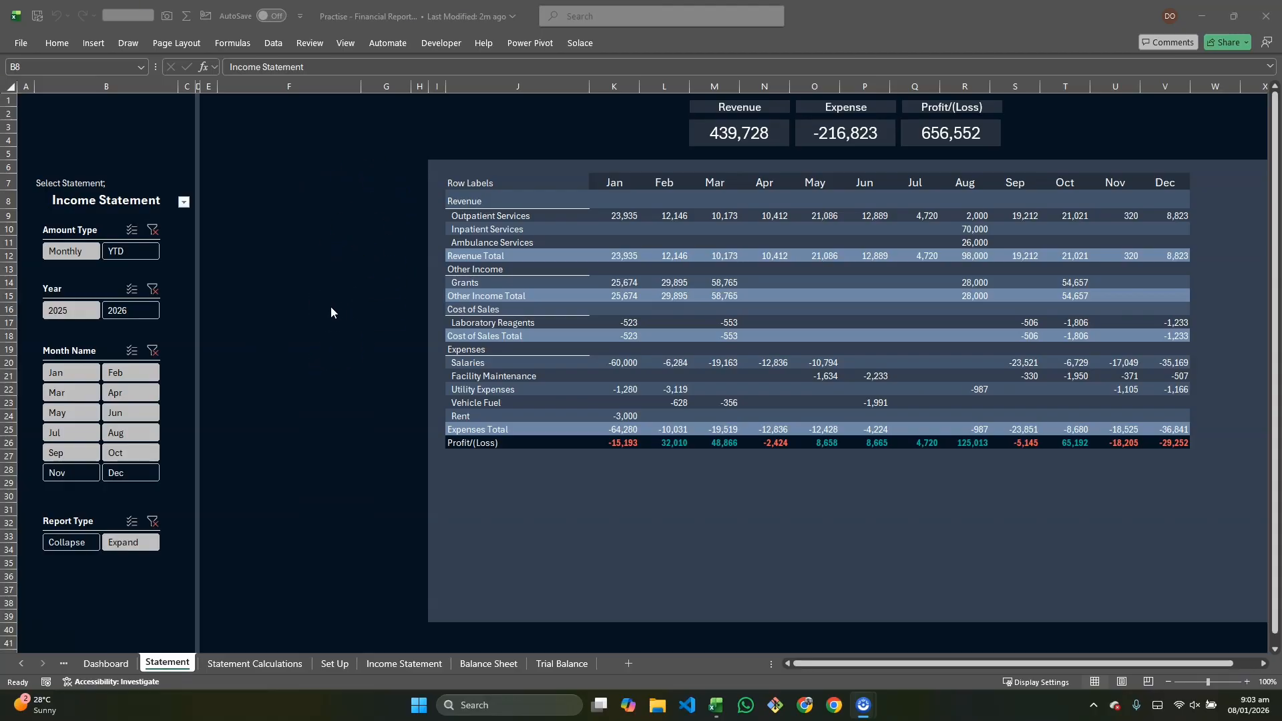
Step: Switch to the Dashboard sheet and back to the Statement sheet
click(121, 661)
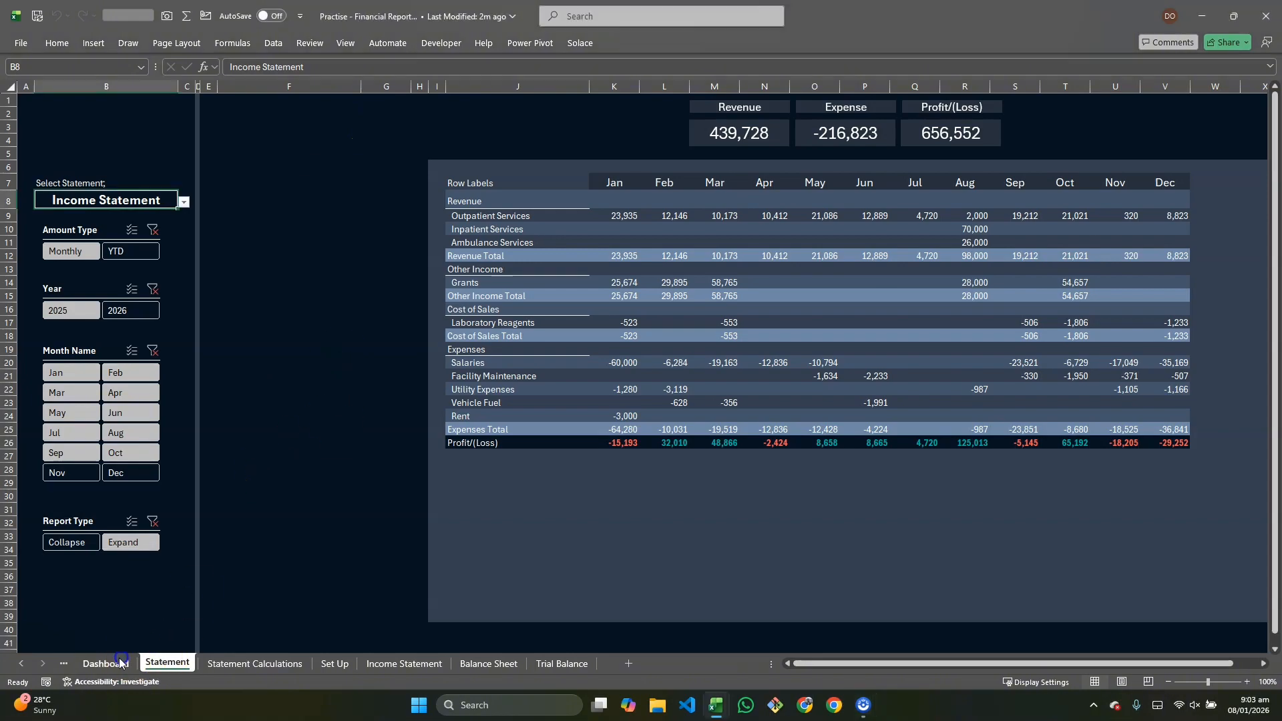
click(115, 661)
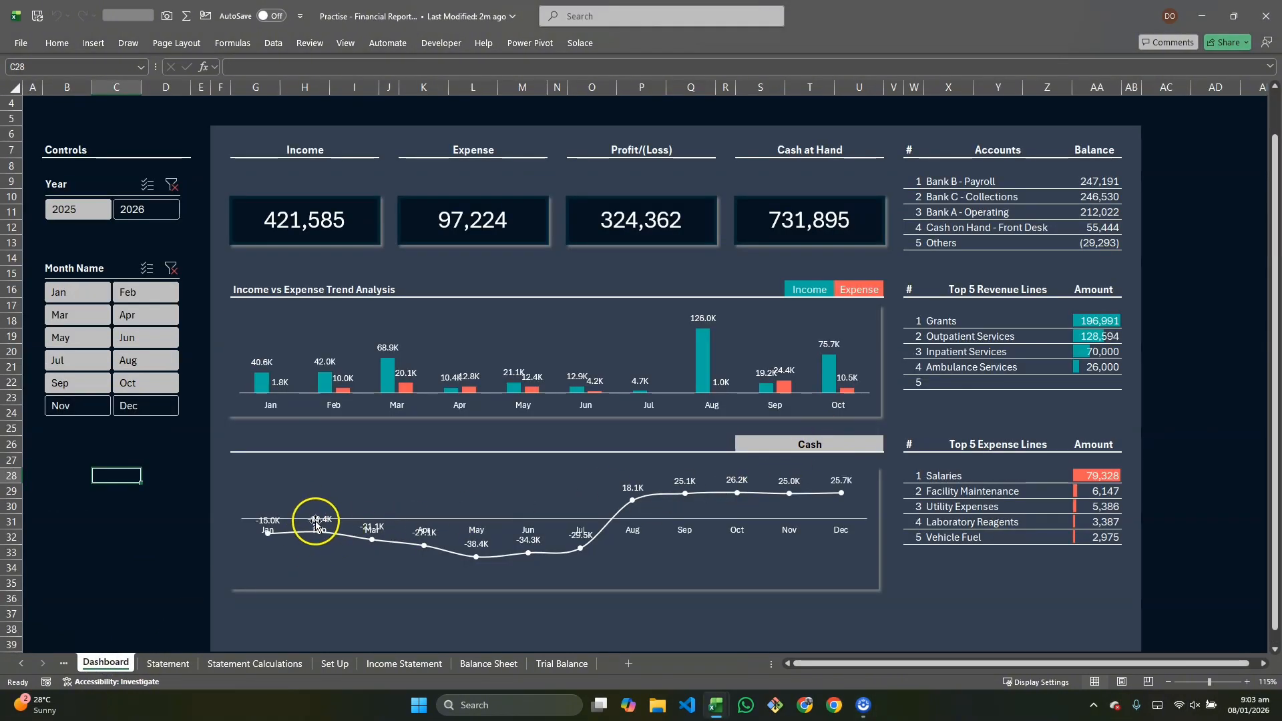
click(175, 665)
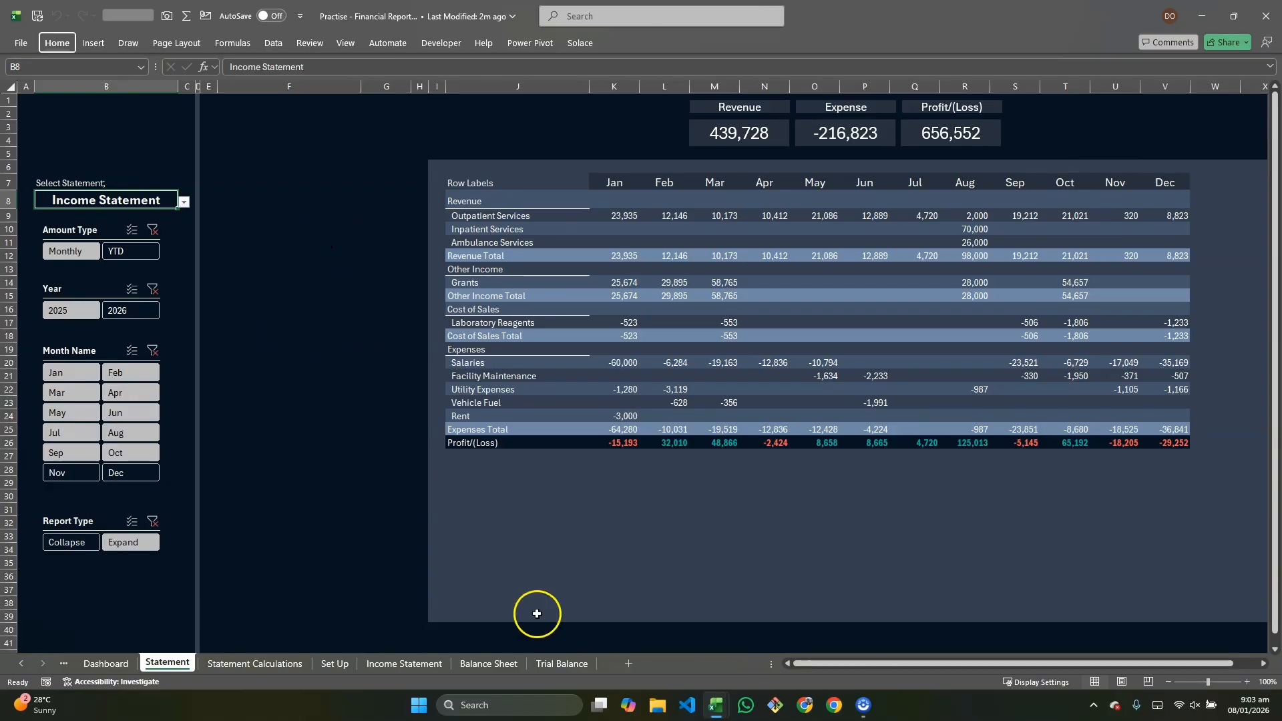
Step: Review the Statement Calculations sheet in the Financial report dashboard workbook and return to the practice workbook
key(alt)
mouse_move(716, 708)
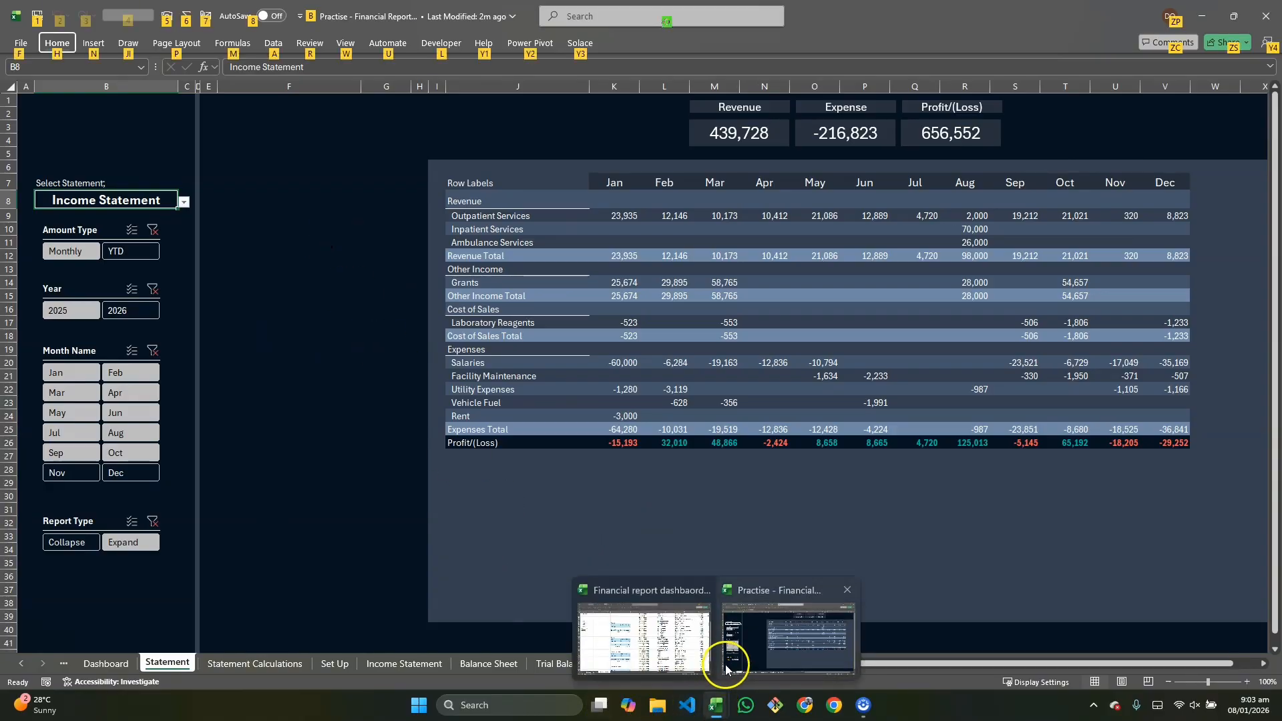
click(681, 651)
scroll(572, 437, up, 5)
scroll(572, 437, right, 2)
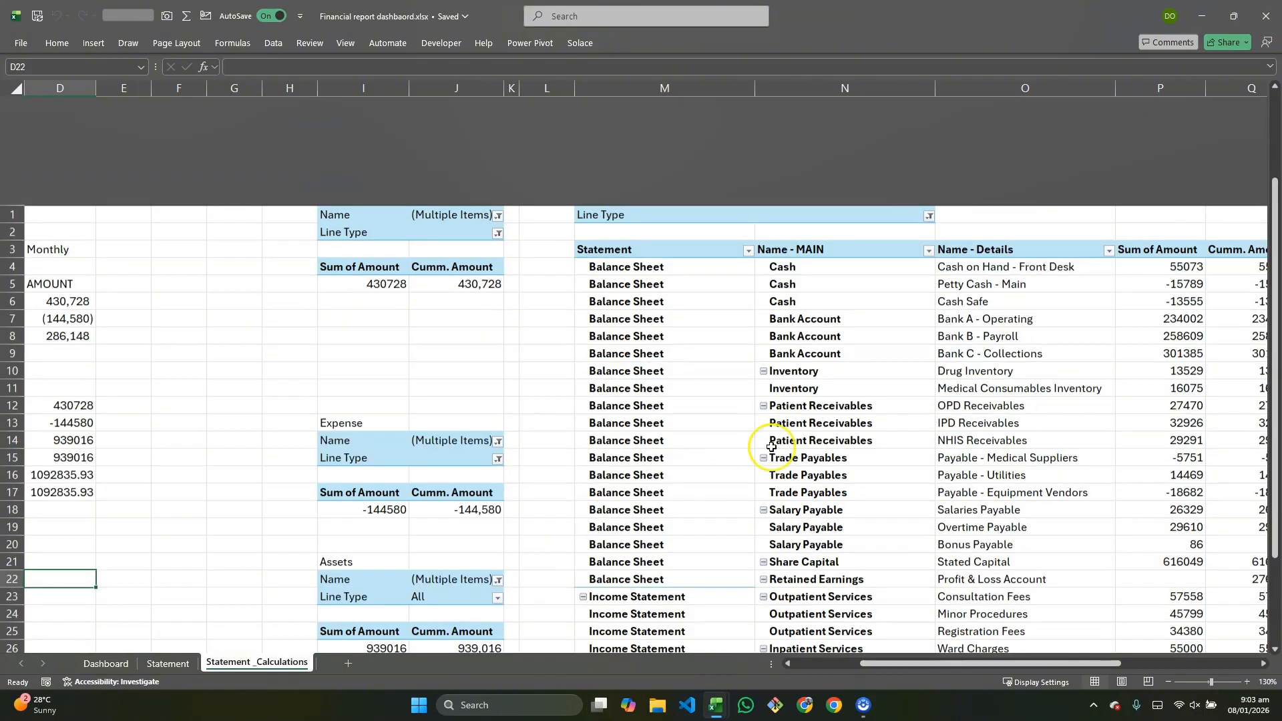
scroll(526, 458, right, 2)
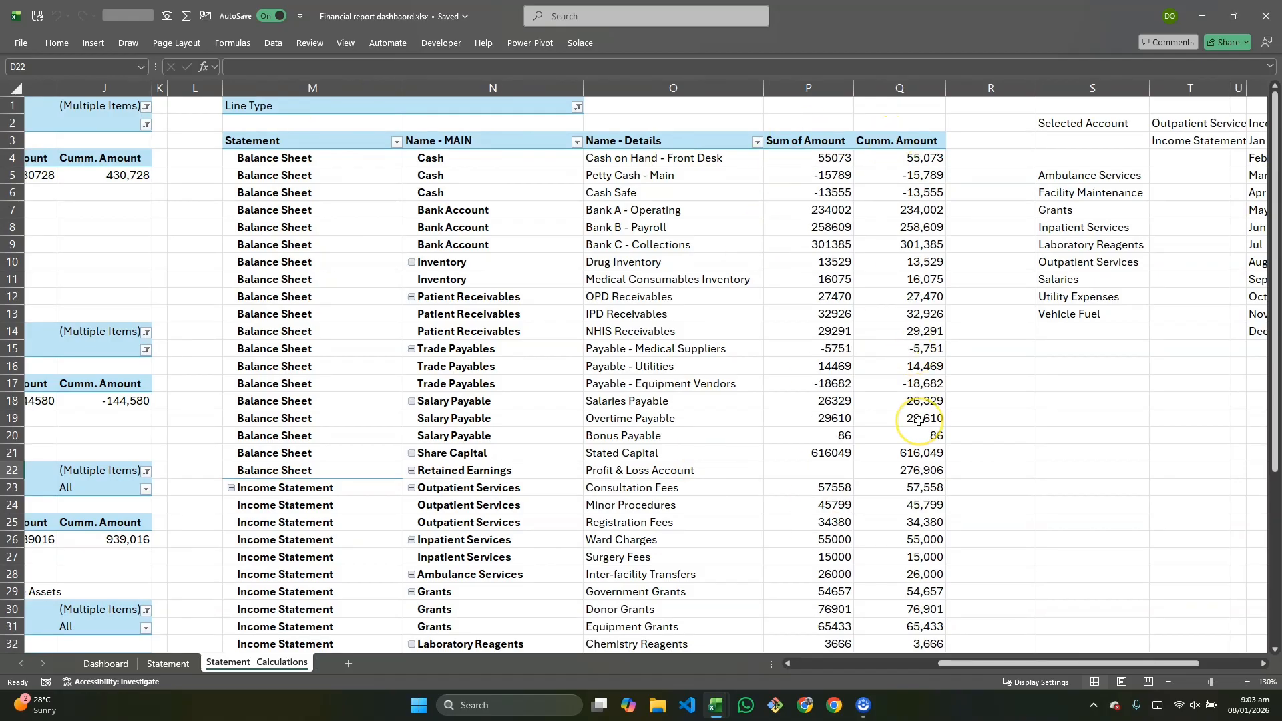
scroll(908, 424, right, 3)
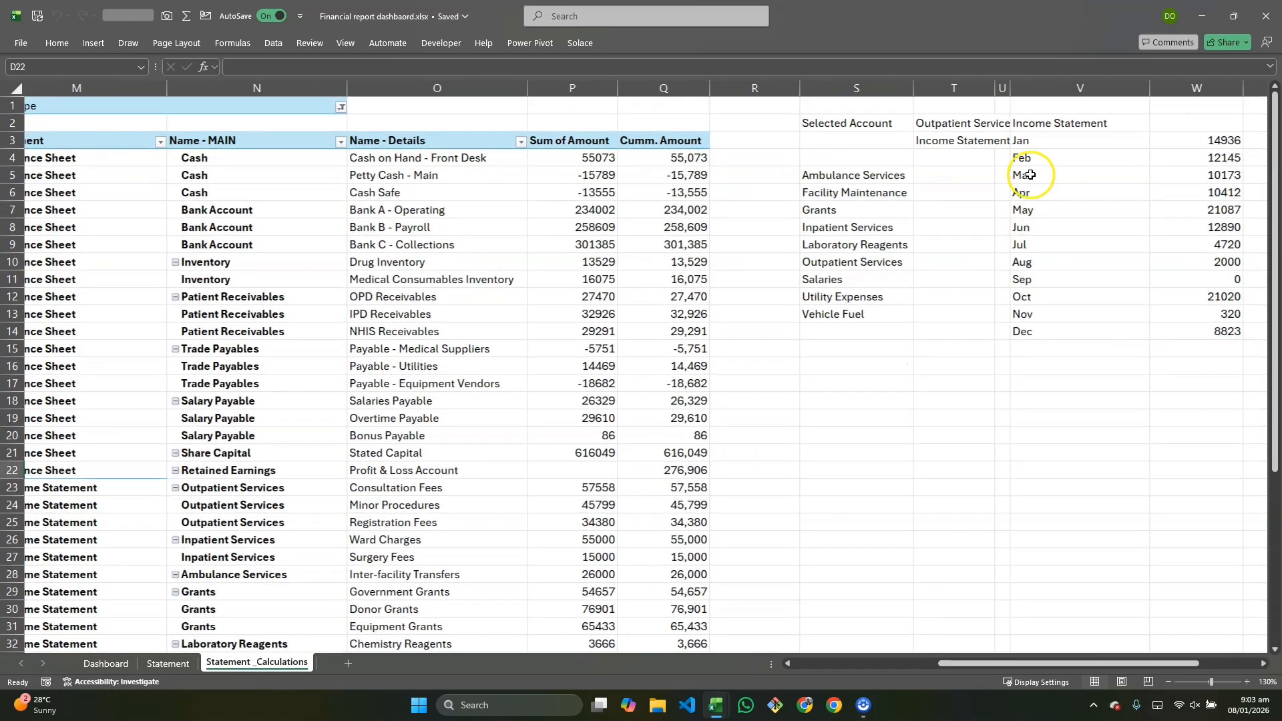
scroll(832, 147, right, 1)
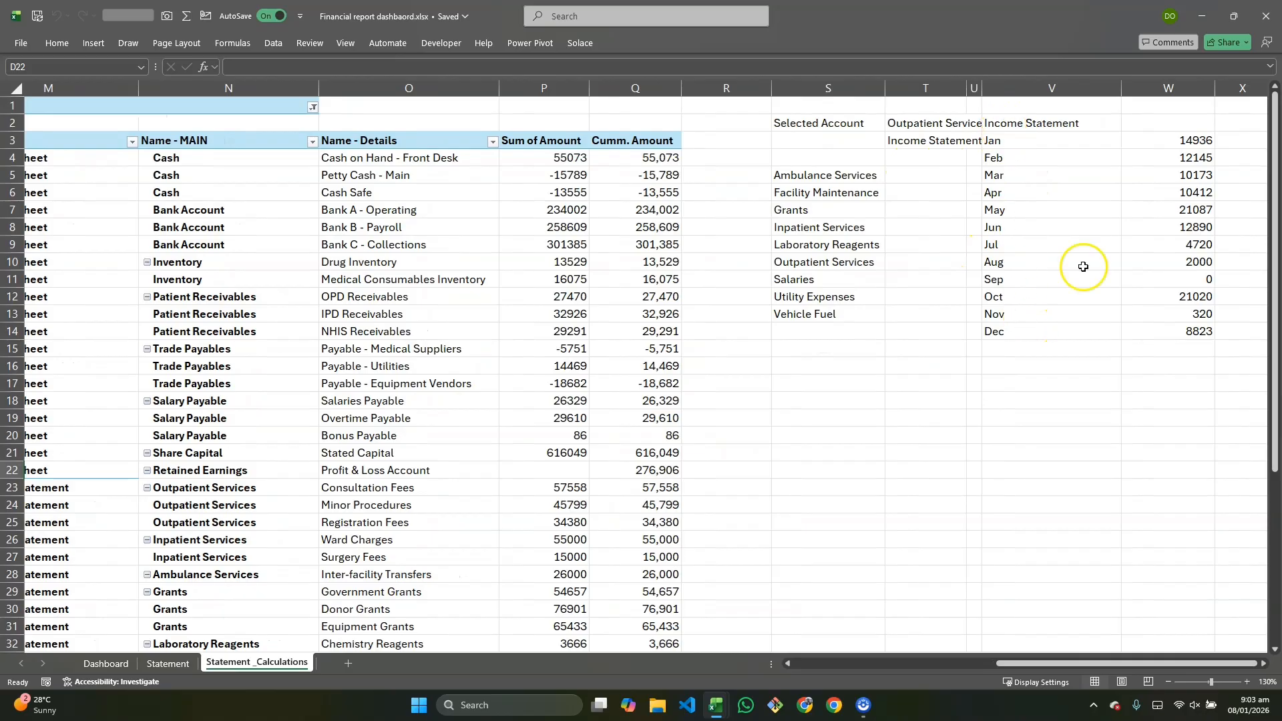
scroll(1184, 166, right, 2)
scroll(601, 543, left, 6)
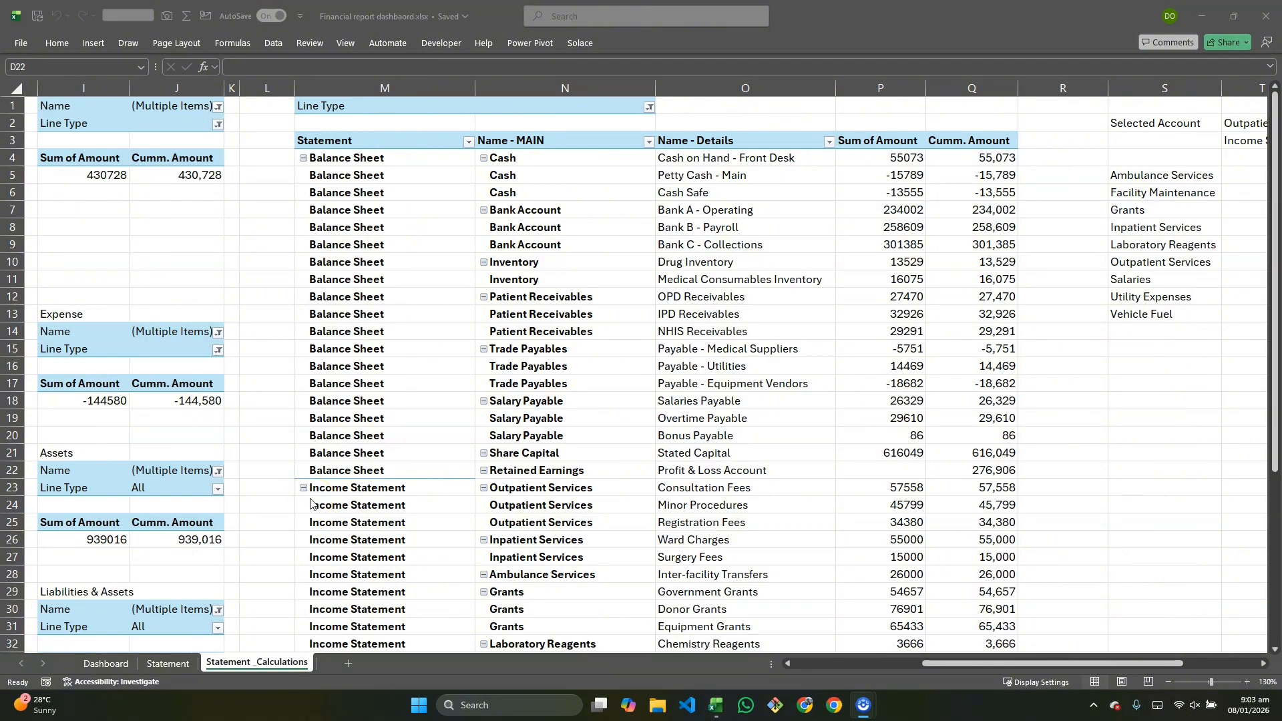
mouse_move(717, 701)
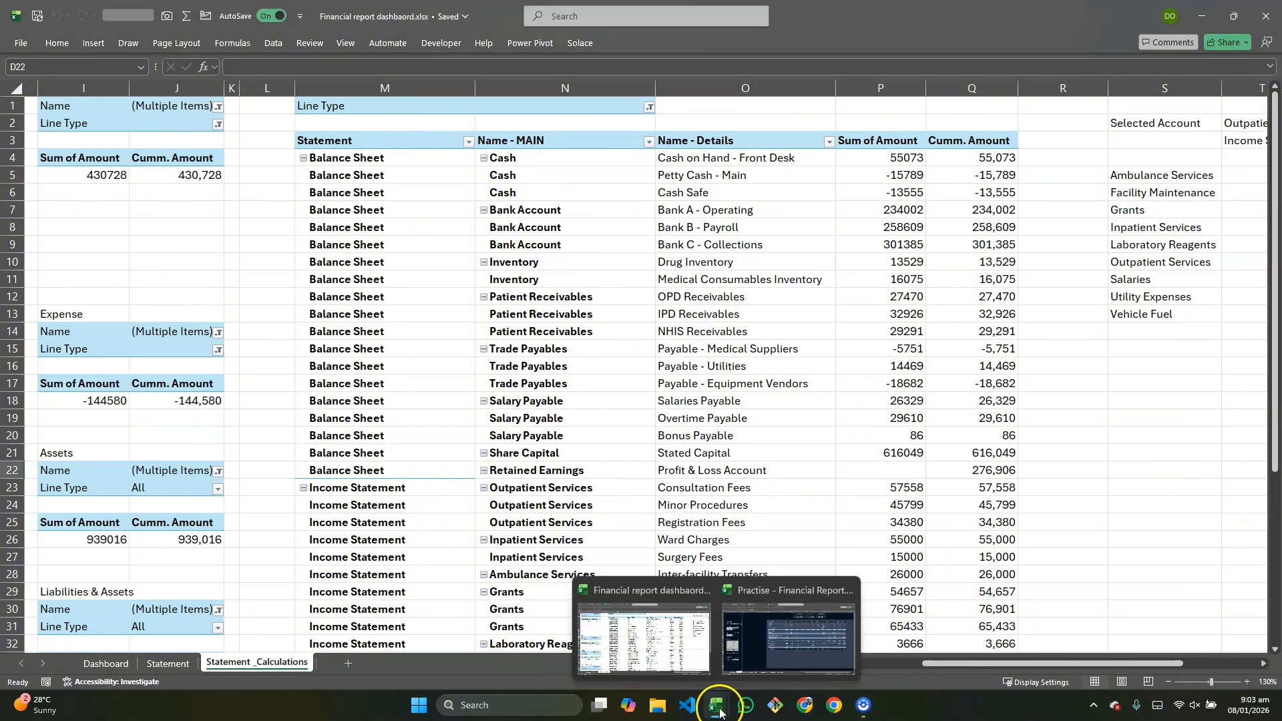
click(760, 634)
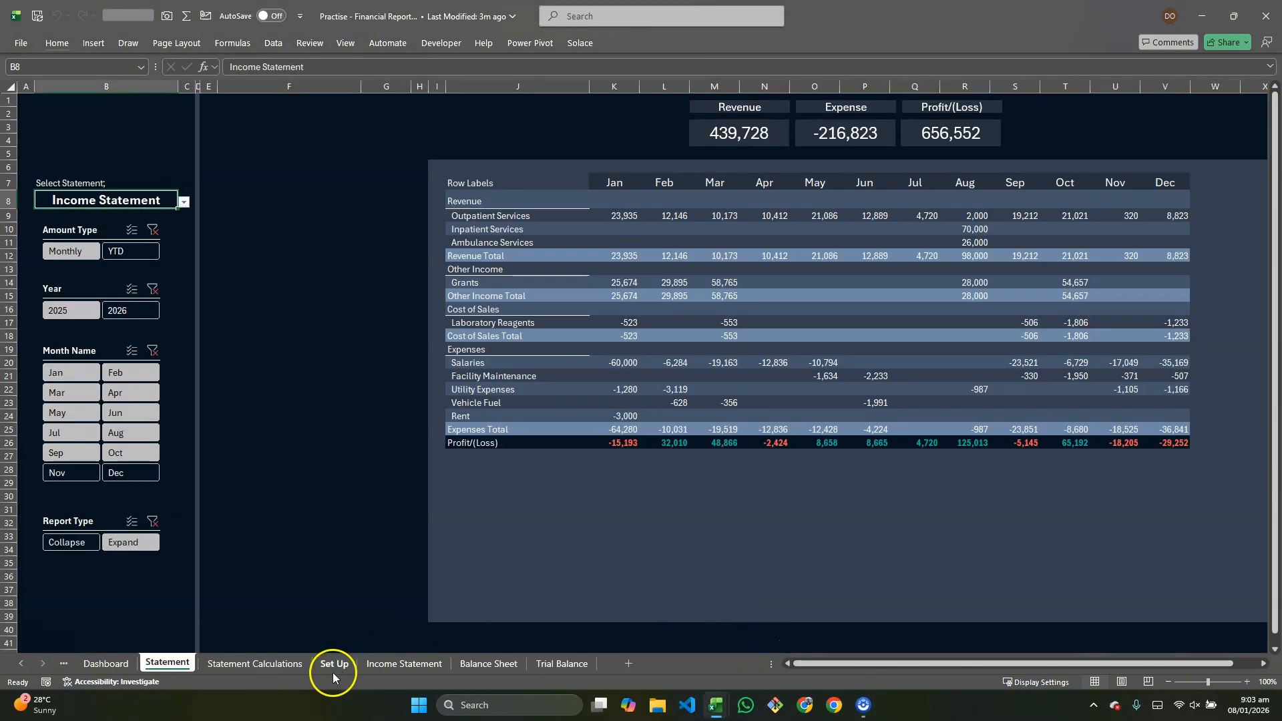
Step: Copy the Dashboard Calculations pivot table block from cell E17 down to the last row and paste it into Statement Calculations at cell M3
right_click(155, 661)
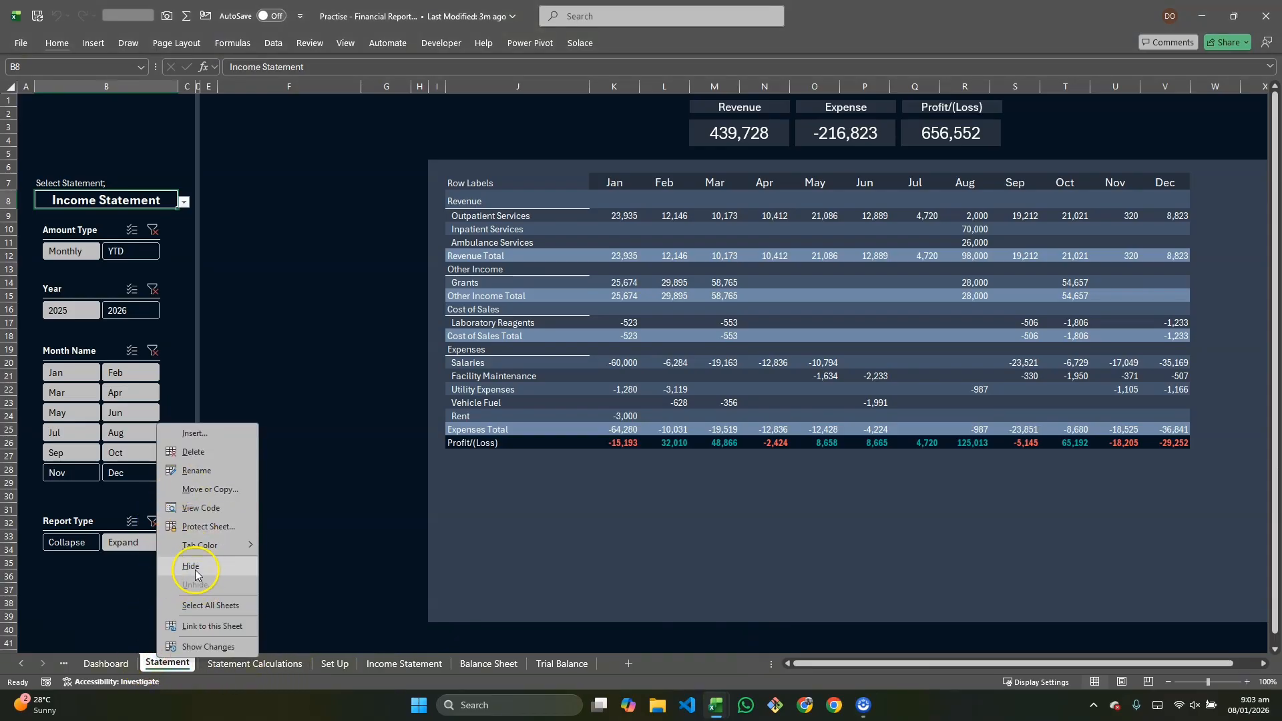
click(131, 616)
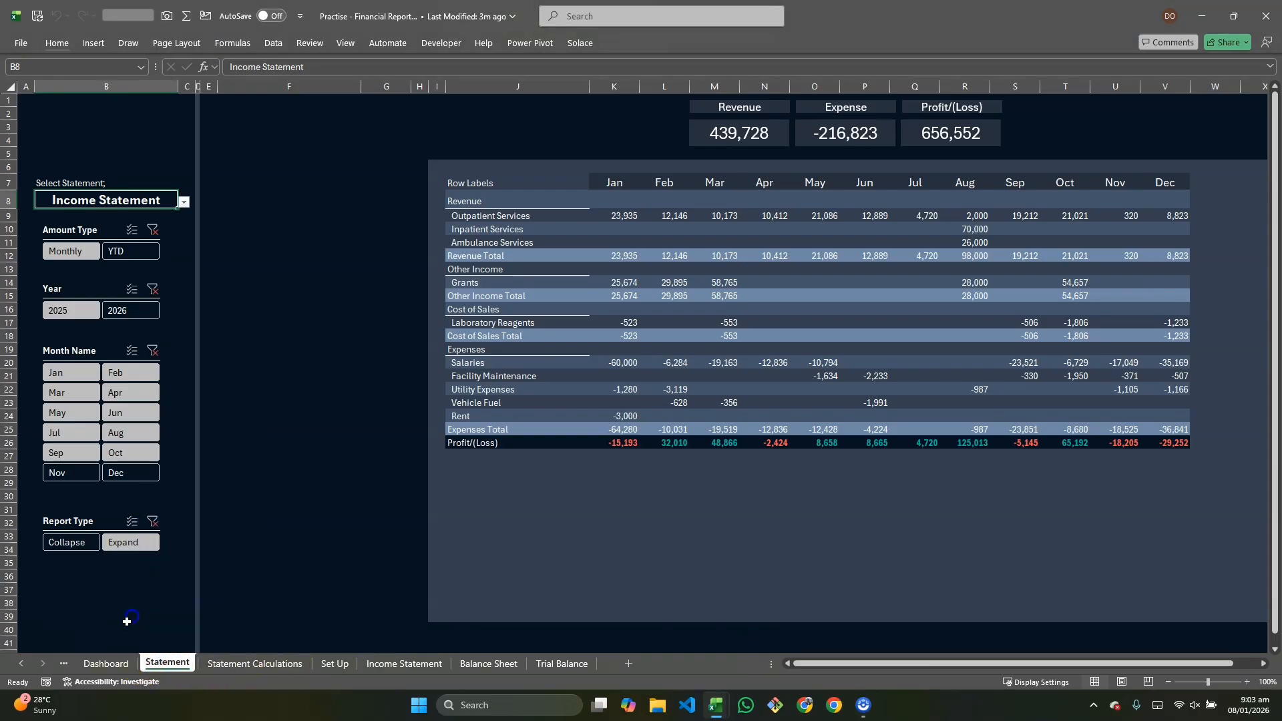
click(61, 664)
scroll(373, 468, right, 2)
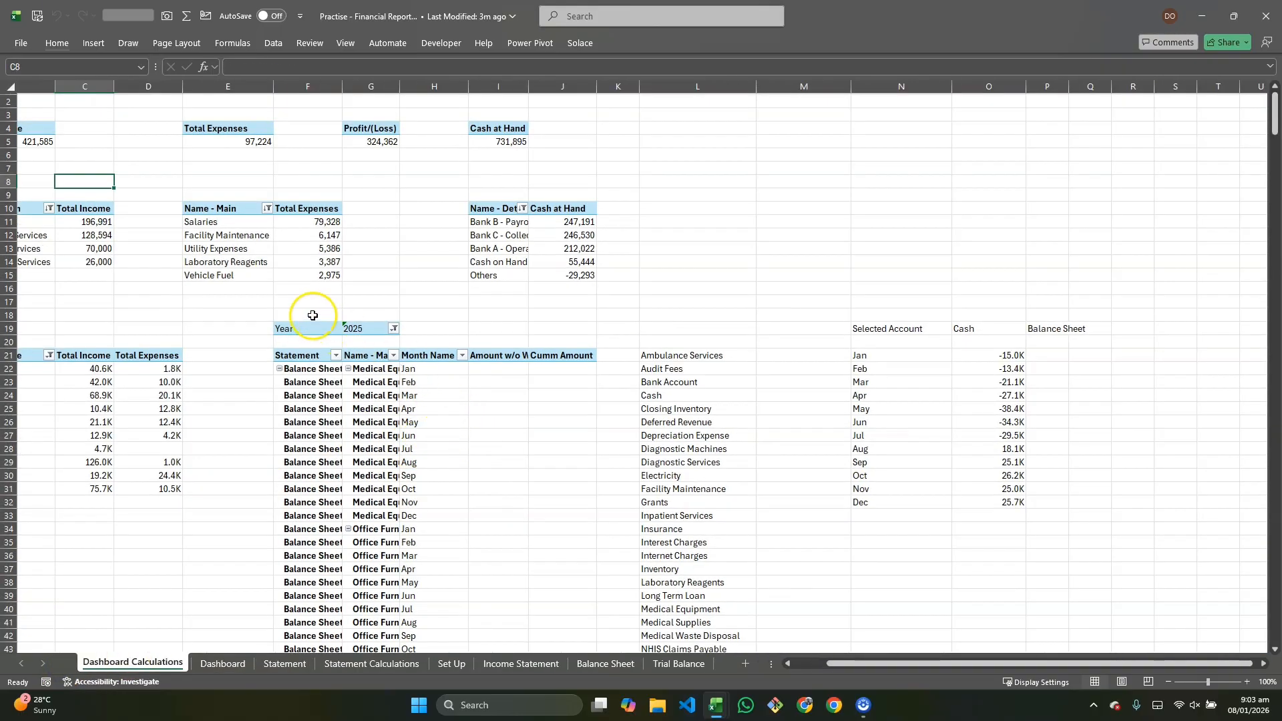
drag(263, 300, 1135, 715)
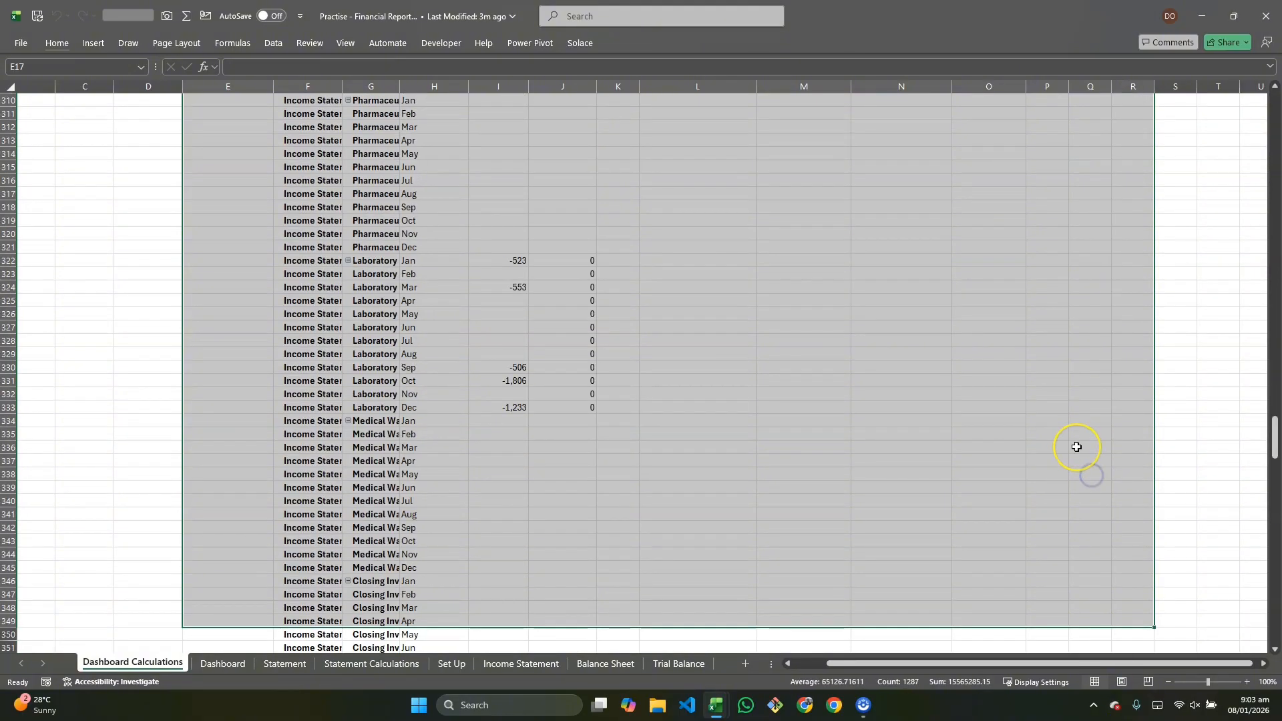
key(ctrl+shift+Down)
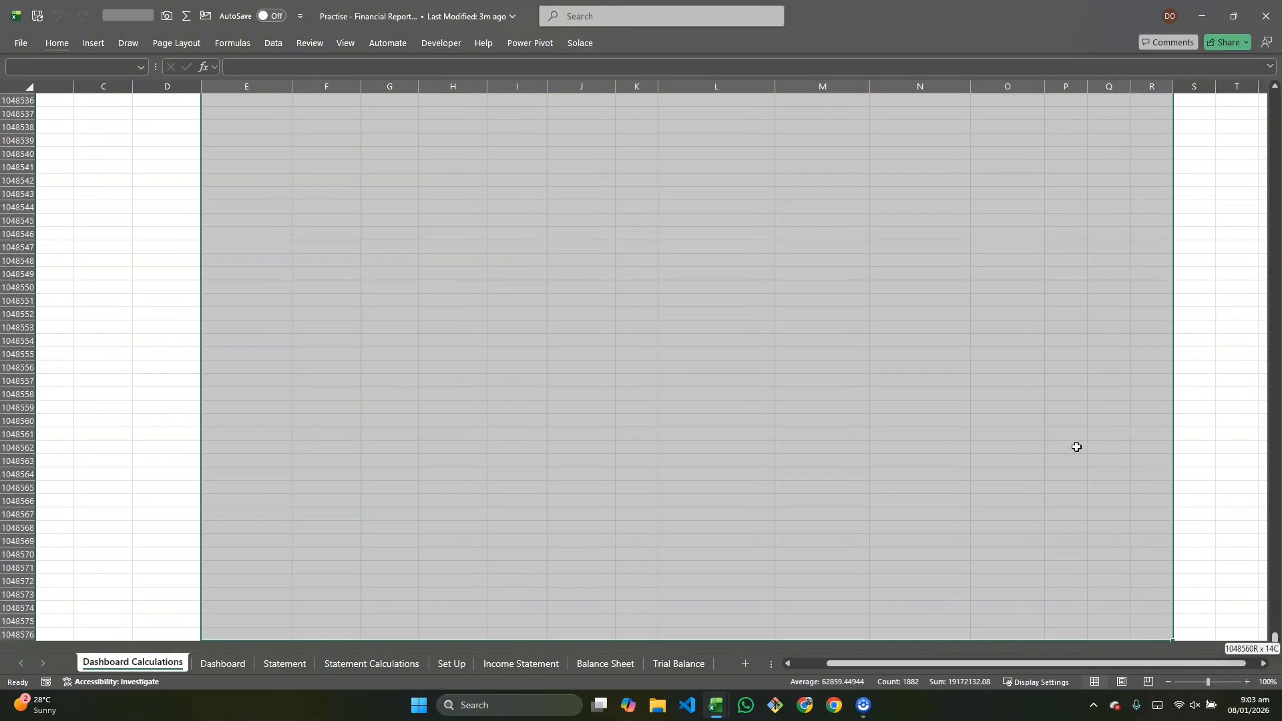
key(ctrl+c)
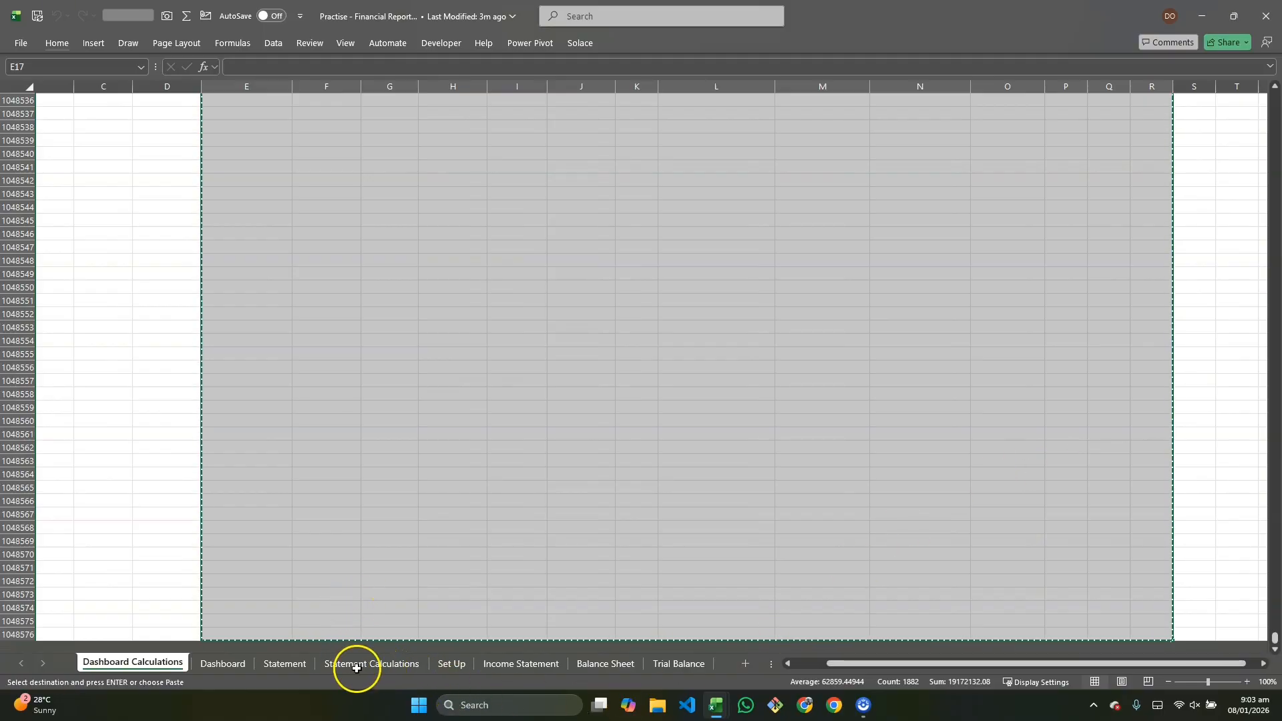
click(302, 558)
click(372, 662)
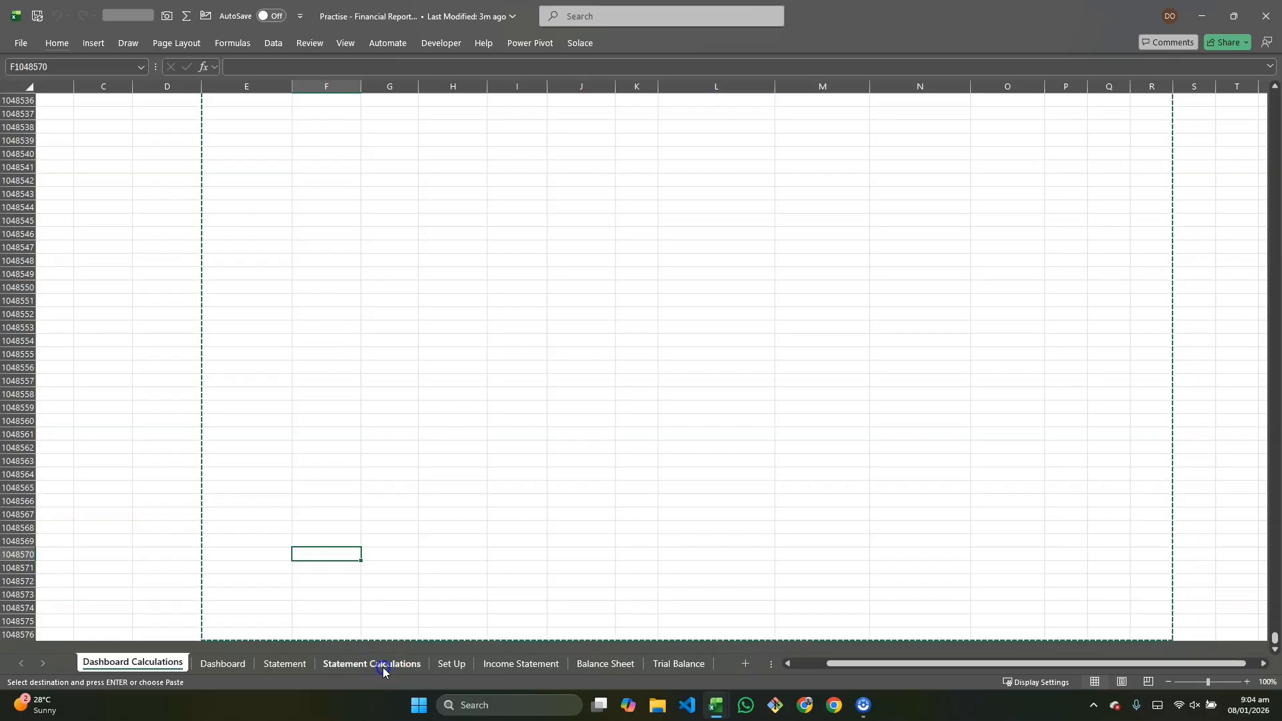
key(ctrl+v)
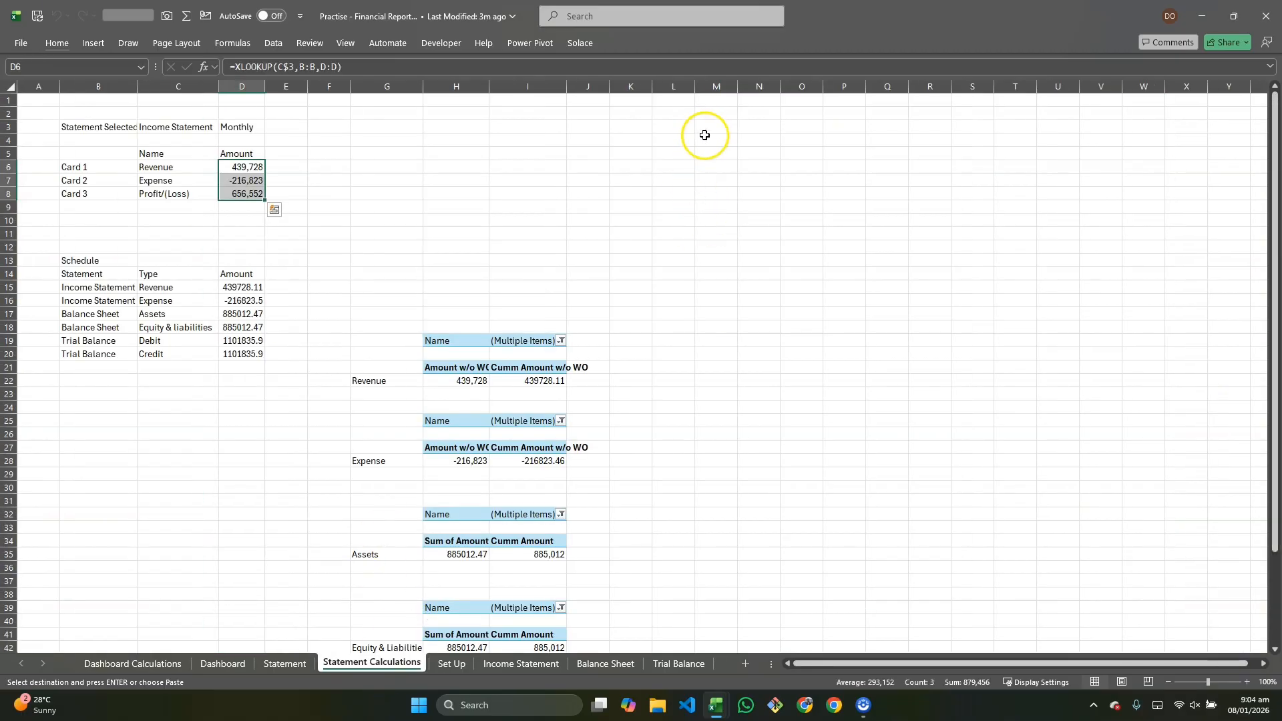
click(704, 133)
key(ctrl+v)
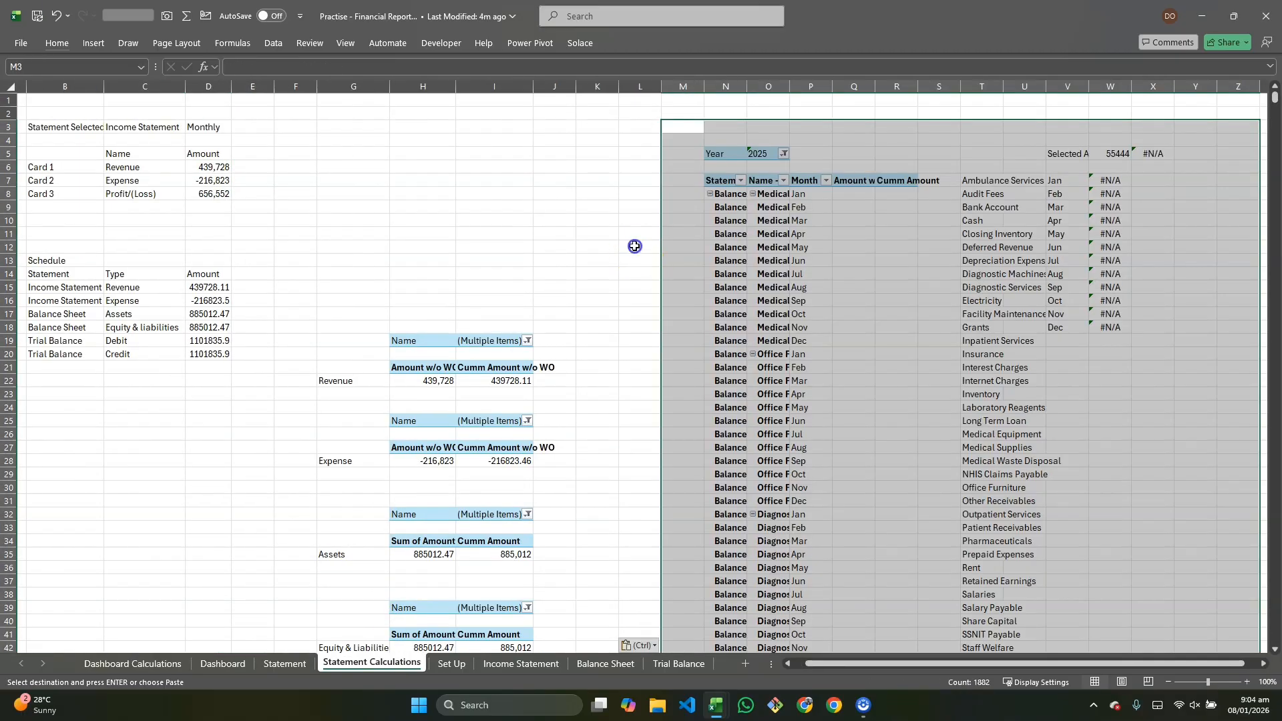
Step: Copy the stack of Revenue, Expense, Assets, Equity and Trial Balance pivot tables in columns G–J and paste it starting at cell G4
click(634, 247)
drag(323, 327, 518, 554)
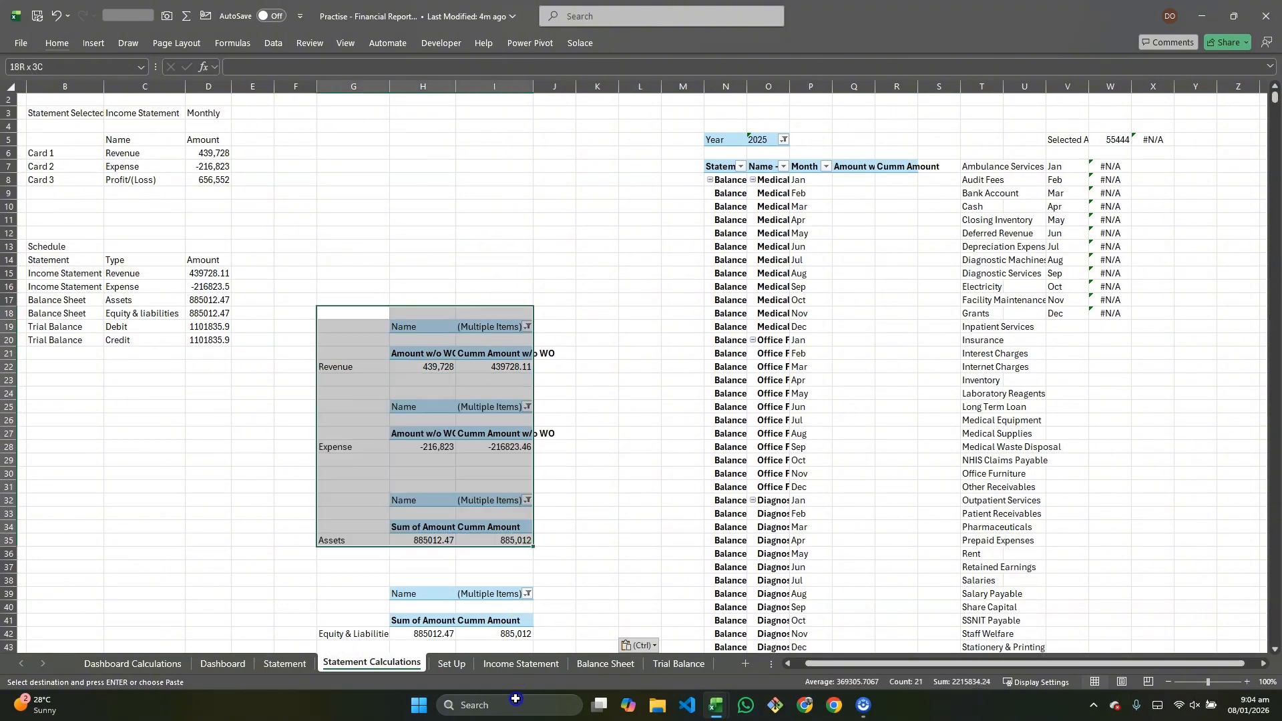
drag(516, 698, 579, 339)
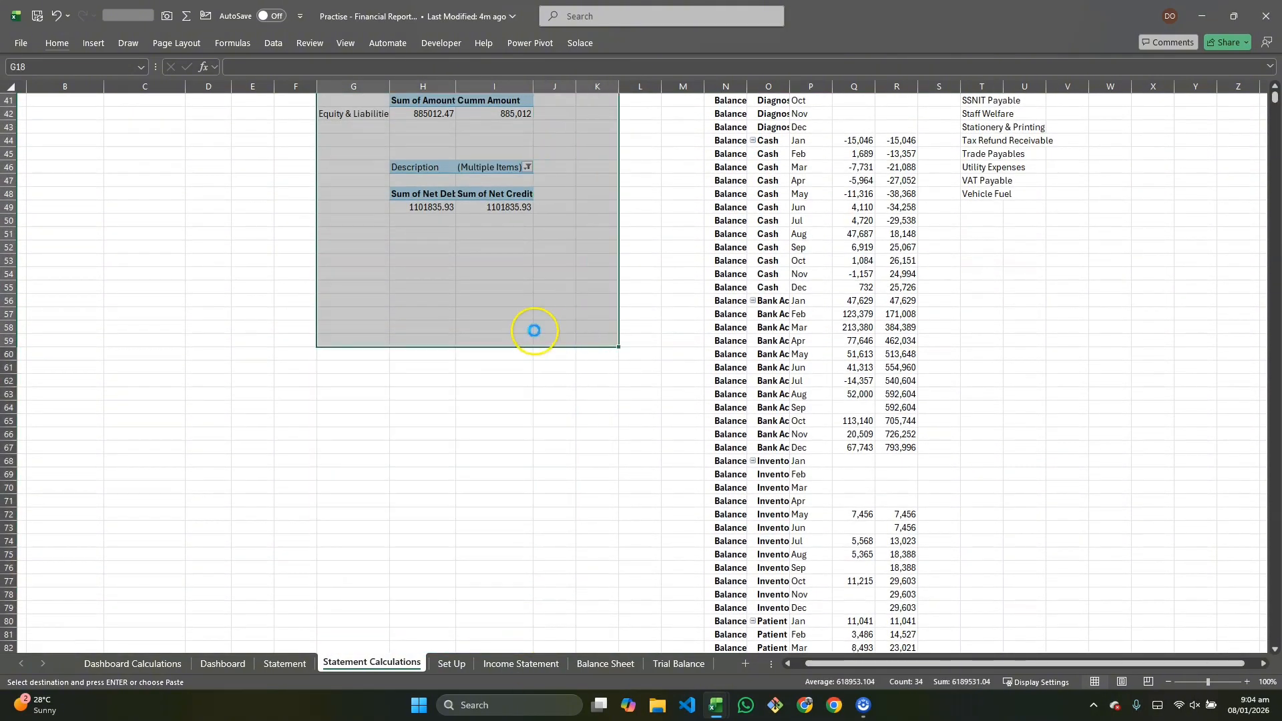
key(ctrl+c)
scroll(507, 334, up, 13)
click(359, 142)
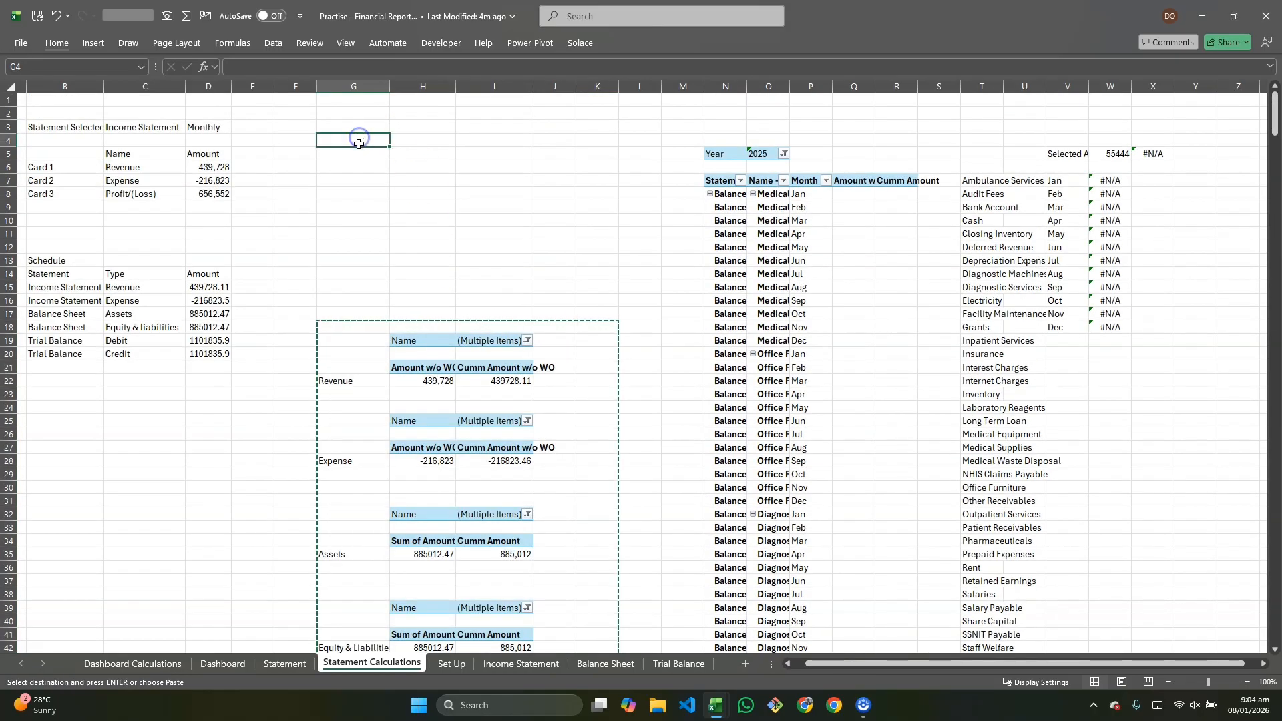
key(Return)
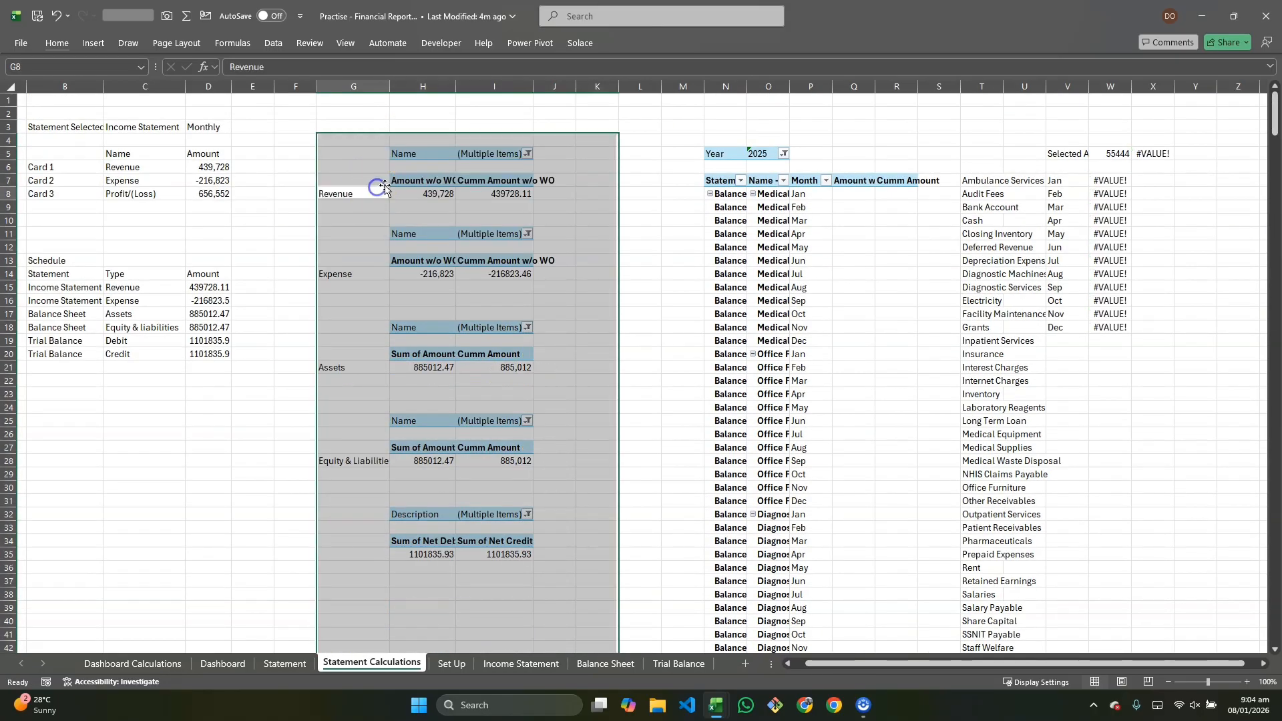
Step: Inspect the XLOOKUP formula in cell W7 without changing it
click(373, 194)
click(564, 194)
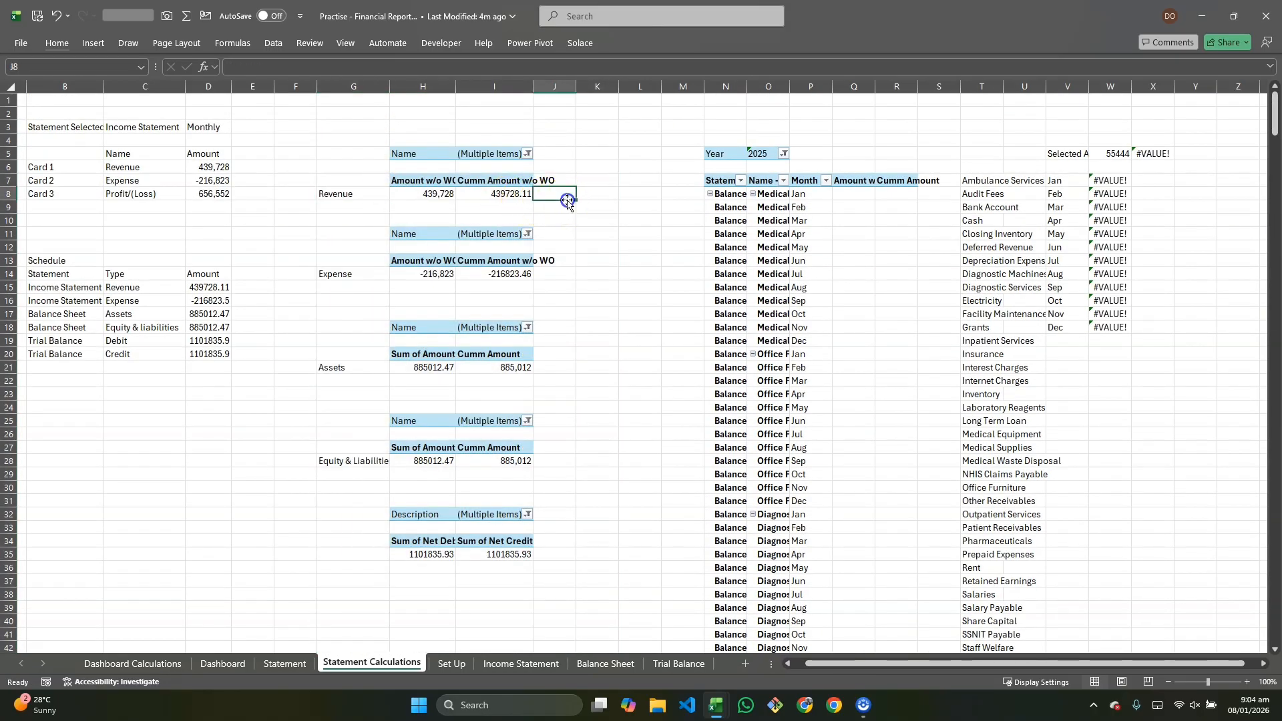
double_click(1112, 180)
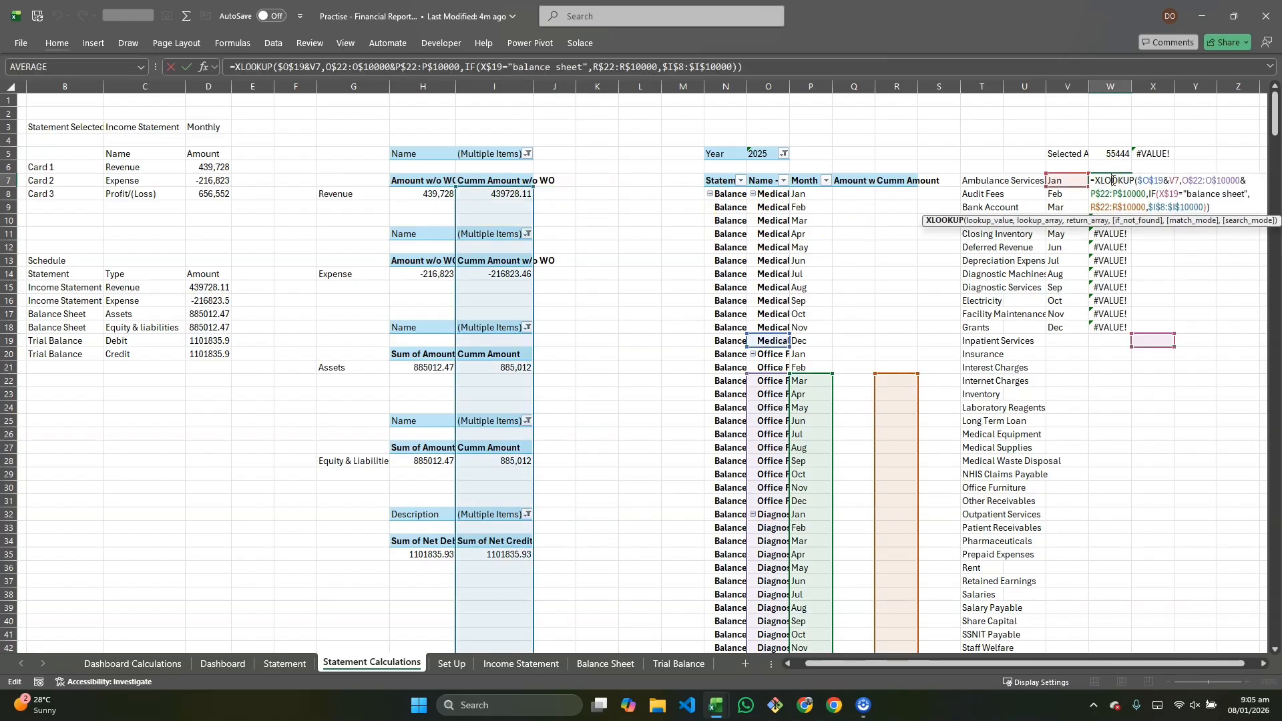
key(Escape)
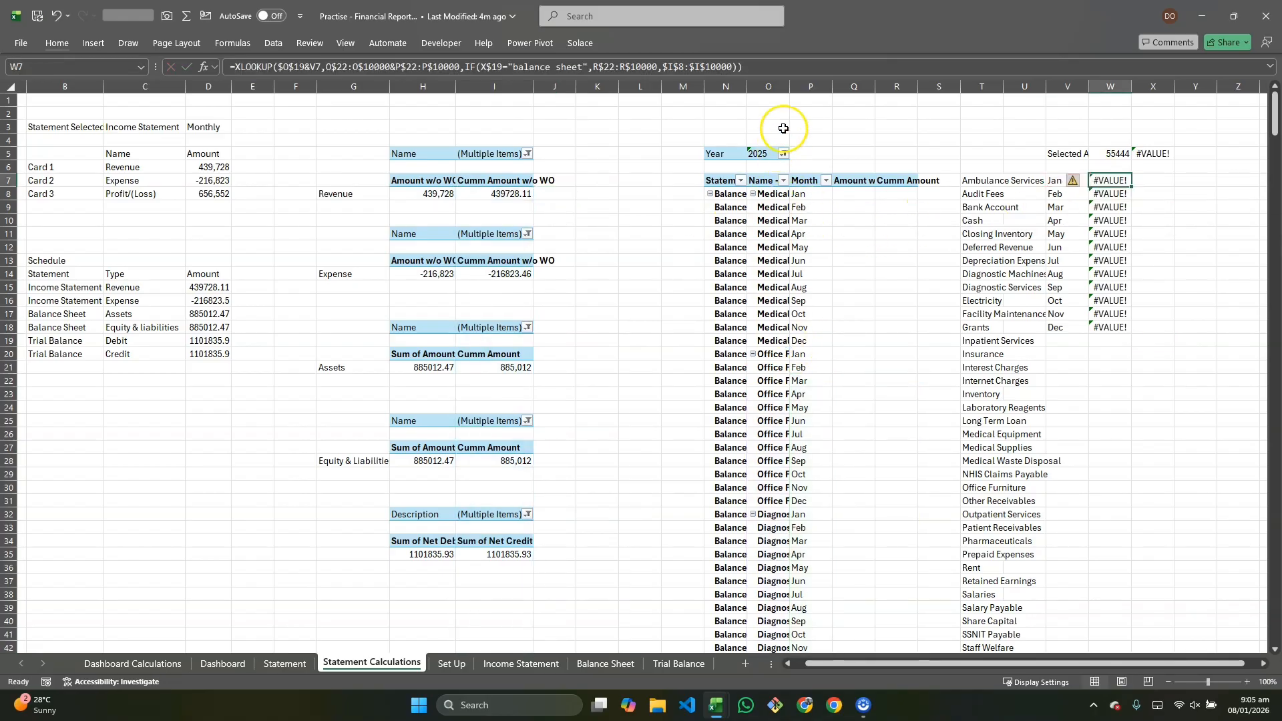
Step: Widen the Statement and Name - Main columns of the pasted pivot table
drag(790, 87, 858, 88)
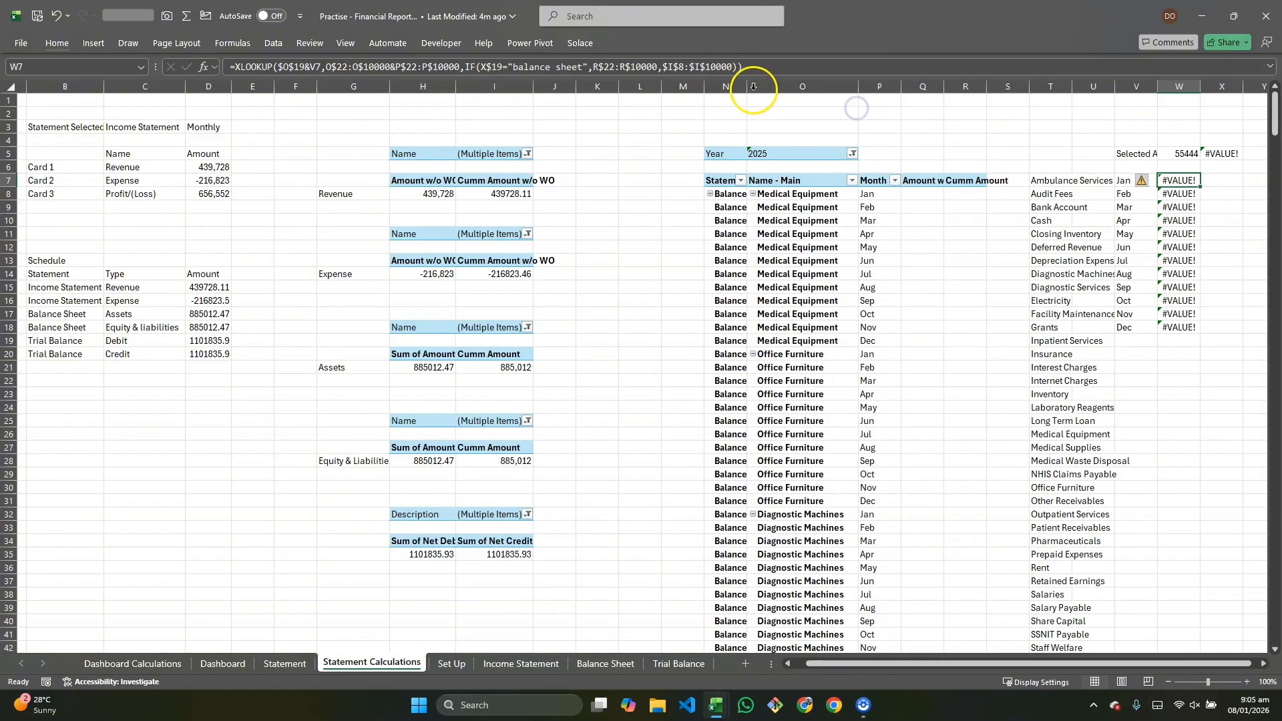
drag(749, 87, 831, 88)
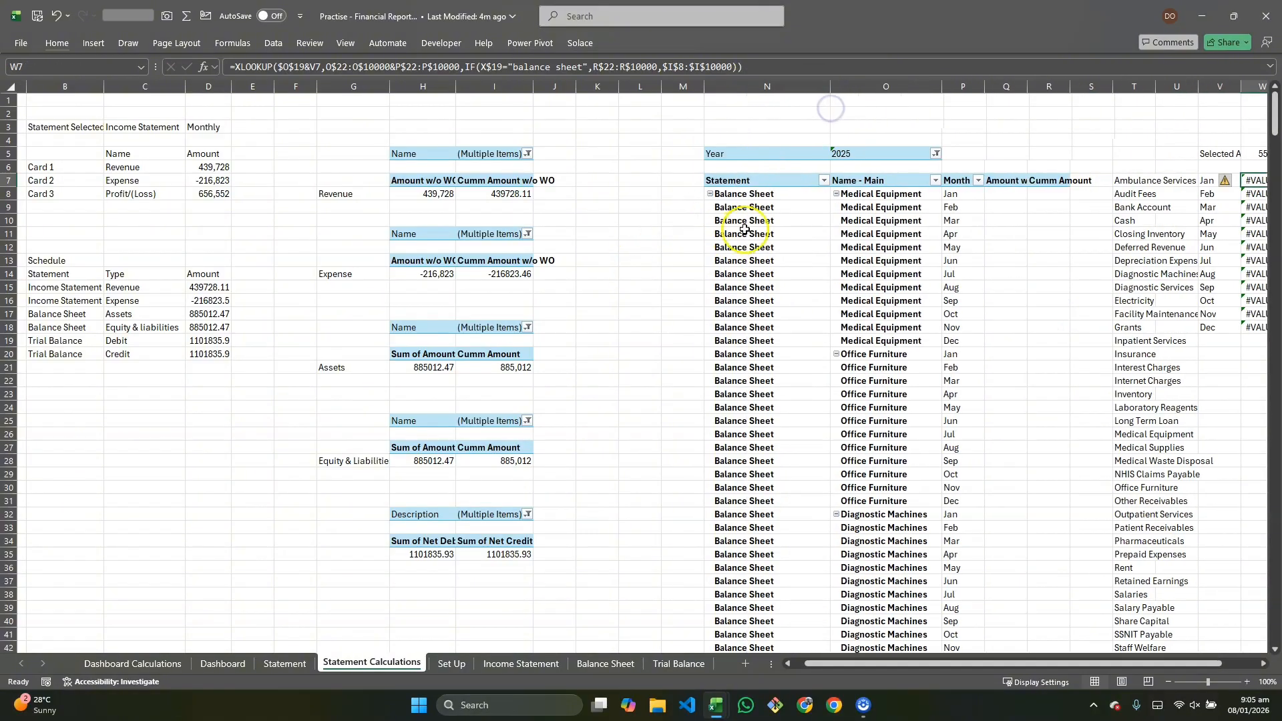
scroll(859, 181, right, 5)
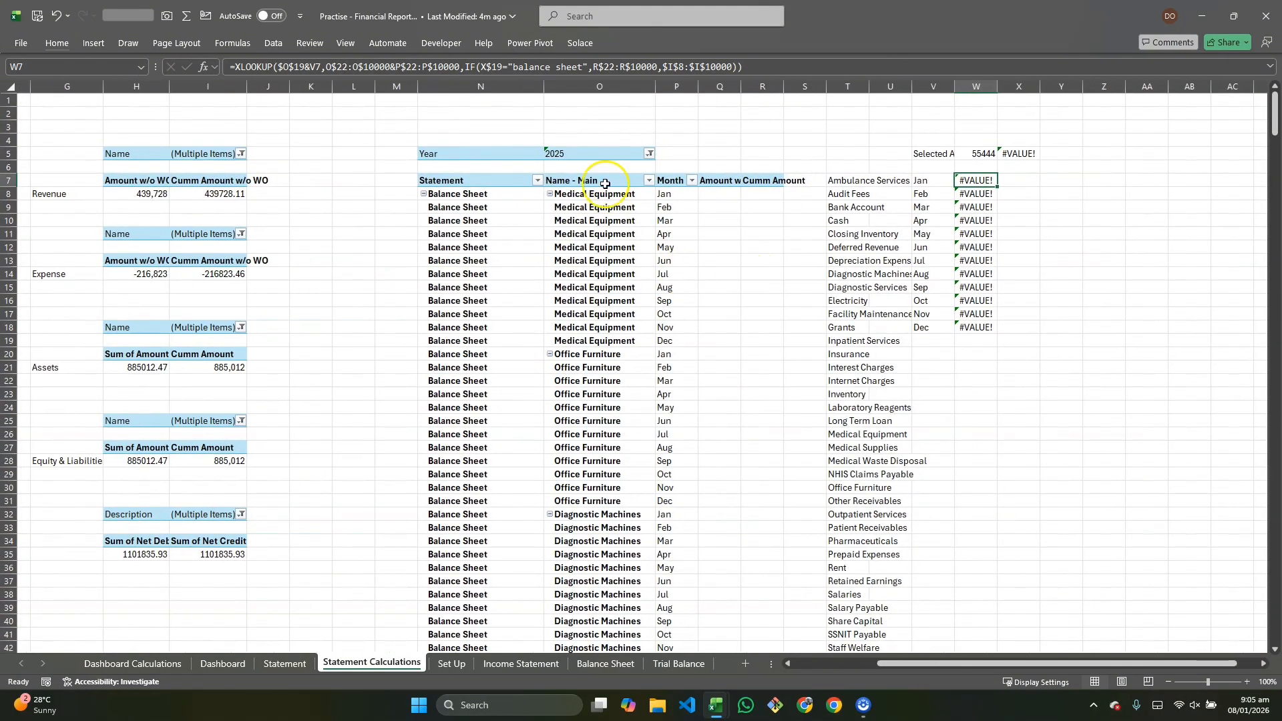
Step: Add the Name - Details field to the pivot table's rows between Name - Main and Month Name
click(630, 254)
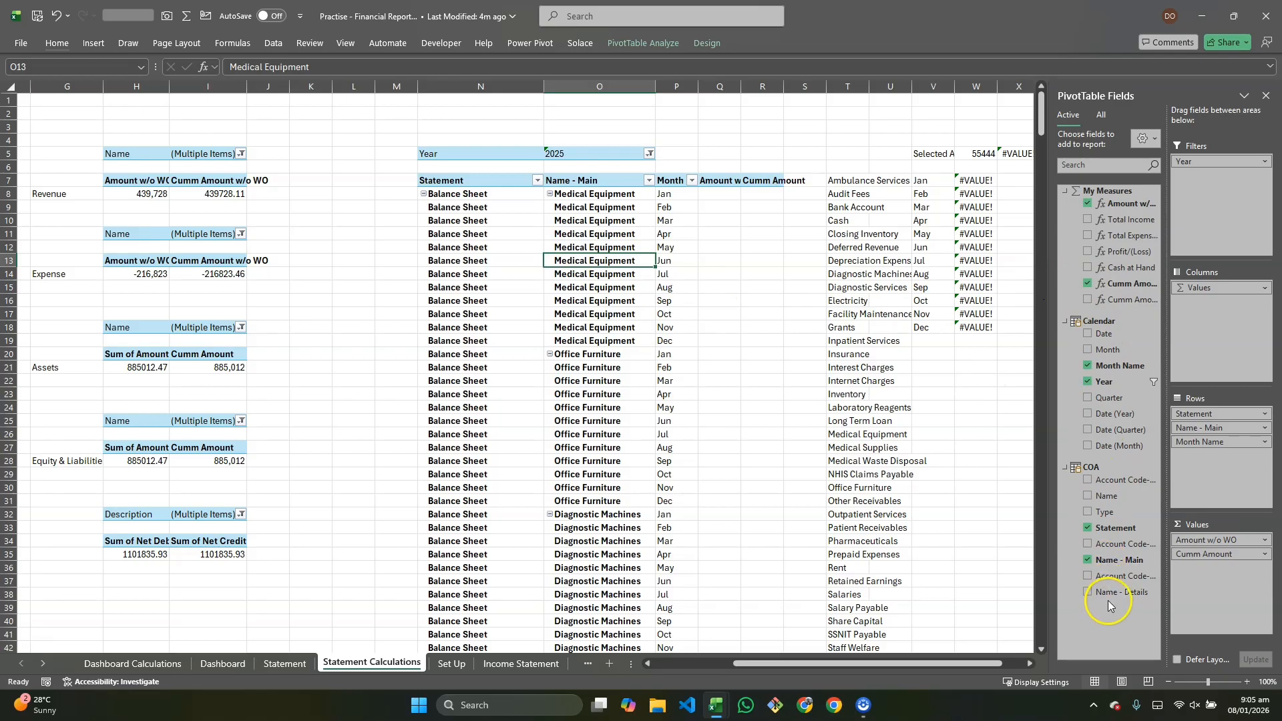
drag(1118, 594, 1133, 574)
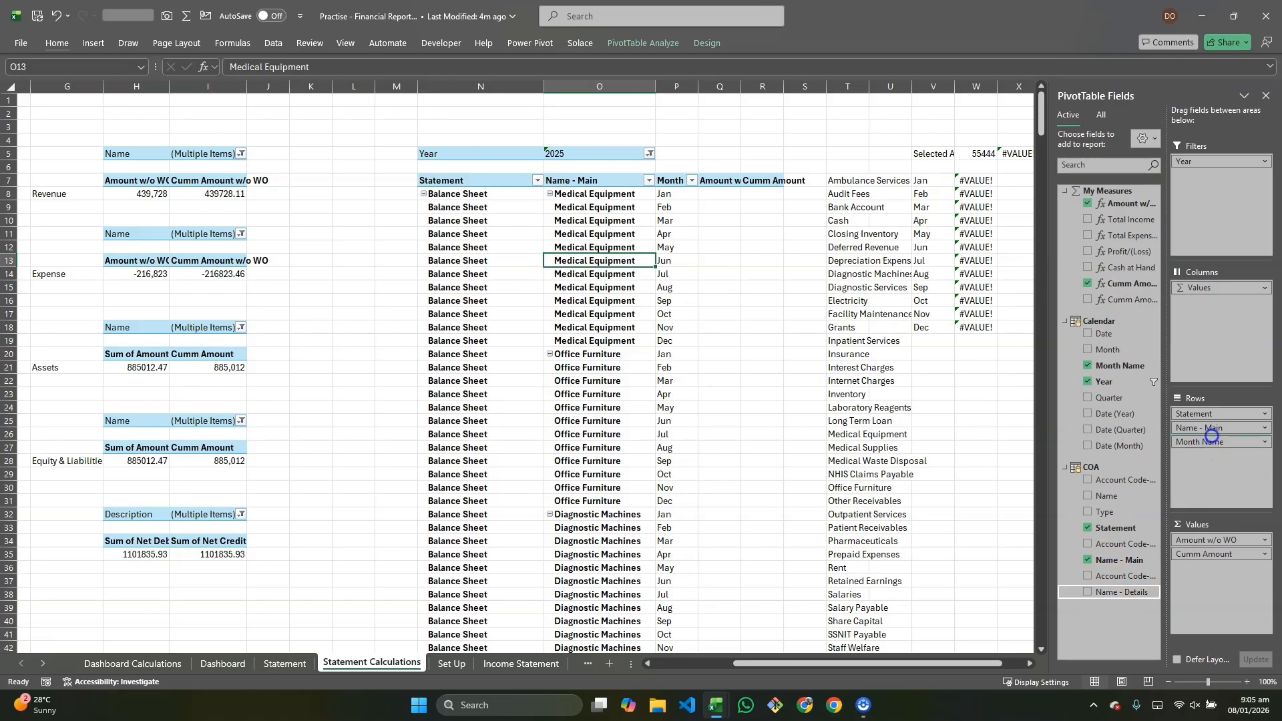
drag(1210, 436, 1211, 438)
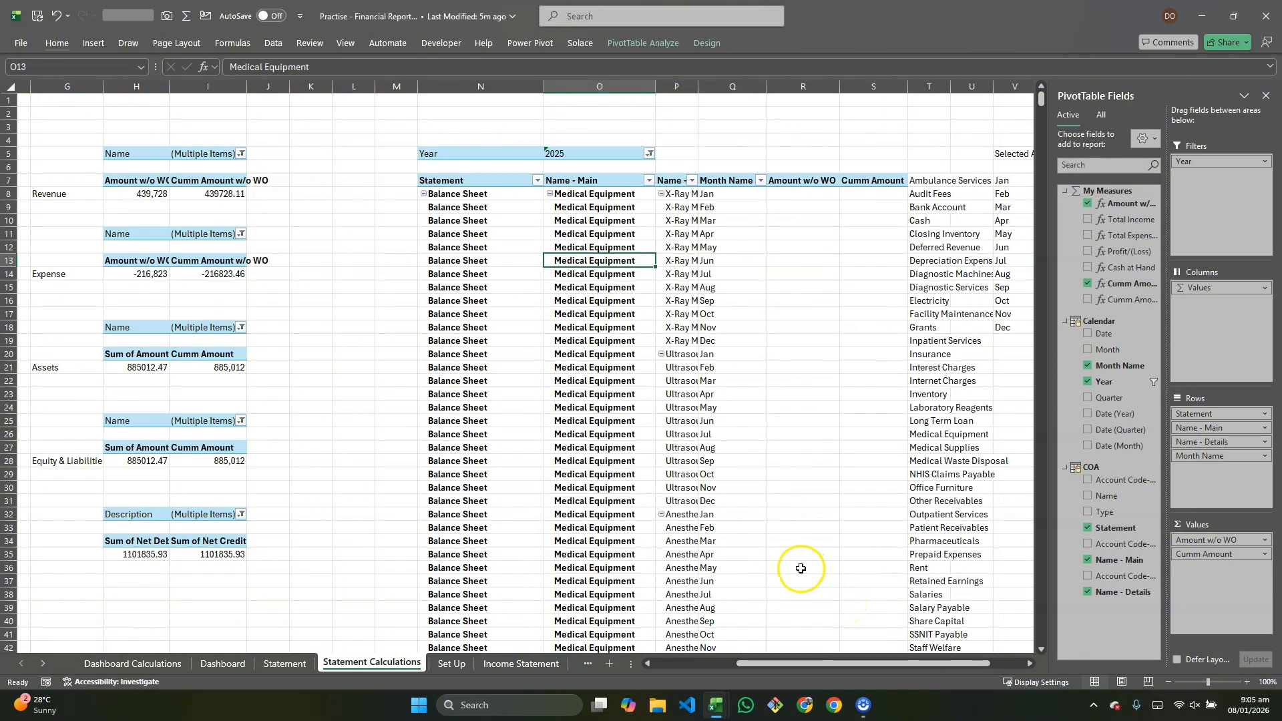
Step: Widen the Name - Details column of the pivot table
scroll(800, 568, right, 1)
scroll(801, 568, right, 3)
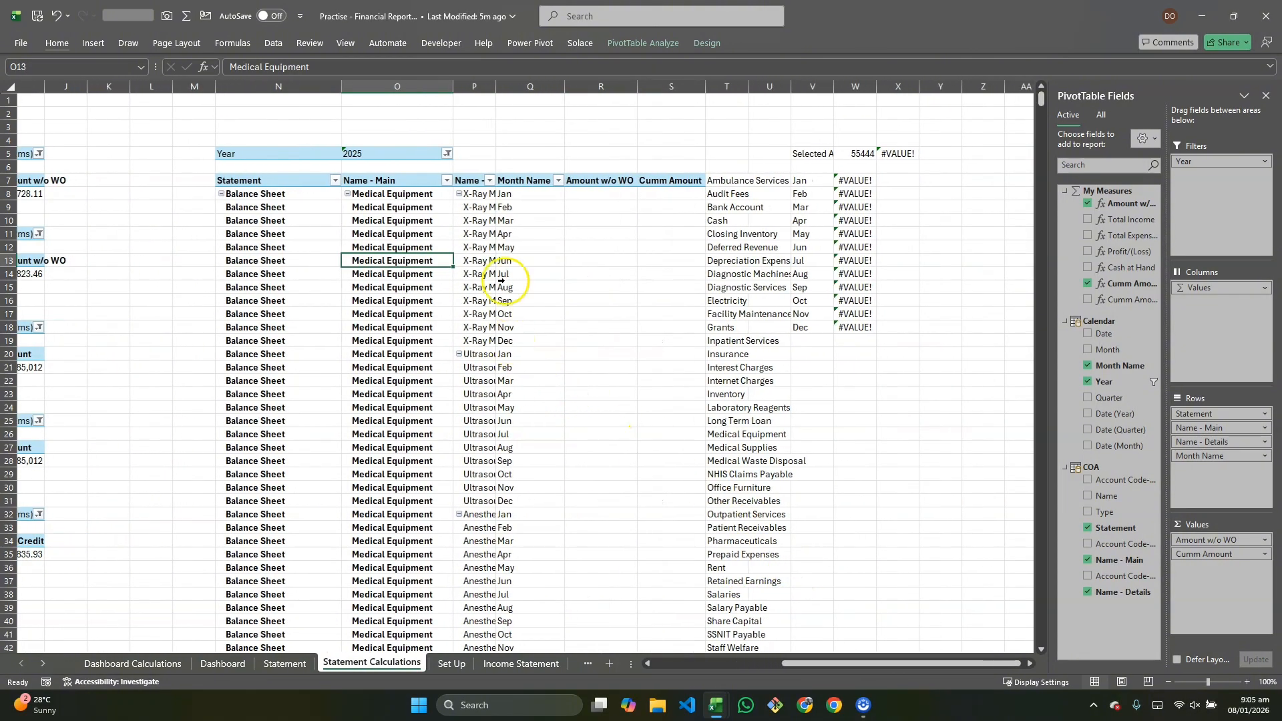
drag(495, 86, 539, 98)
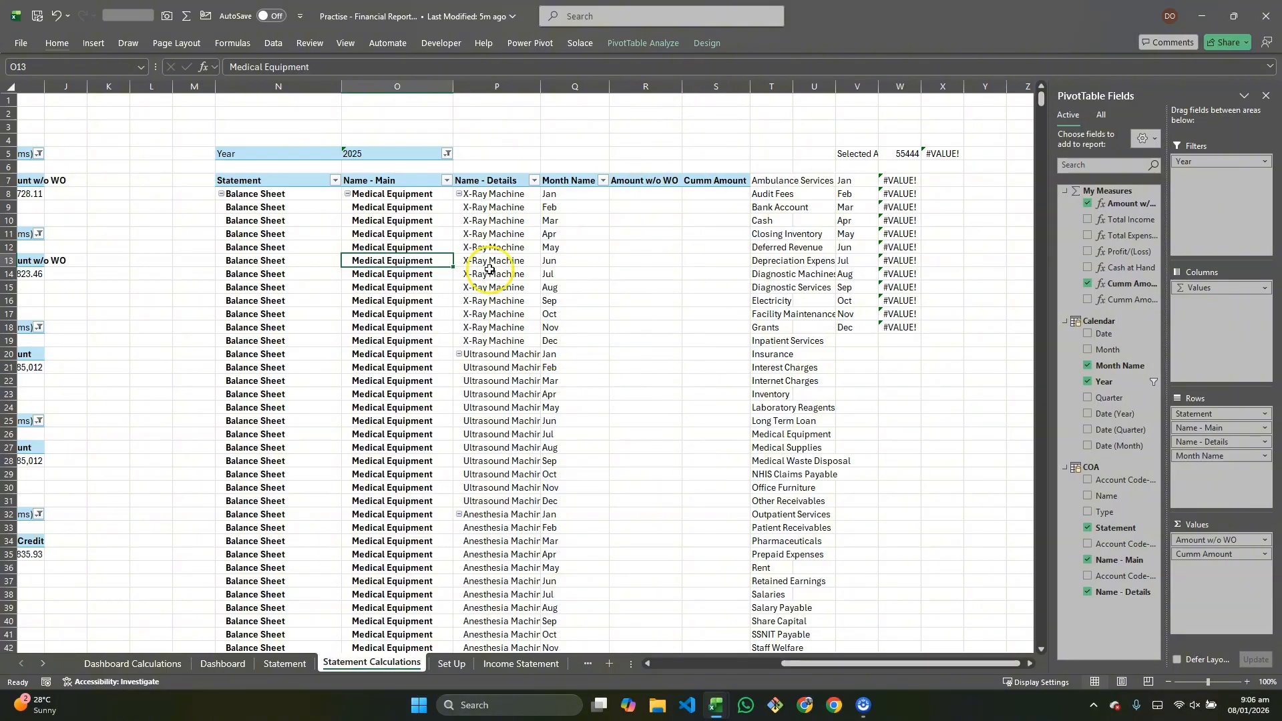
Step: Widen the Selected Account column beside the pivot table
click(431, 287)
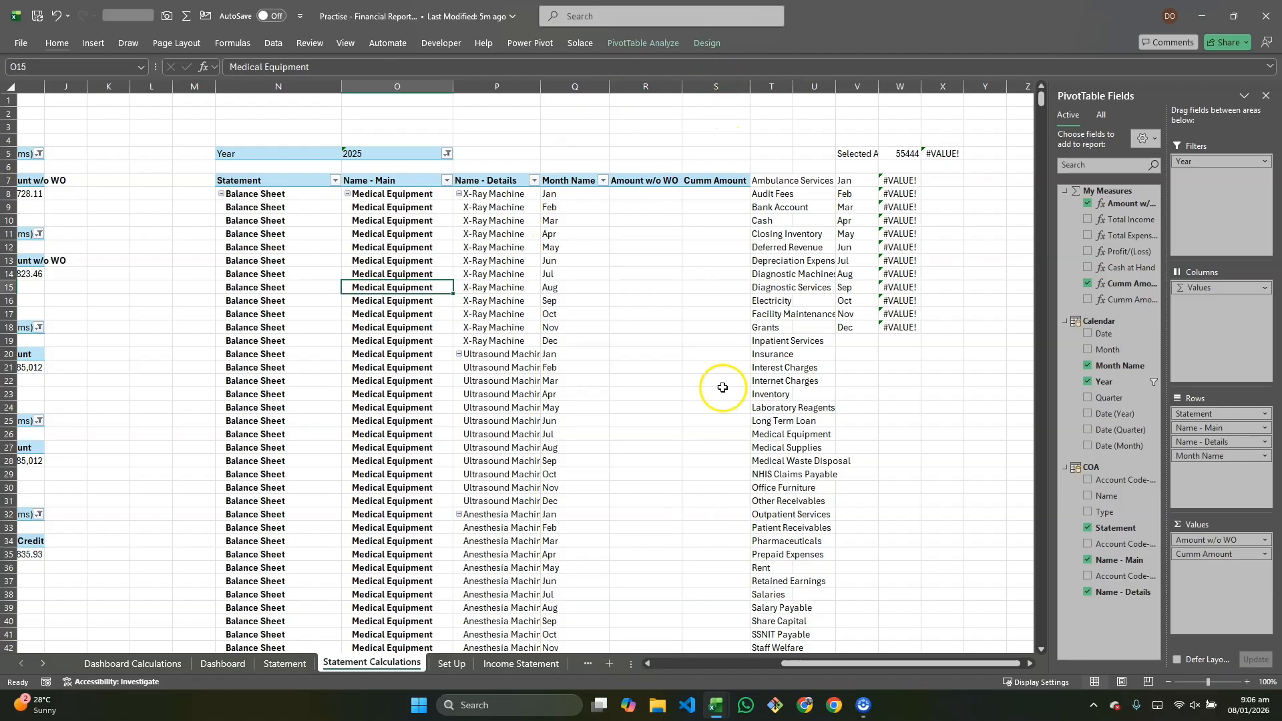
drag(921, 87, 997, 105)
drag(876, 85, 954, 99)
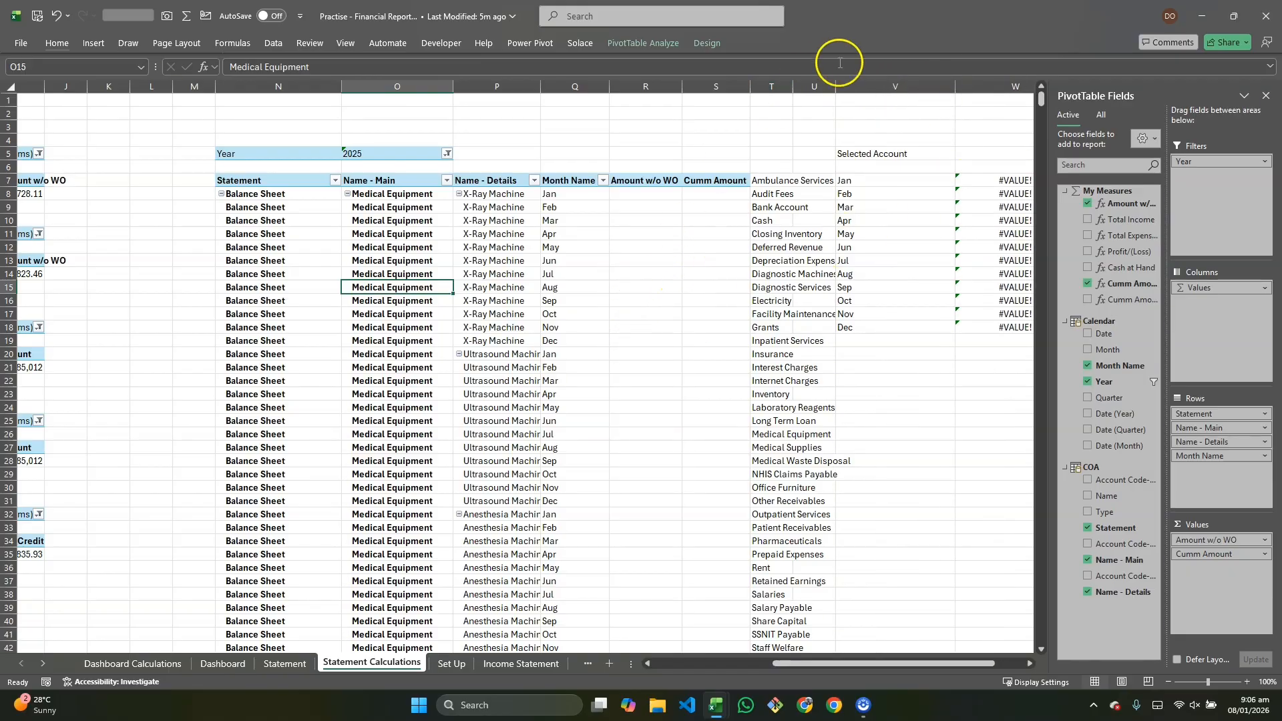
drag(836, 86, 974, 105)
drag(973, 105, 975, 106)
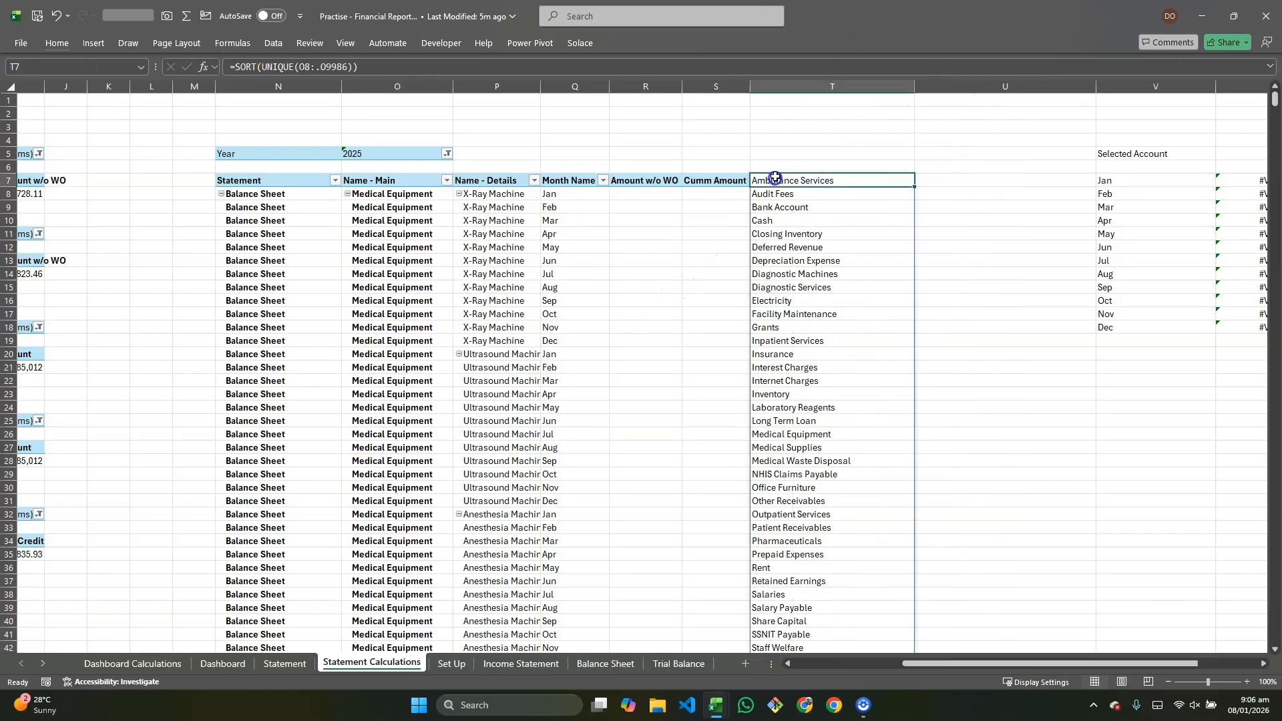
Step: Inspect the SORT(UNIQUE) account list formula in cell T7 without changing it
double_click(773, 180)
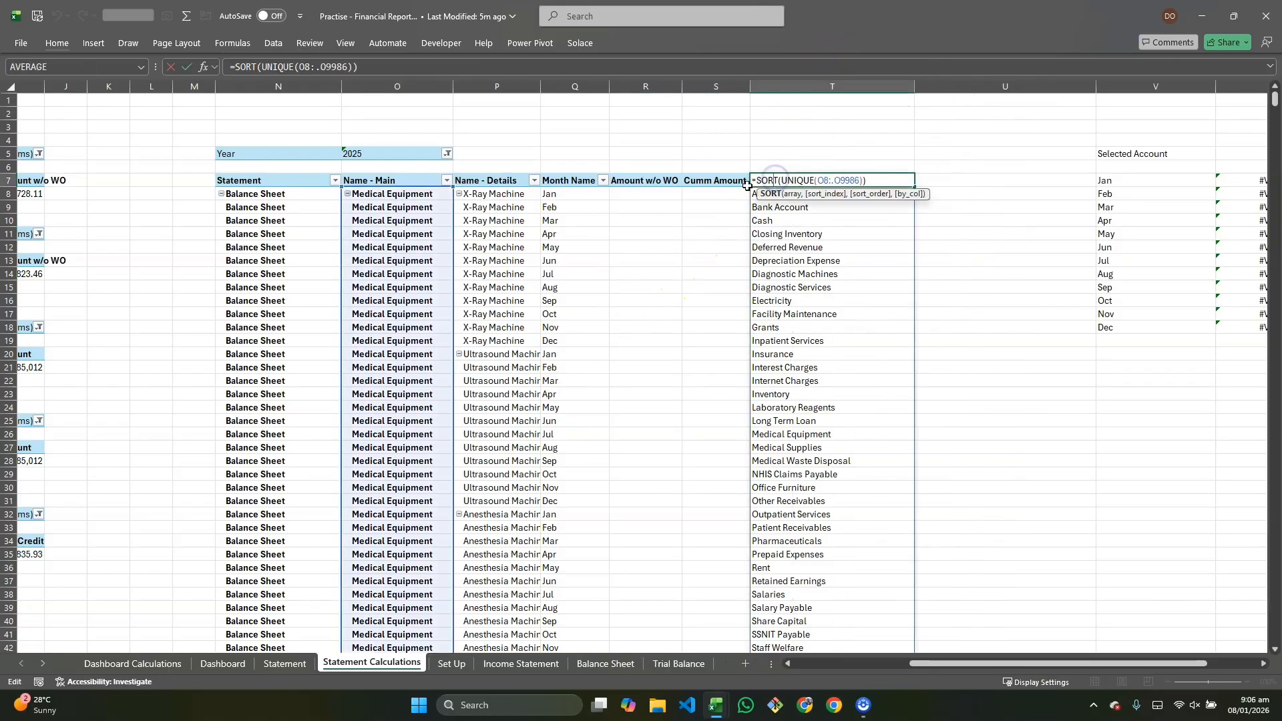
key(Escape)
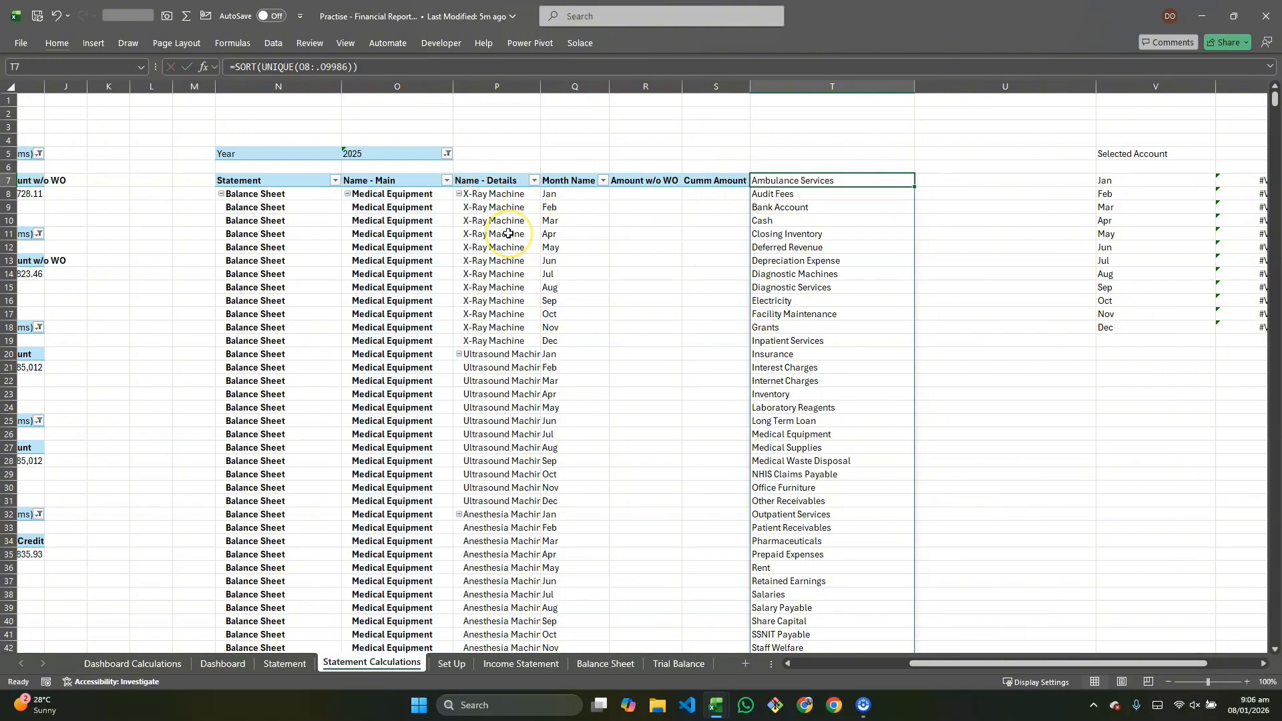
click(451, 329)
click(524, 494)
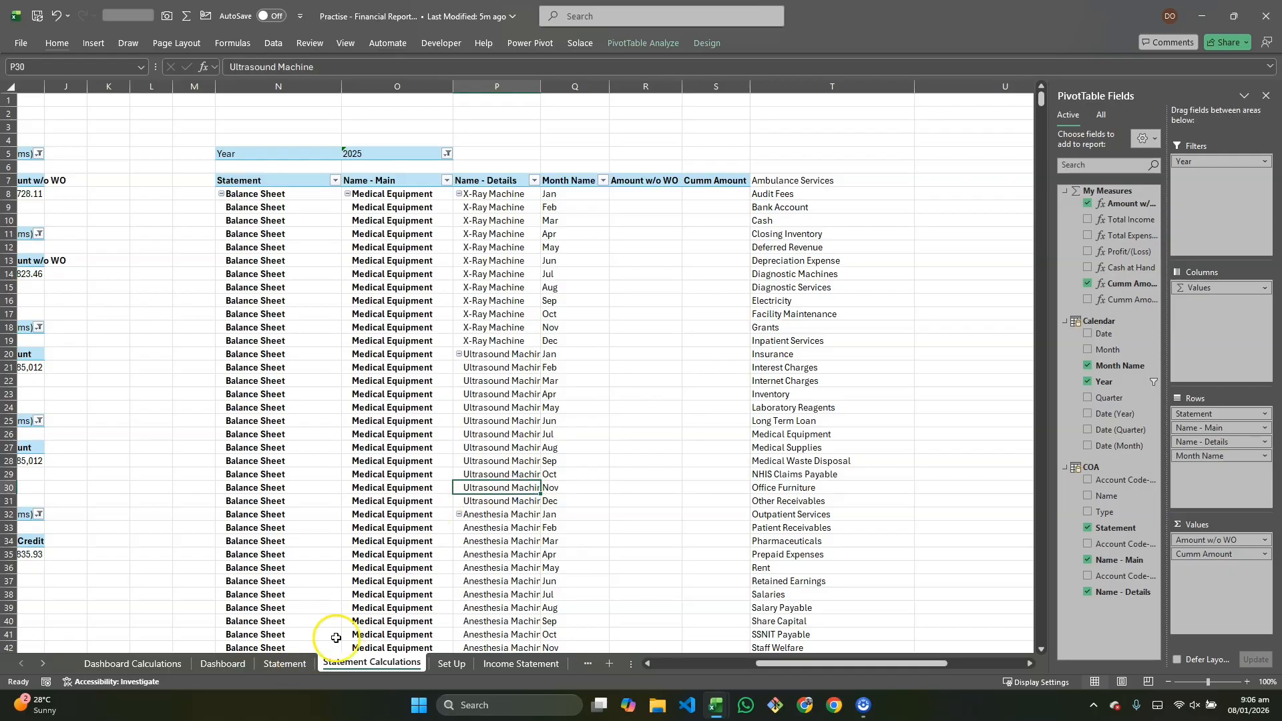
Step: Switch to the reference dashboard workbook's Statement sheet and choose Laboratory Reagents in its account selector to study the layout
mouse_move(718, 707)
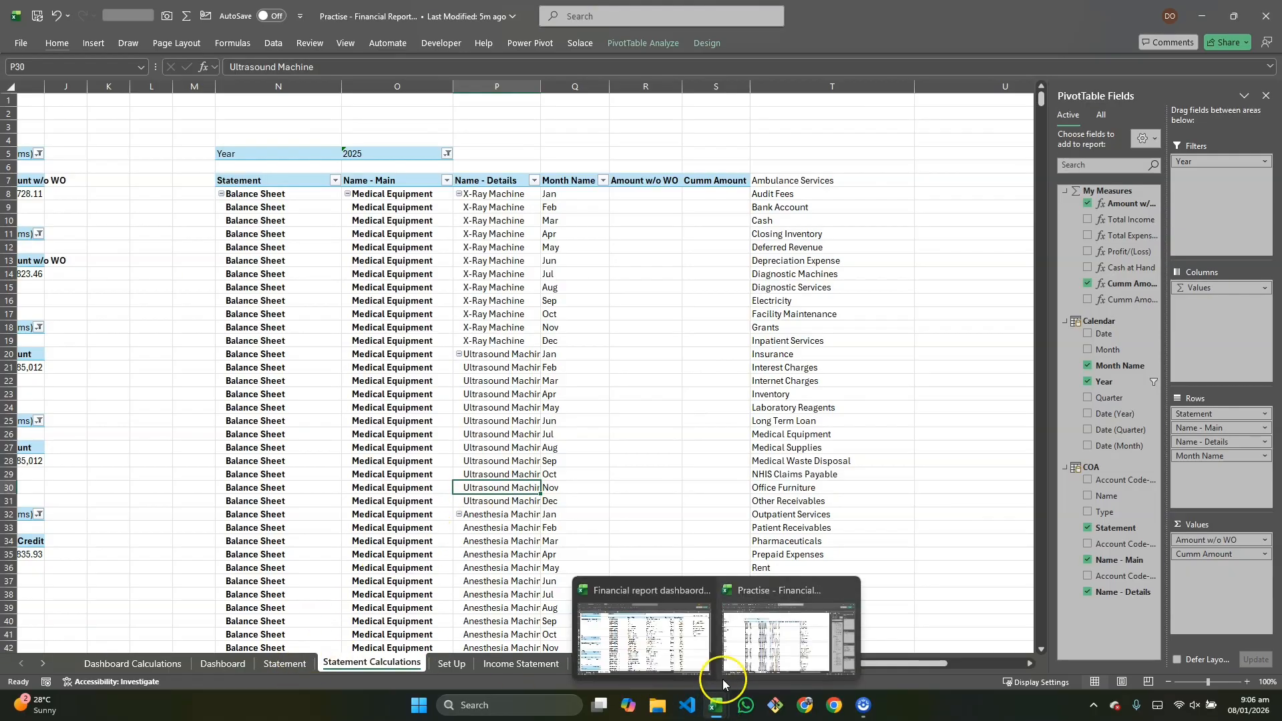
click(641, 634)
click(175, 663)
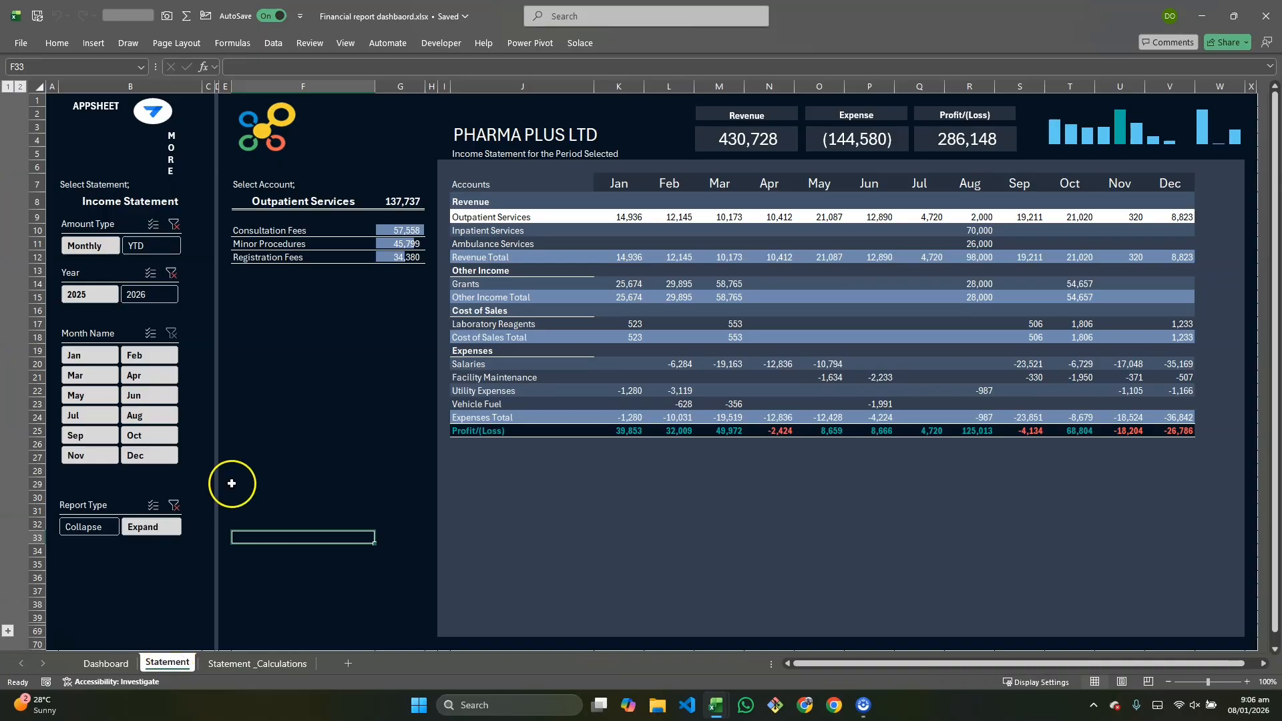
click(301, 212)
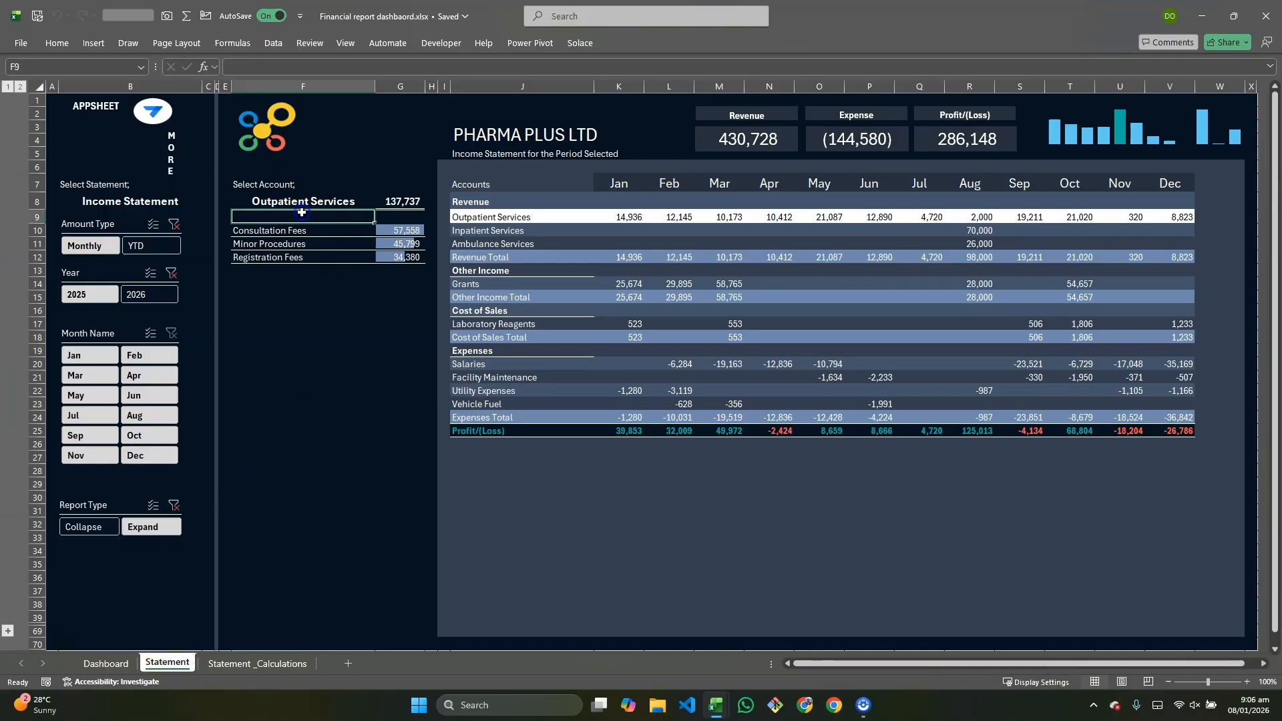
click(300, 204)
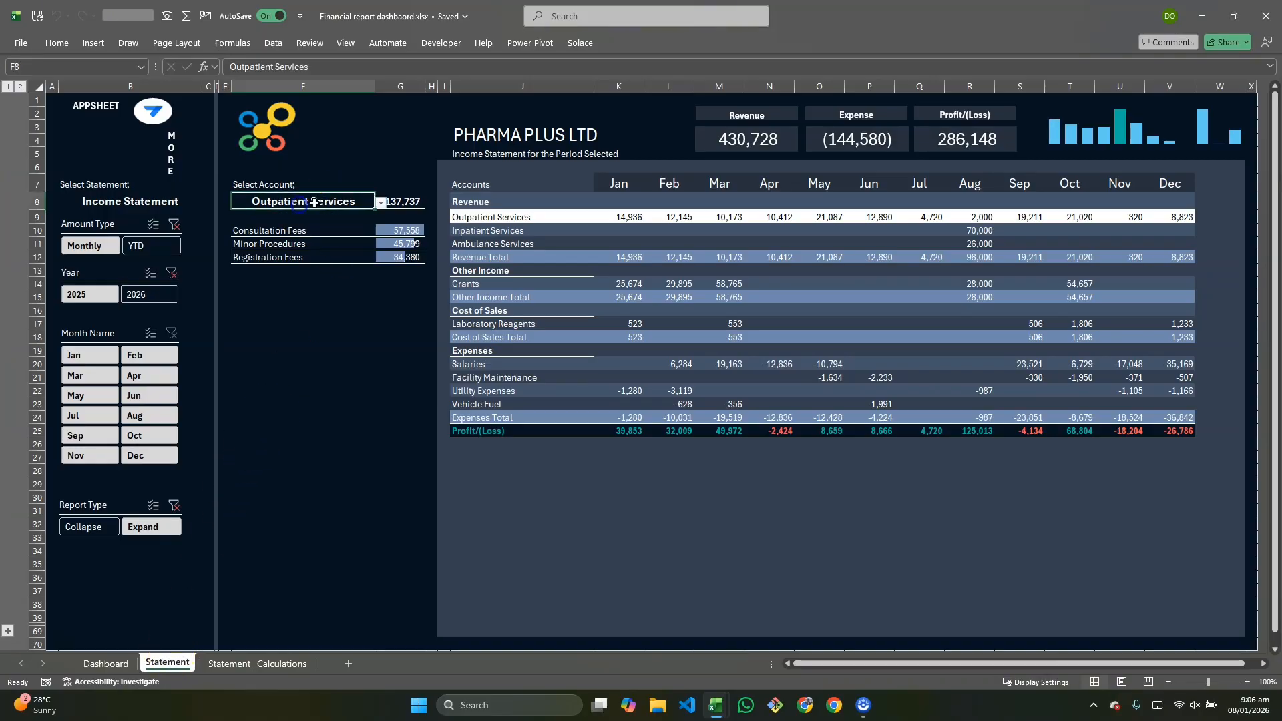
click(381, 202)
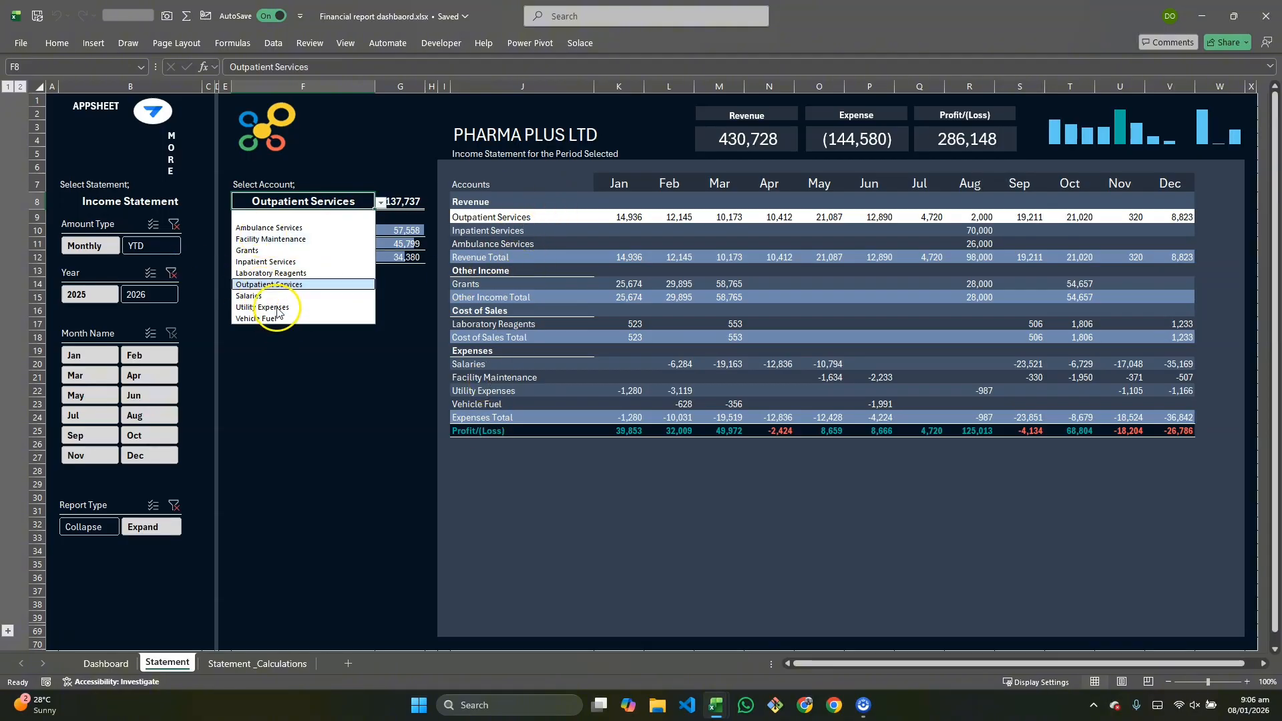
click(287, 273)
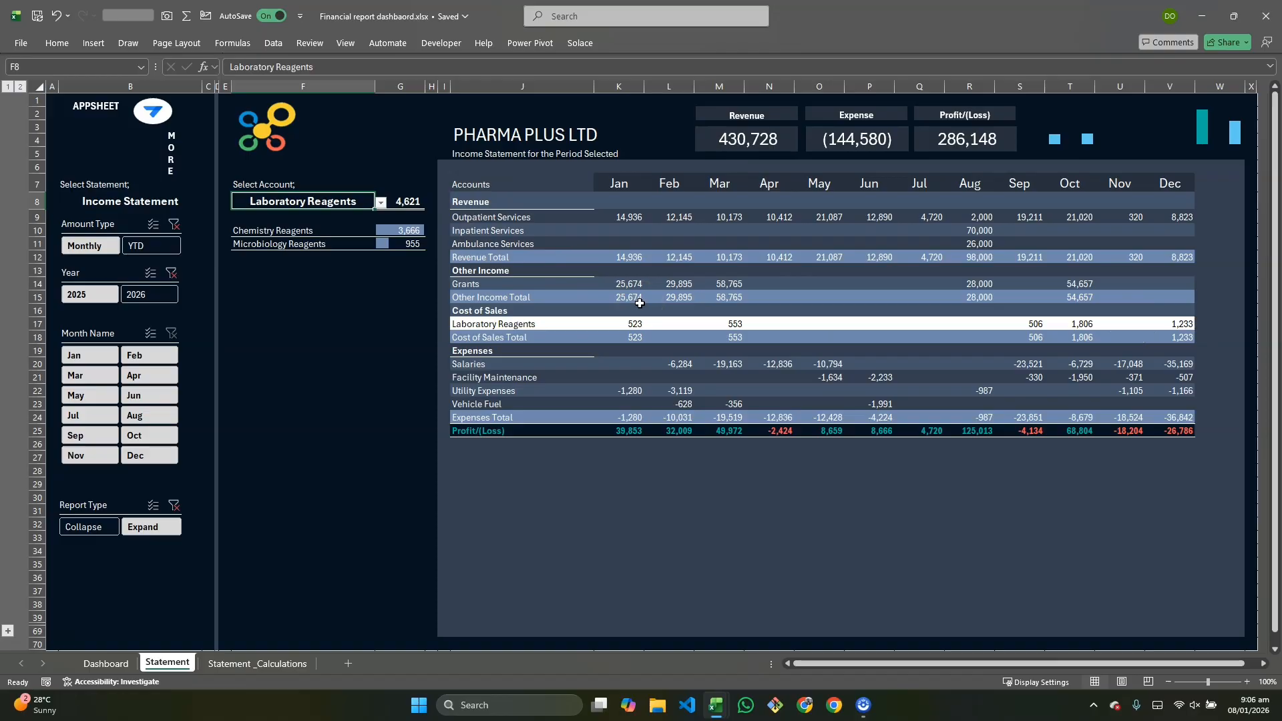
click(628, 337)
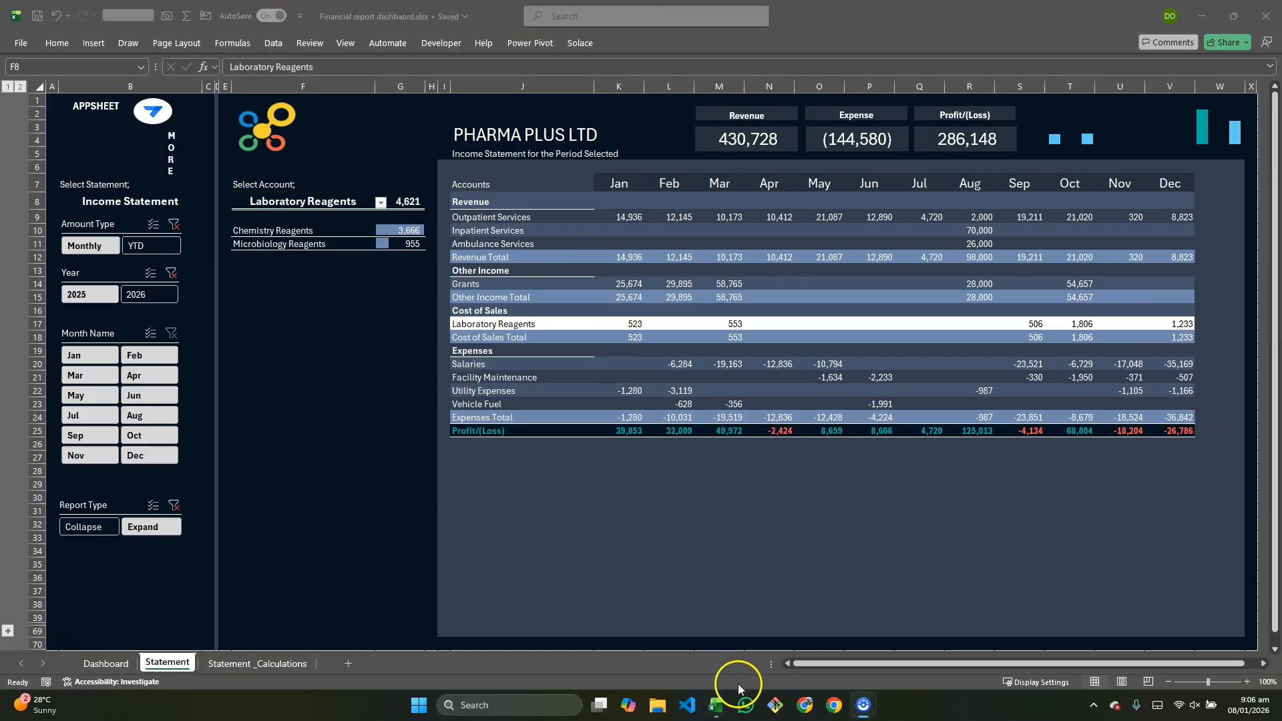
Step: Back in the practice workbook, turn off showing items with no data on rows in the pivot table options
click(715, 705)
click(794, 641)
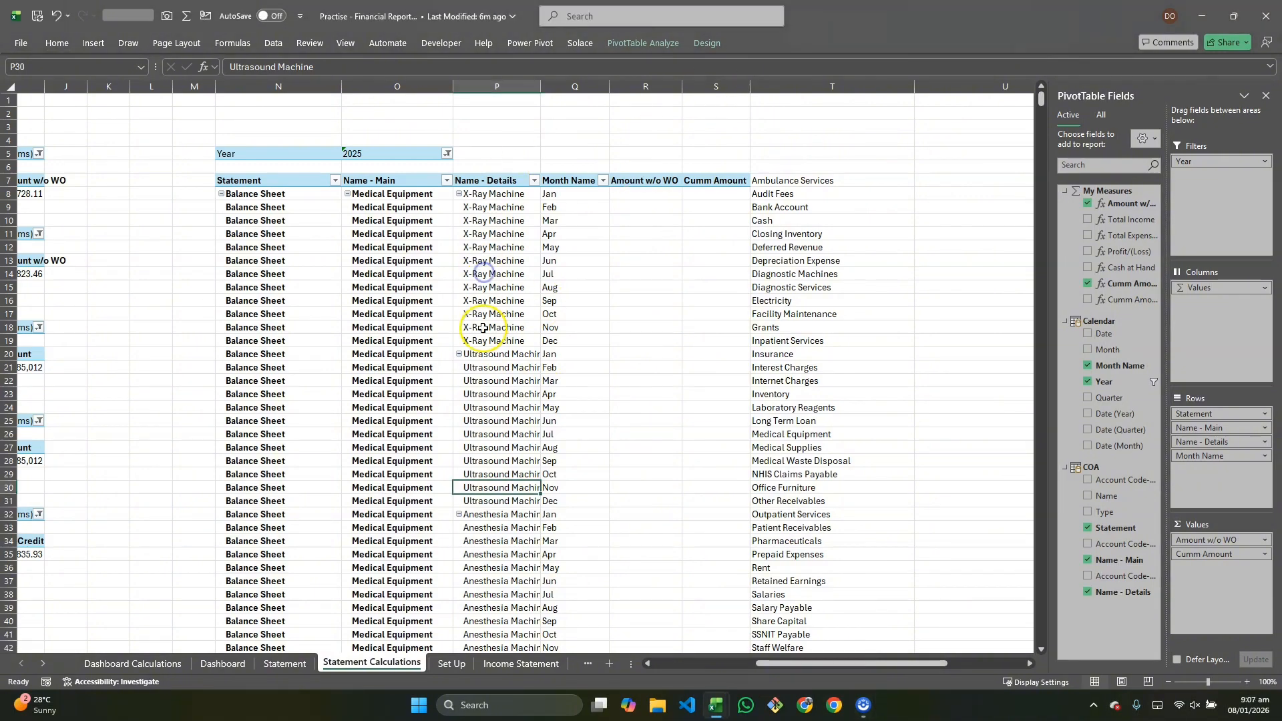
click(610, 44)
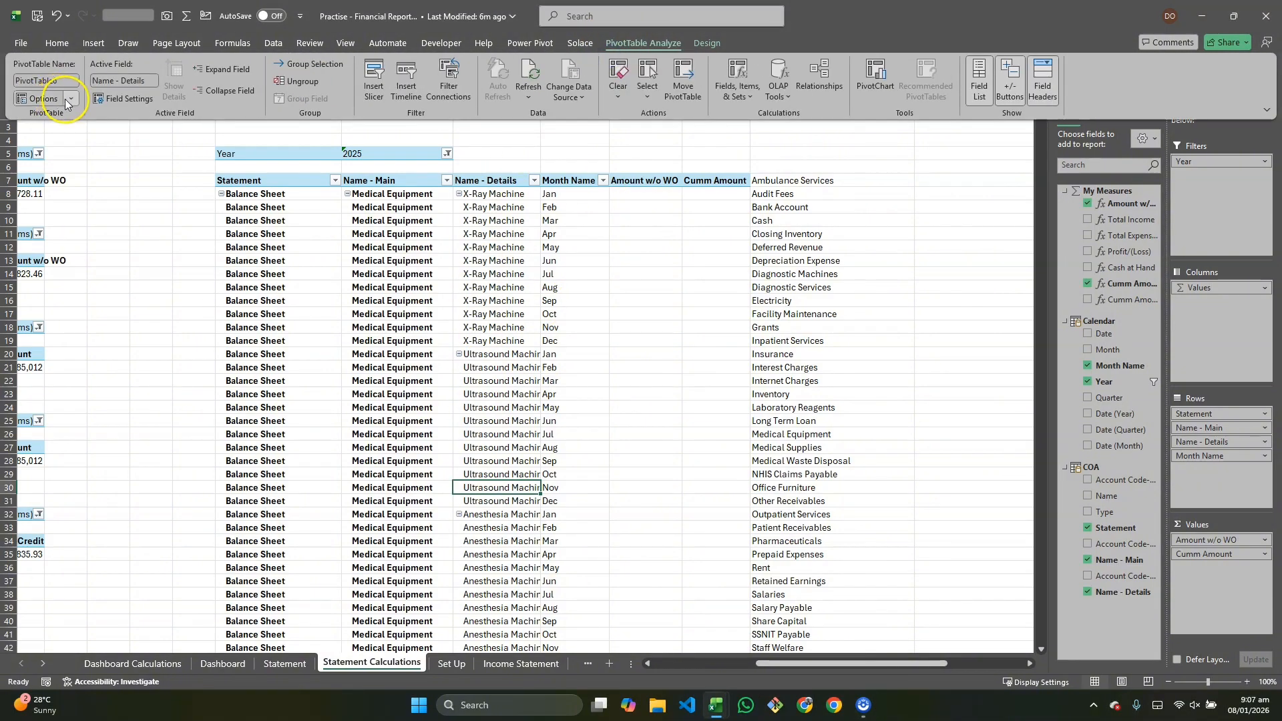
click(60, 98)
click(60, 117)
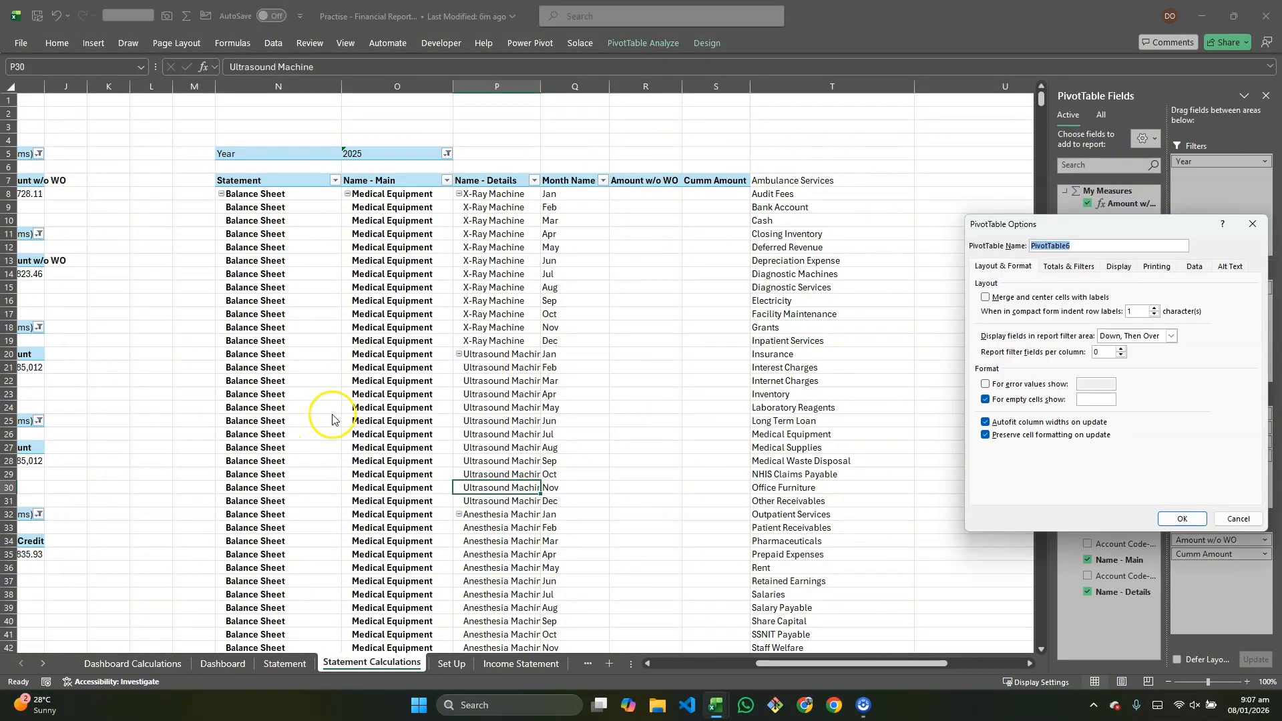
click(1119, 267)
click(986, 399)
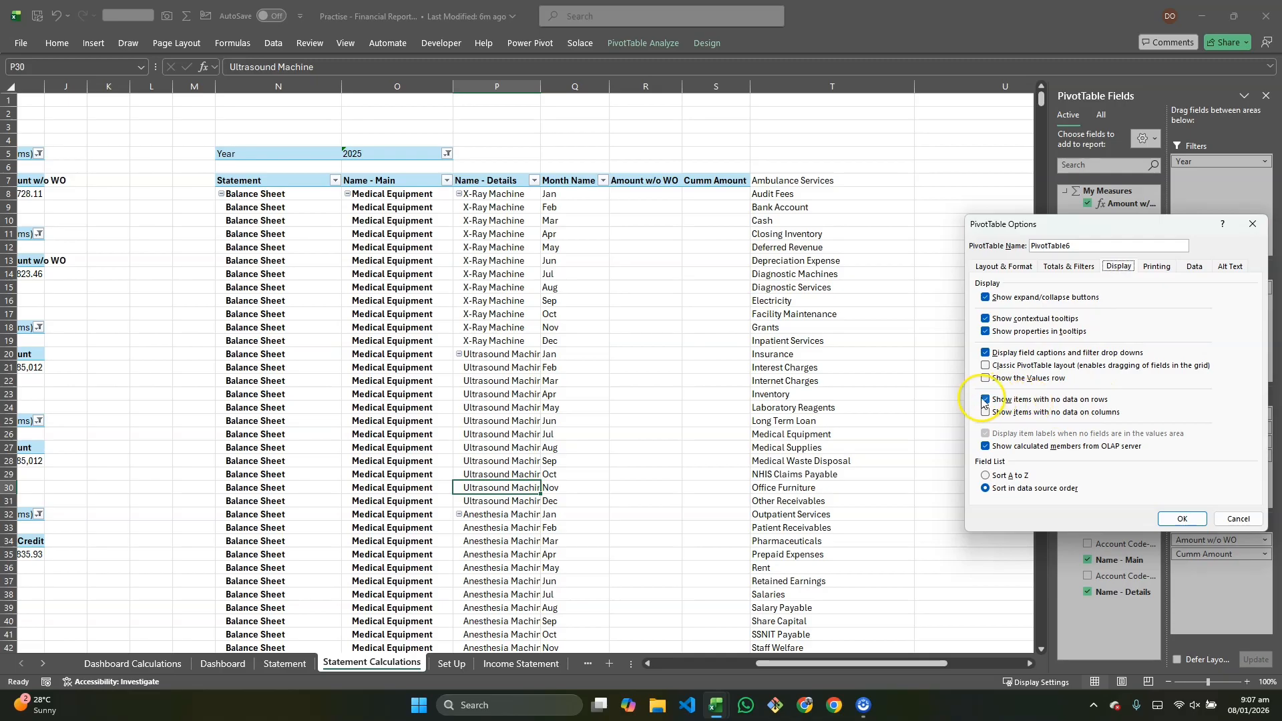
click(1165, 515)
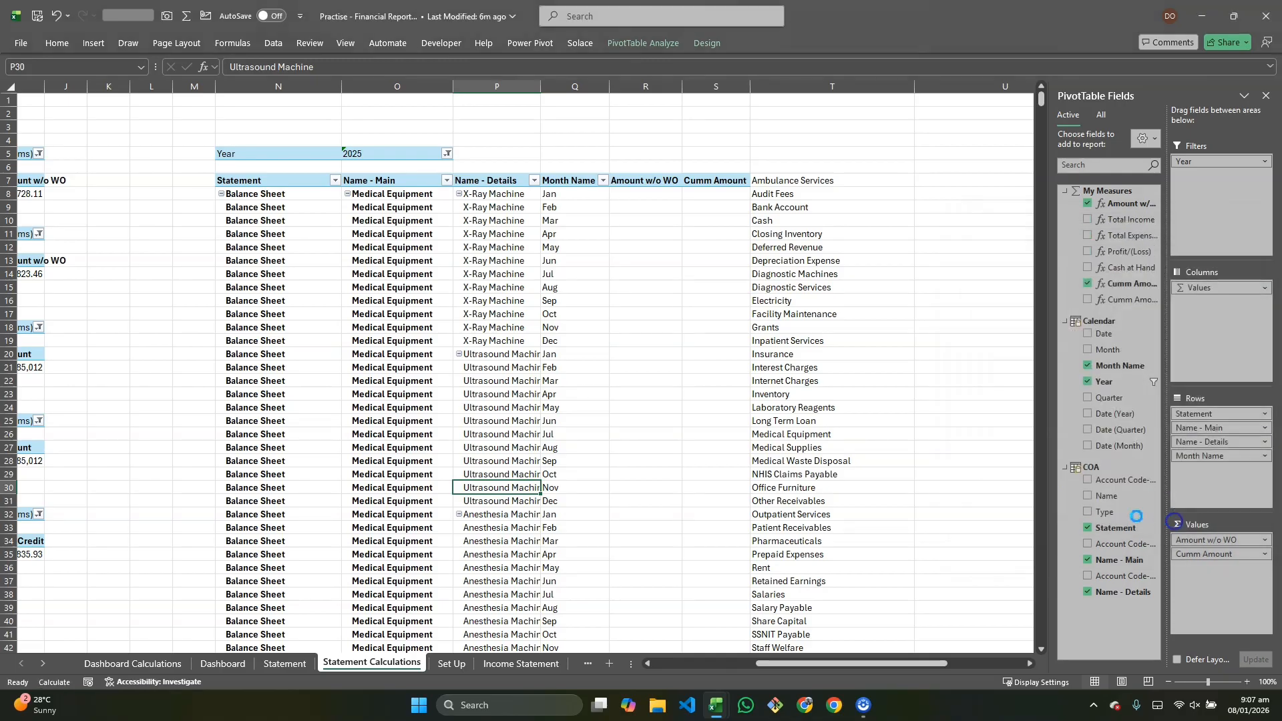
Step: Re-examine the SORT(UNIQUE) formula in cell T7 next to the refreshed pivot table
scroll(776, 503, right, 5)
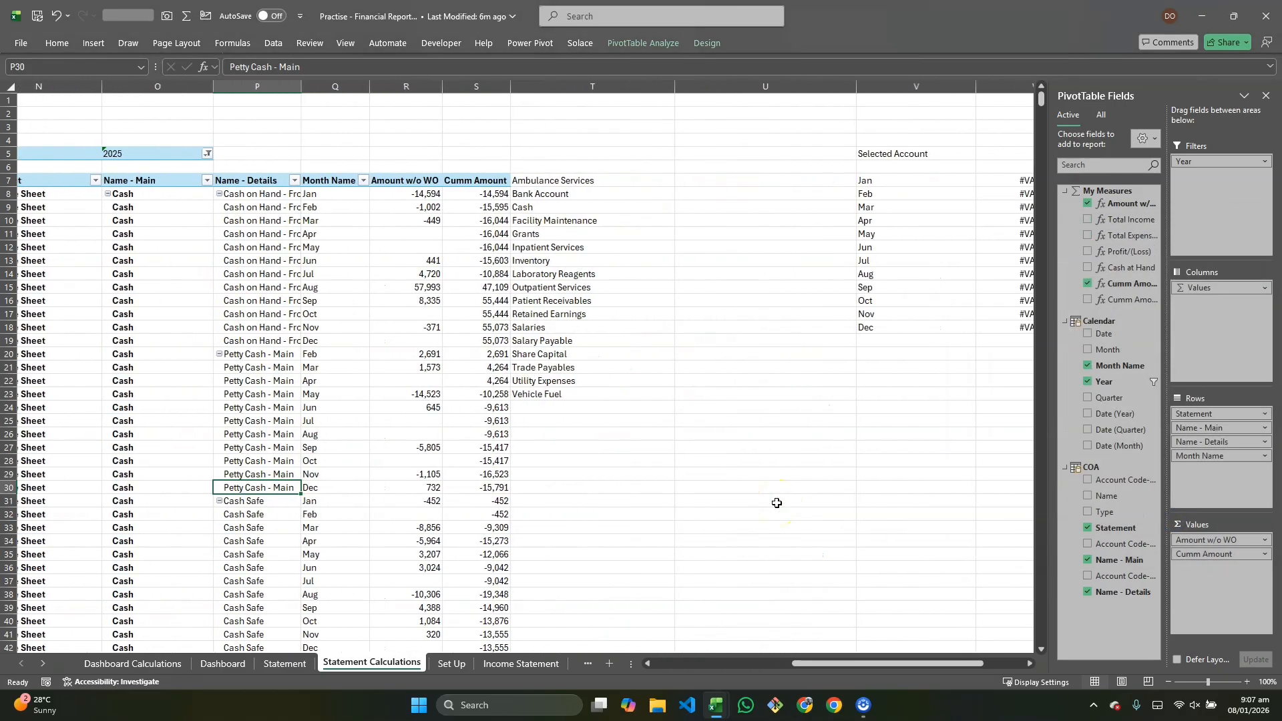
scroll(678, 443, left, 5)
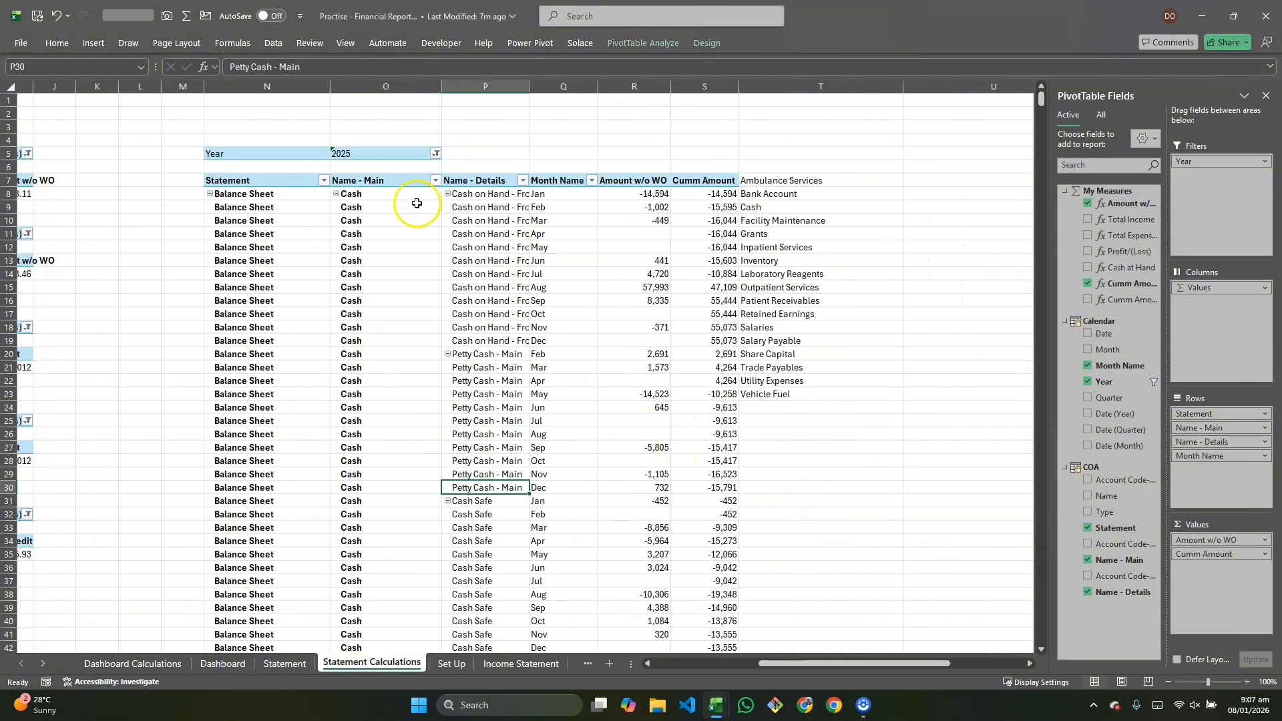
double_click(766, 179)
key(Escape)
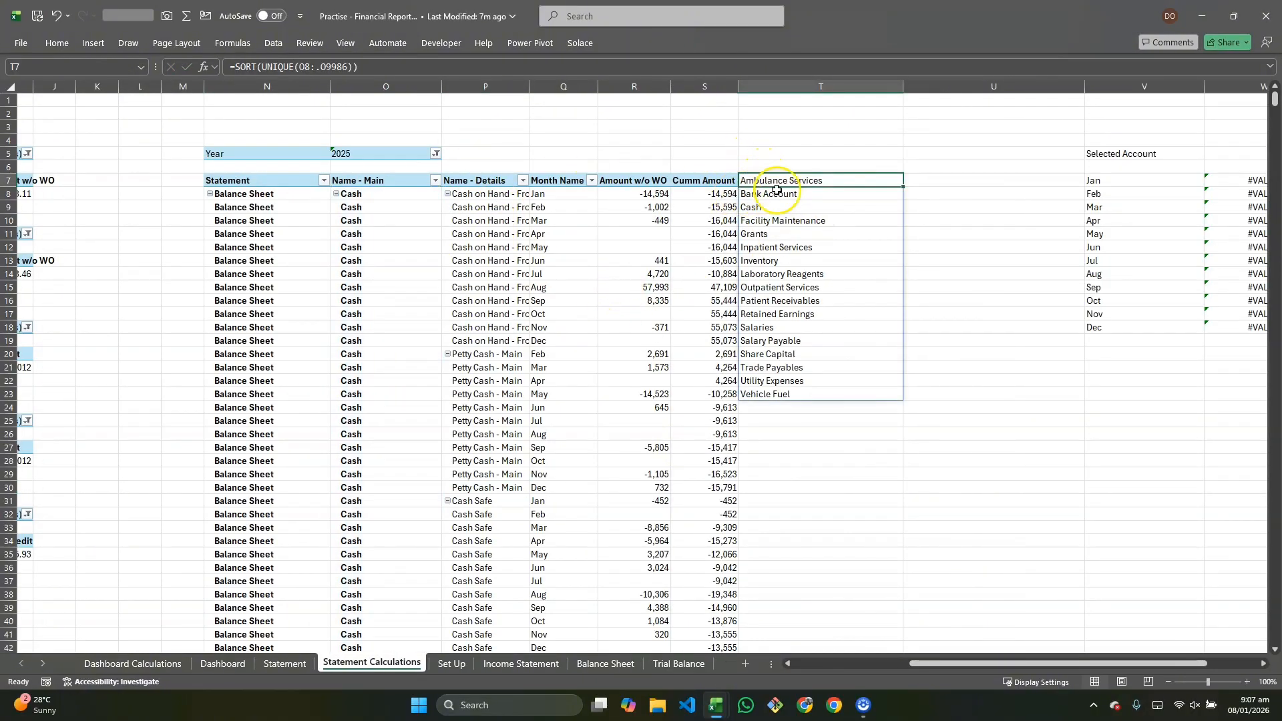
scroll(792, 209, right, 3)
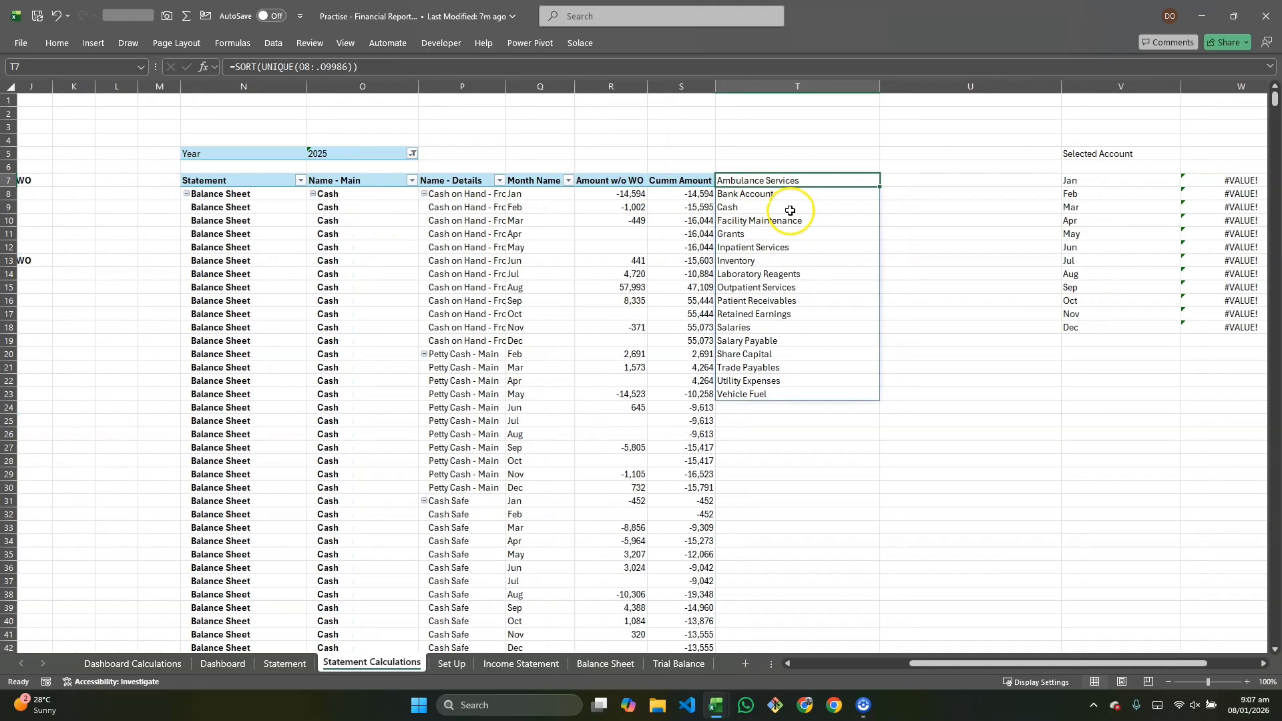
click(1186, 155)
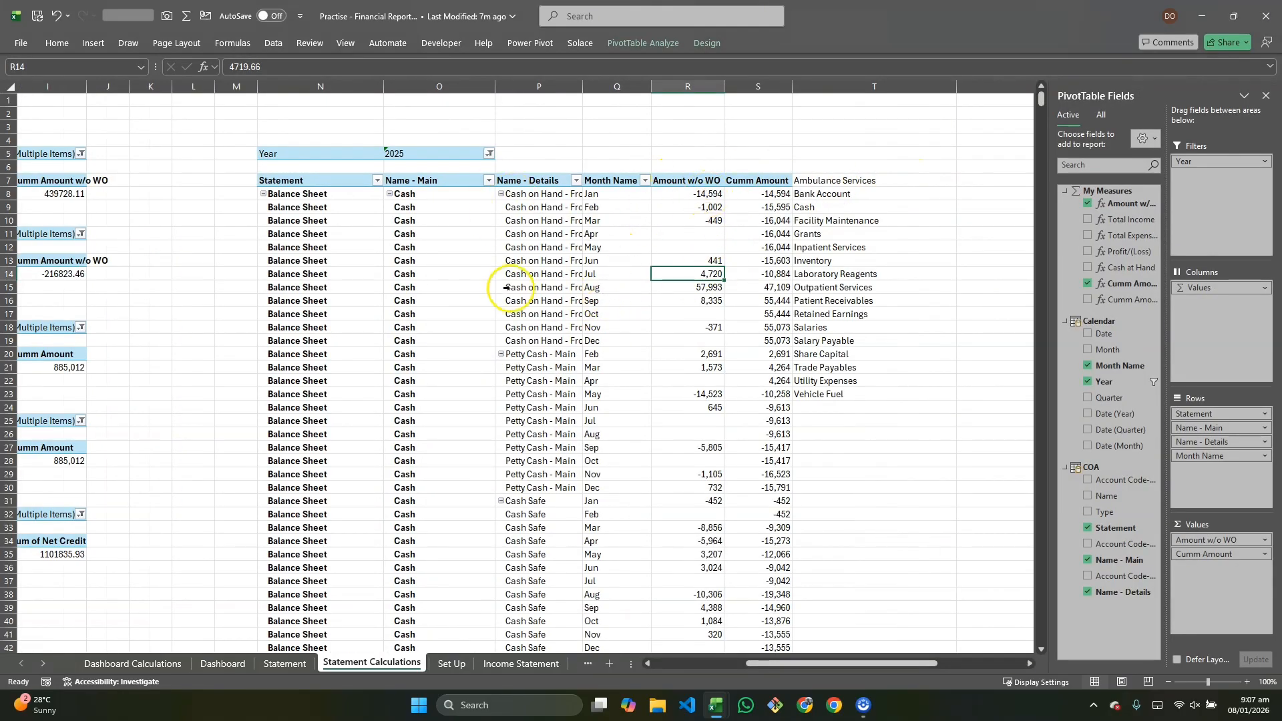
click(917, 184)
double_click(917, 183)
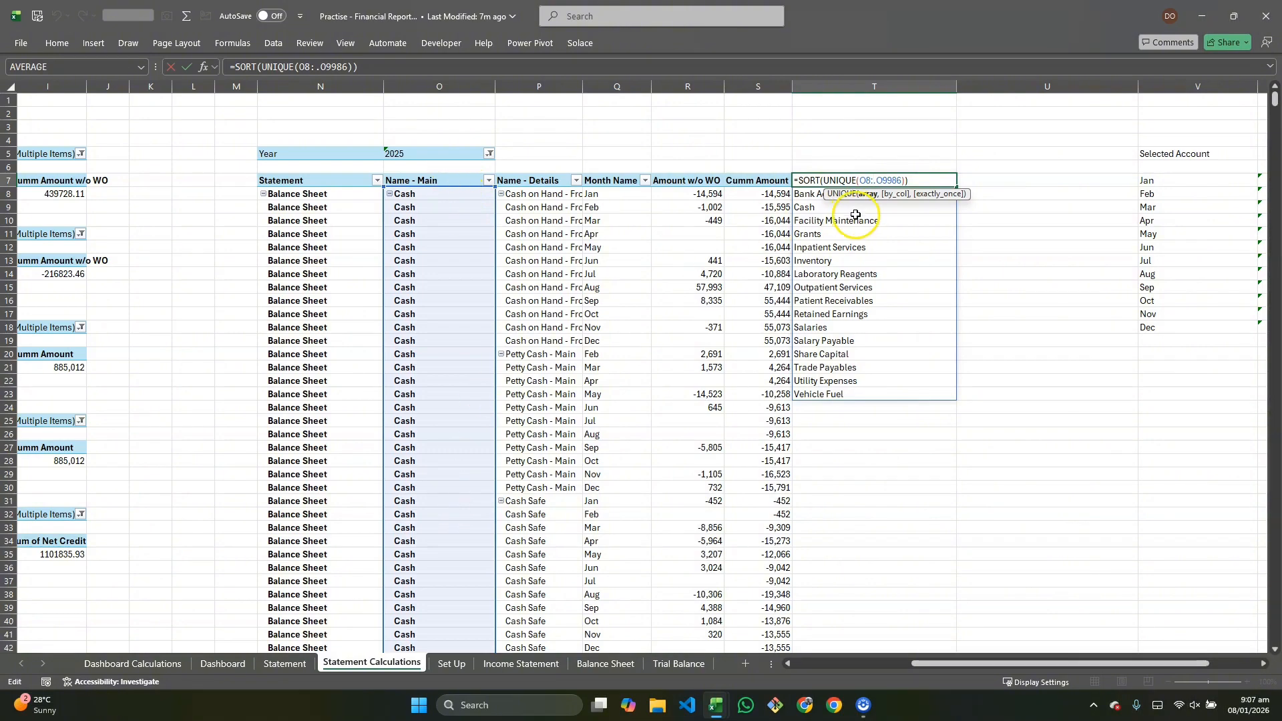
key(Escape)
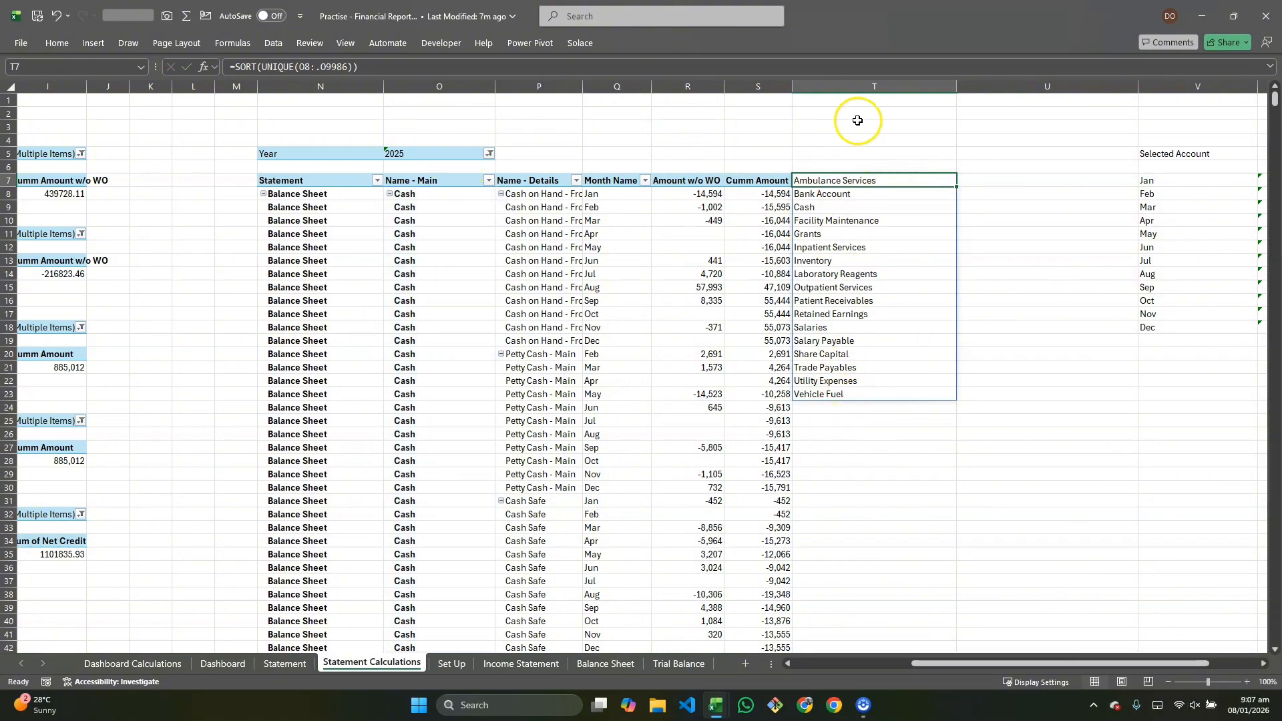
Step: Insert a new column before the account list column T
click(861, 92)
right_click(861, 89)
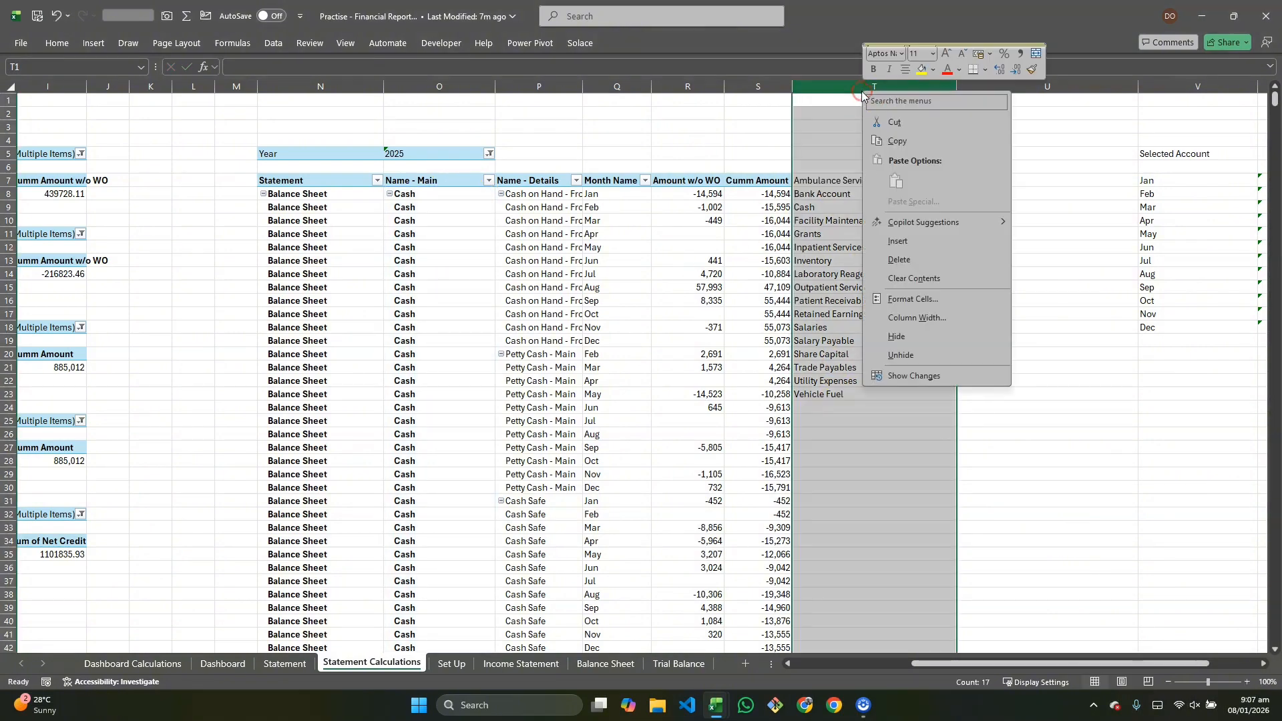
click(943, 244)
Step: Label cell U5 as Statement Selected
click(919, 181)
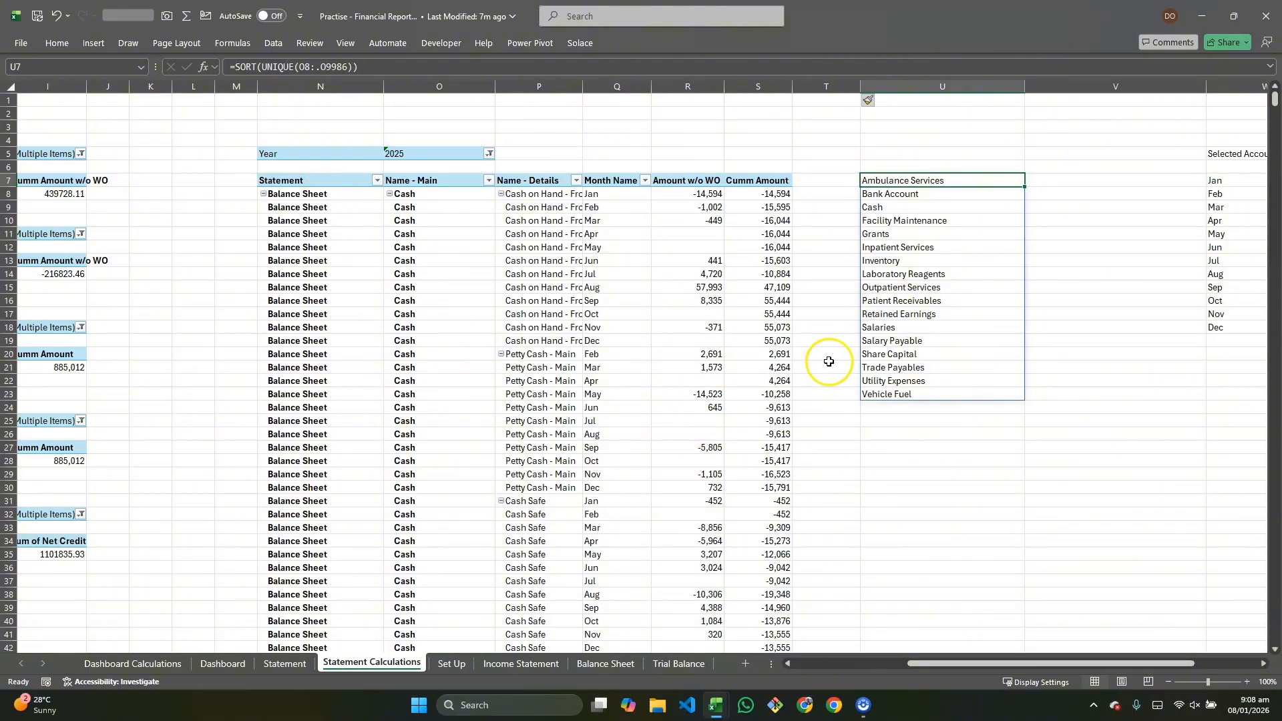
scroll(923, 244, right, 1)
click(894, 154)
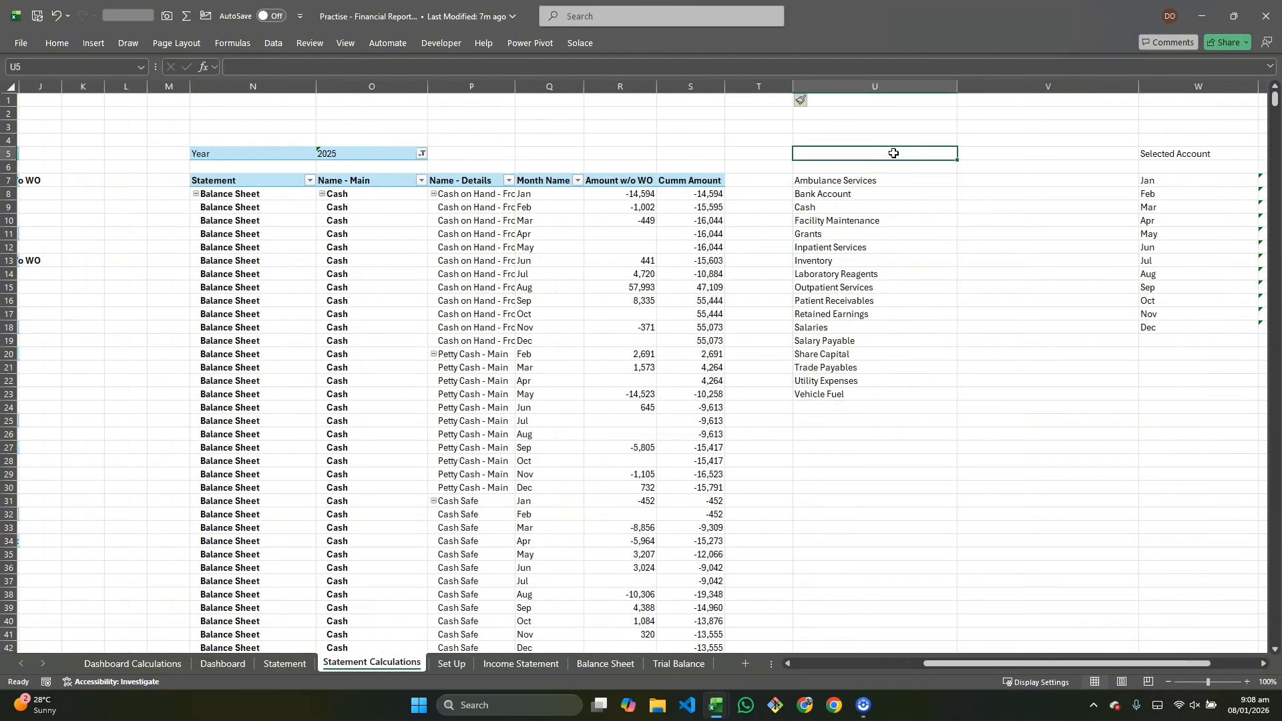
text(A)
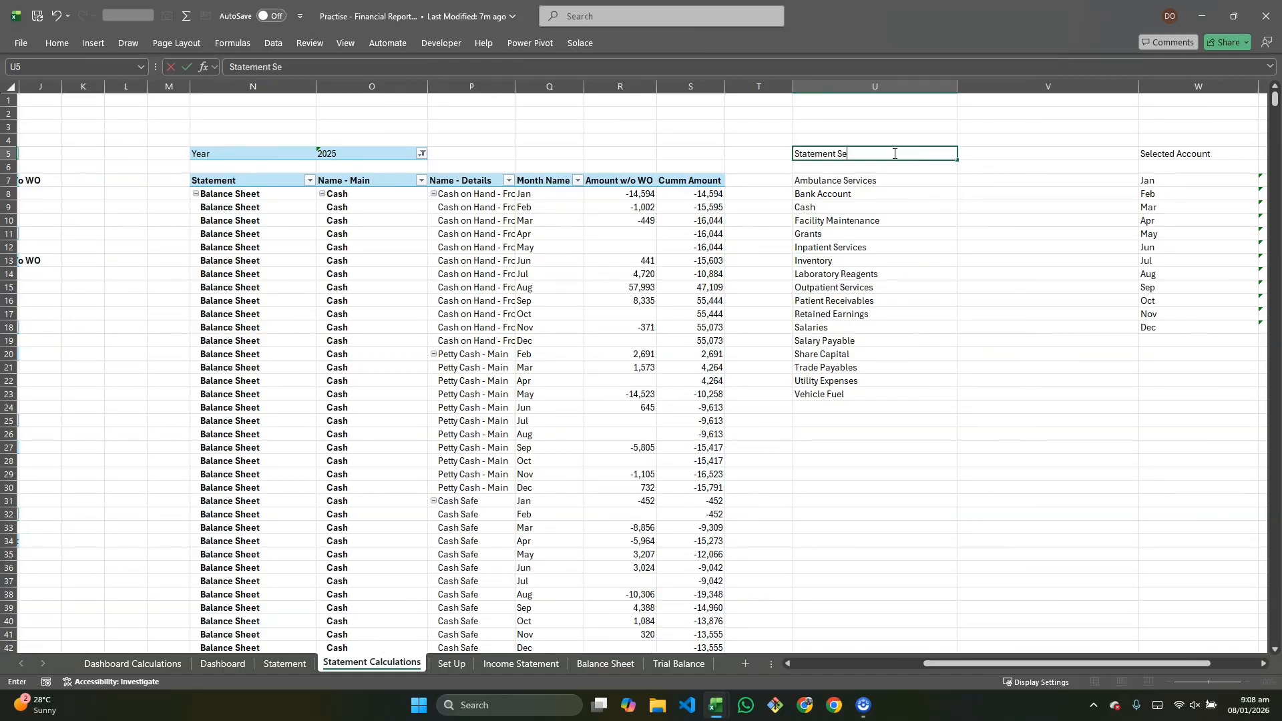
click(965, 153)
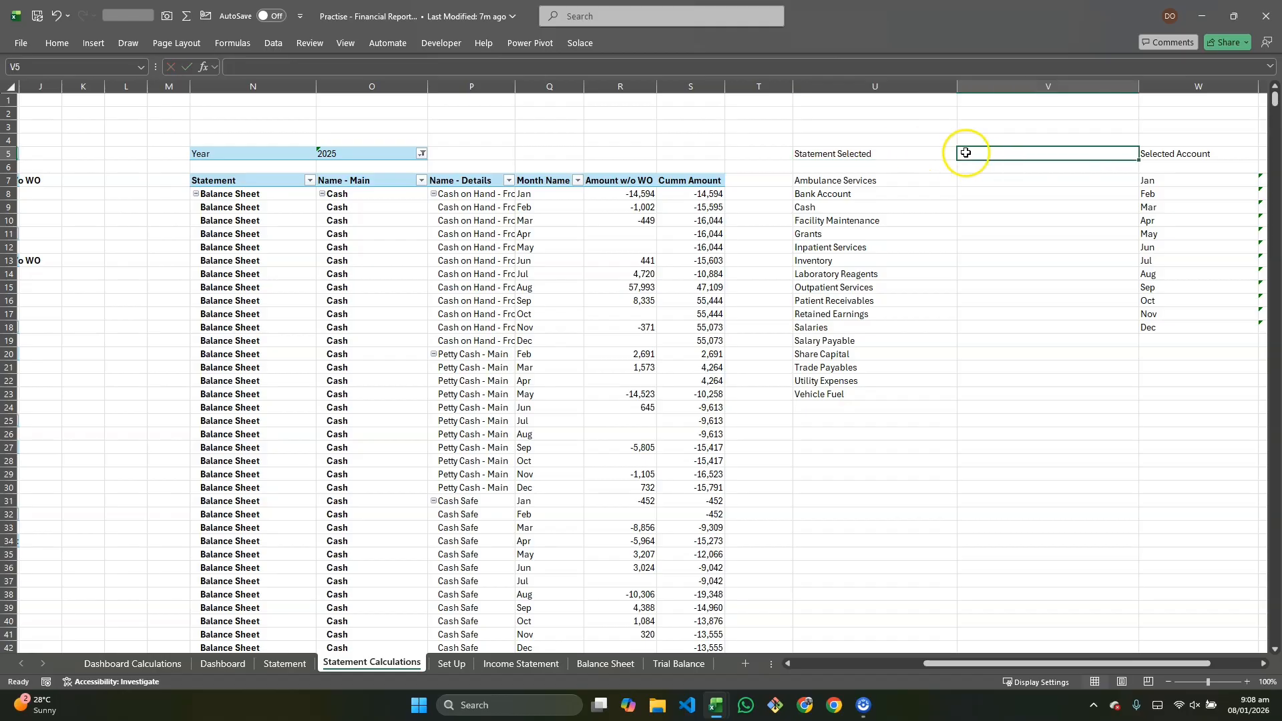
Step: Link cell V5 to the selected statement cell on the Statement sheet
text(=)
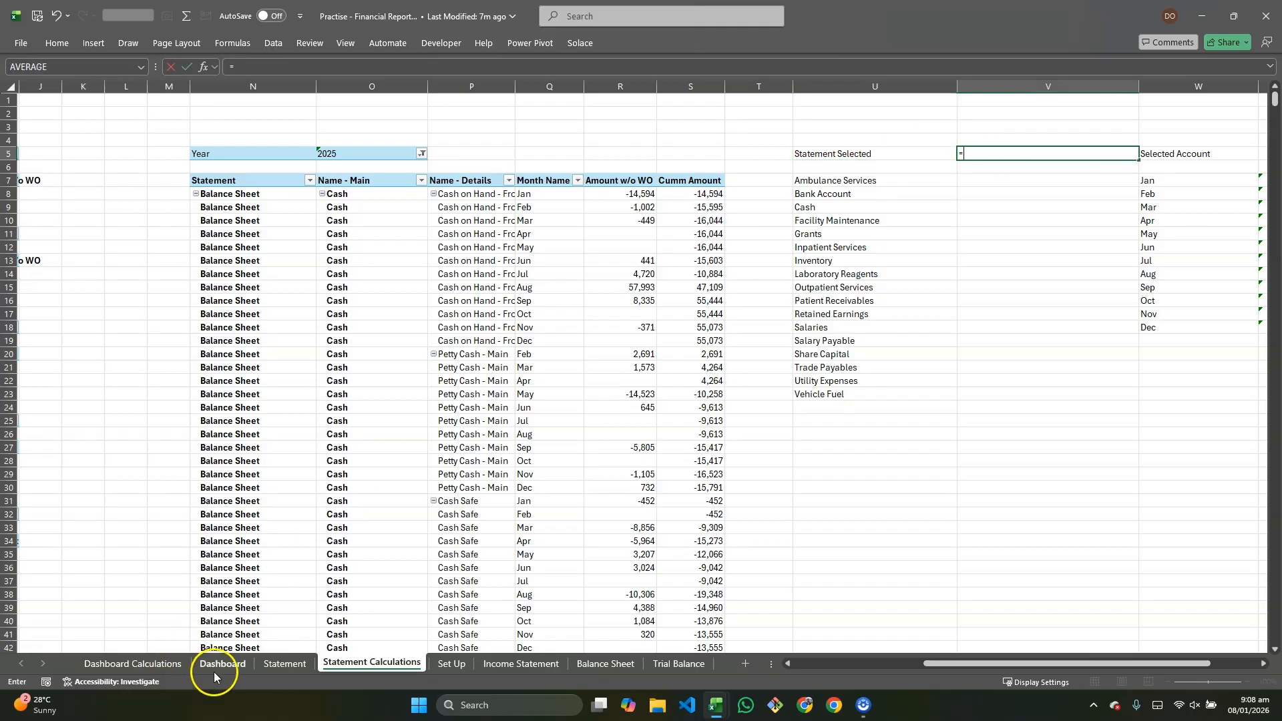
click(279, 663)
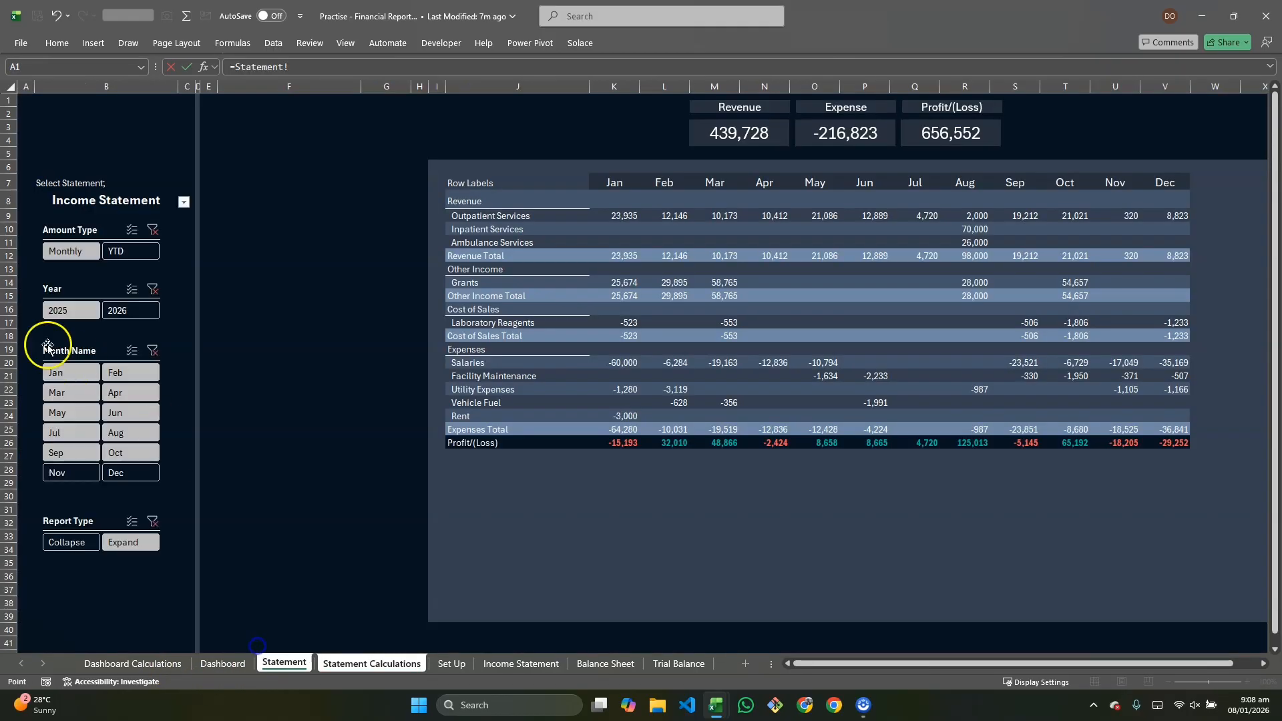
click(55, 180)
key(Return)
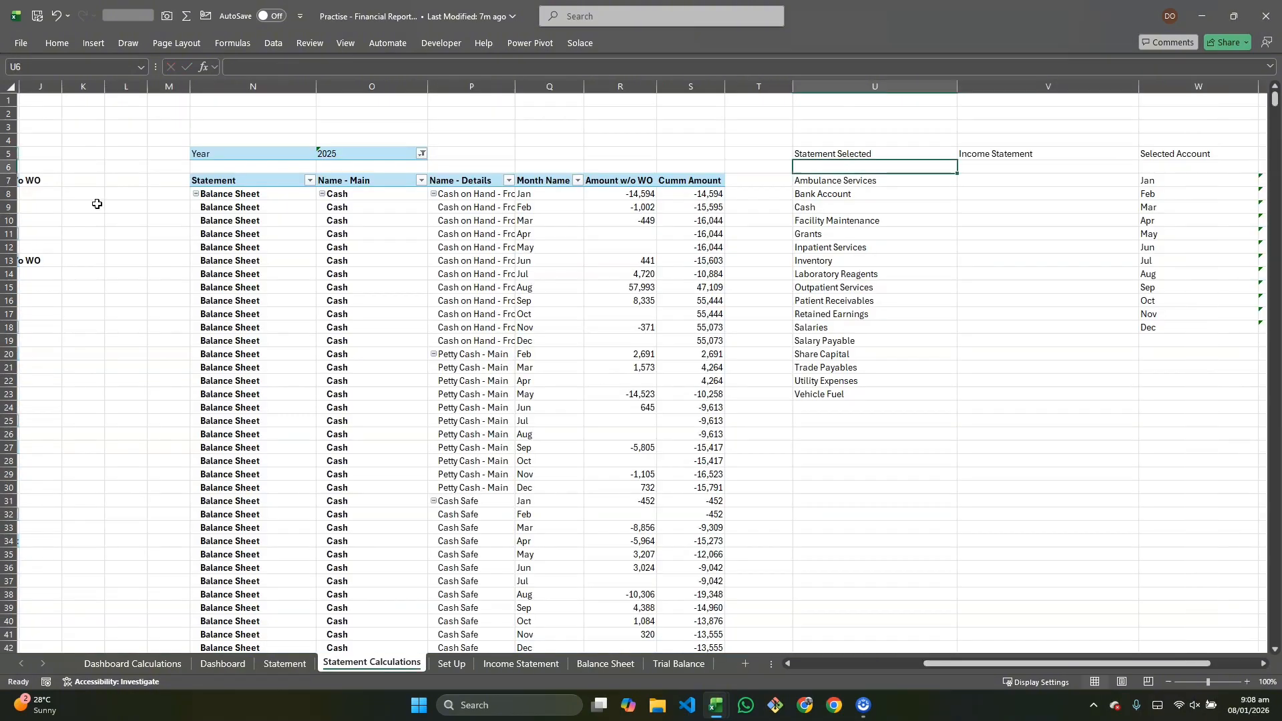
Step: Rewrite the account list formula in U7 as =SORT(UNIQUE(FILTER(O:O,N:N=V5))) to list only accounts of the selected statement
click(1050, 149)
click(893, 179)
double_click(893, 179)
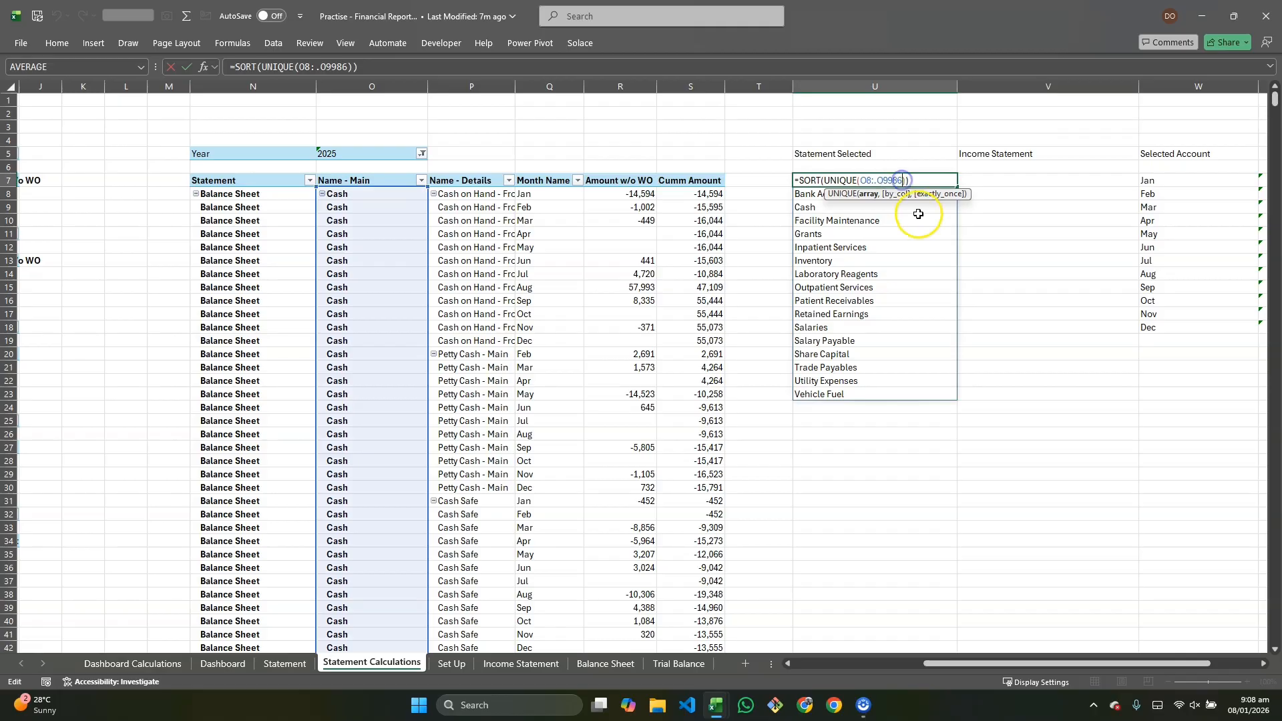
key(BackSpace)
key(BackSpace)
key(BackSpace)
key(BackSpace)
key(BackSpace)
key(BackSpace)
key(BackSpace)
key(BackSpace)
key(BackSpace)
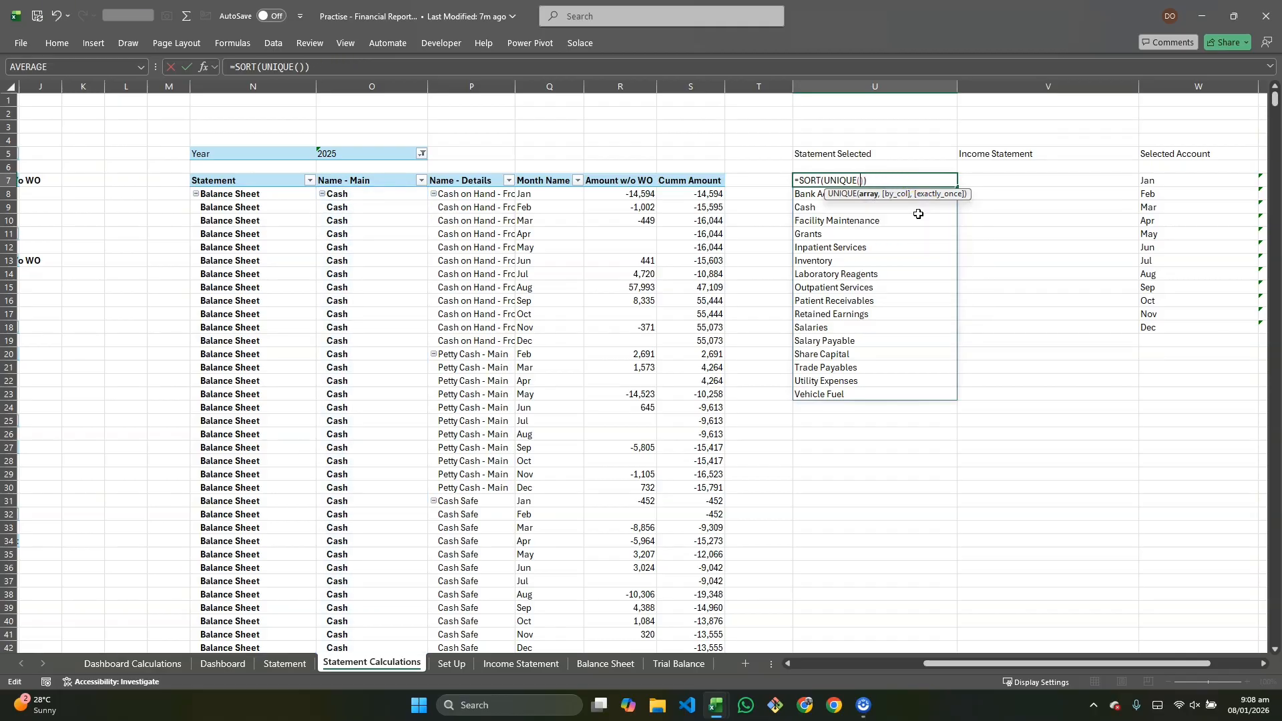
text(filter()
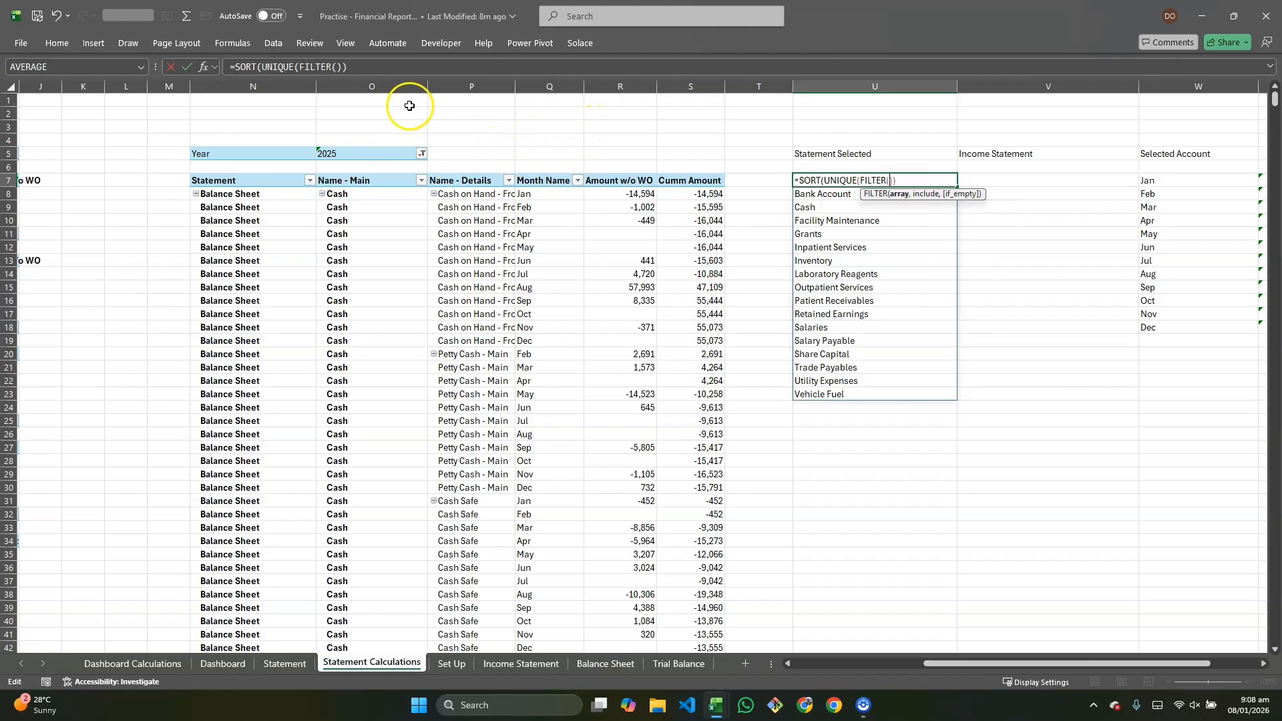
click(372, 86)
text(,)
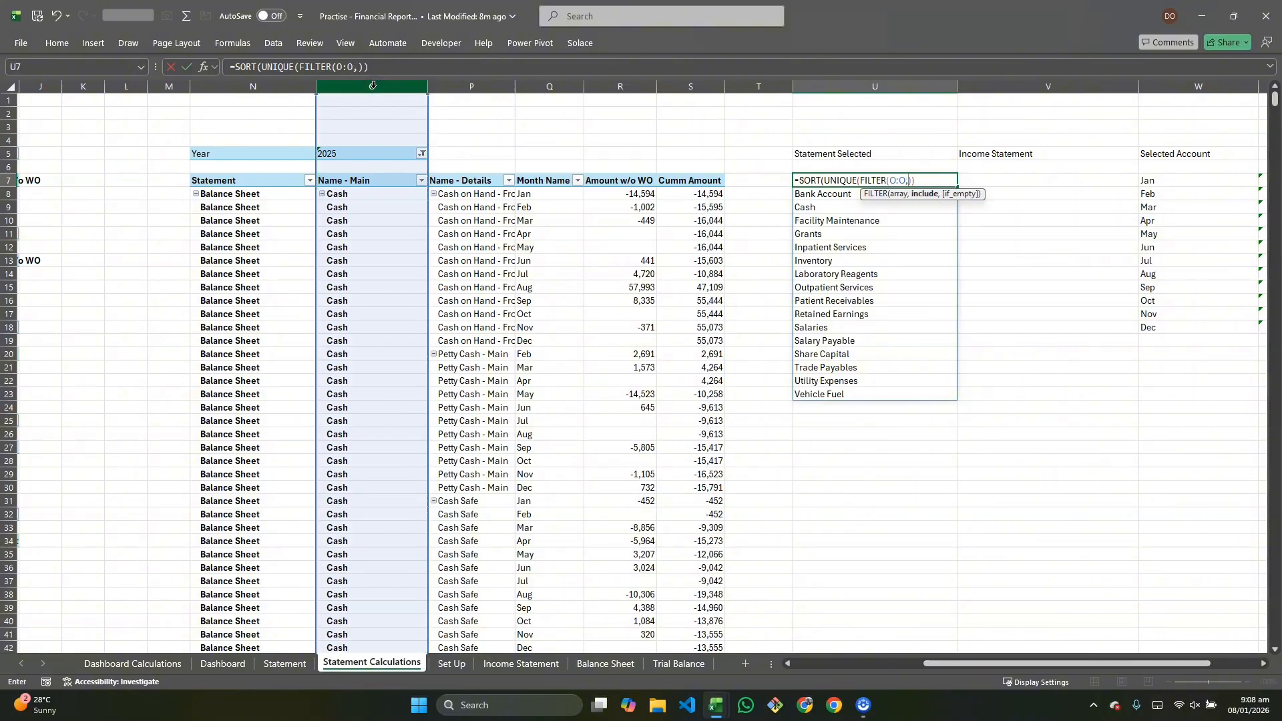
click(276, 81)
text(=)
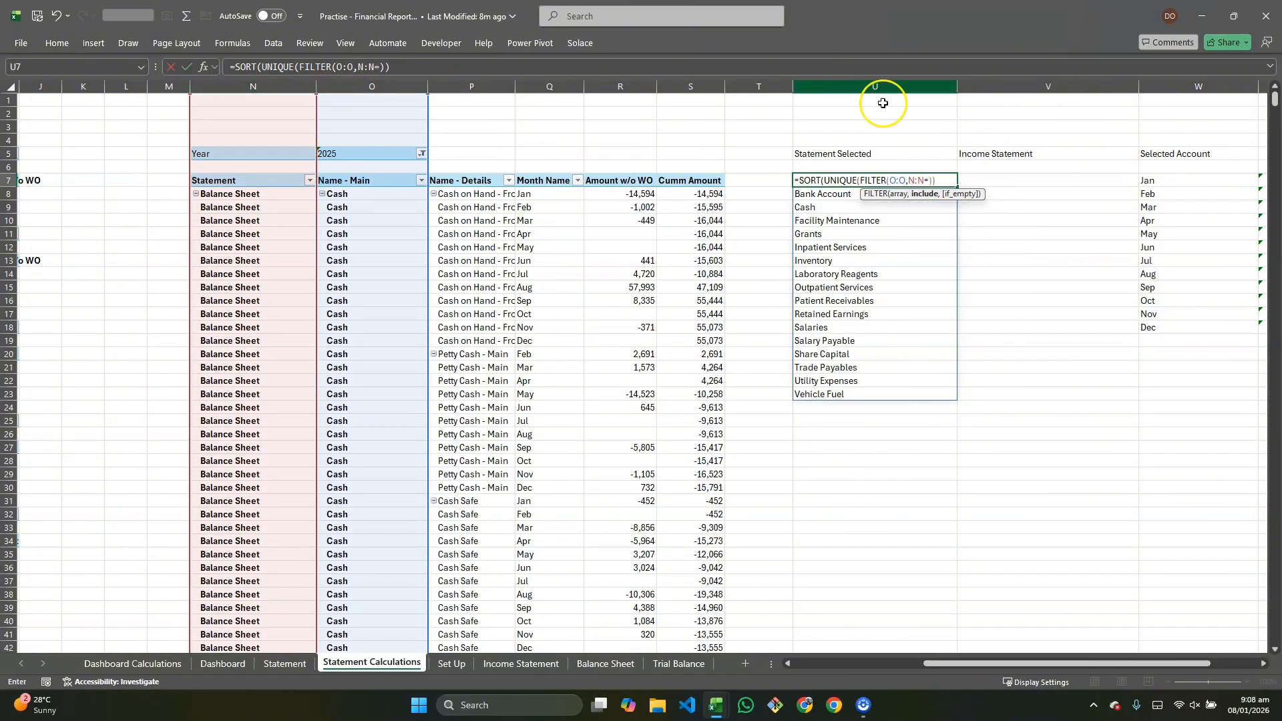
click(982, 160)
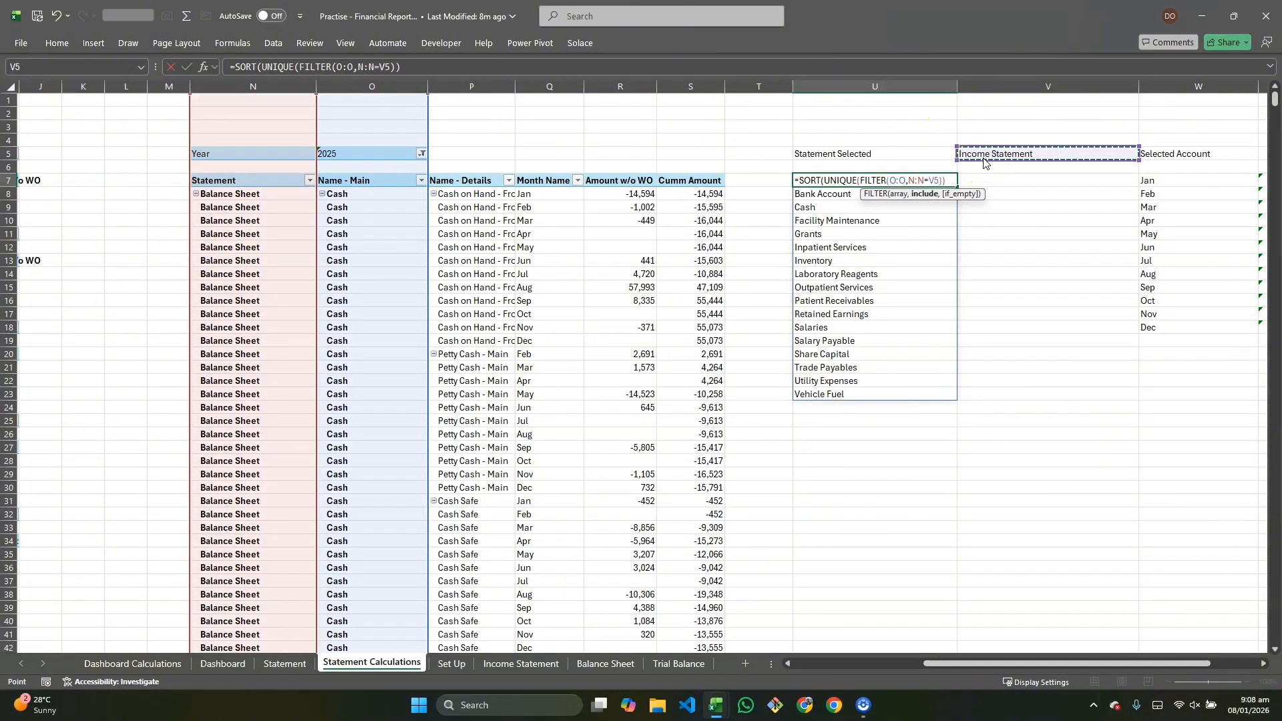
key(Return)
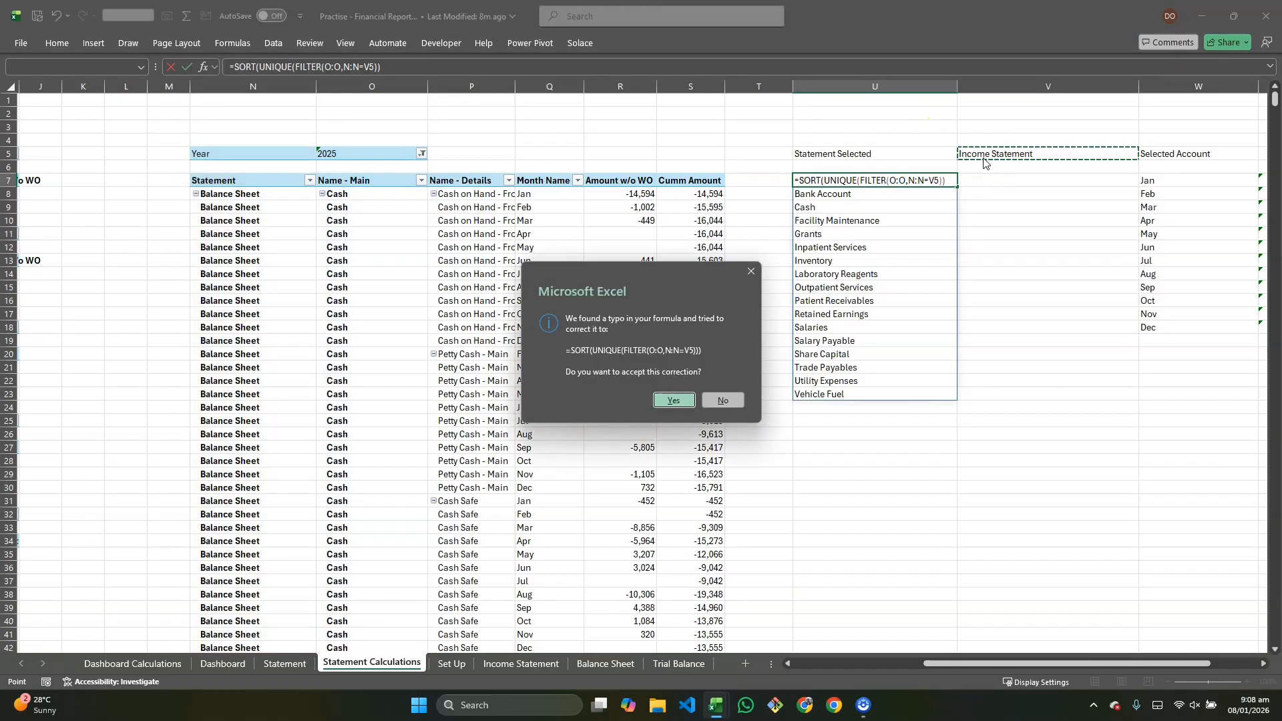
click(674, 401)
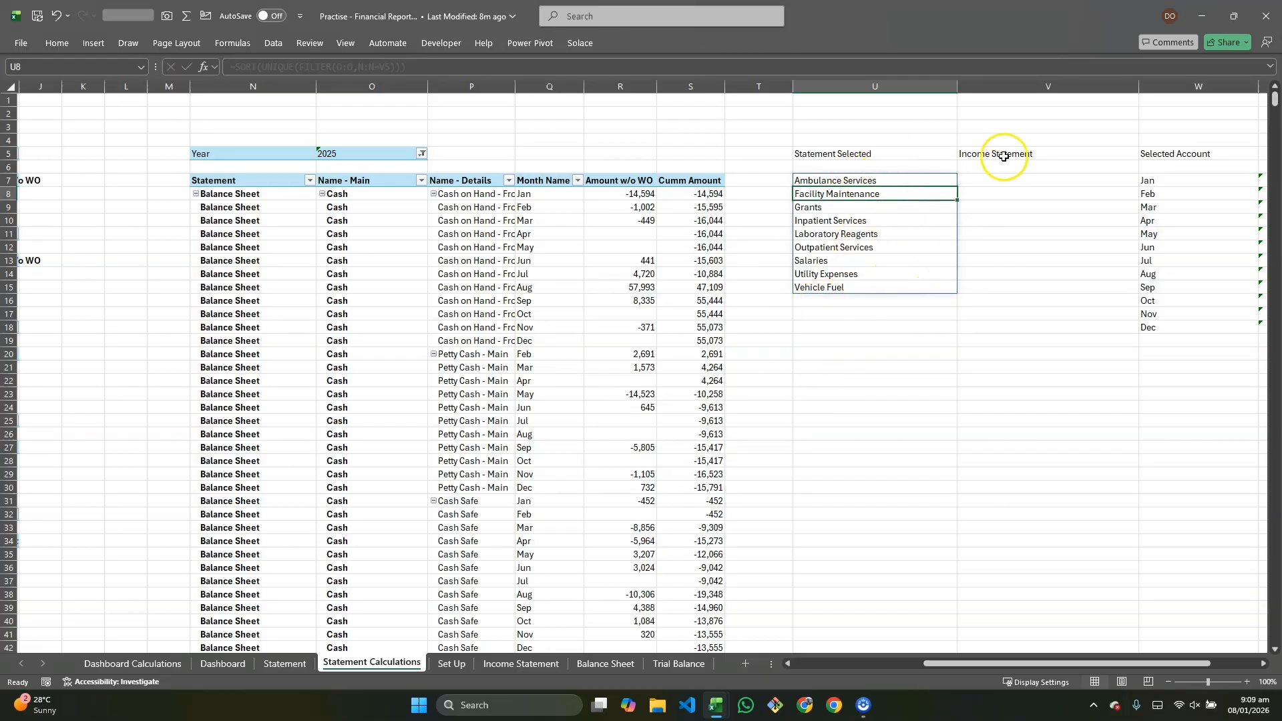
Step: Examine the filtered account list and the neighbouring helper cells on the Statement Calculations sheet
click(855, 181)
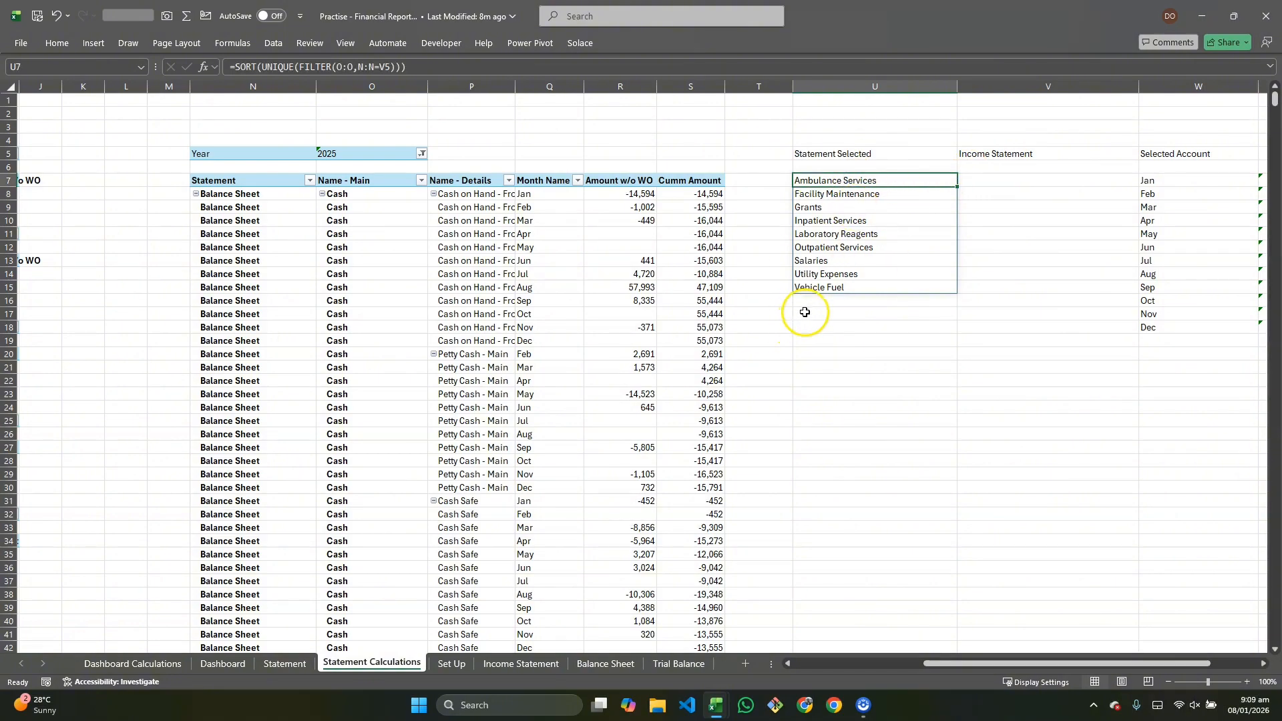
scroll(946, 306, right, 2)
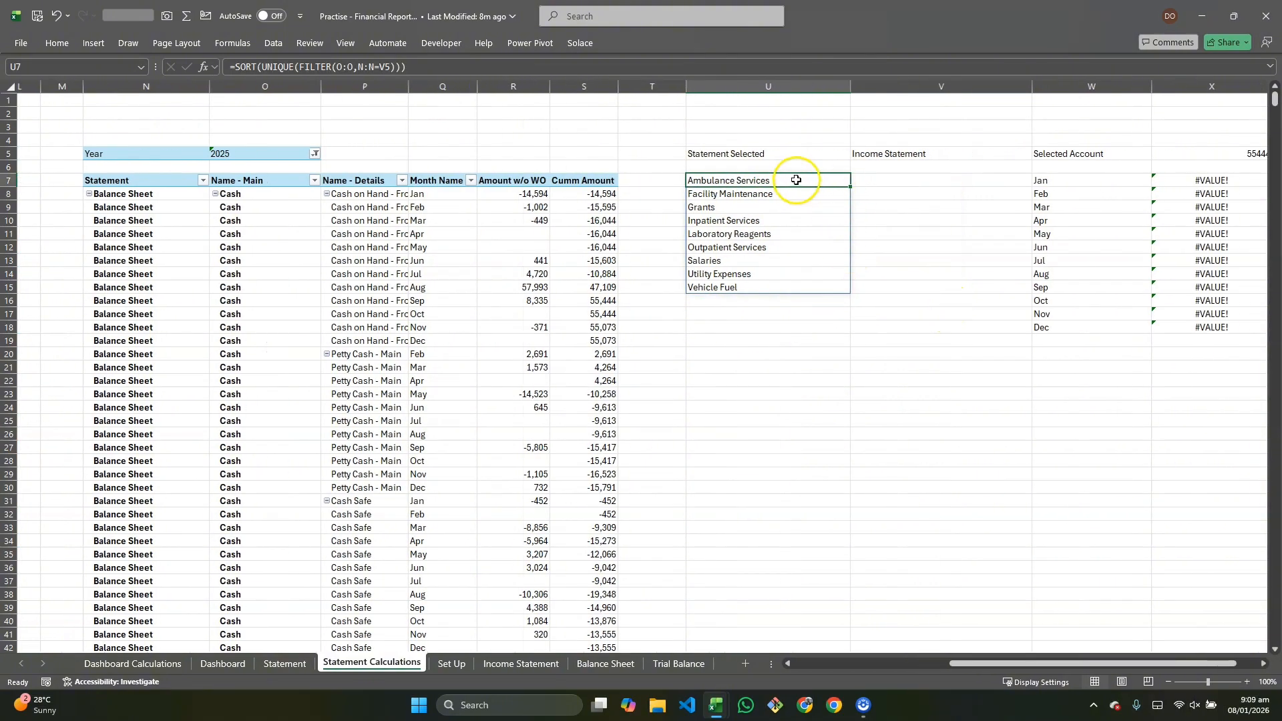
scroll(1098, 160, right, 2)
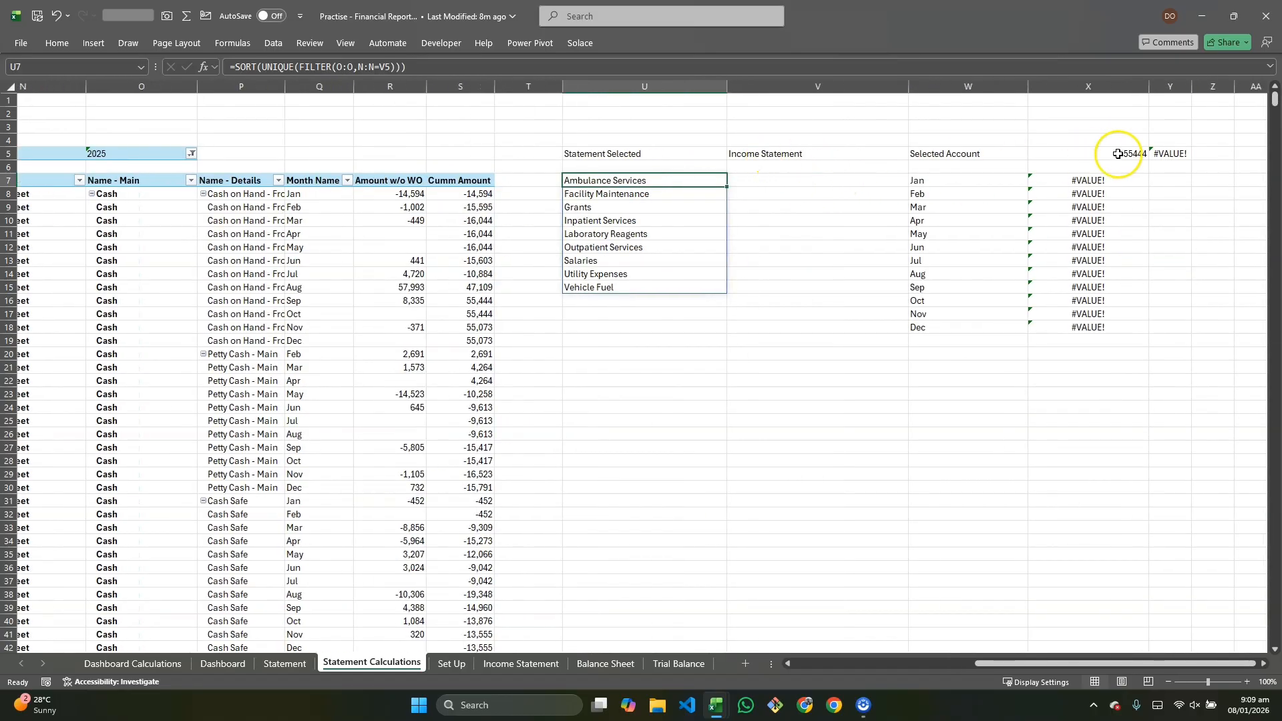
click(1116, 154)
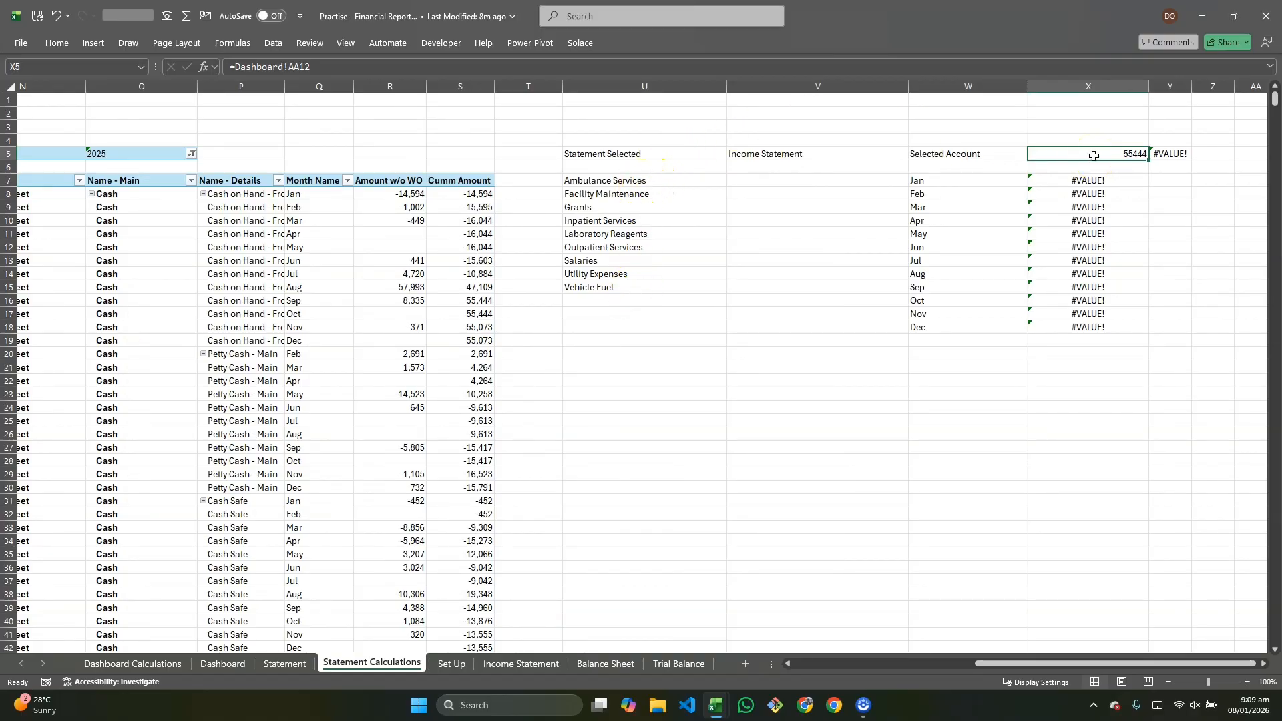
scroll(1093, 156, left, 2)
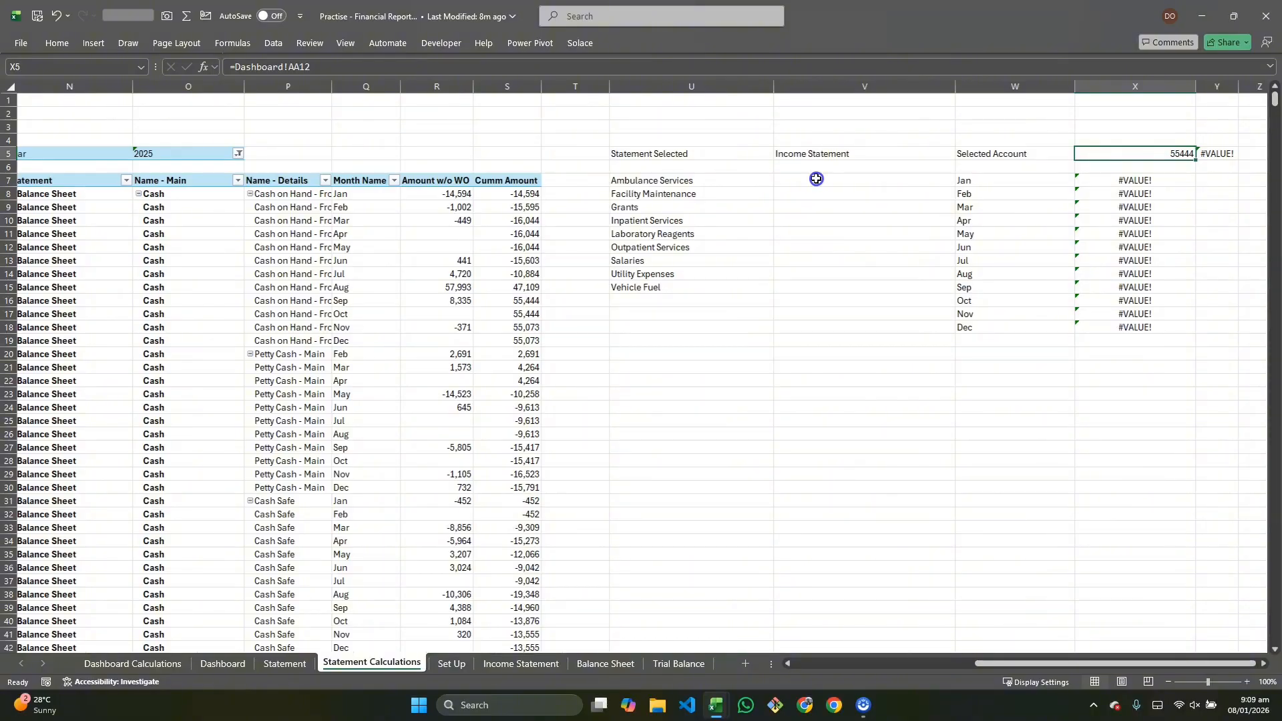
drag(816, 179, 815, 208)
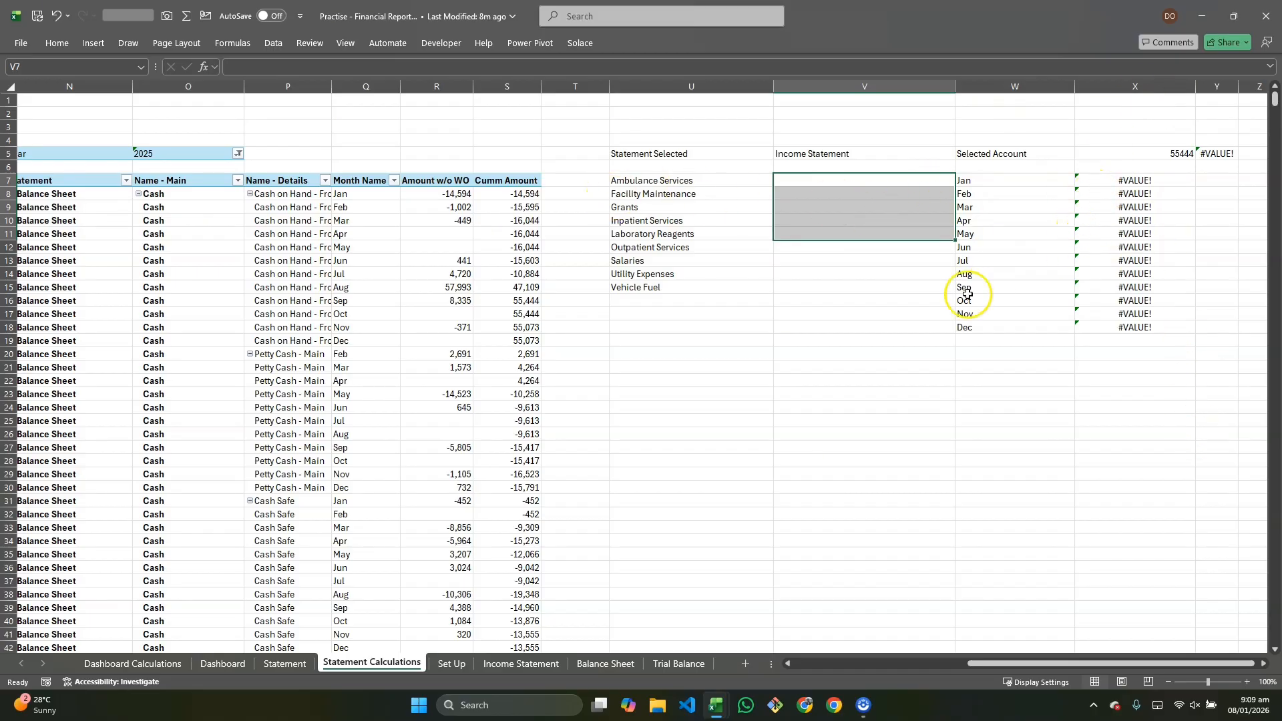
click(915, 290)
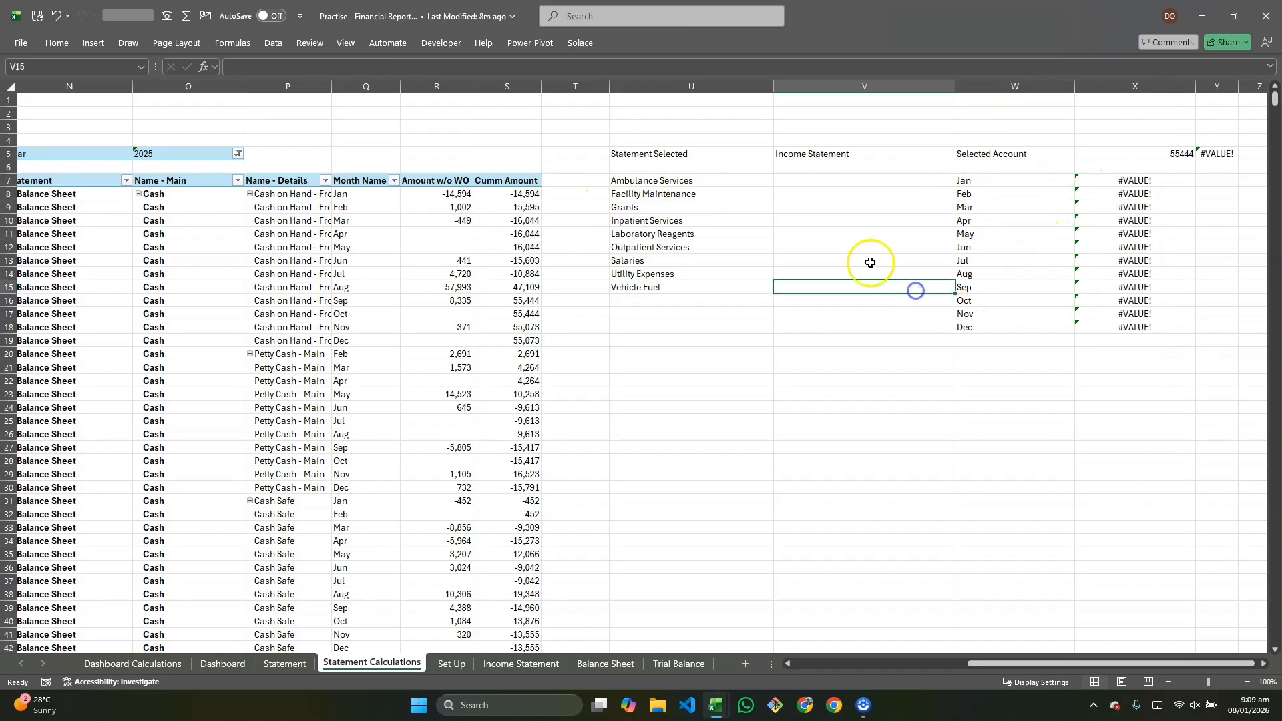
Step: Add a list validation to cell F8 on the Statement sheet sourced from 'Statement Calculations'!$U$7#, then choose Ambulance Services
click(287, 664)
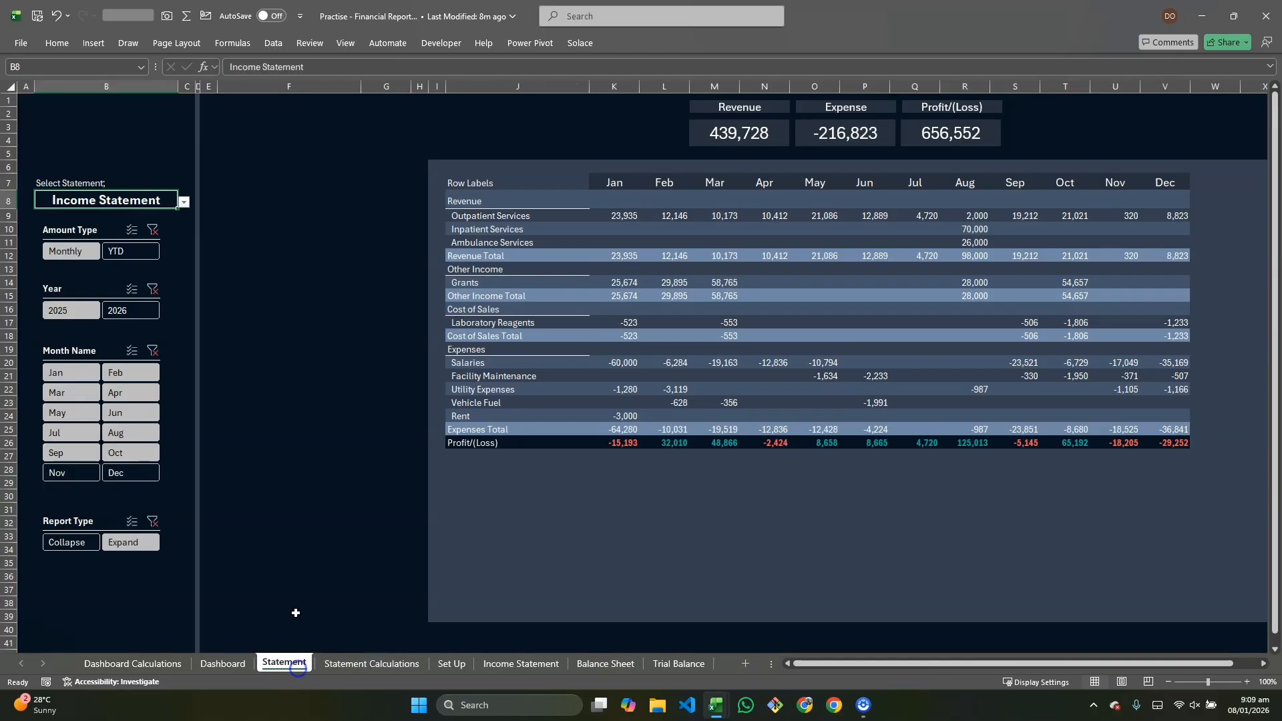
click(275, 201)
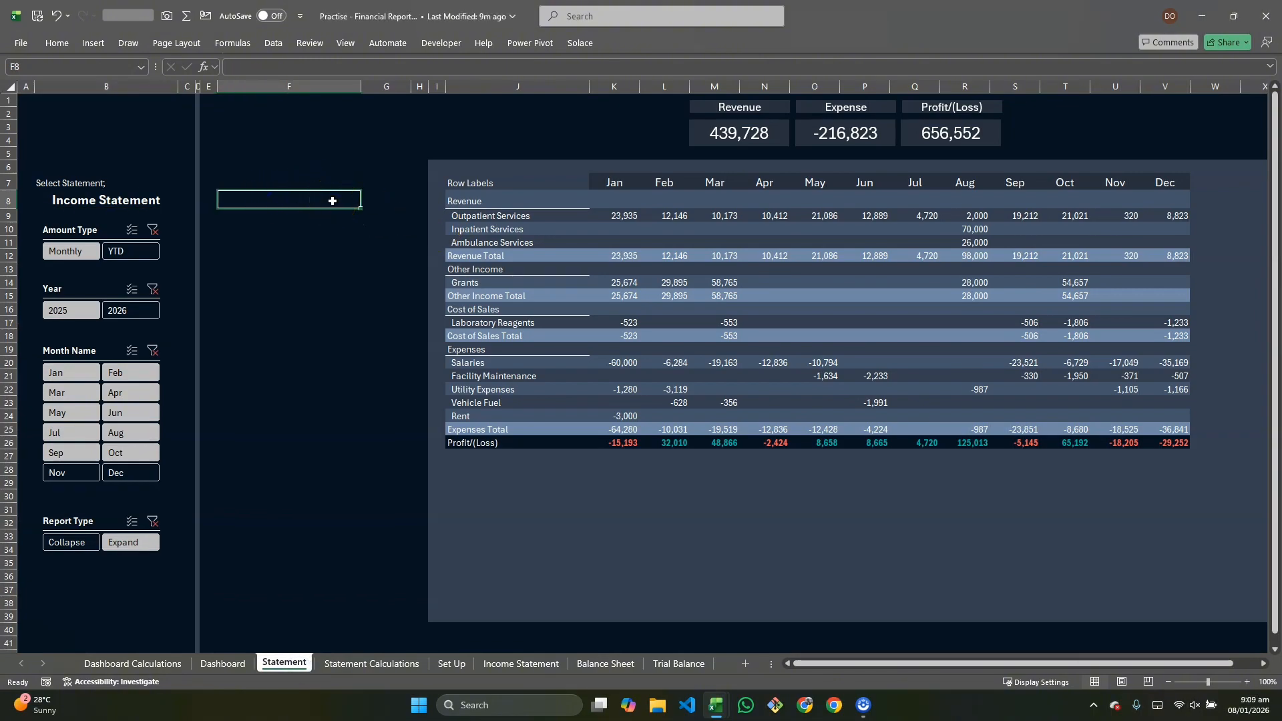
key(alt+a)
key(v)
key(v)
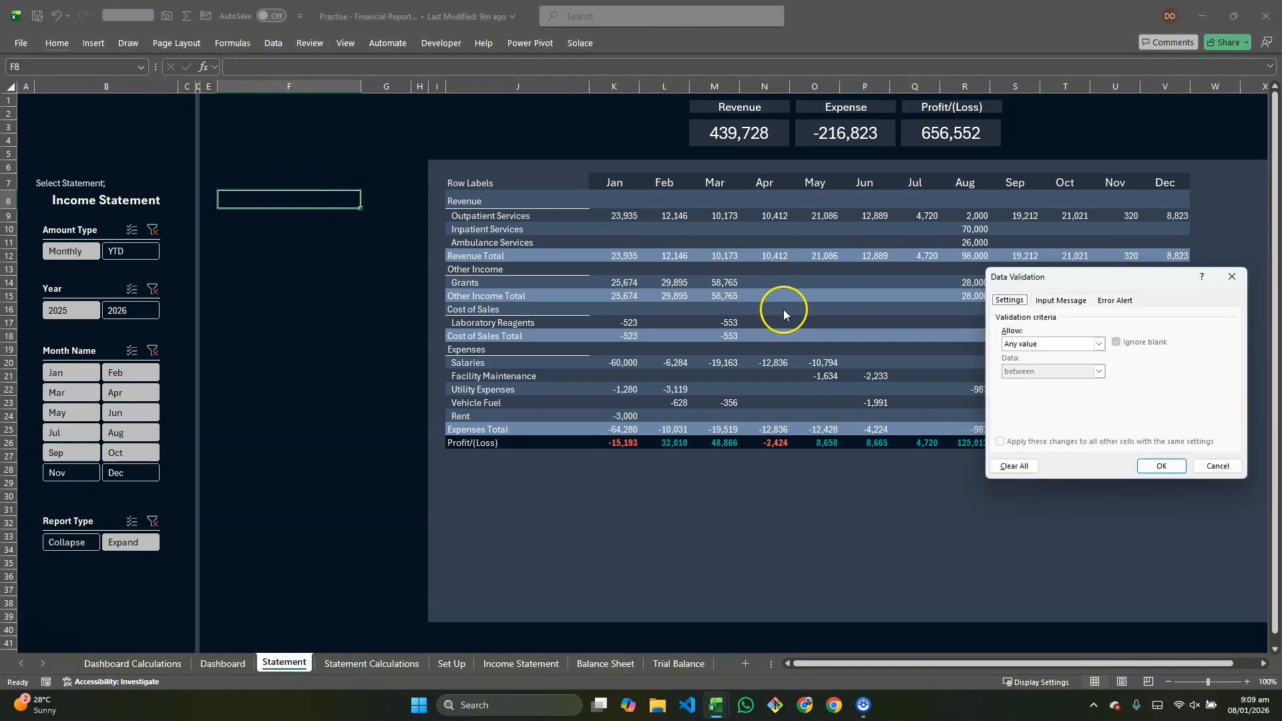
click(1098, 343)
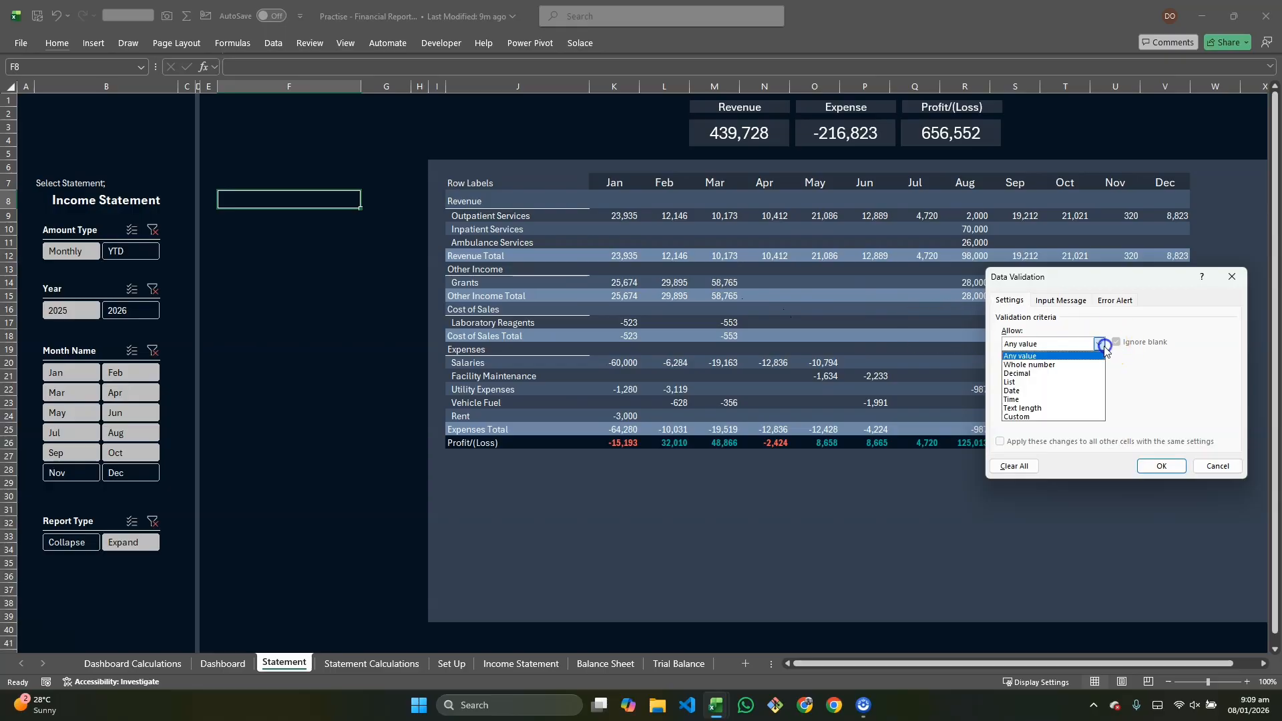
click(1067, 382)
click(1180, 398)
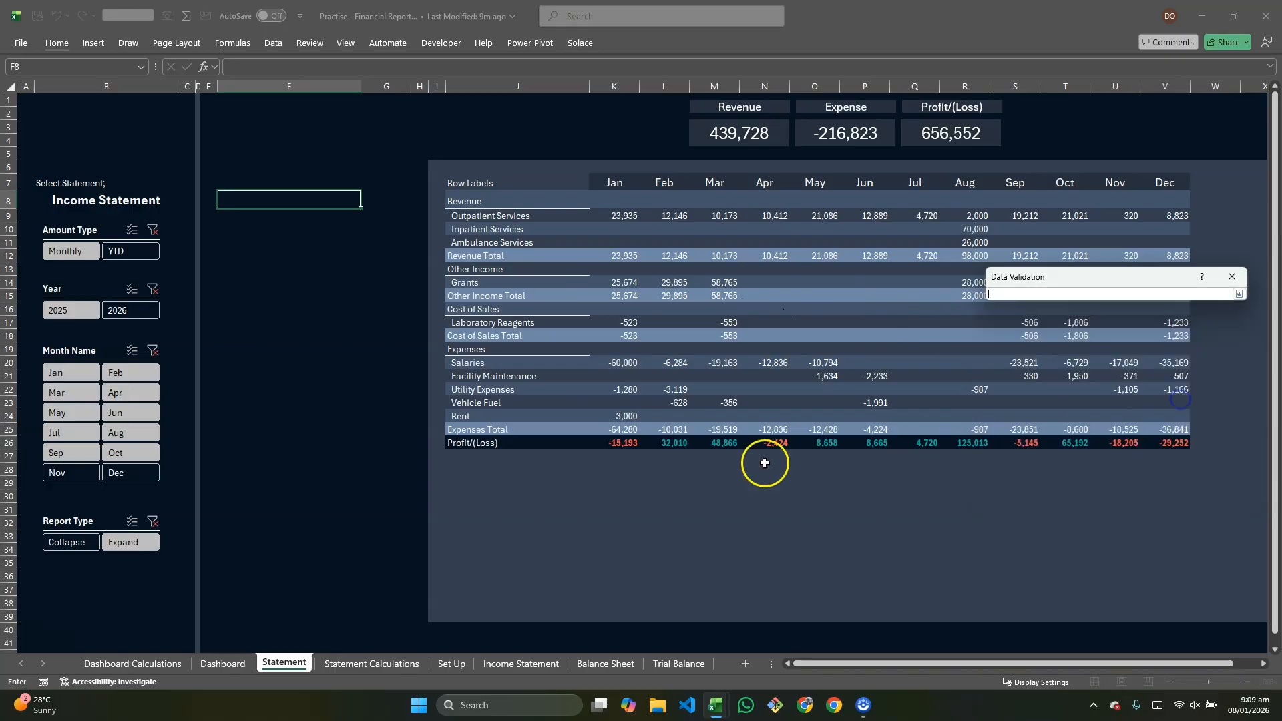
click(327, 663)
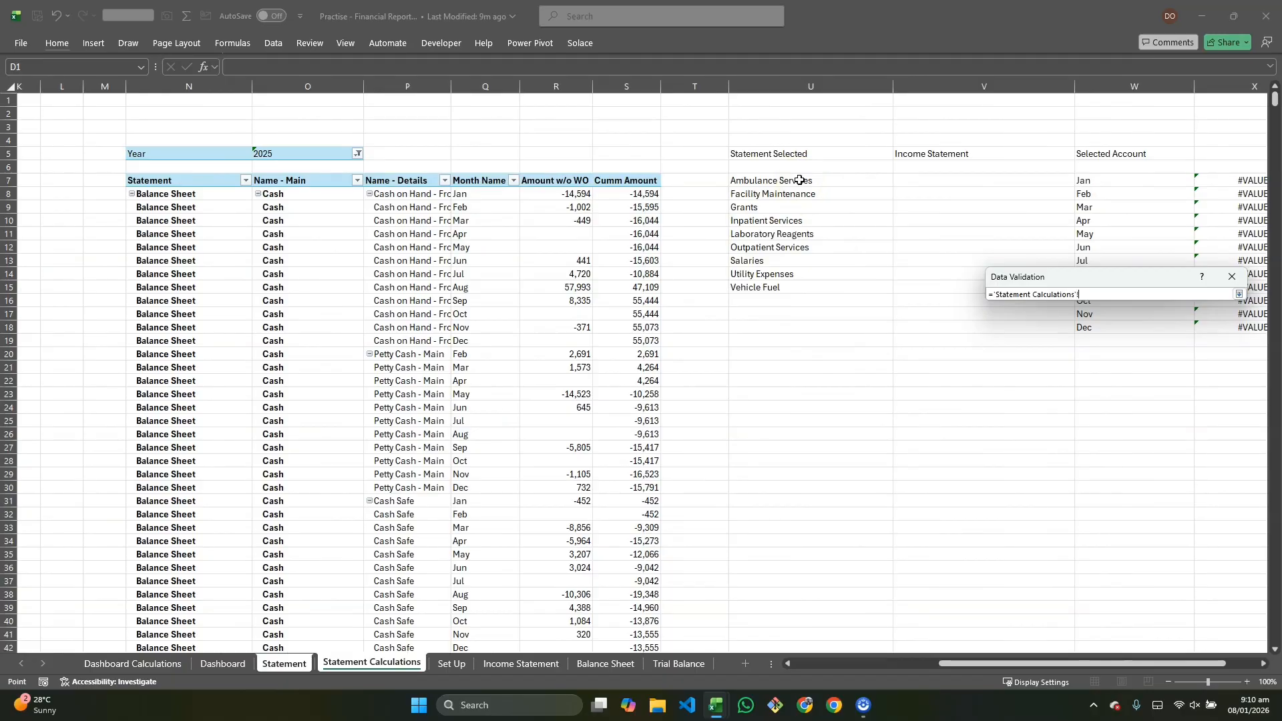
click(799, 180)
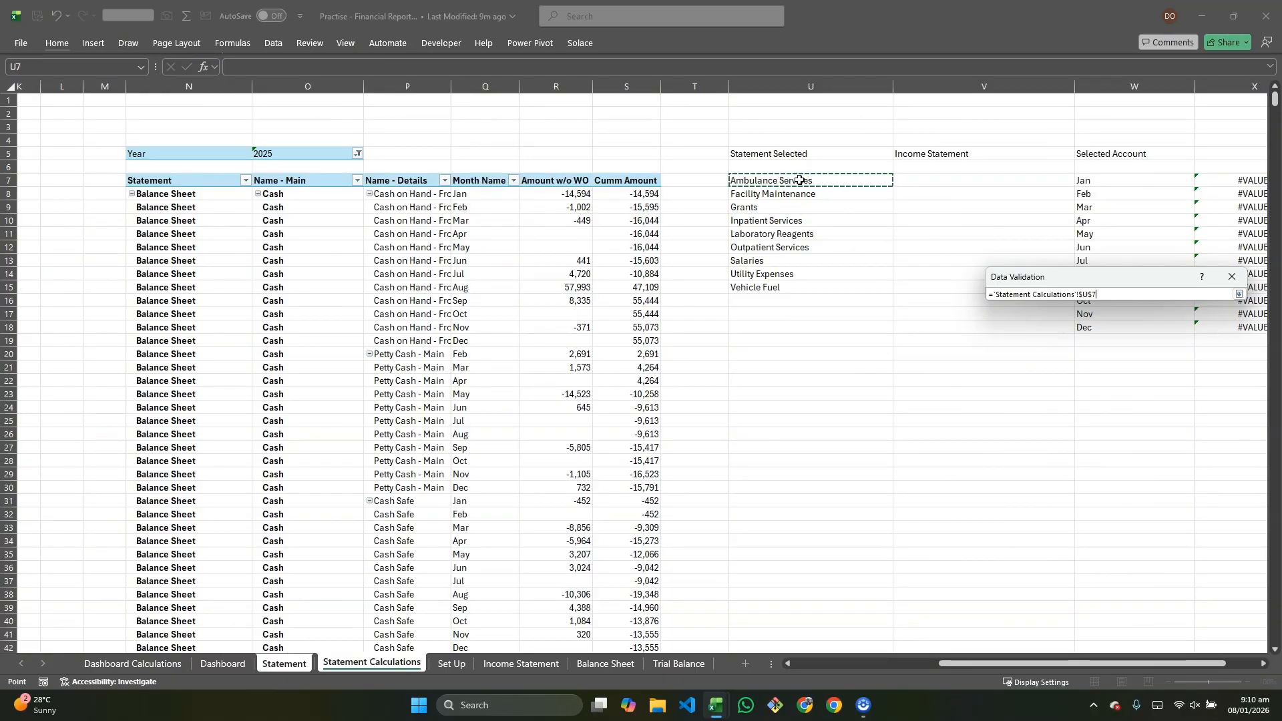
text(#)
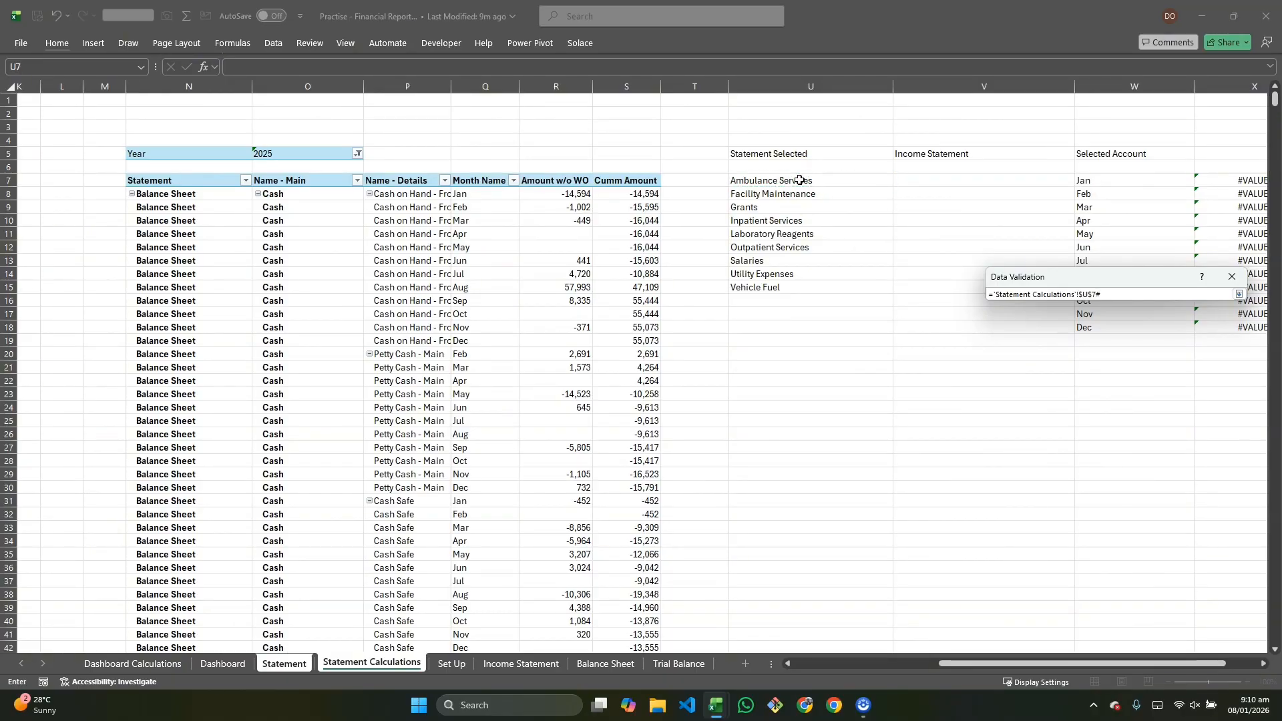
click(1239, 294)
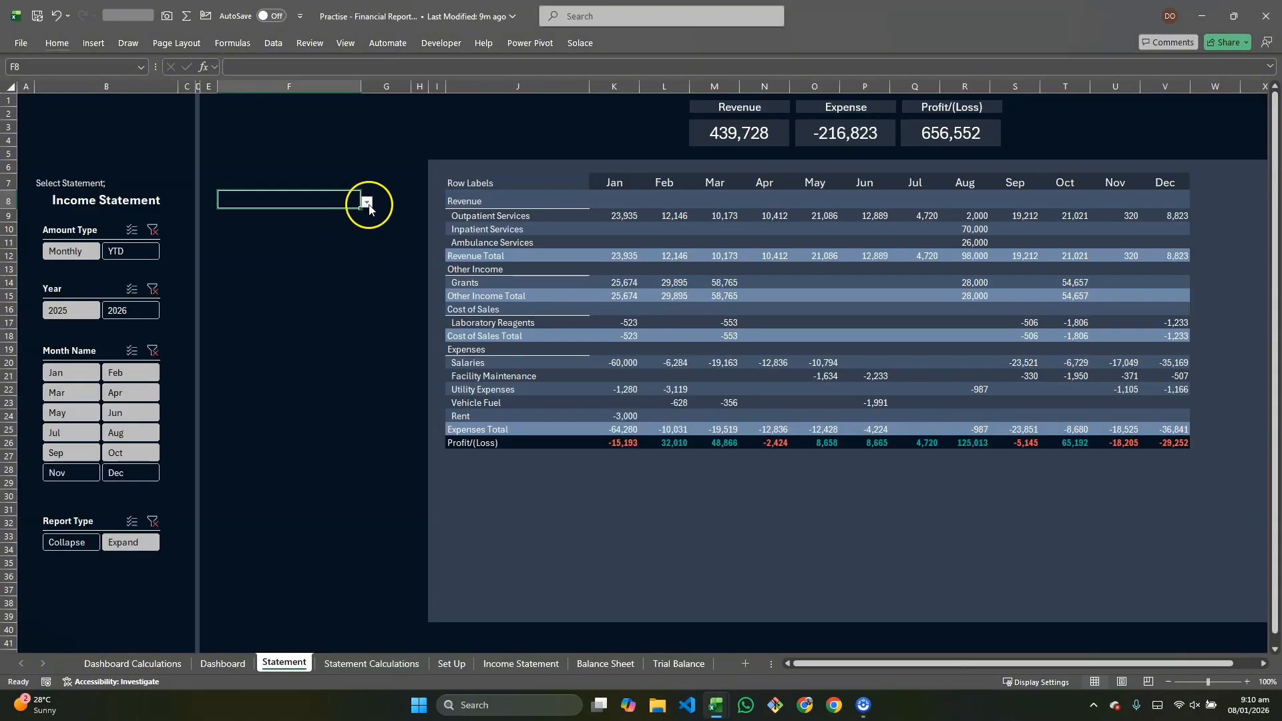
click(367, 203)
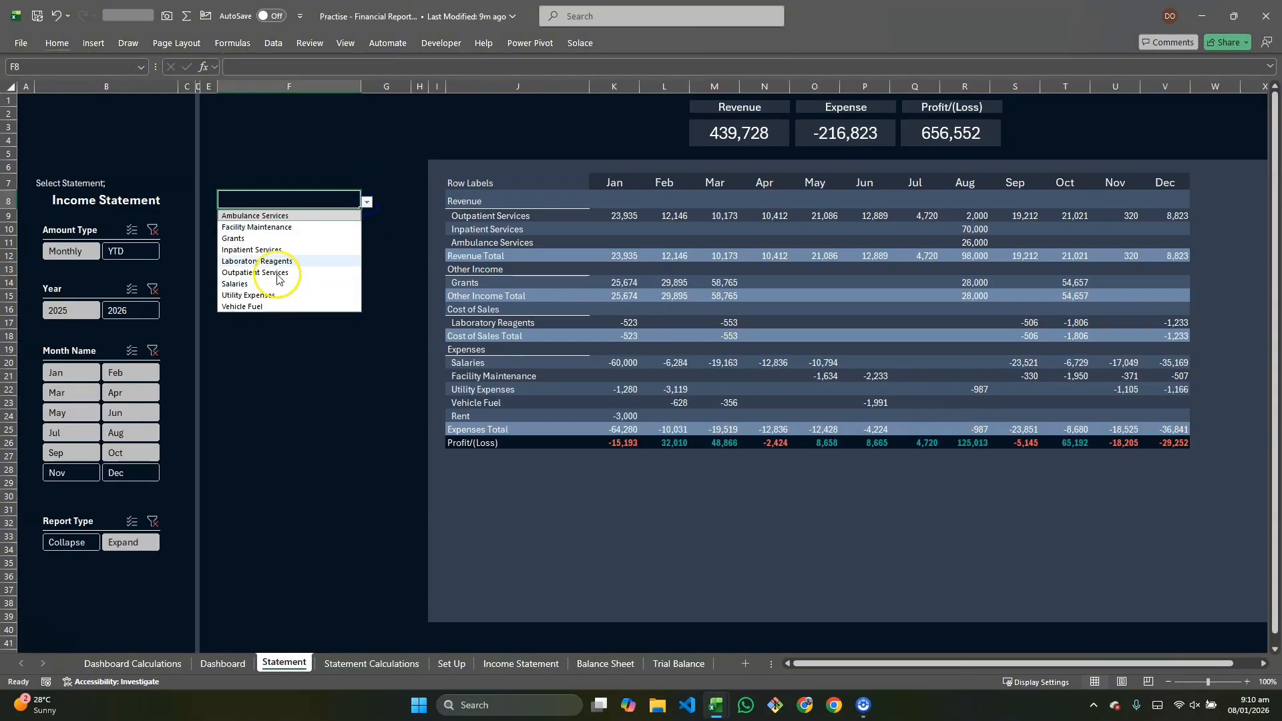
click(267, 216)
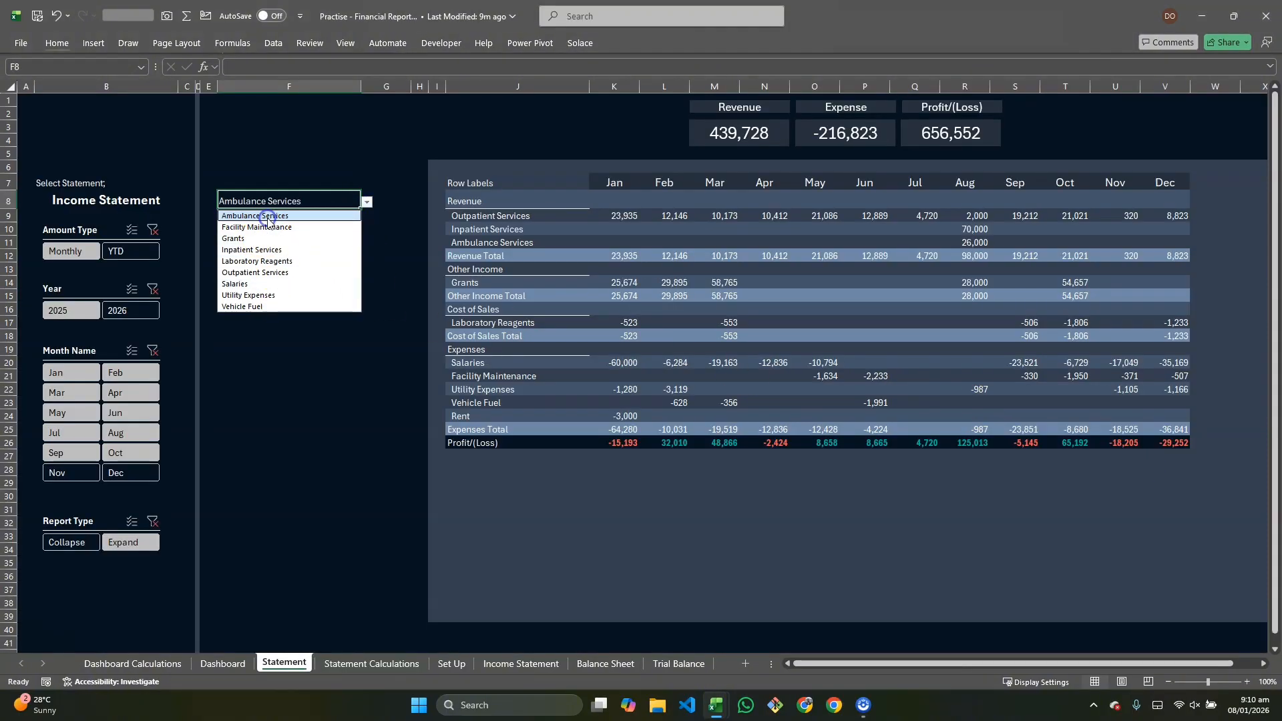
Step: Link cell X5 on the Statement Calculations sheet to the account dropdown cell F8 on the Statement sheet
click(399, 668)
scroll(1168, 161, right, 3)
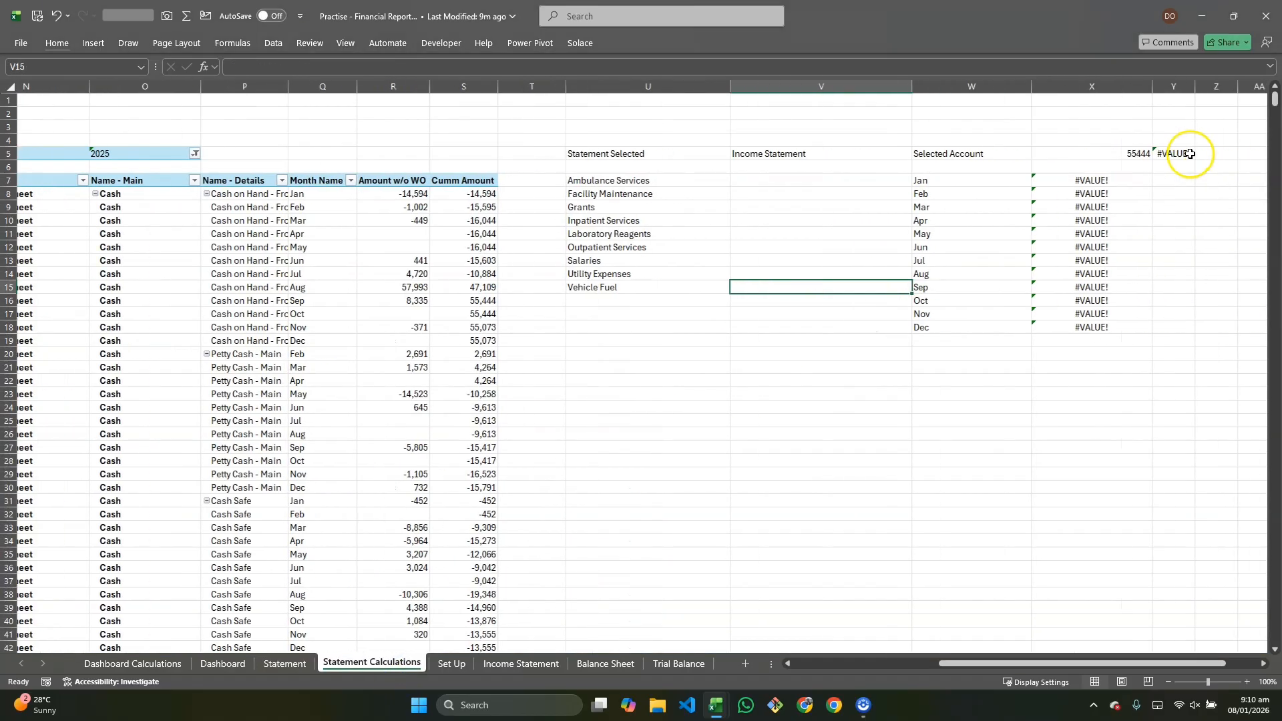
click(1131, 155)
text(=)
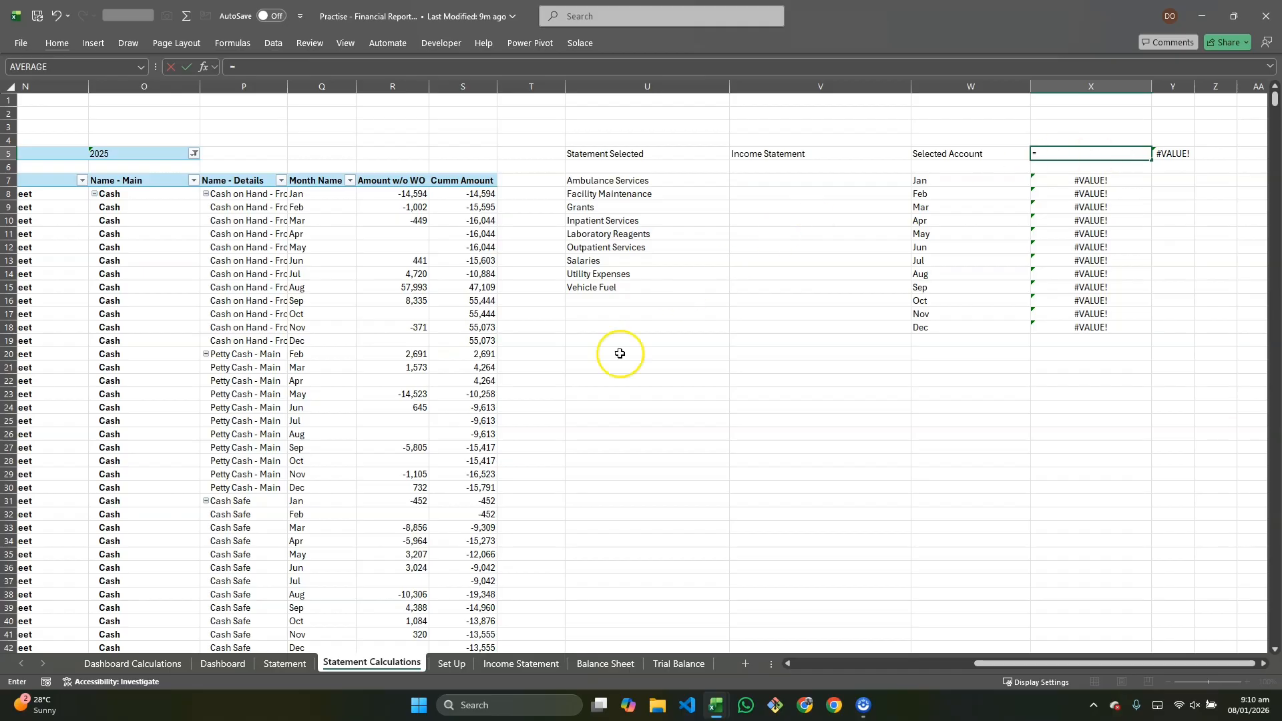
click(271, 665)
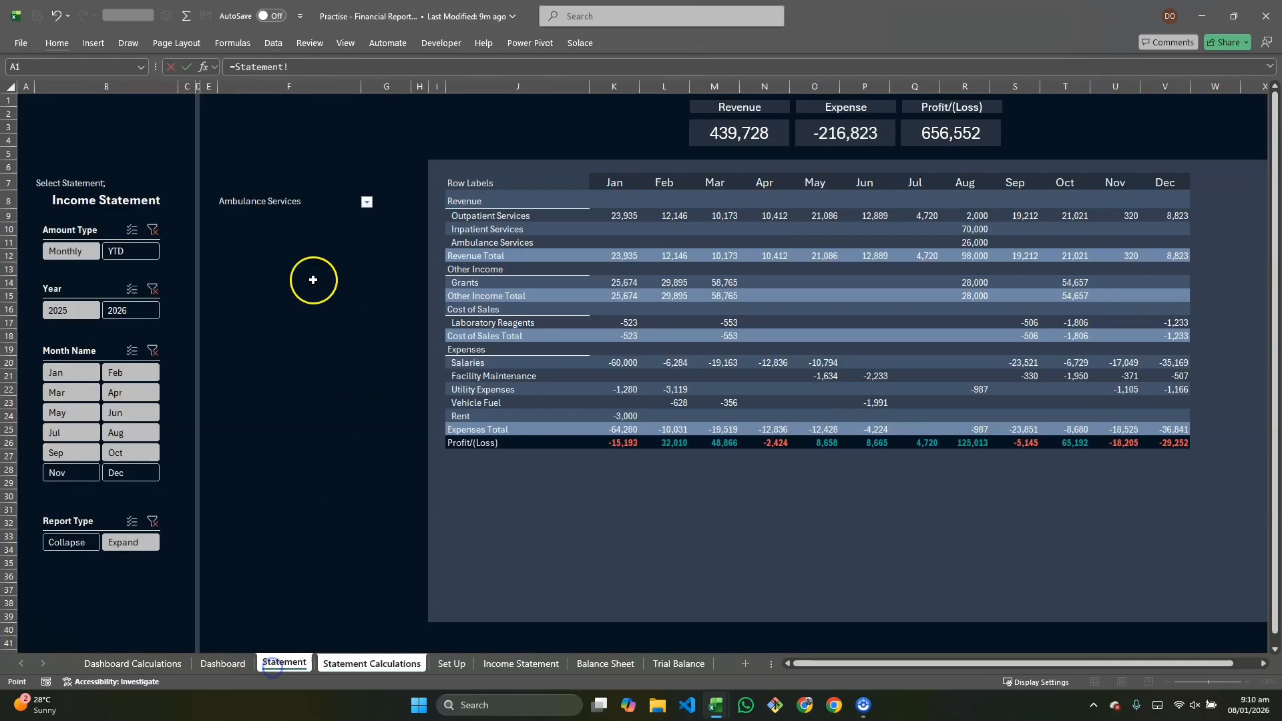
click(274, 206)
key(Return)
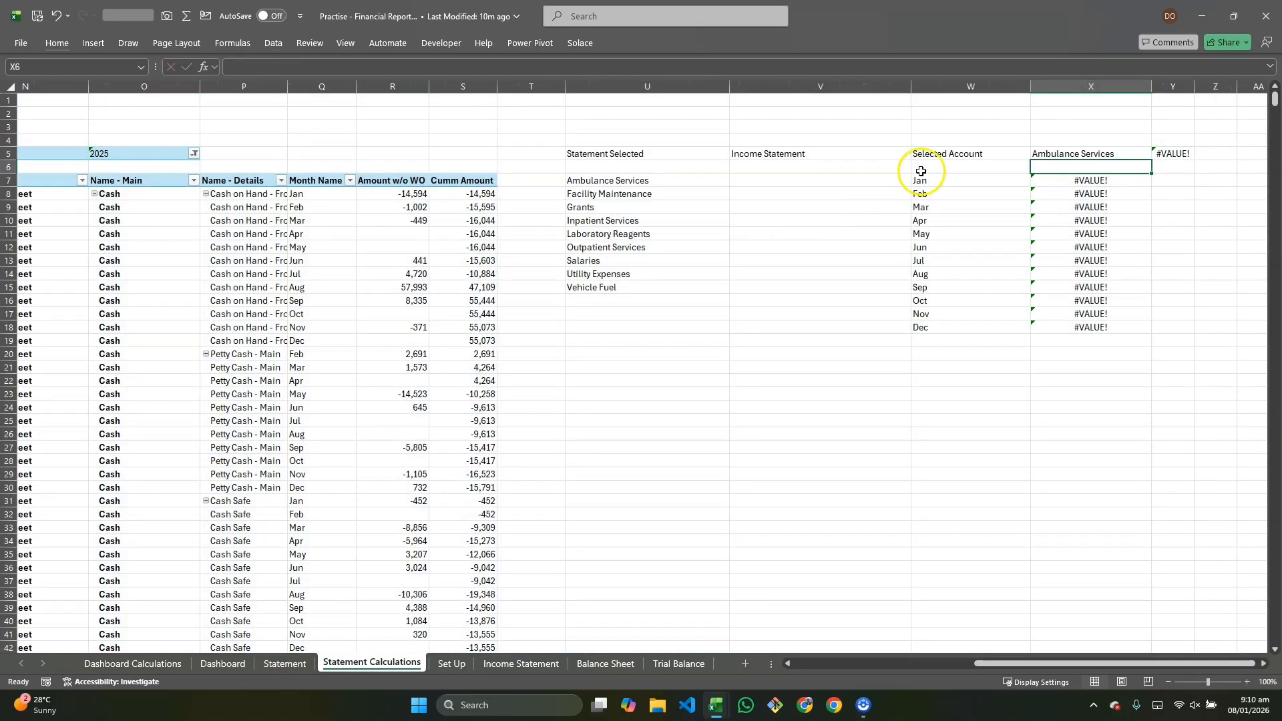
Step: Clear the monthly XLOOKUP formulas in column X from row 7 downward beside the month list
click(976, 179)
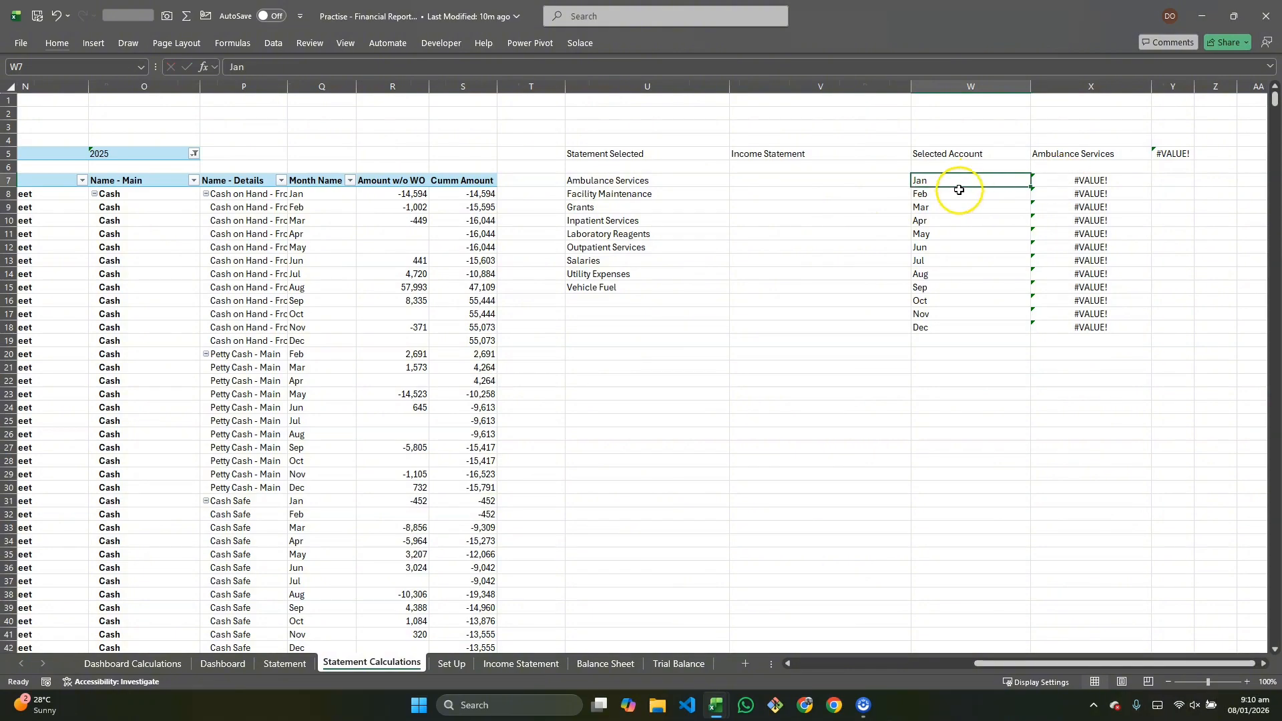
drag(959, 191, 950, 330)
drag(1076, 180, 1090, 324)
click(773, 179)
drag(772, 179, 773, 209)
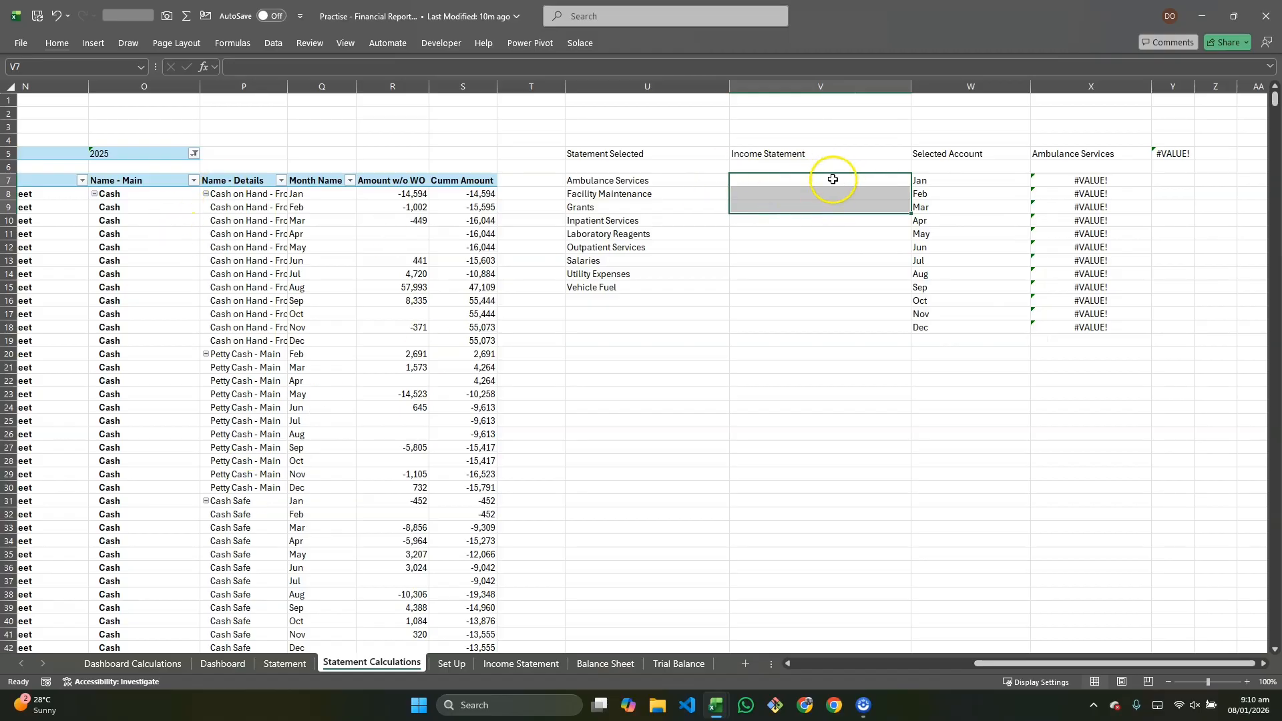
click(973, 87)
click(1127, 181)
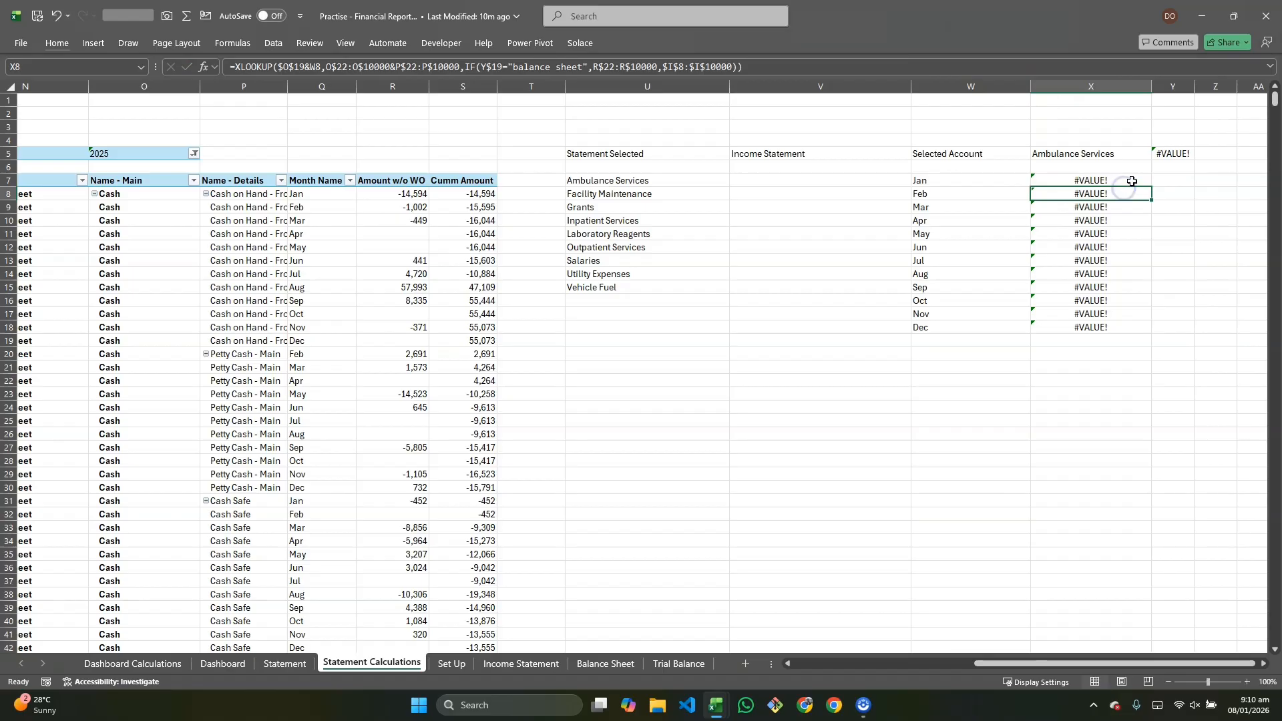
key(ctrl+shift+Down)
key(Delete)
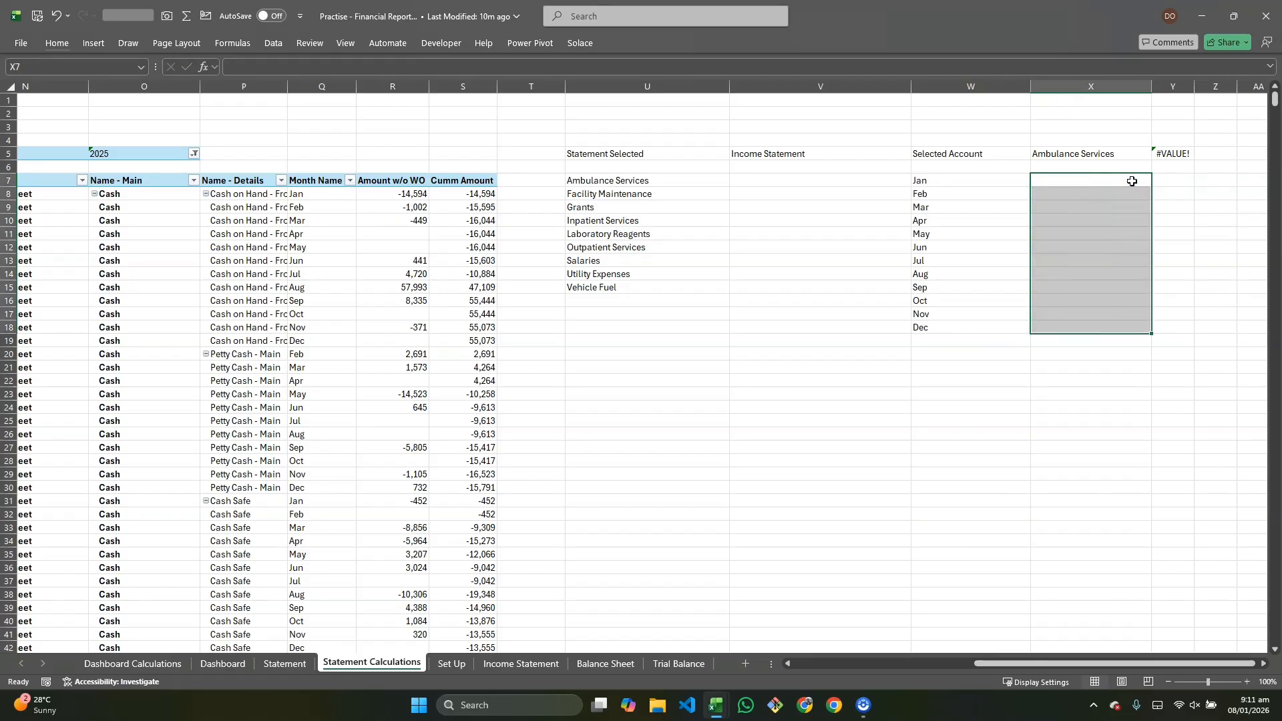
click(1131, 181)
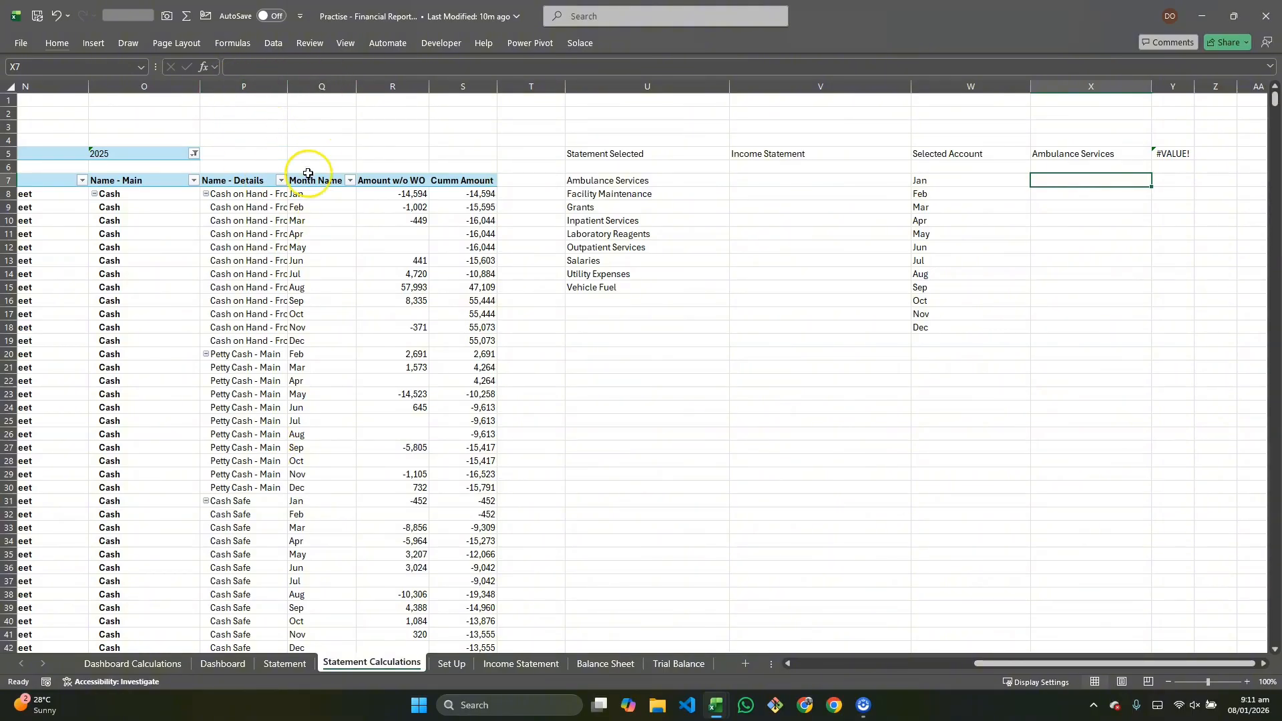
click(307, 200)
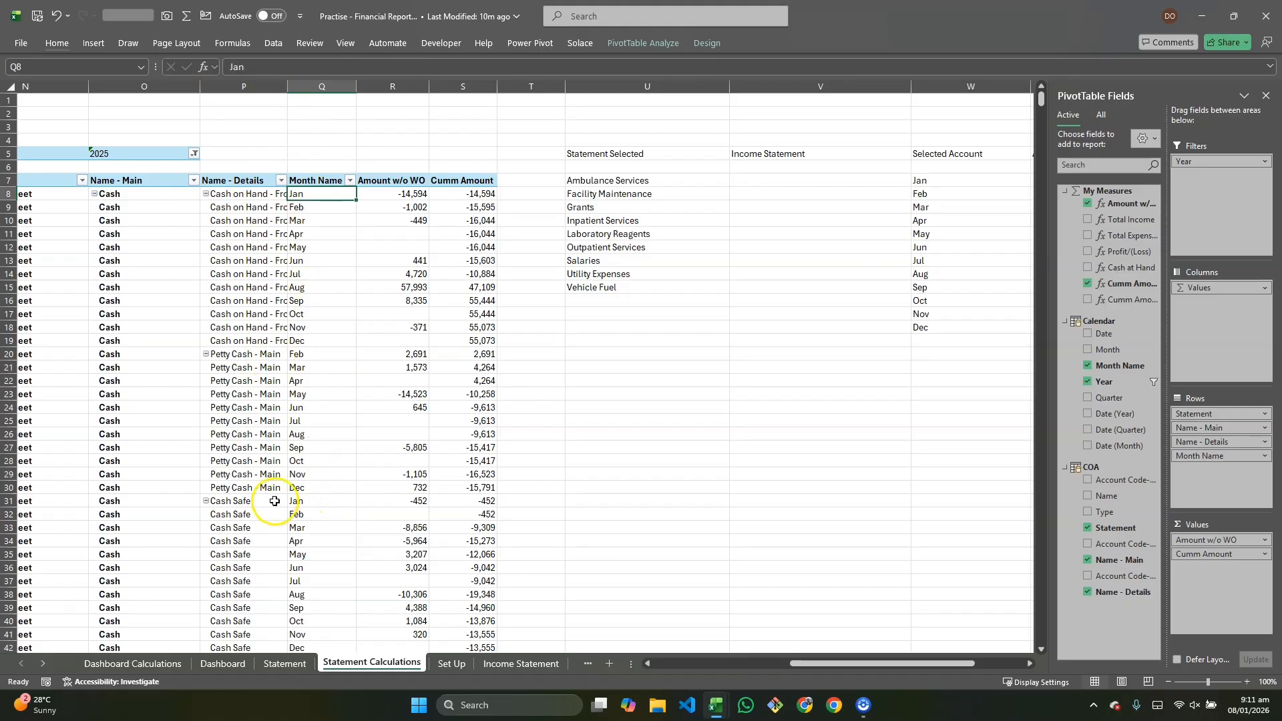
click(1265, 97)
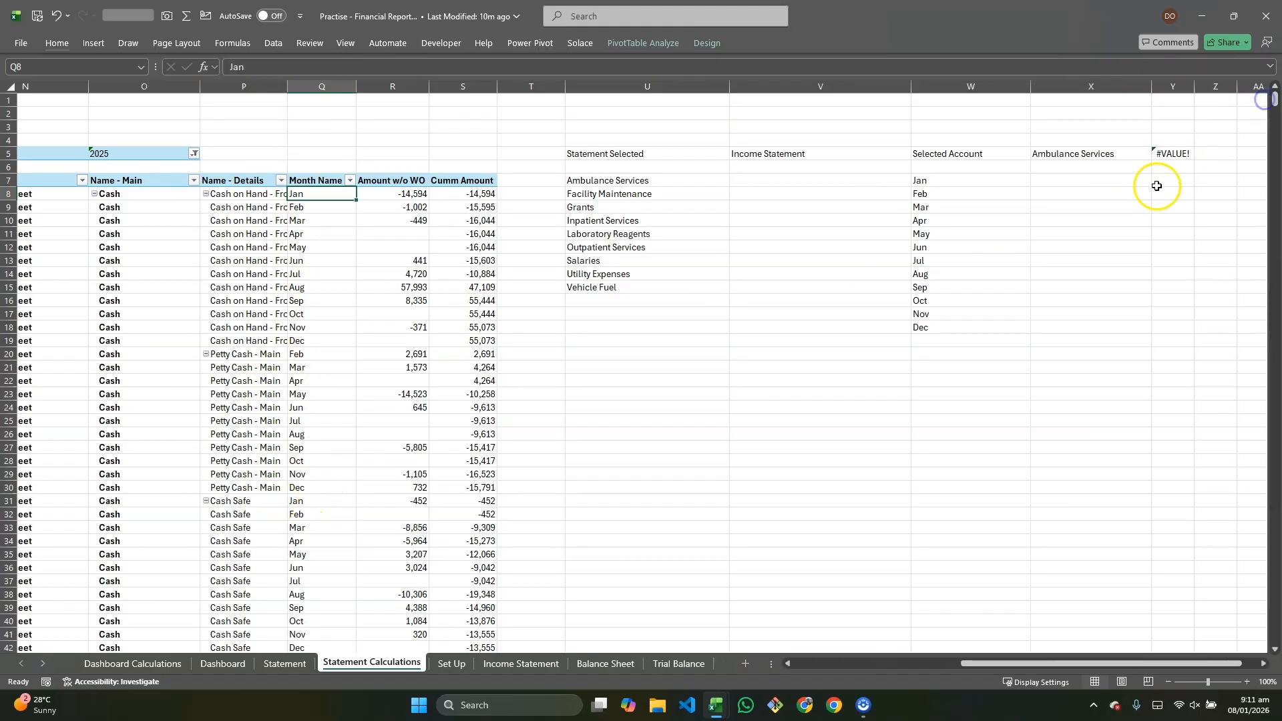
Step: Enter =SUMIFS(R:R,O:O,X$5,Q:Q,W7) in cell X7 and fill it down through X18 beside the month list
click(1110, 180)
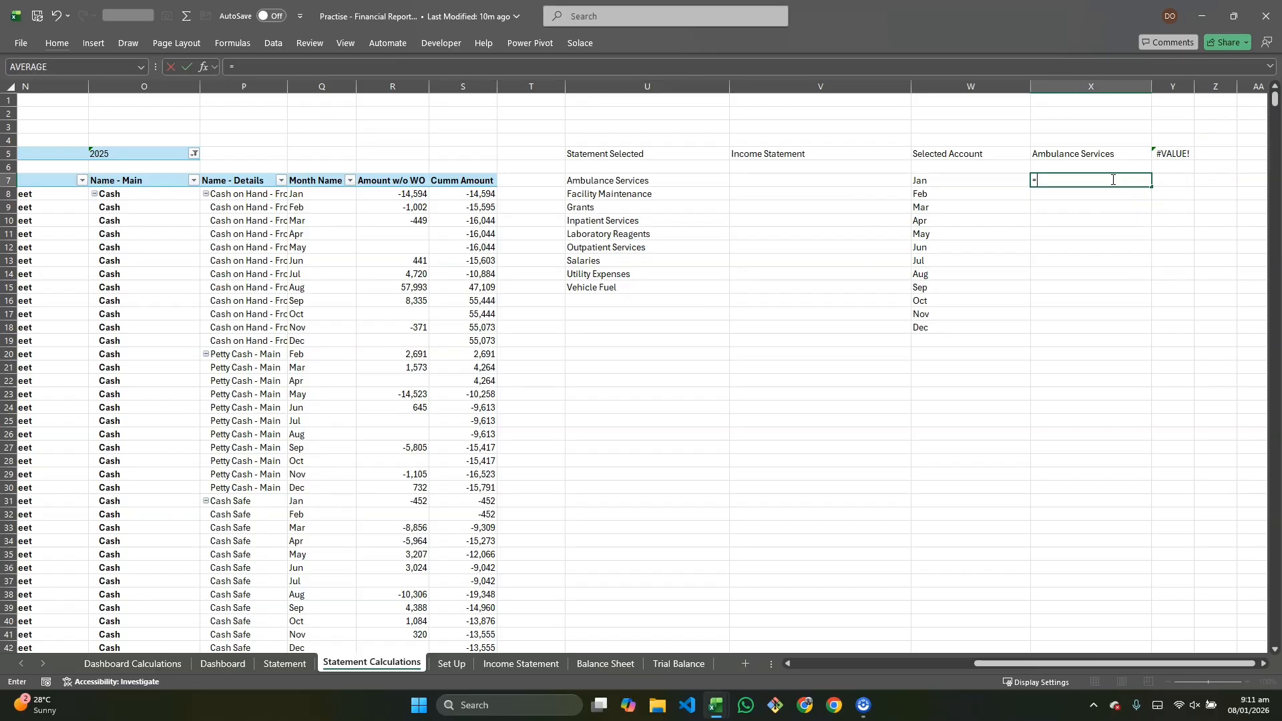
text(=sumifs)
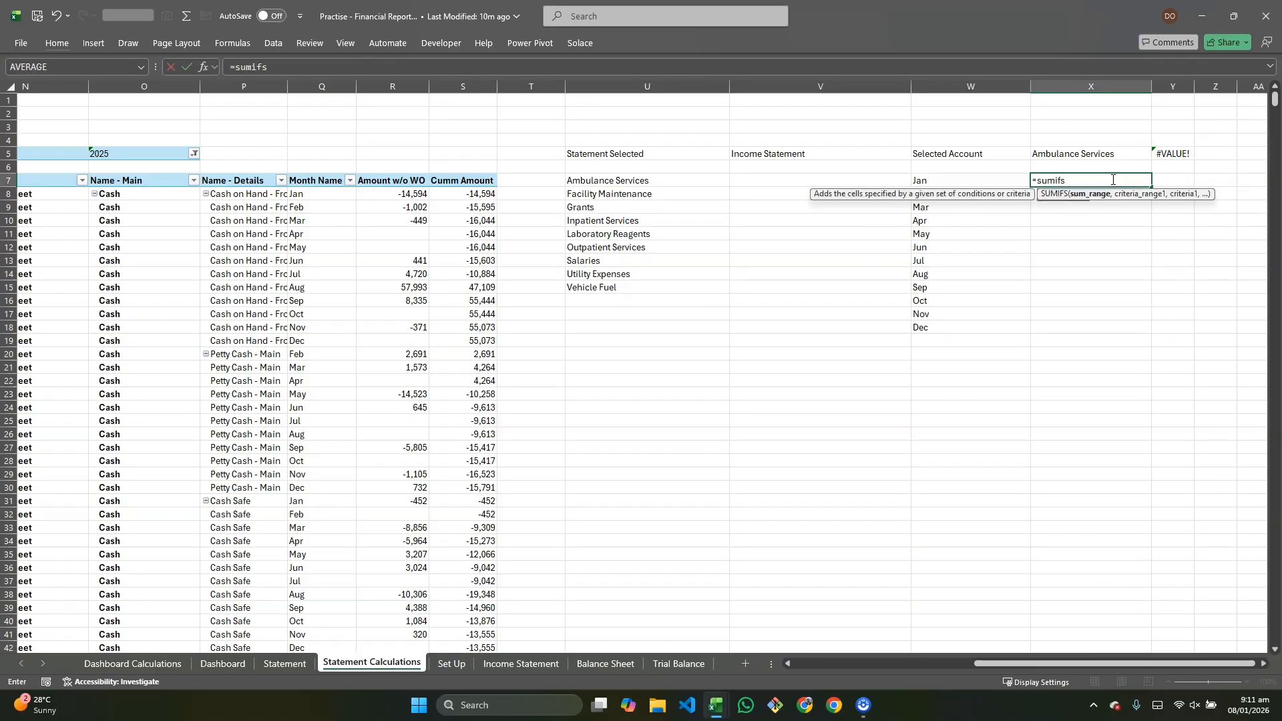
key(Tab)
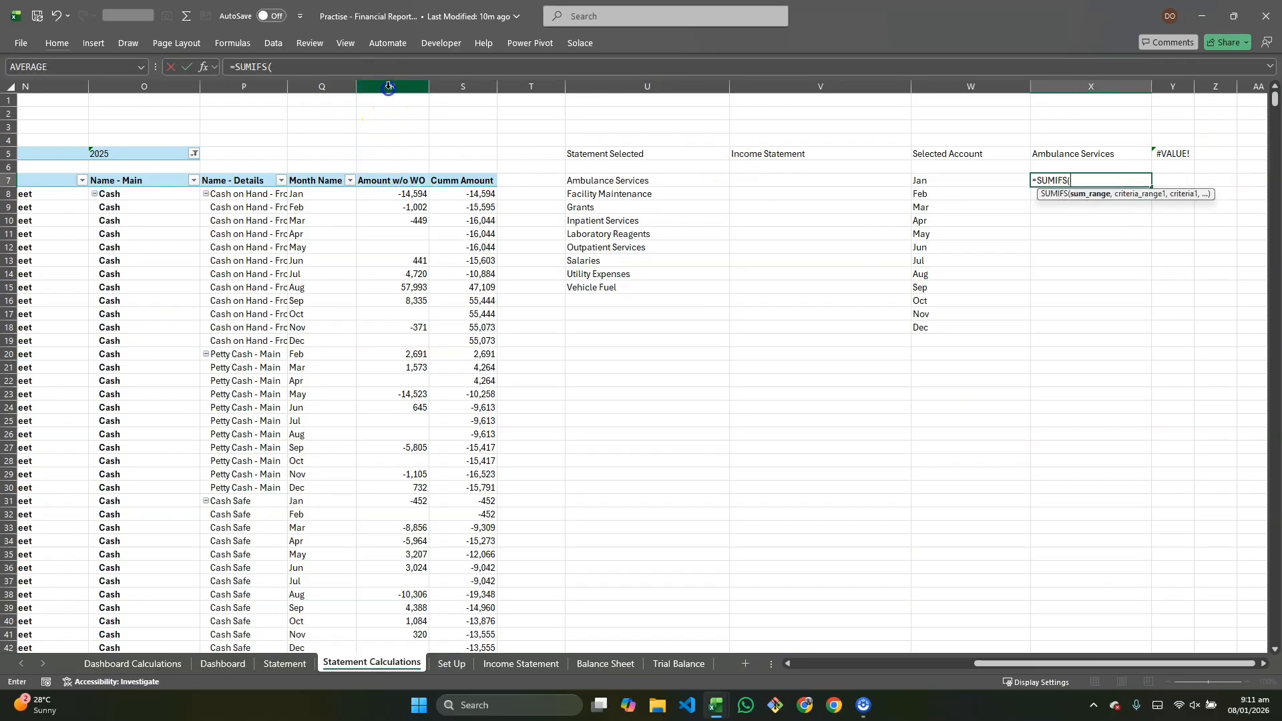
click(388, 85)
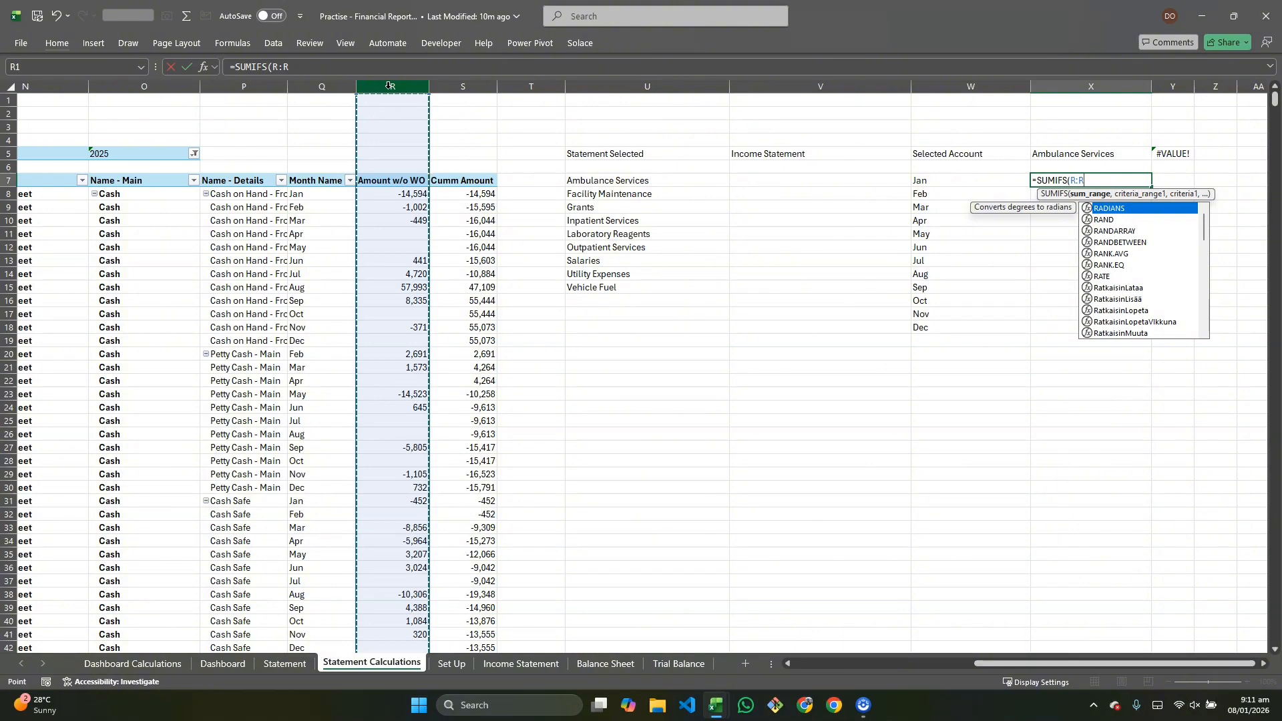
text(,)
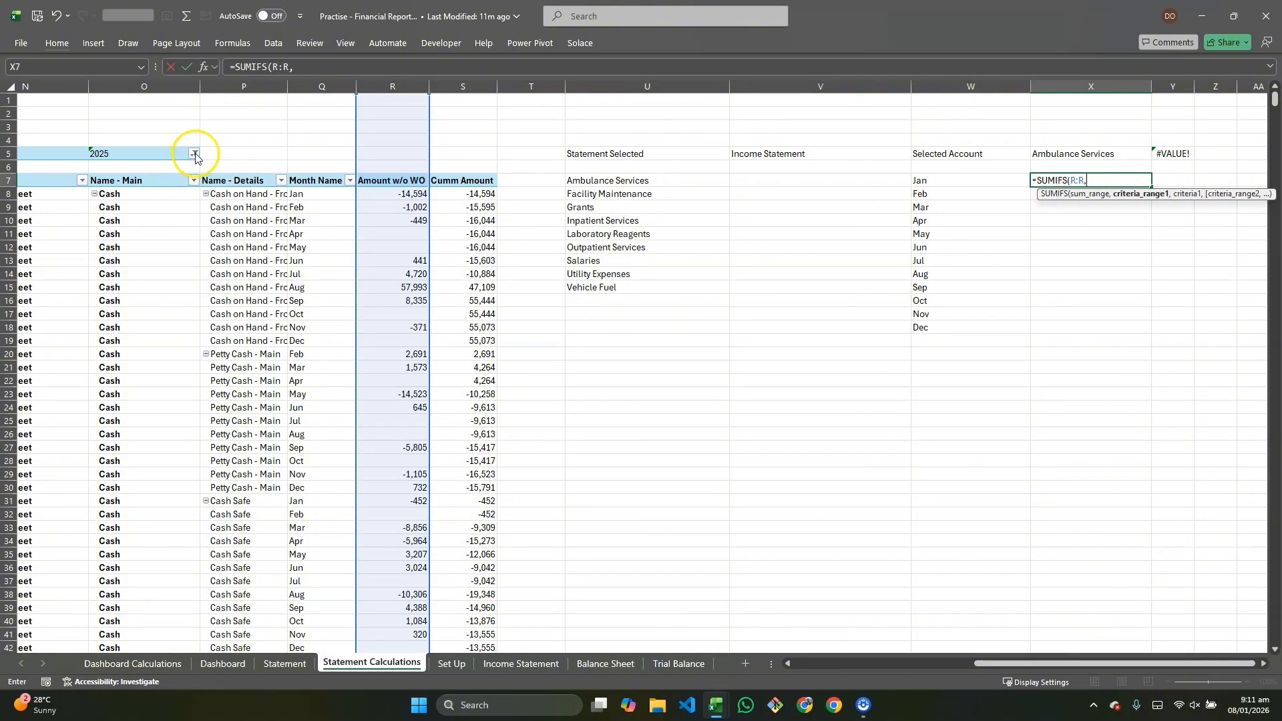
click(153, 85)
text(,)
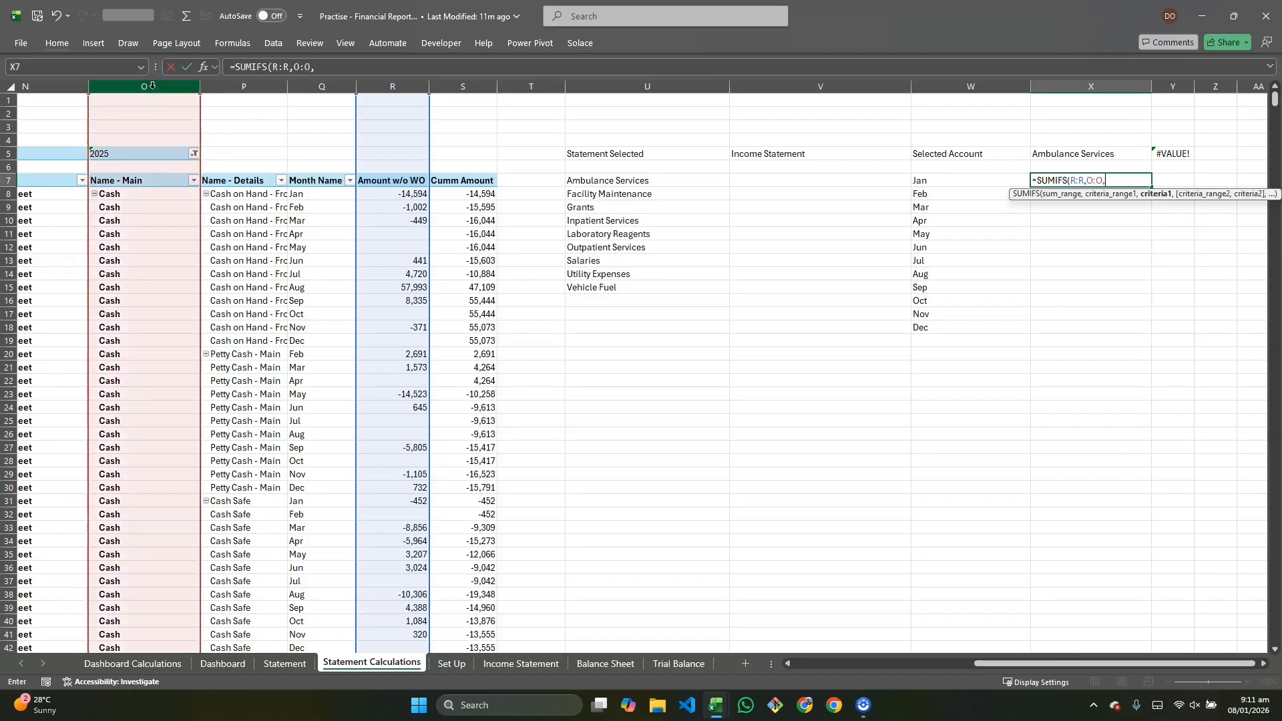
click(1081, 153)
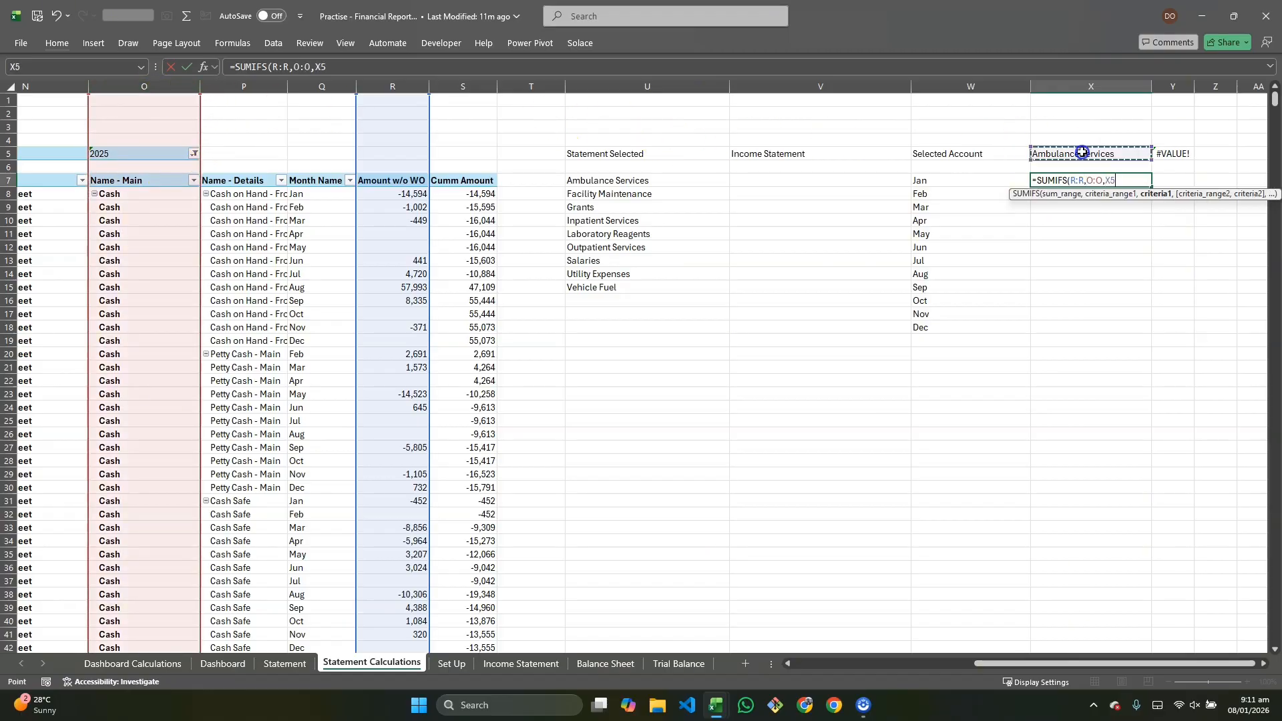
text(,)
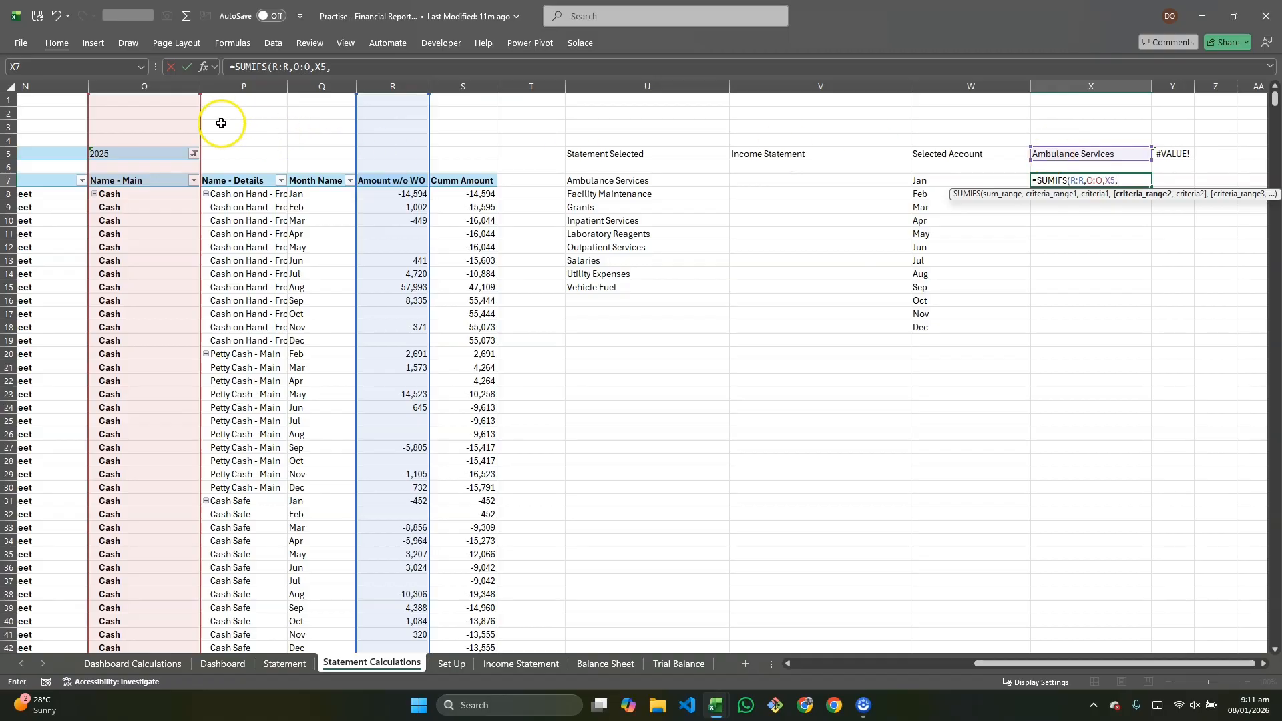
click(309, 85)
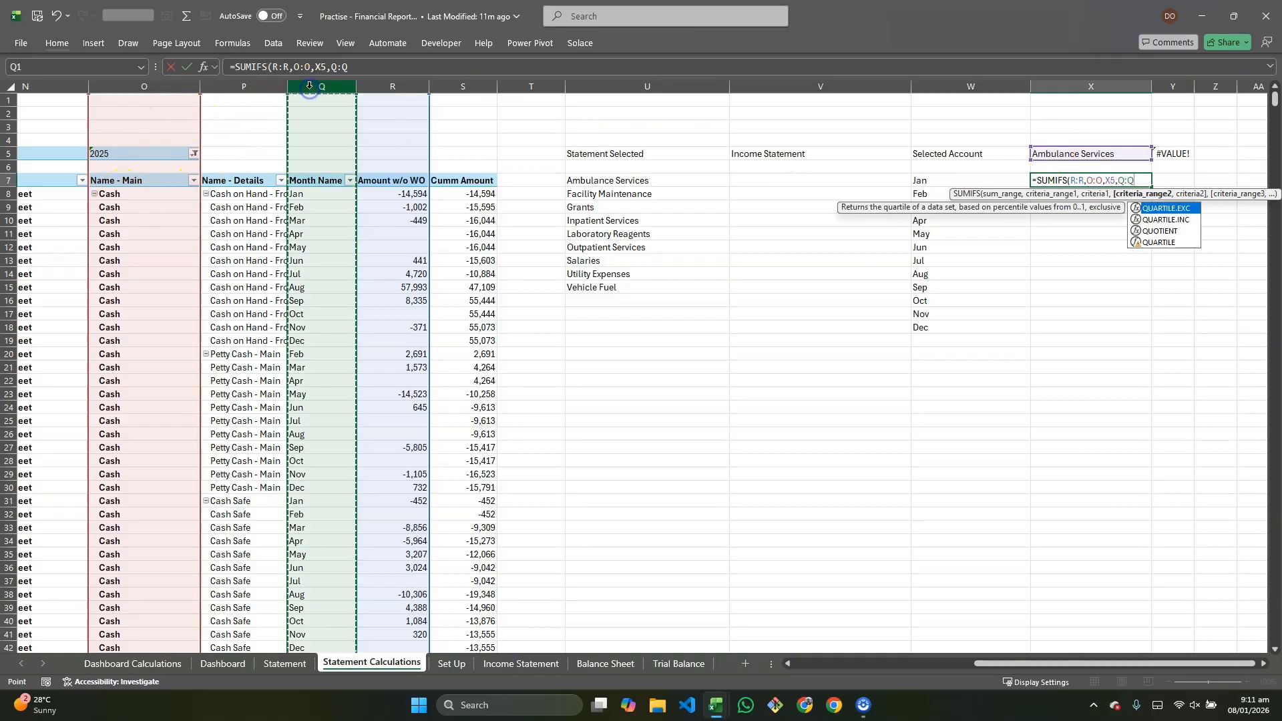
text(,)
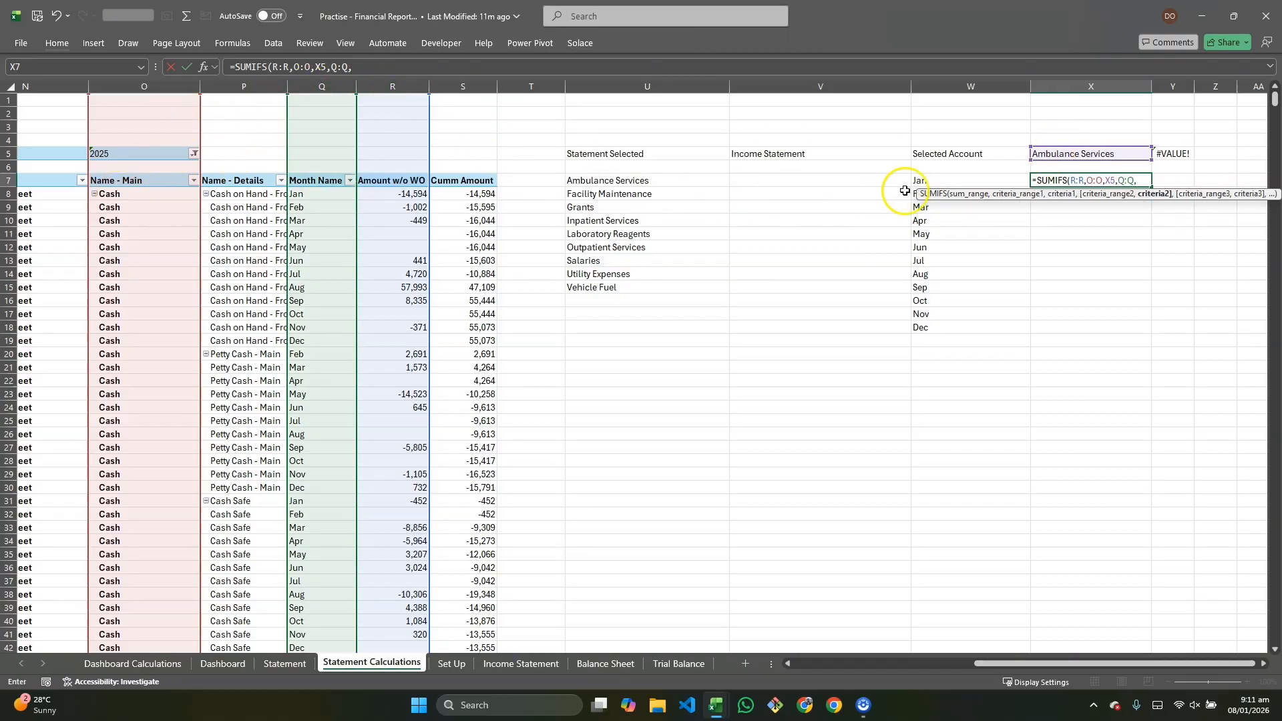
click(939, 181)
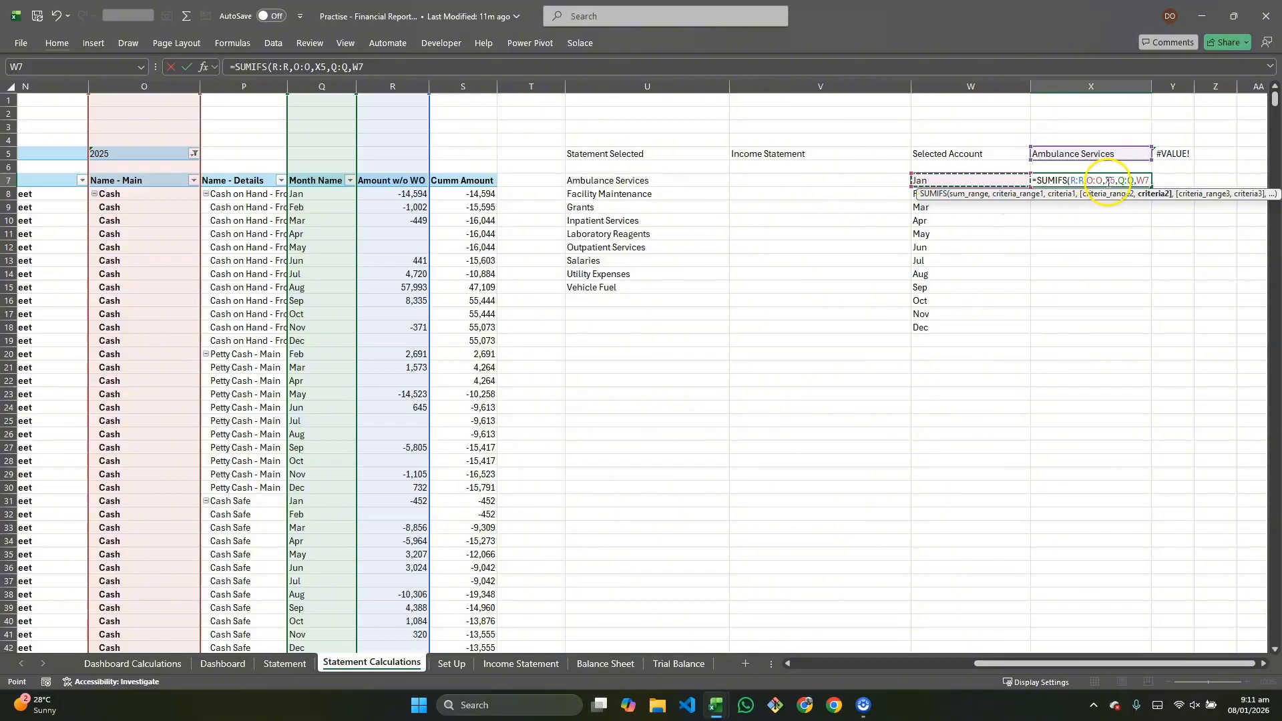
click(1110, 181)
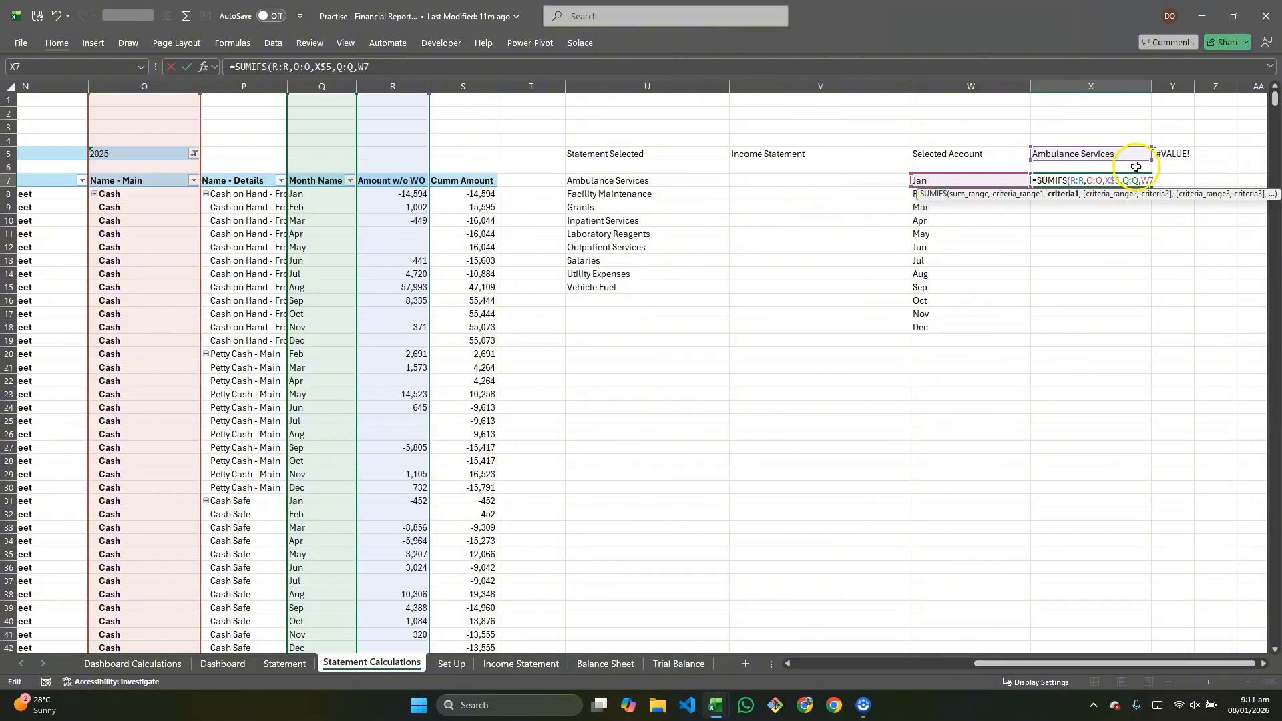
click(1156, 180)
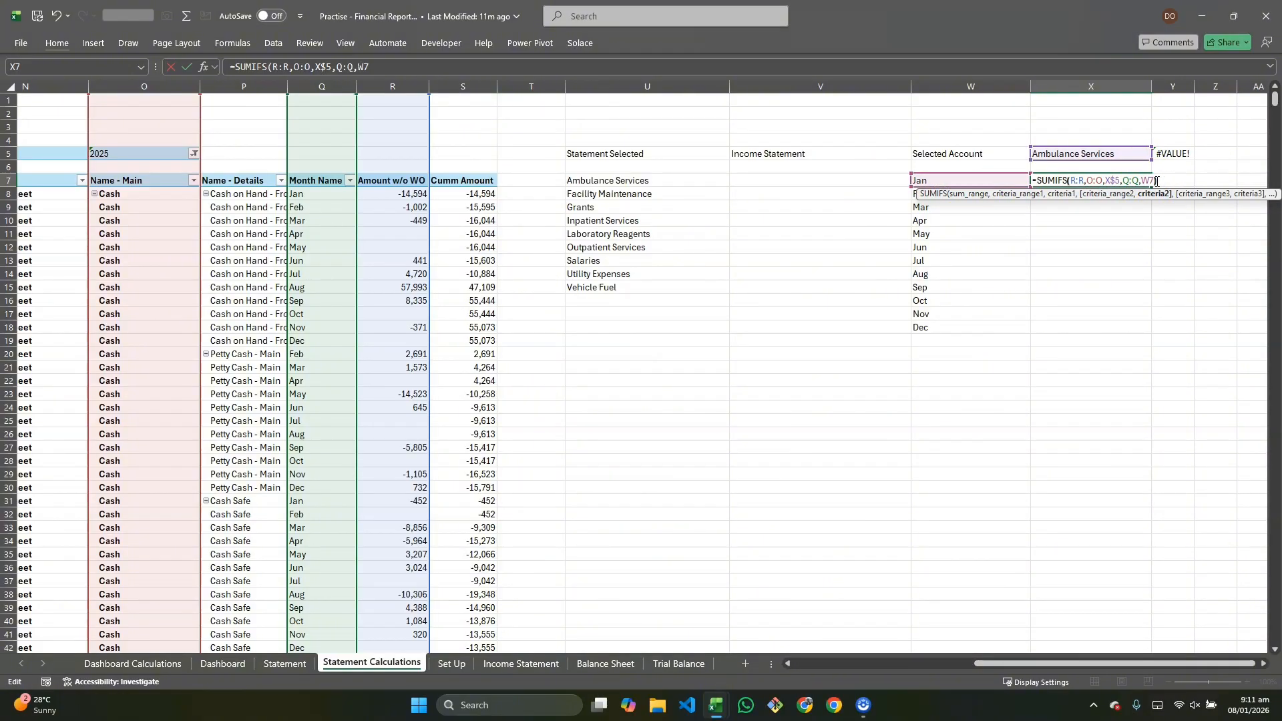
text())
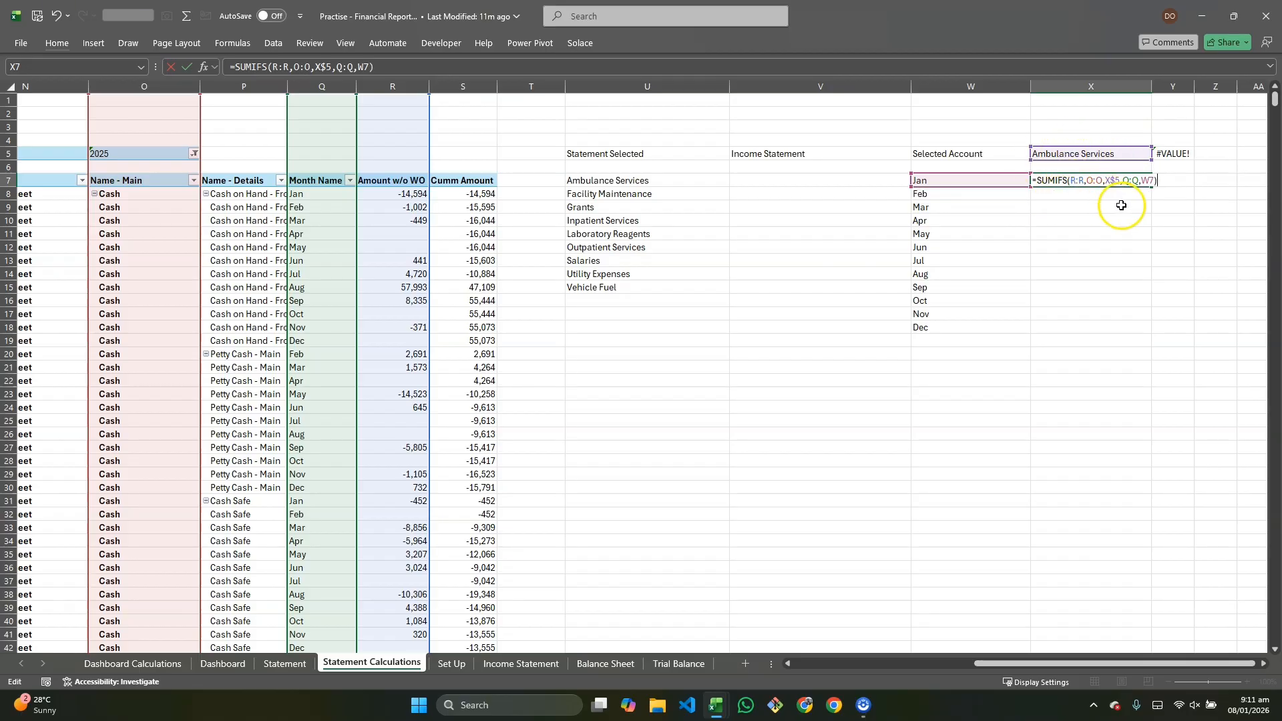
key(Return)
click(1120, 181)
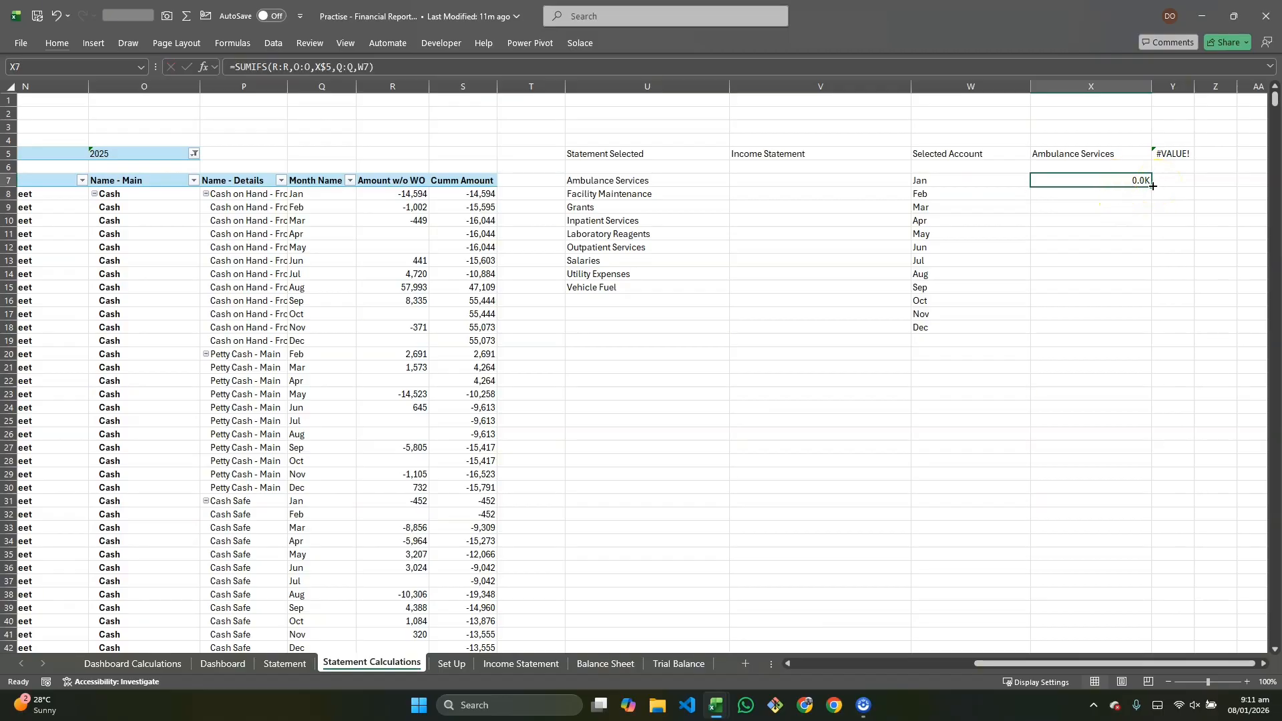
drag(1152, 186, 1134, 329)
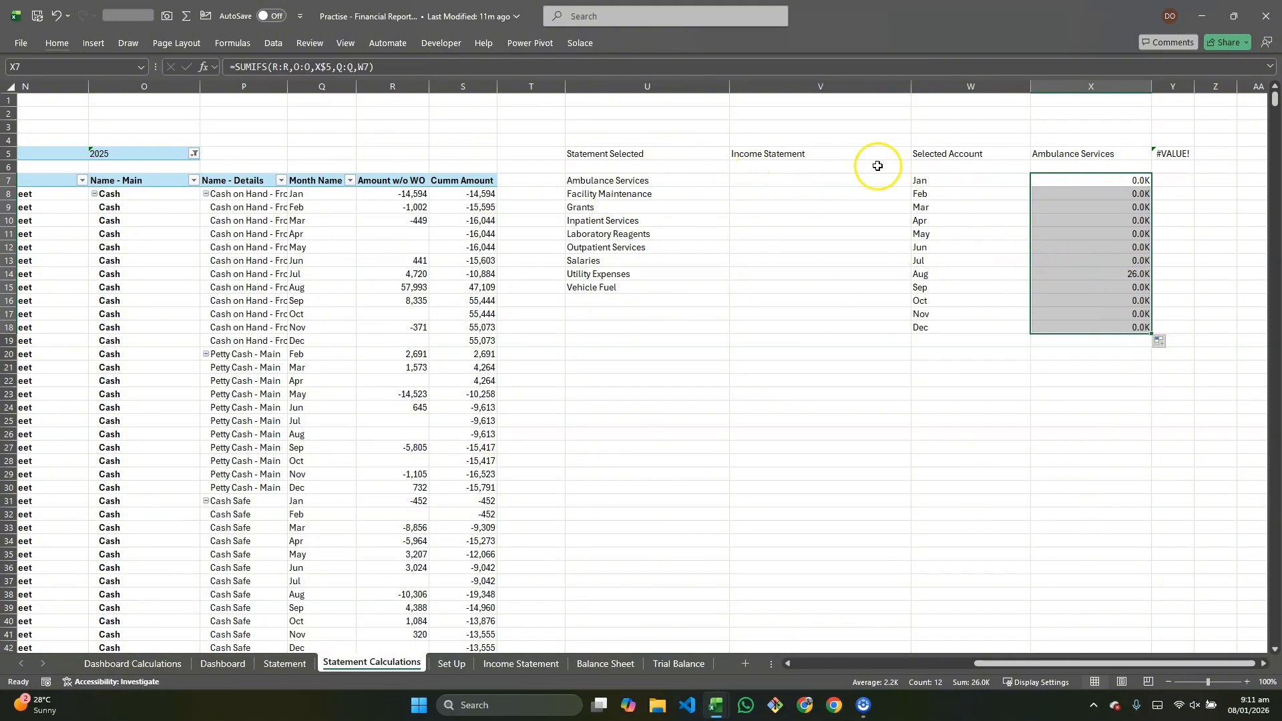
Step: Switch the account dropdown on the Statement sheet to Outpatient Services and return to Statement Calculations
click(284, 664)
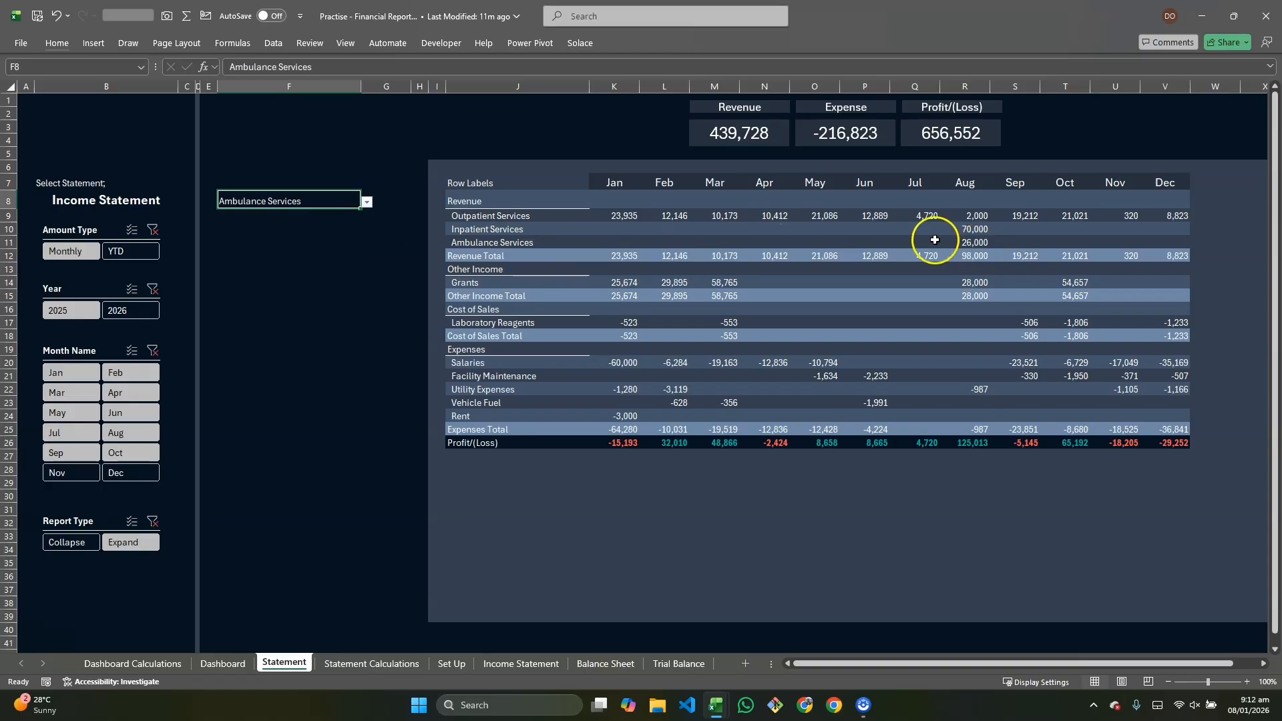
click(366, 201)
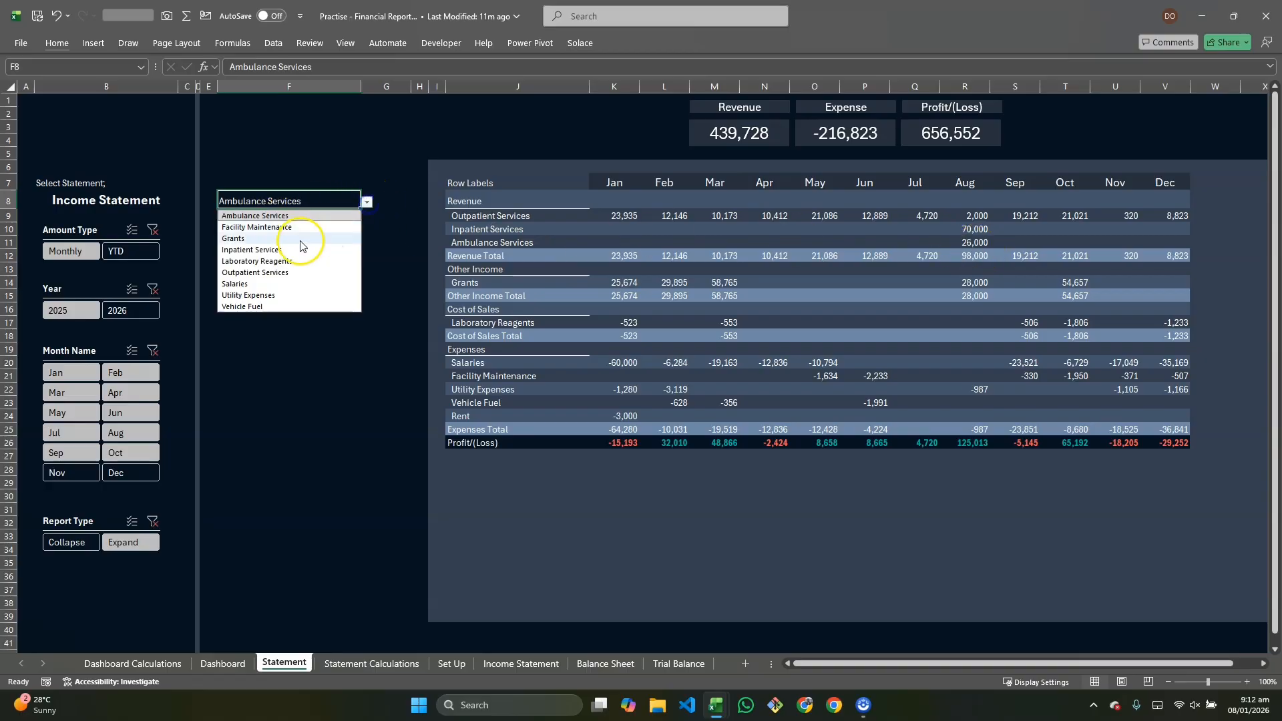
click(277, 272)
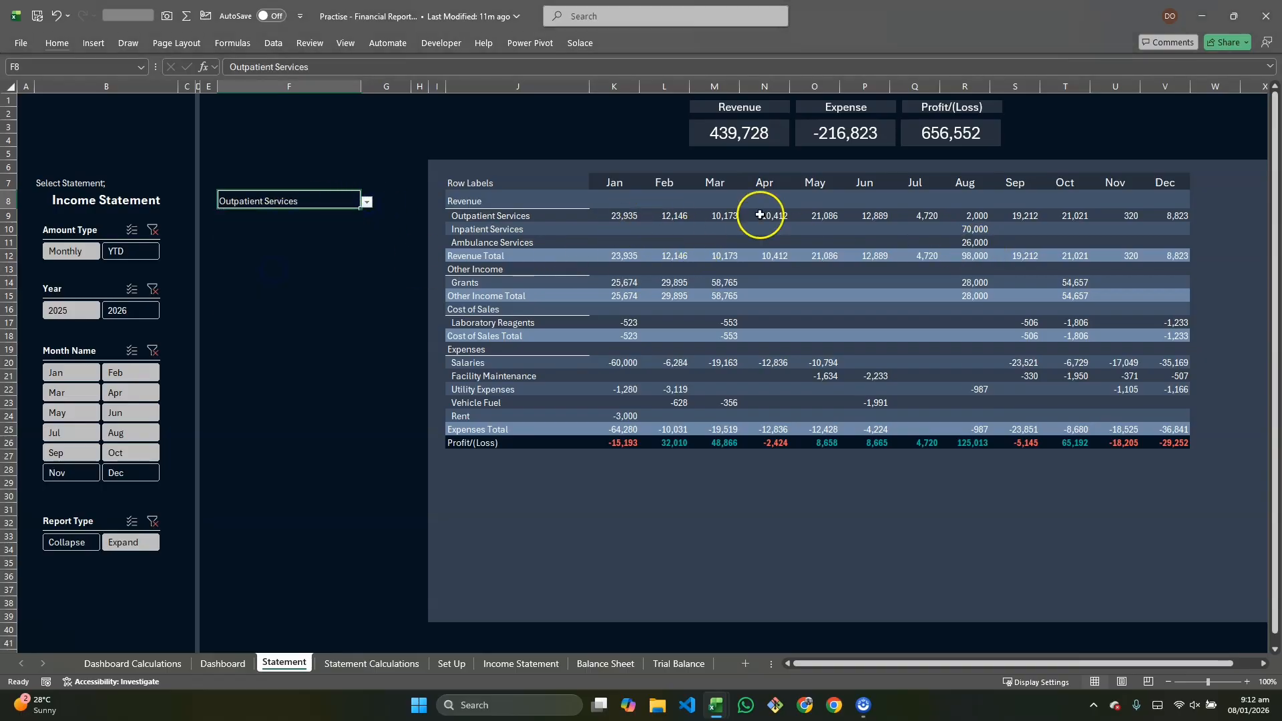
click(404, 668)
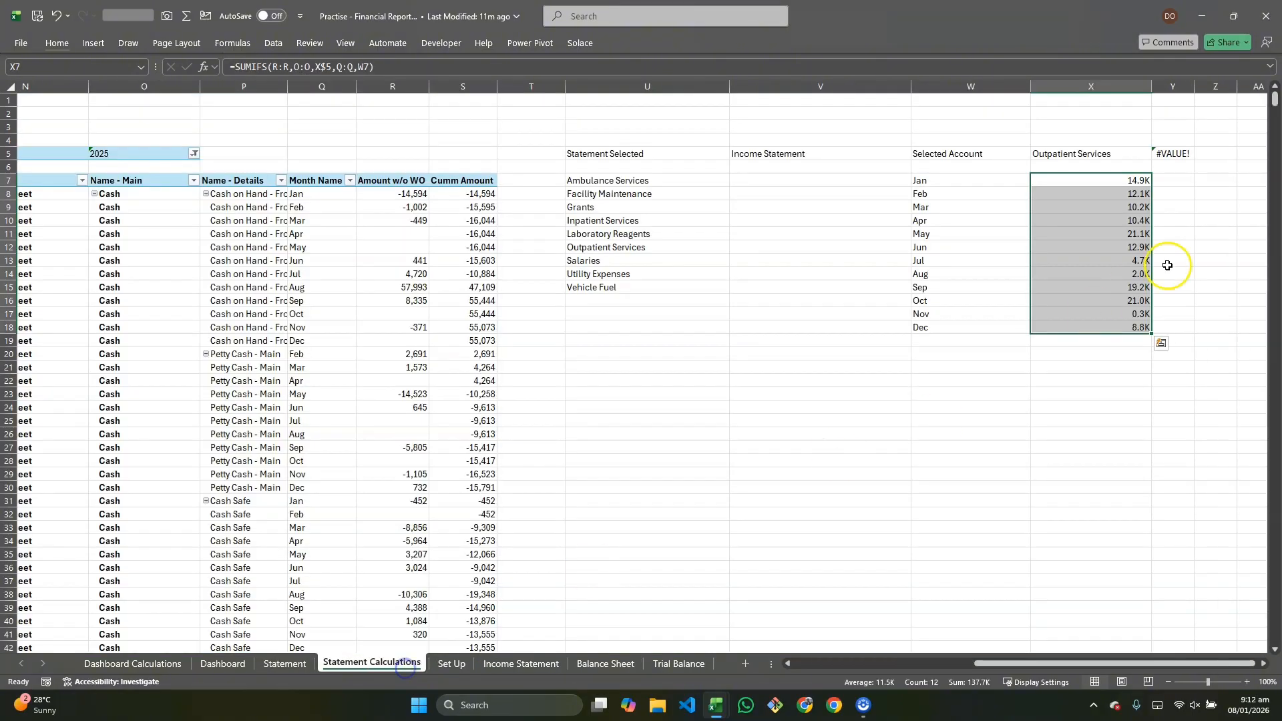
double_click(1093, 180)
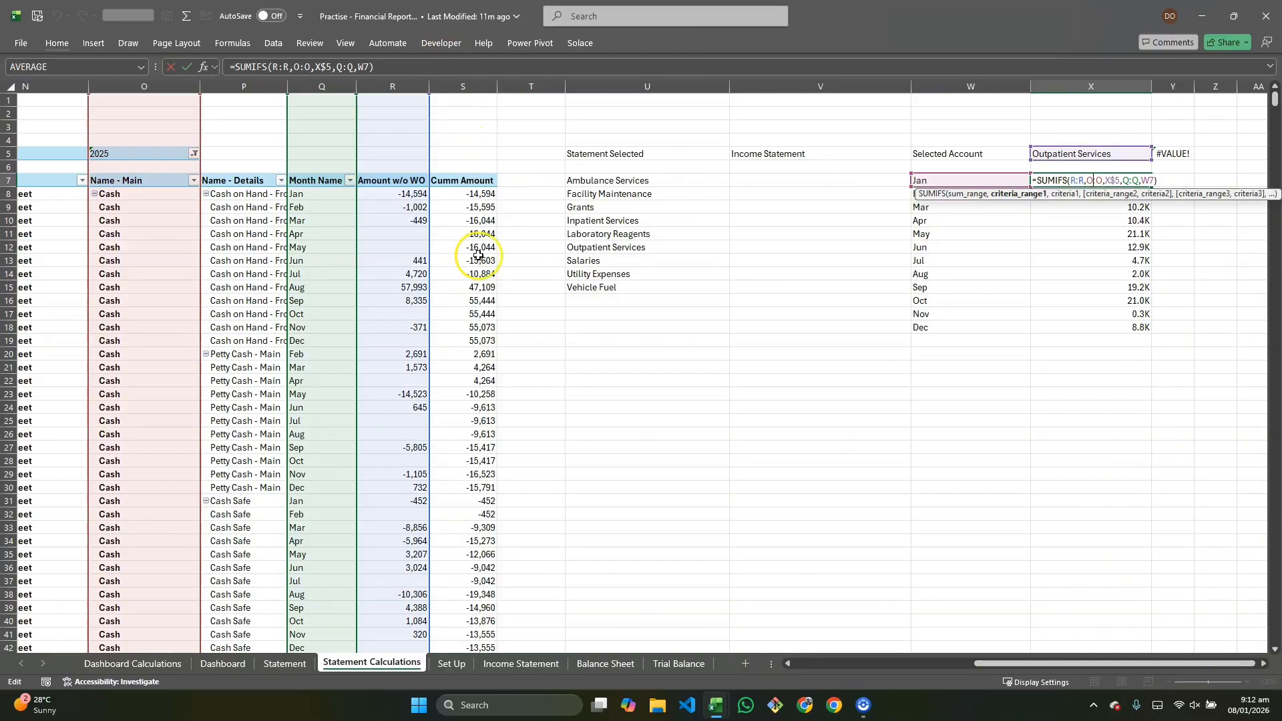
click(1071, 180)
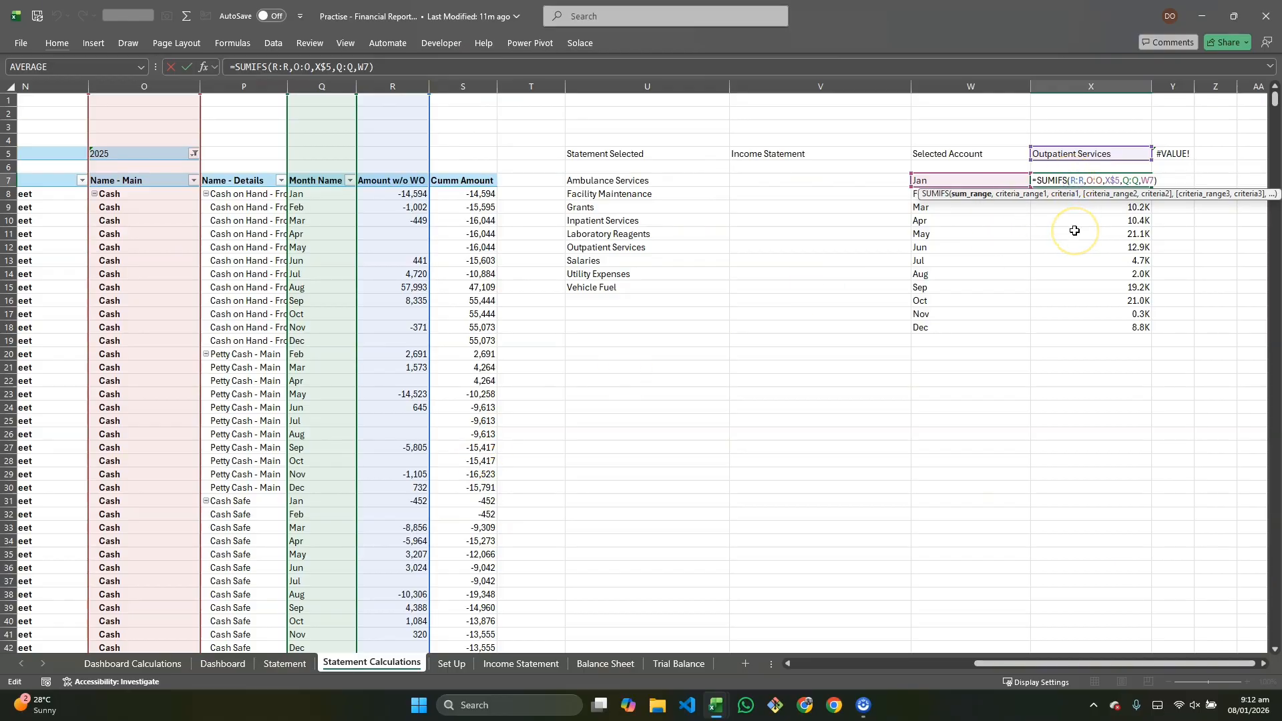
text(if()
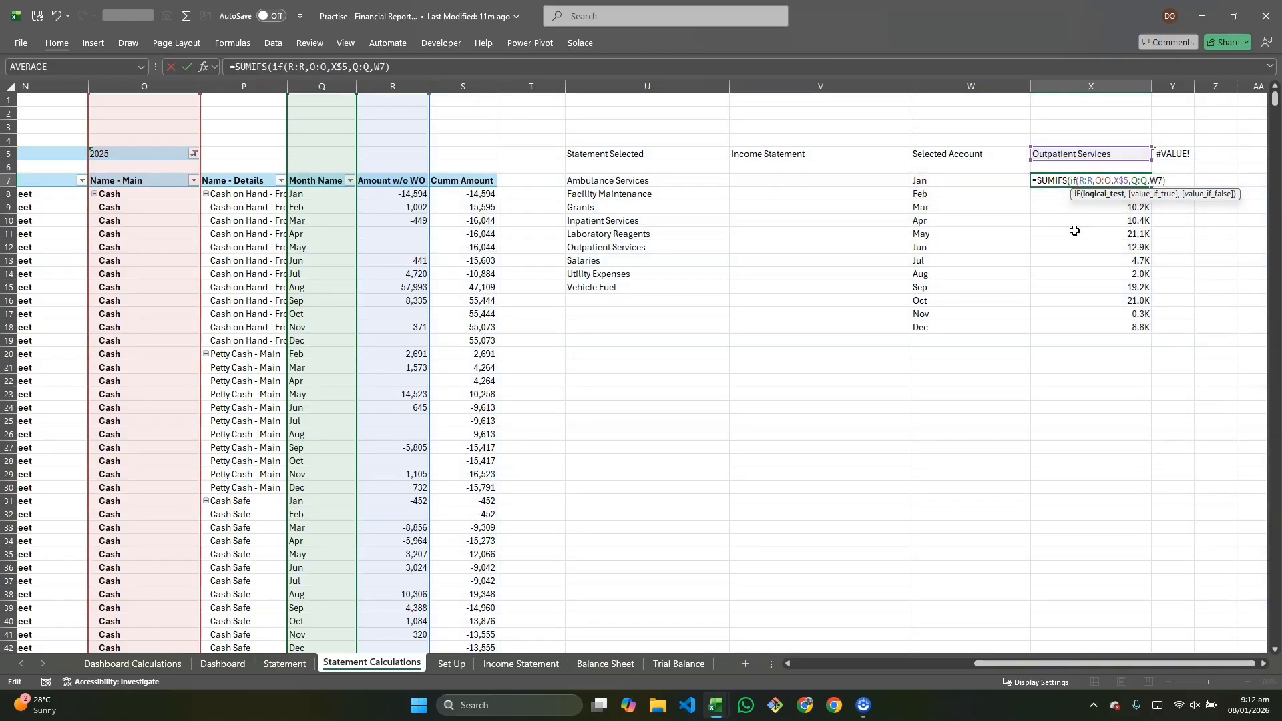
click(805, 152)
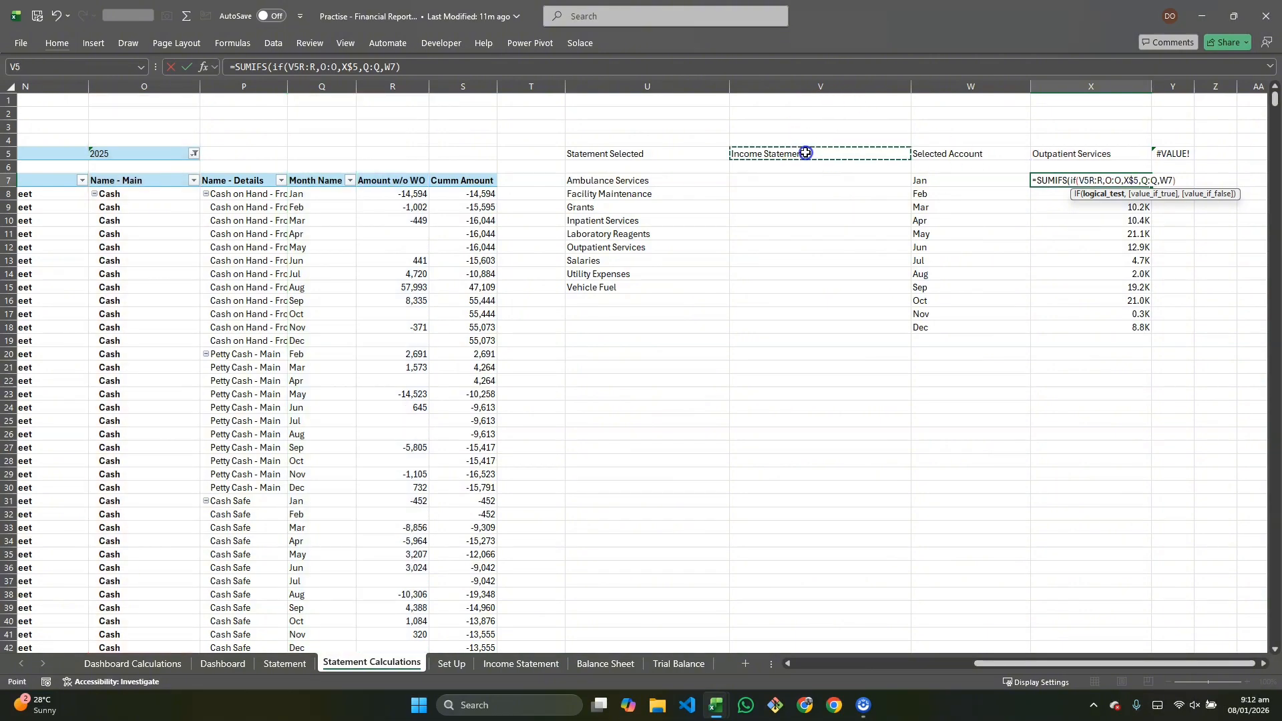
text(=)
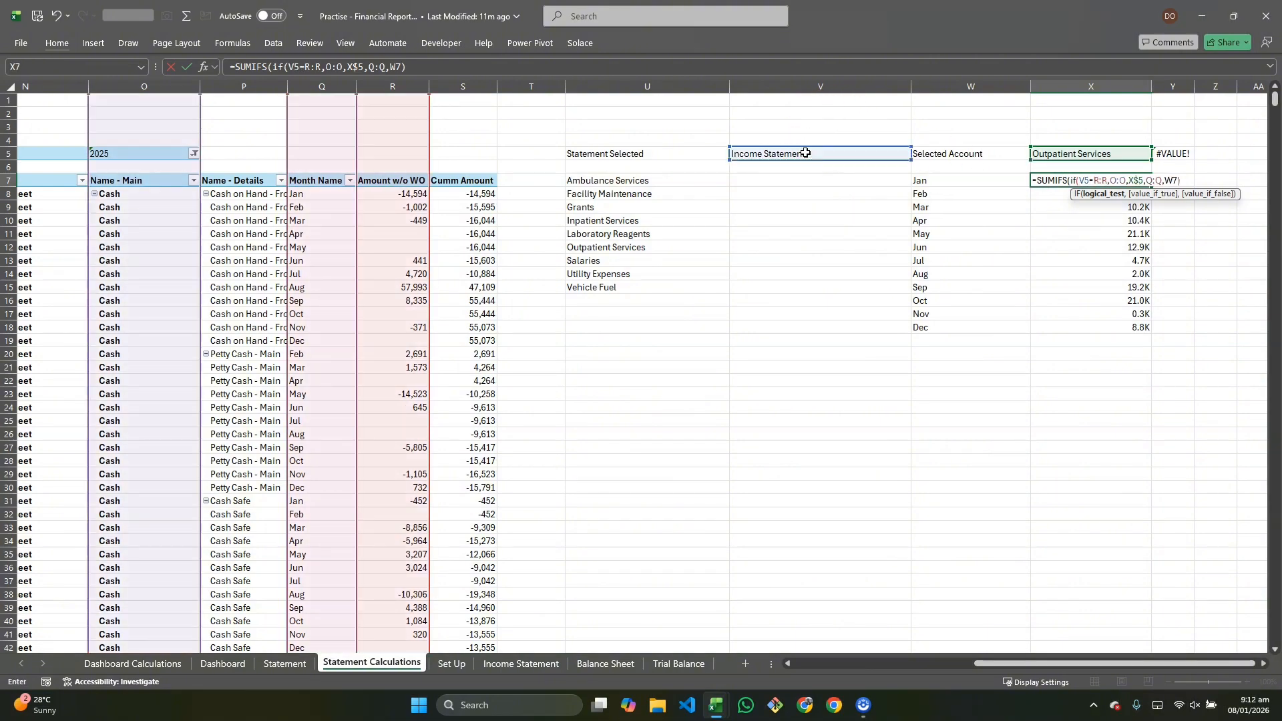
text("income statemen)
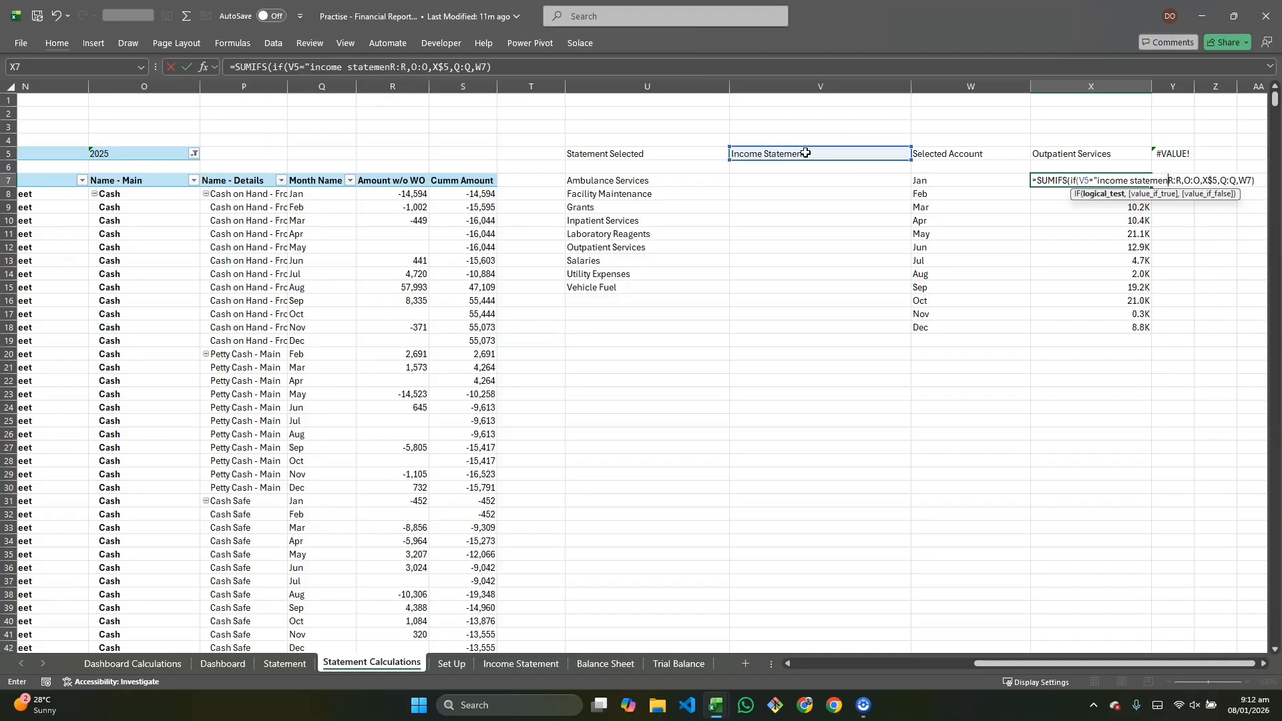
text(t")
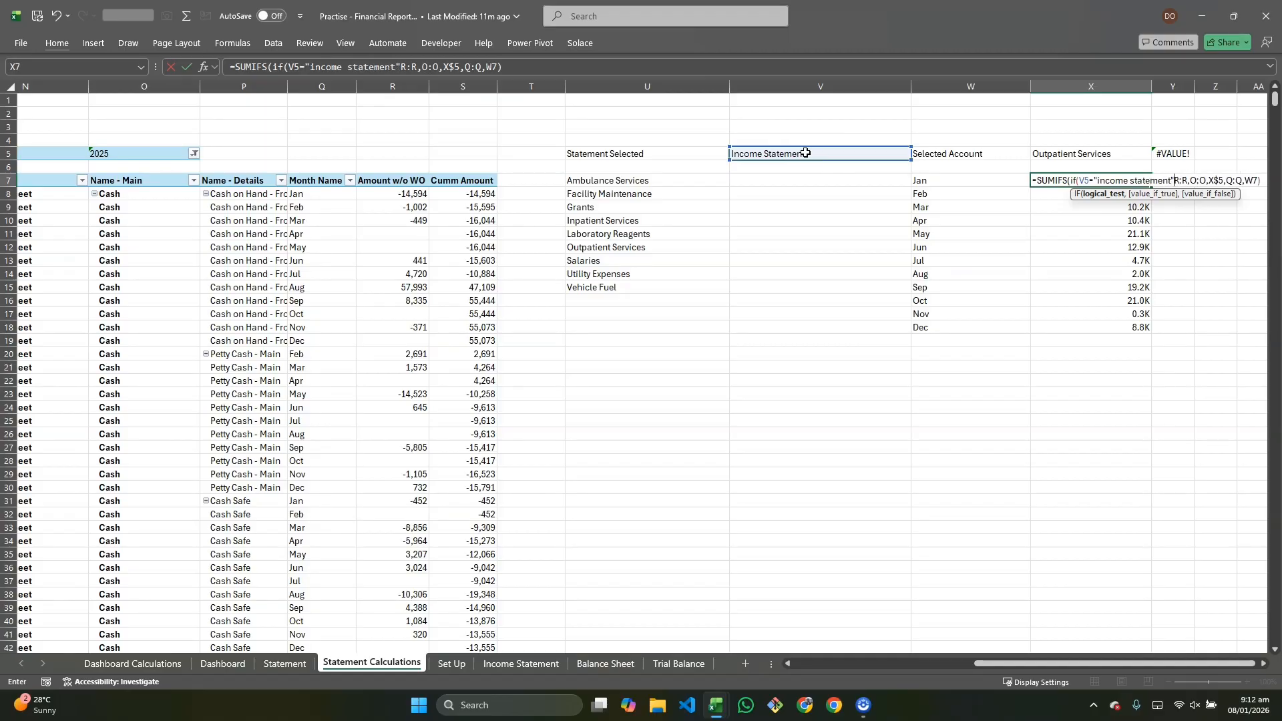
text(,)
click(1186, 181)
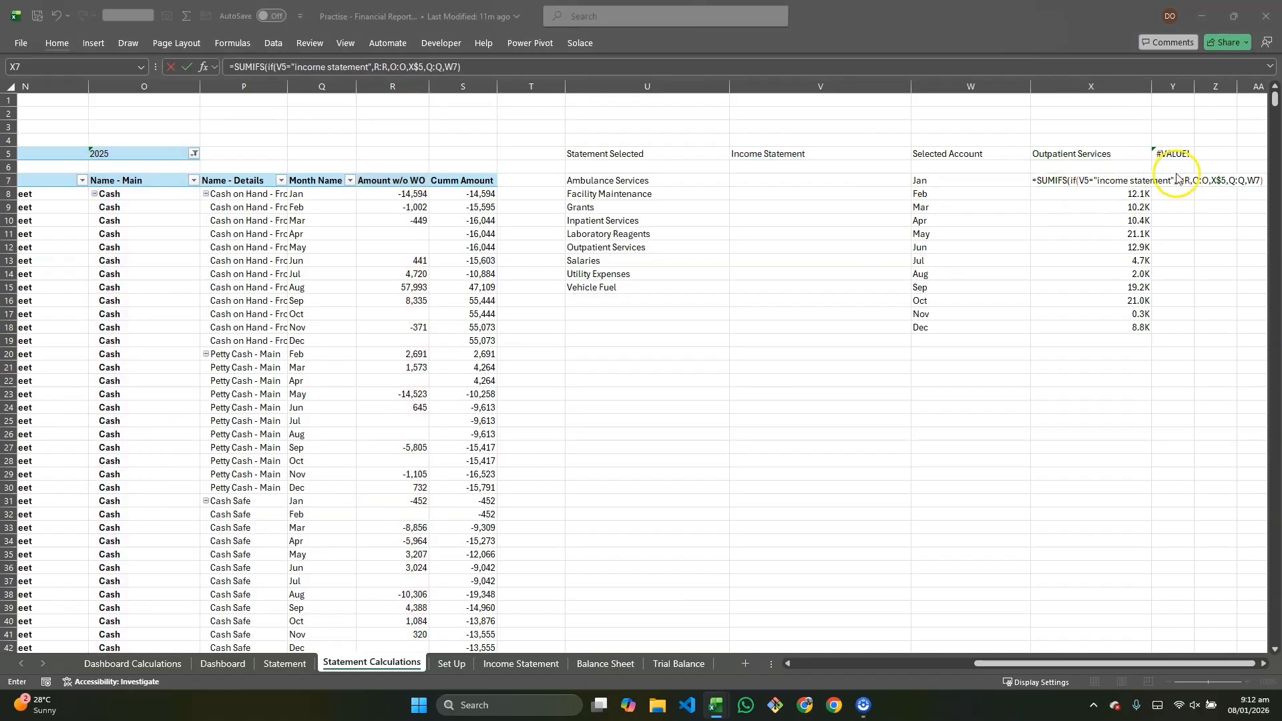
click(1190, 181)
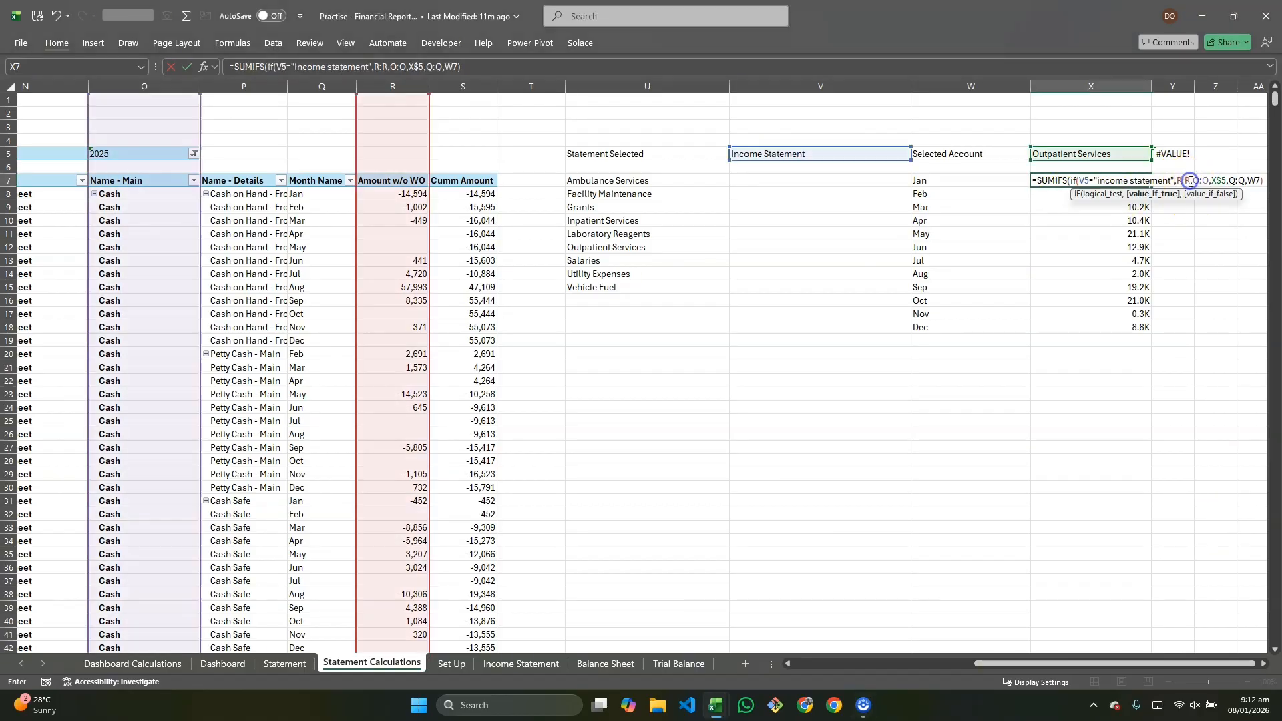
click(1189, 180)
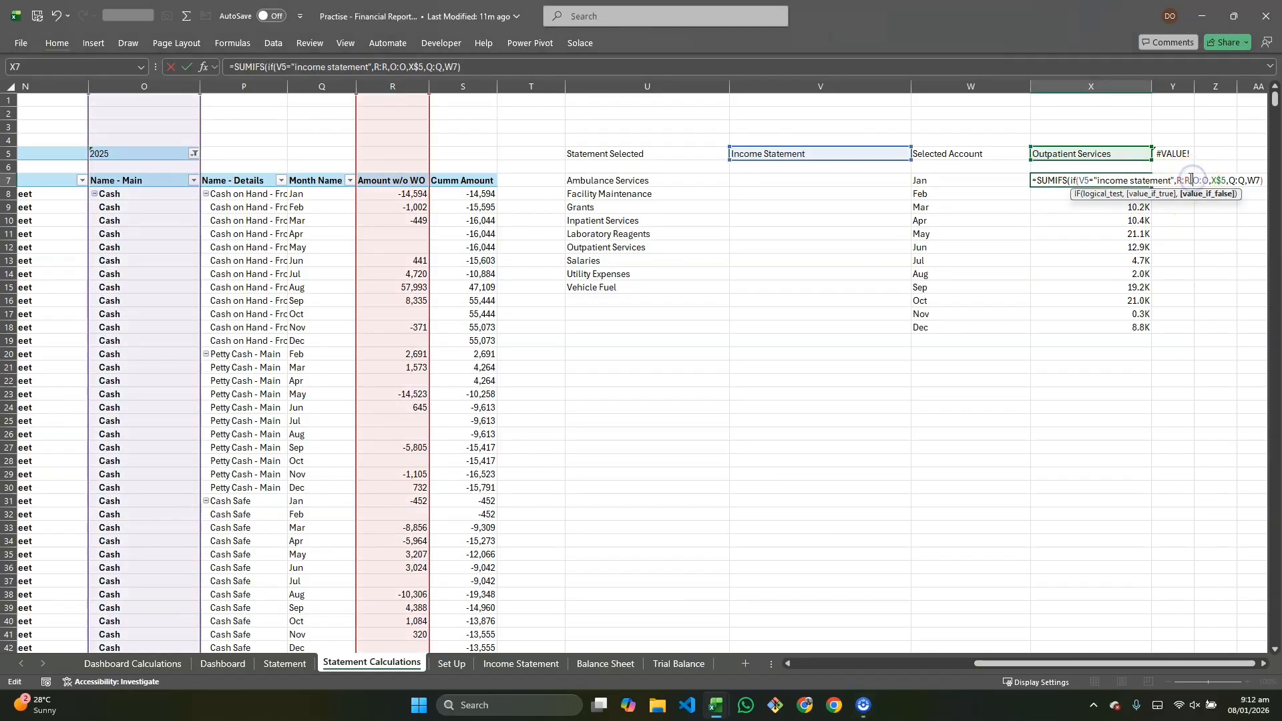
text(,)
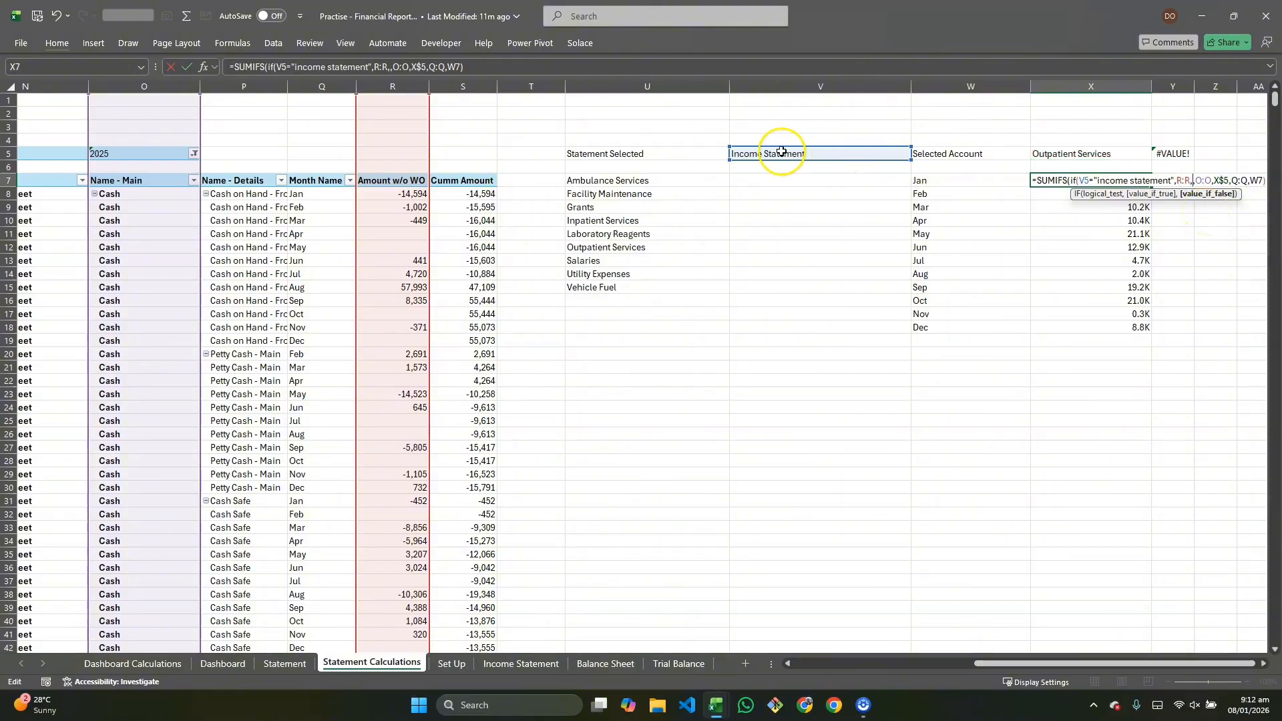
click(478, 86)
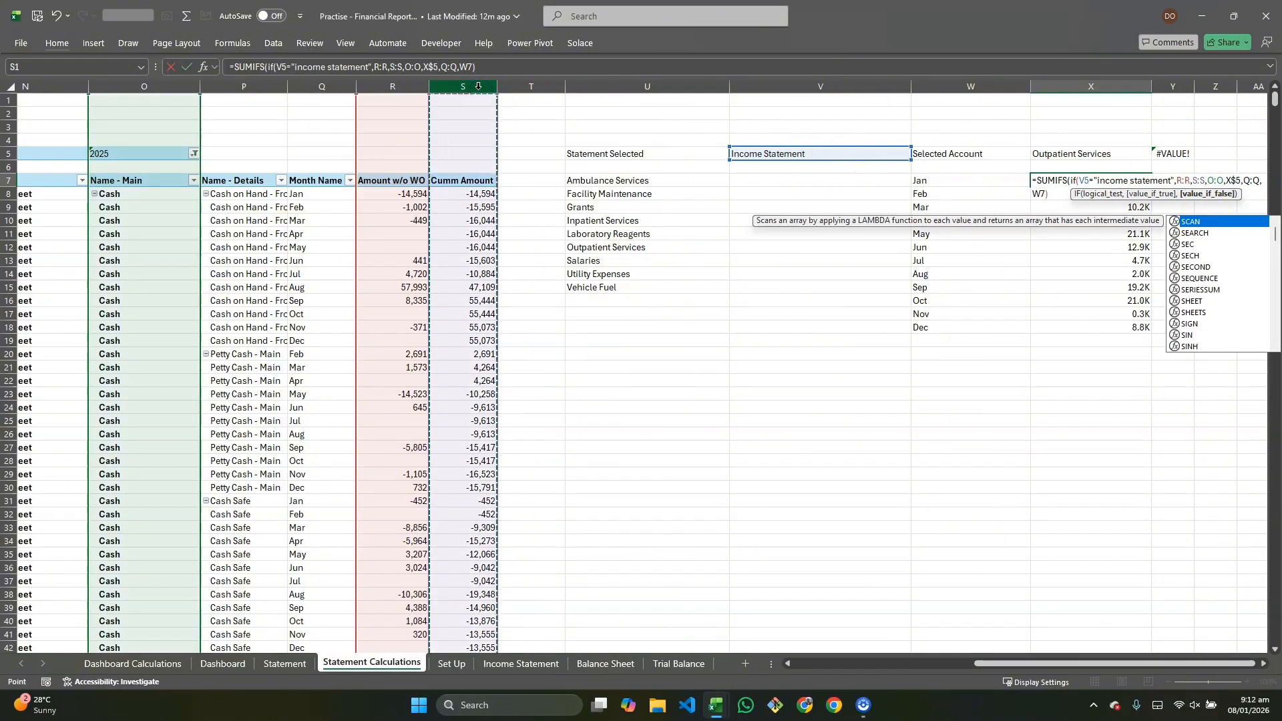
key(Escape)
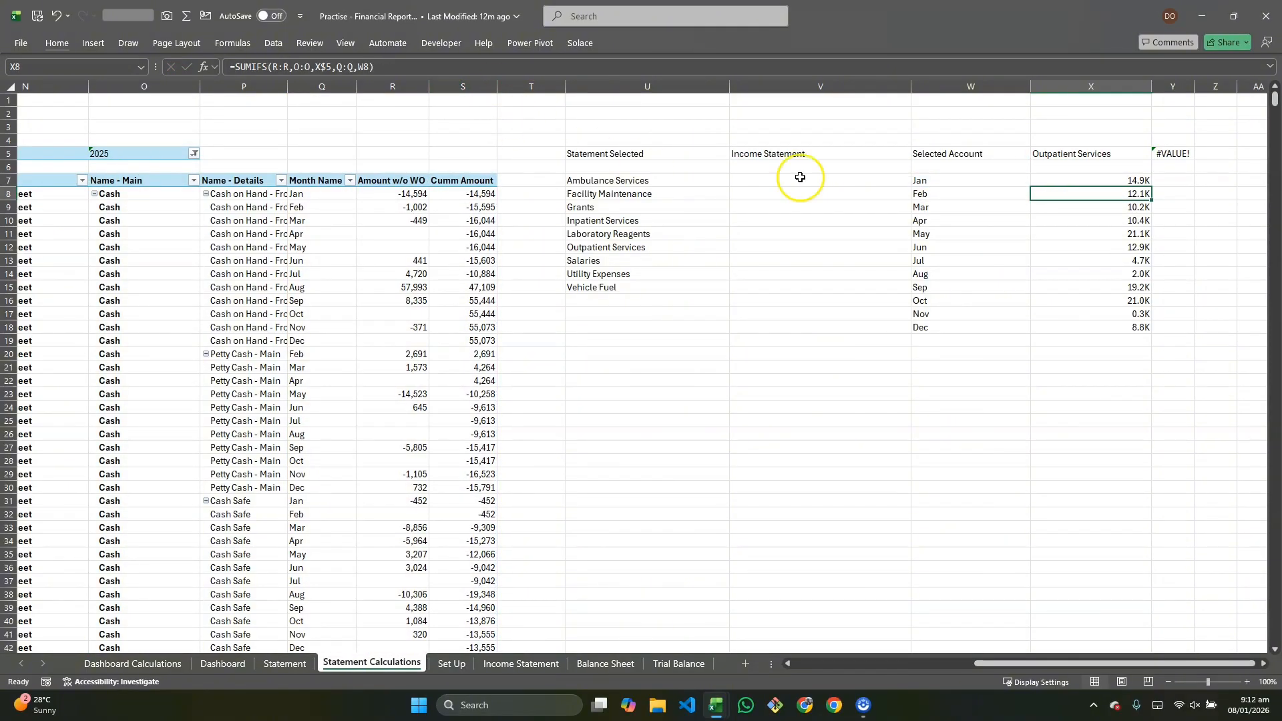
Step: Make the V5 reference row-absolute (V$5) in X7's IF-based SUMIFS formula and fill it down through X18
click(1110, 199)
click(1106, 180)
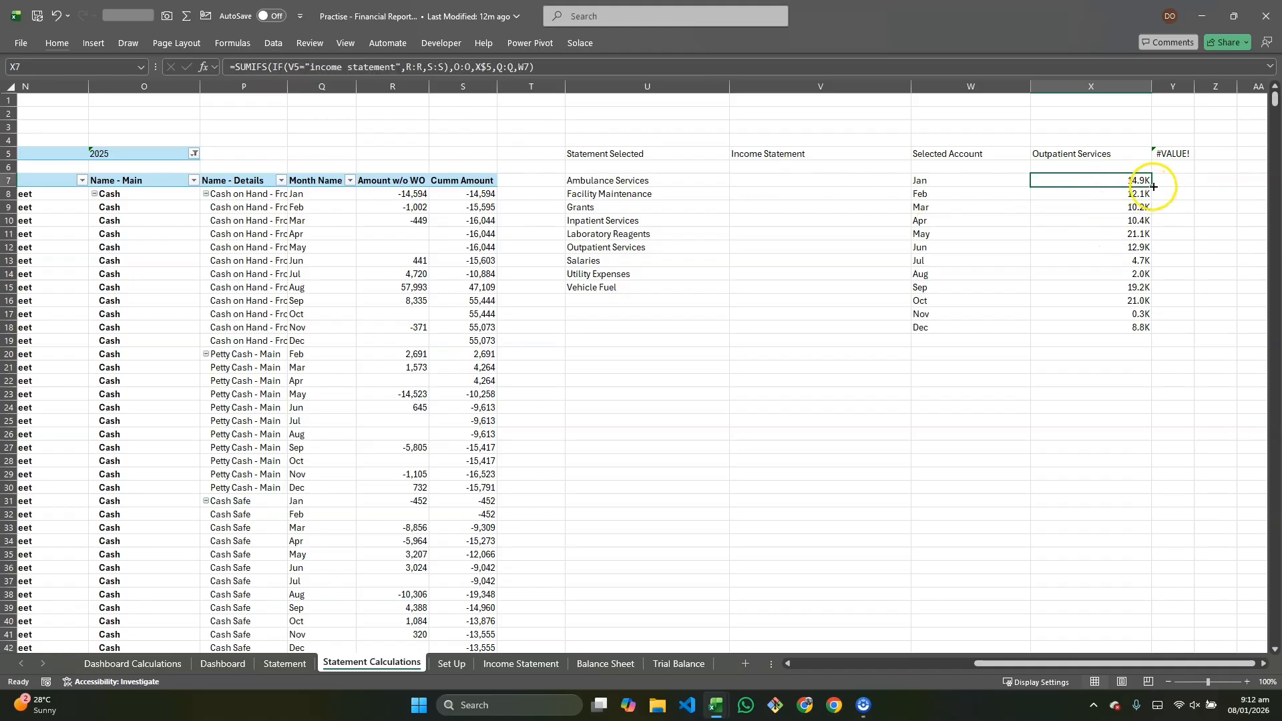
drag(1151, 187, 1145, 330)
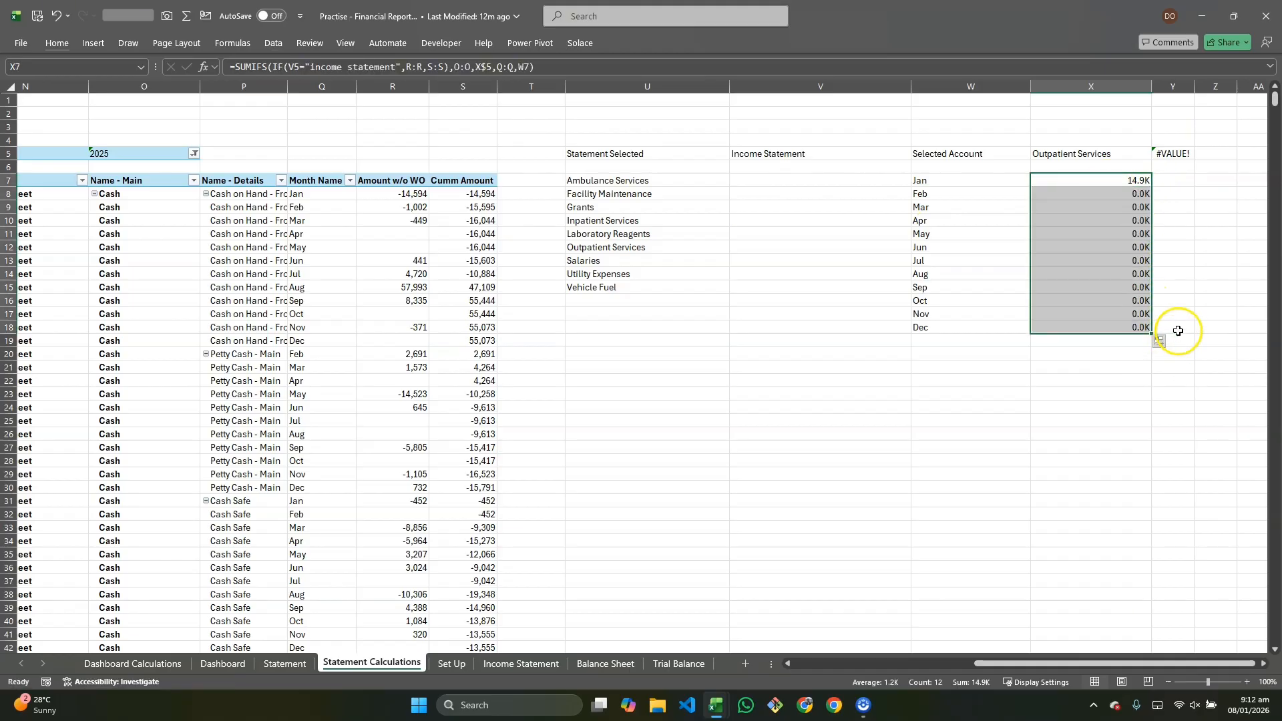
click(1107, 182)
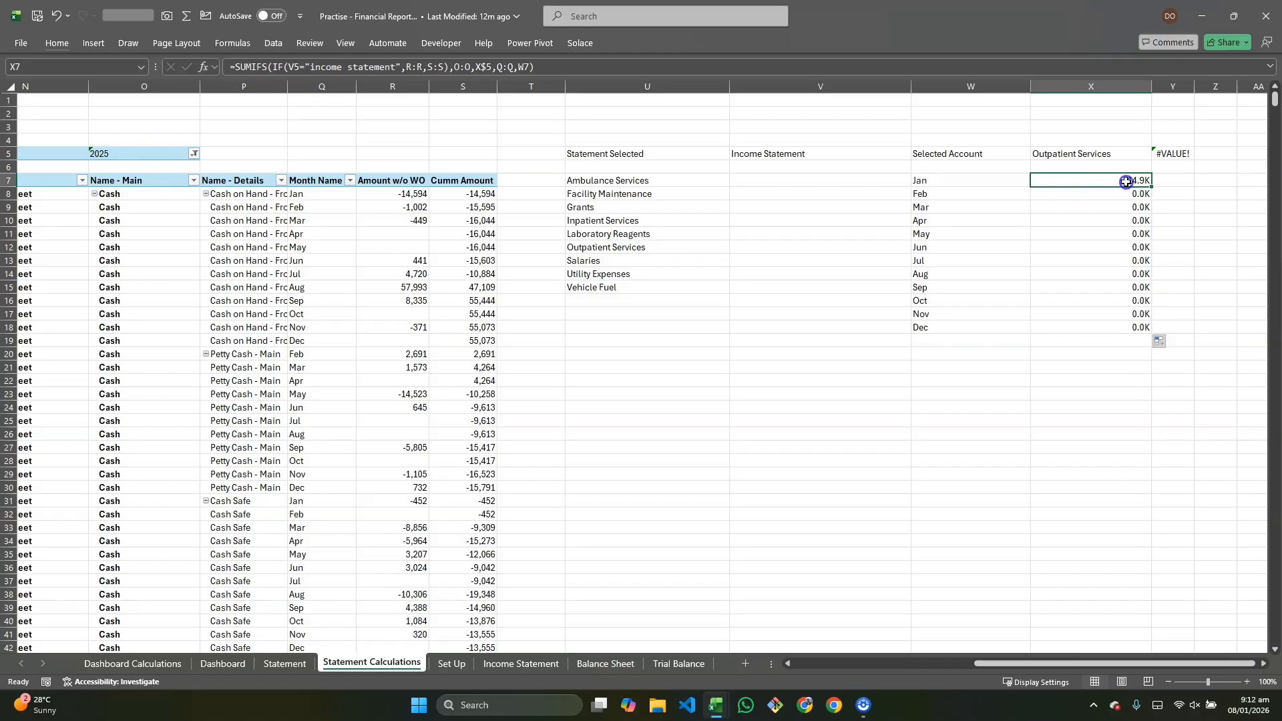
double_click(1126, 181)
click(1087, 177)
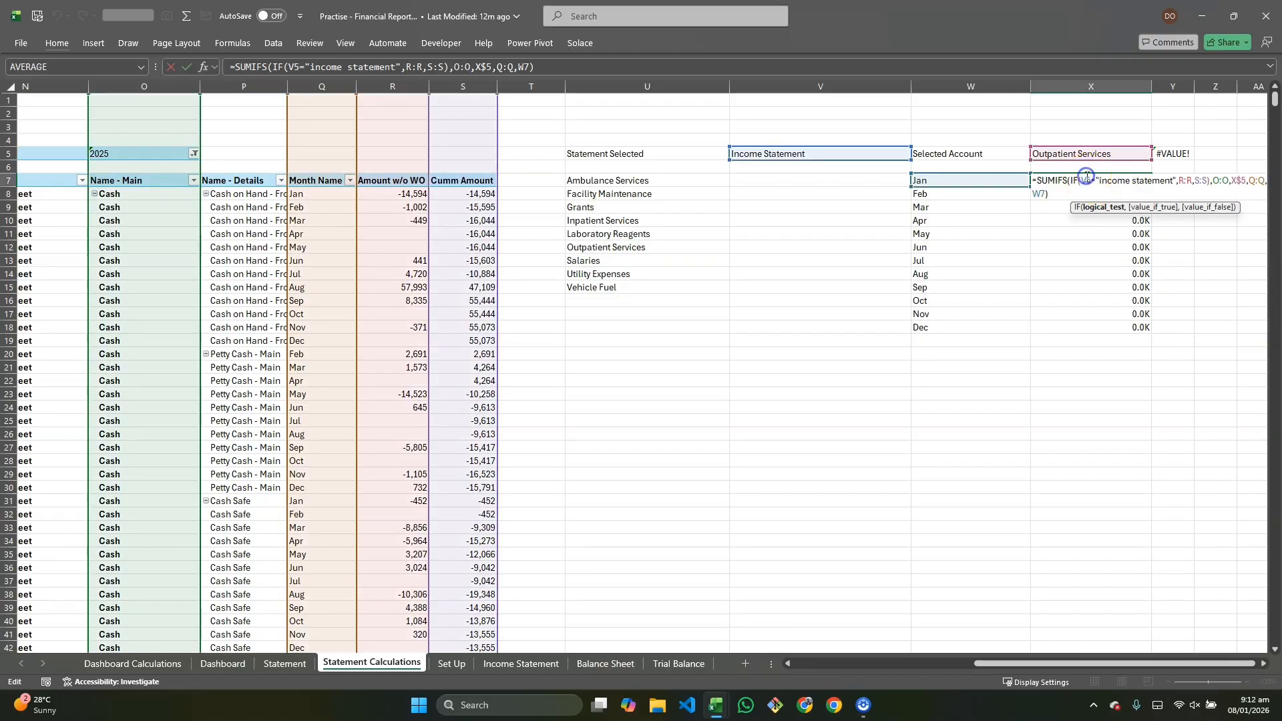
text($)
key(Return)
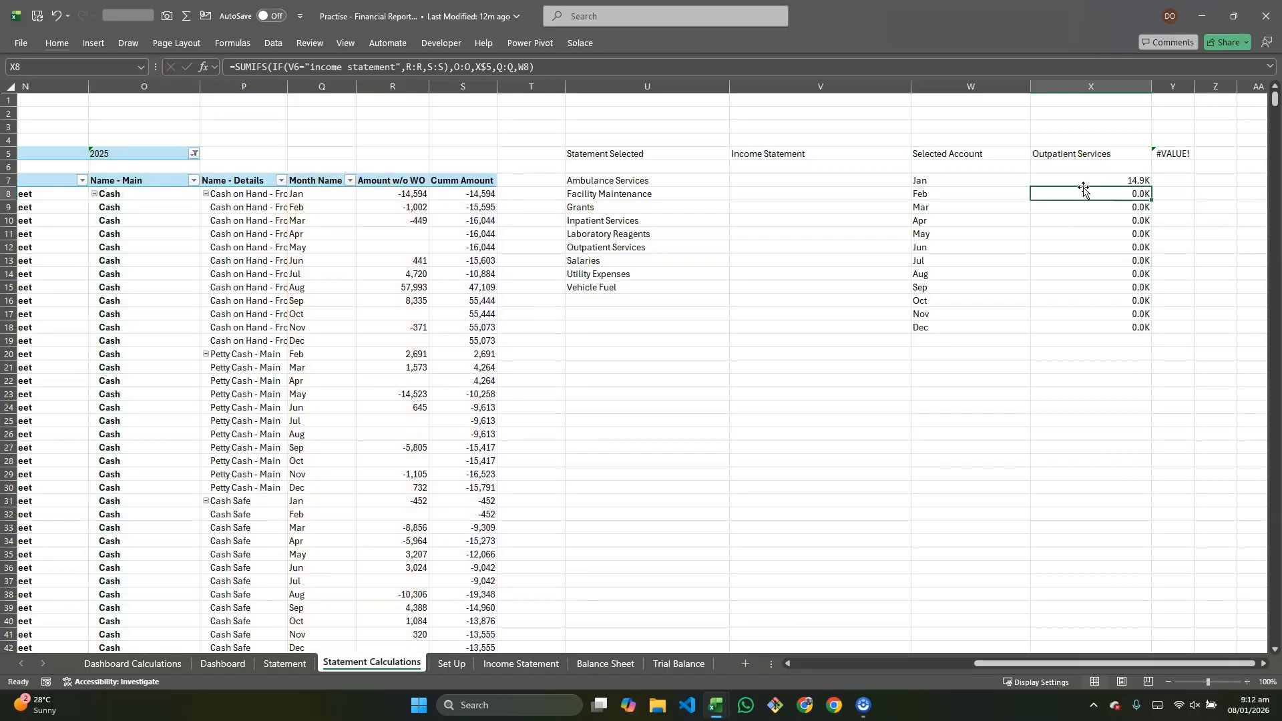
key(Up)
key(ctrl+shift+Down)
key(ctrl+d)
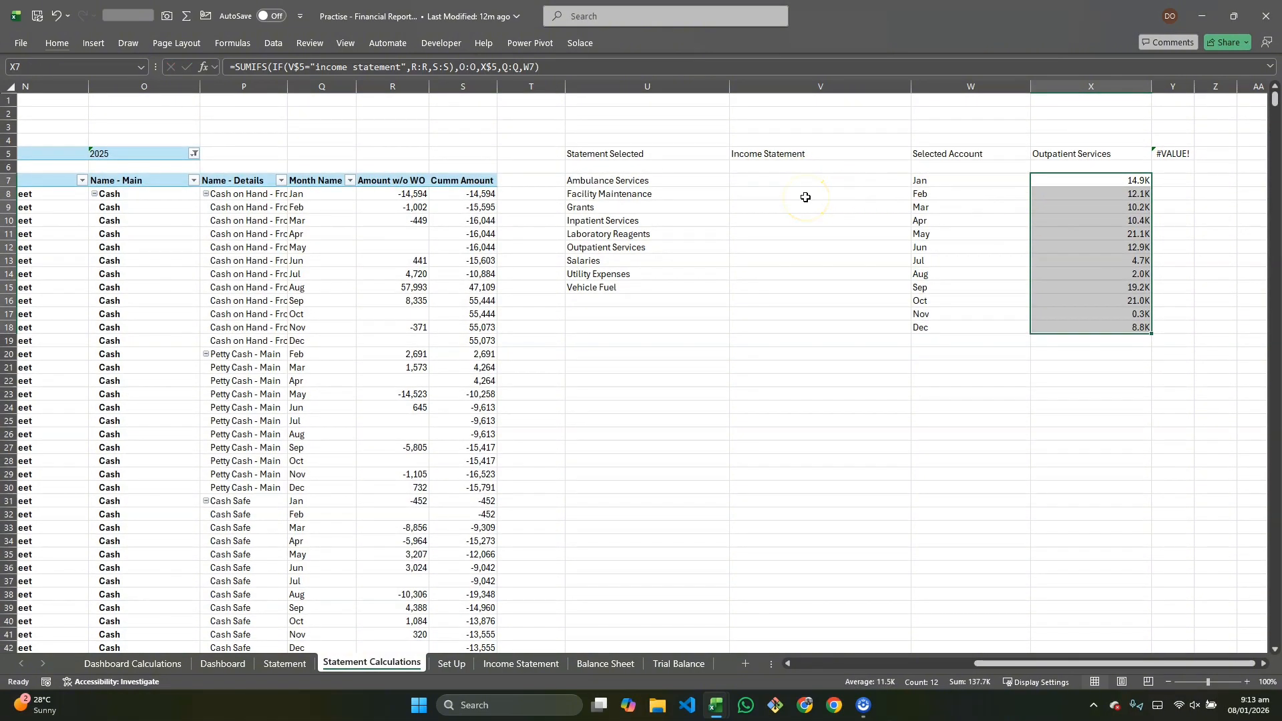
Step: Insert two blank columns before the Selected Account column and narrow their widths
click(772, 179)
click(948, 87)
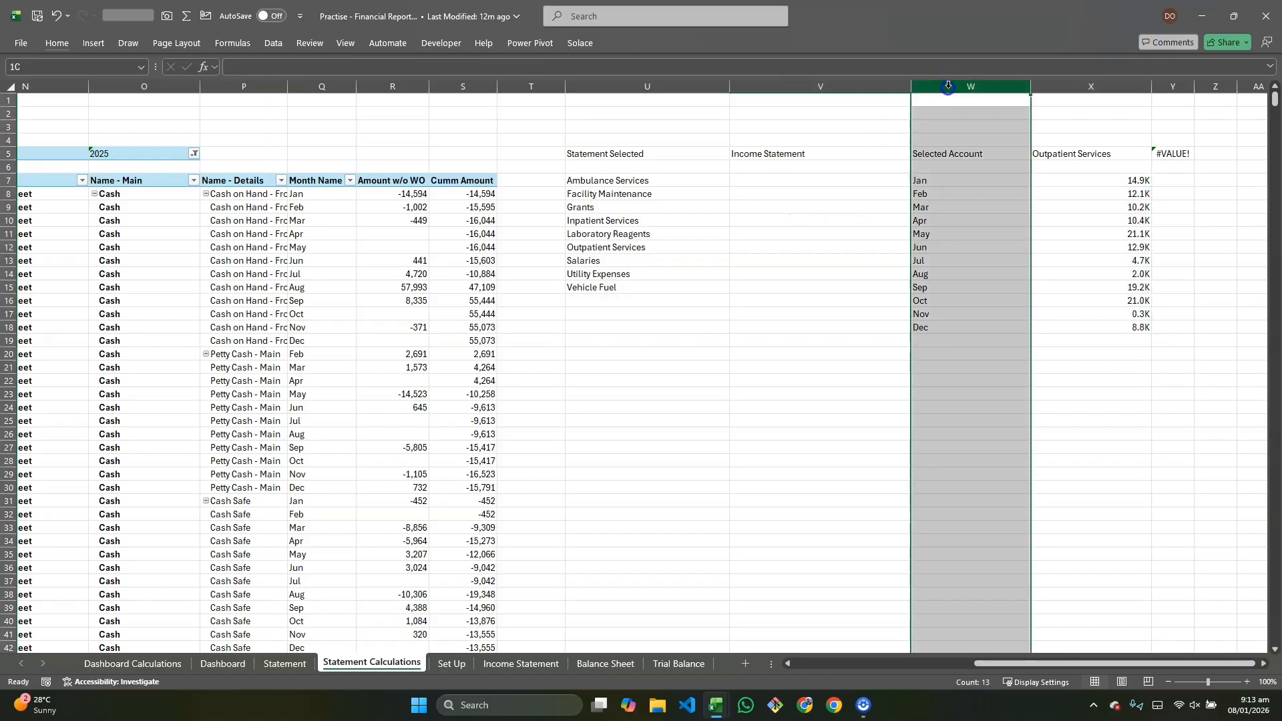
right_click(949, 87)
click(953, 94)
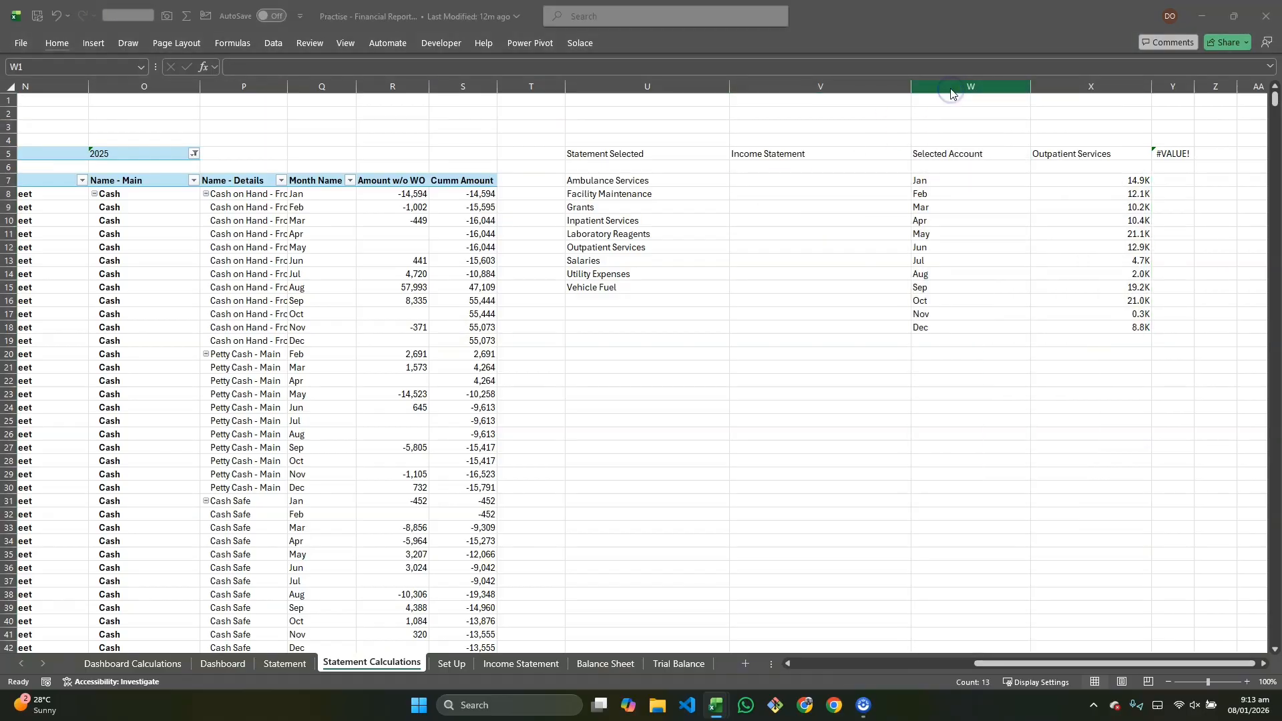
click(950, 87)
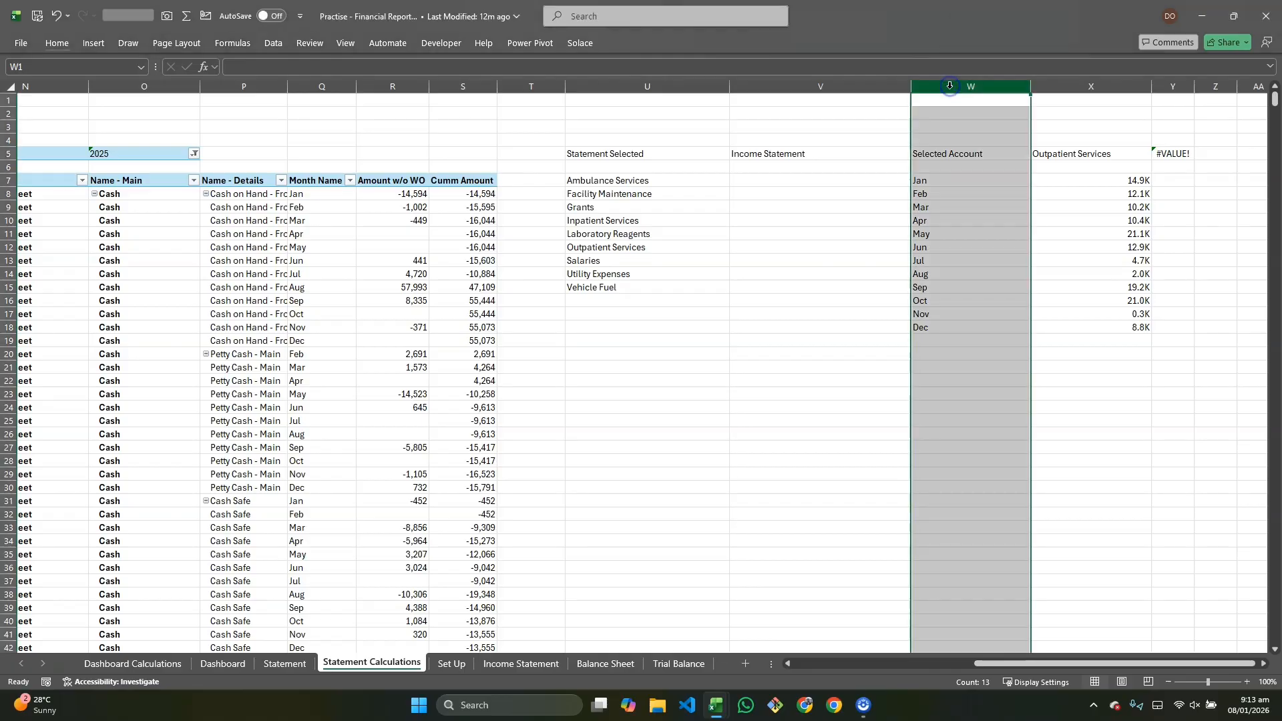
key(shift+Right)
key(alt+h)
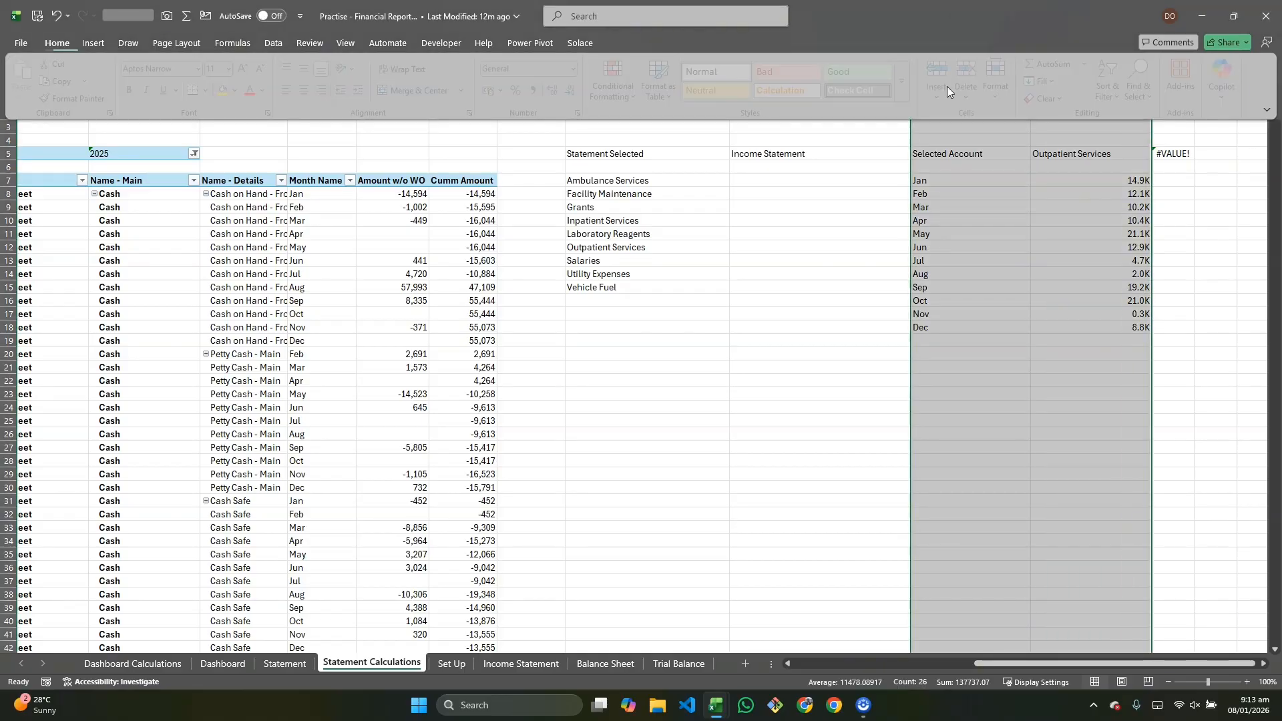
key(i)
key(c)
click(919, 165)
drag(1092, 86, 996, 100)
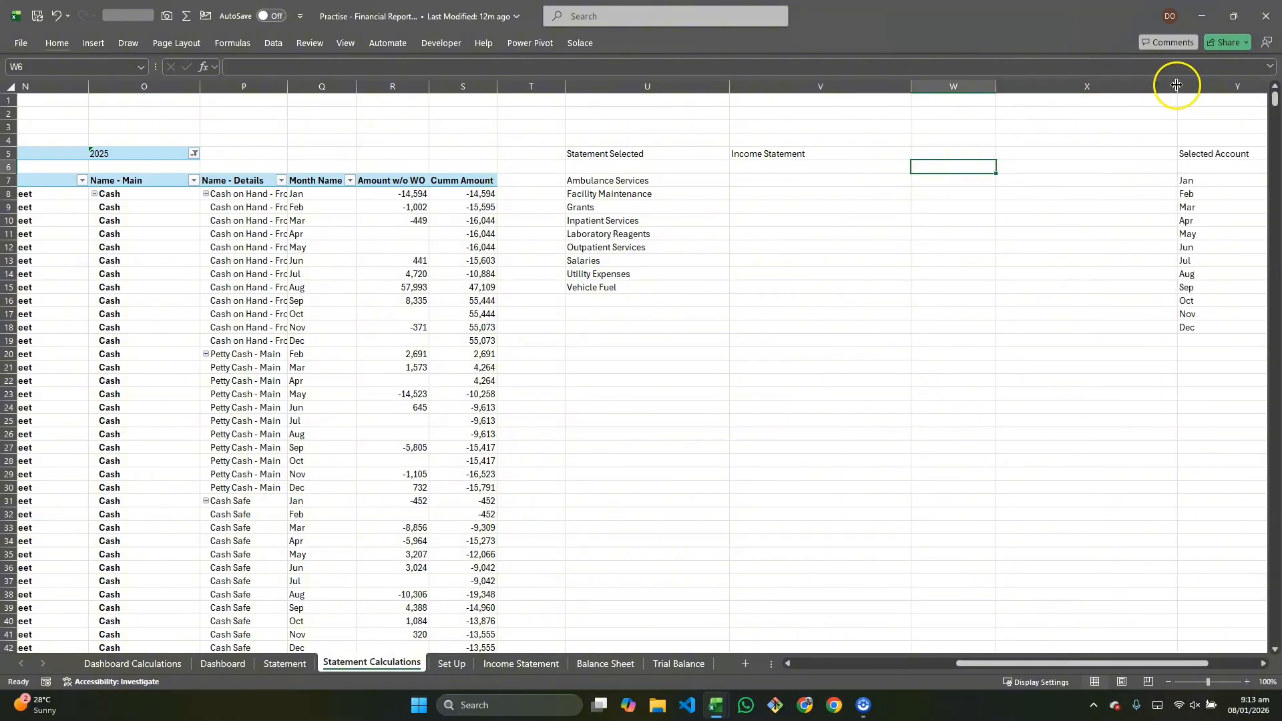
drag(1175, 81, 1072, 100)
Step: Enter the header Sub Accounts( details) in cell W5
click(971, 151)
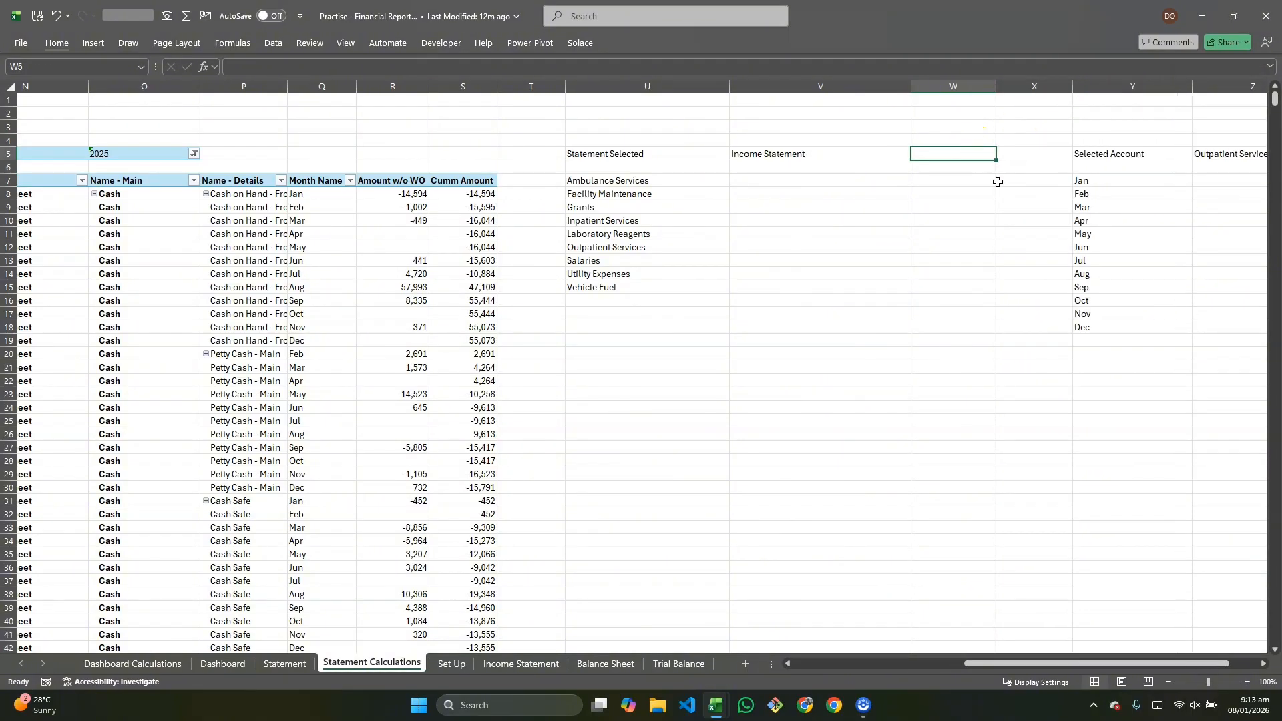
text(Sub Accounts( details)
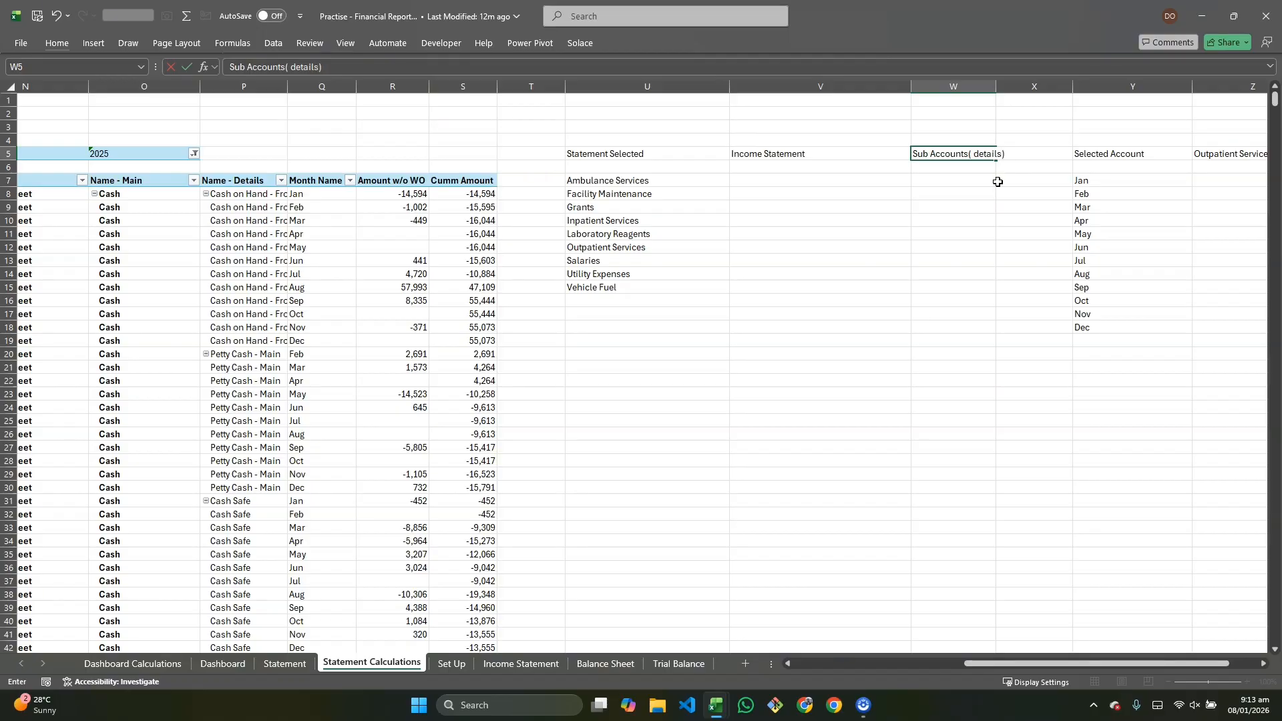
key(Return)
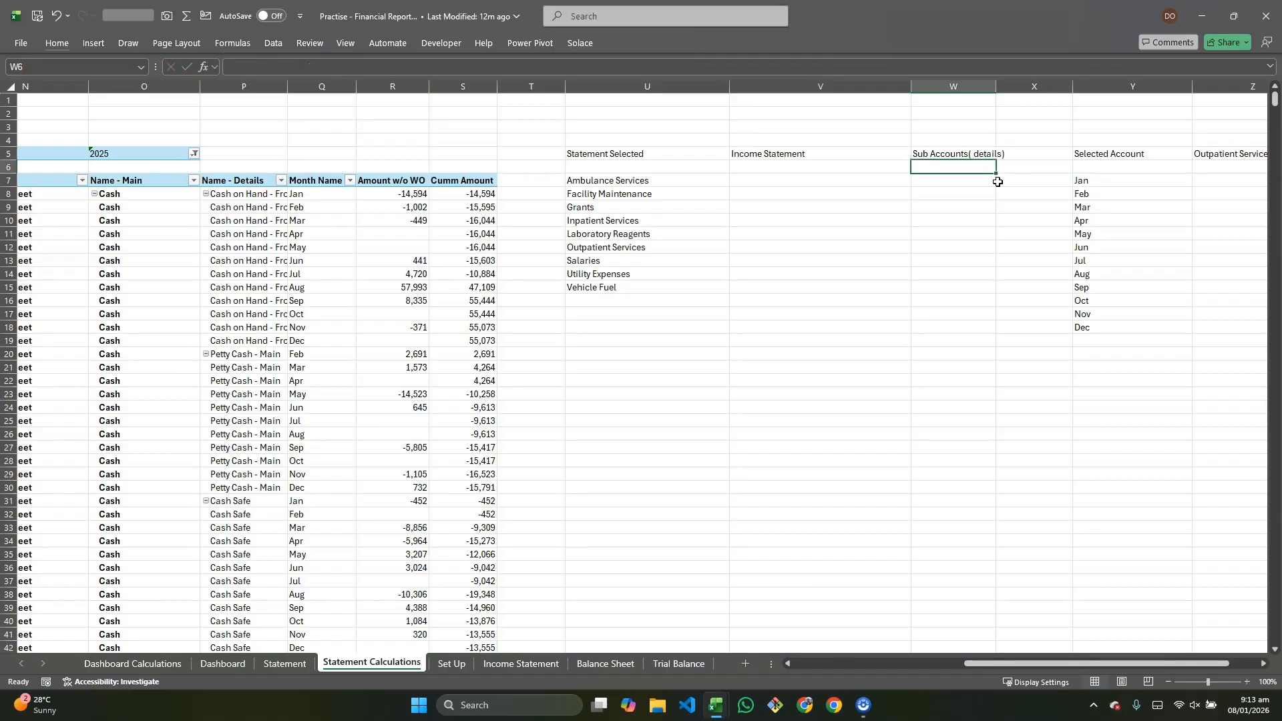
Step: Enter =FILTER(P:P,O:O=Z5) in cell W6 to list the selected account's sub-accounts
text(=sor)
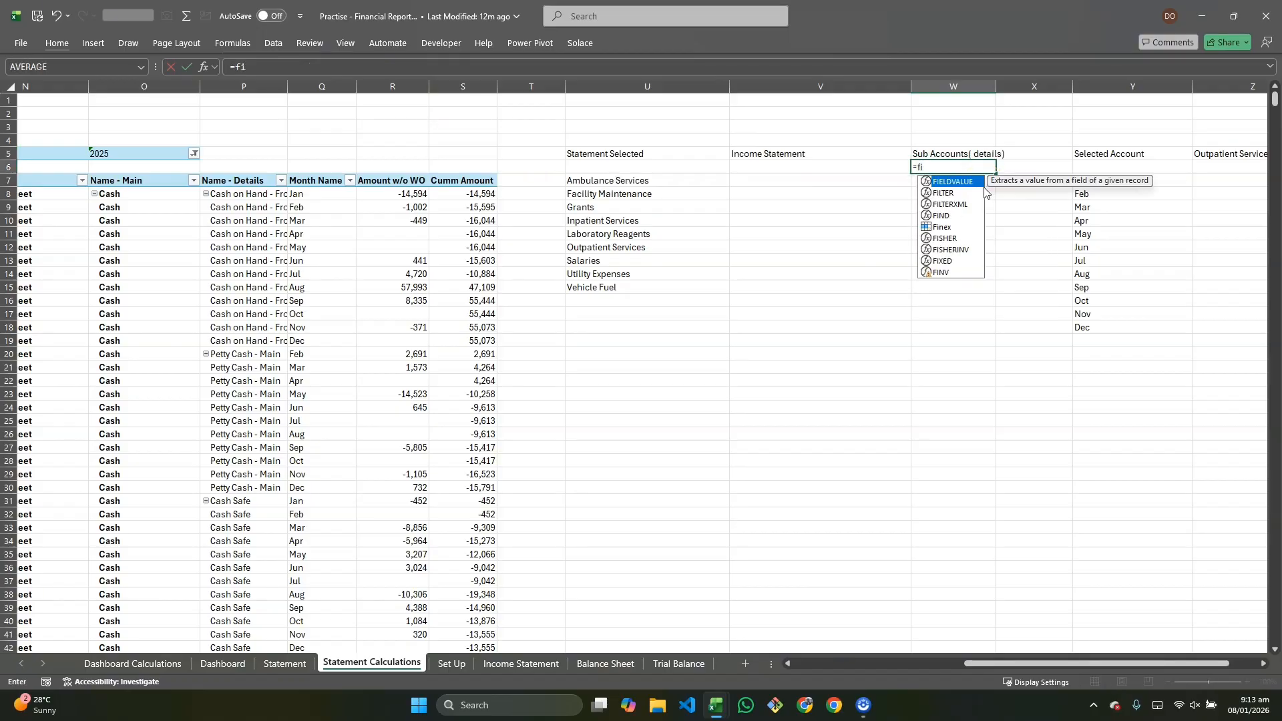
key(BackSpace)
key(BackSpace)
key(BackSpace)
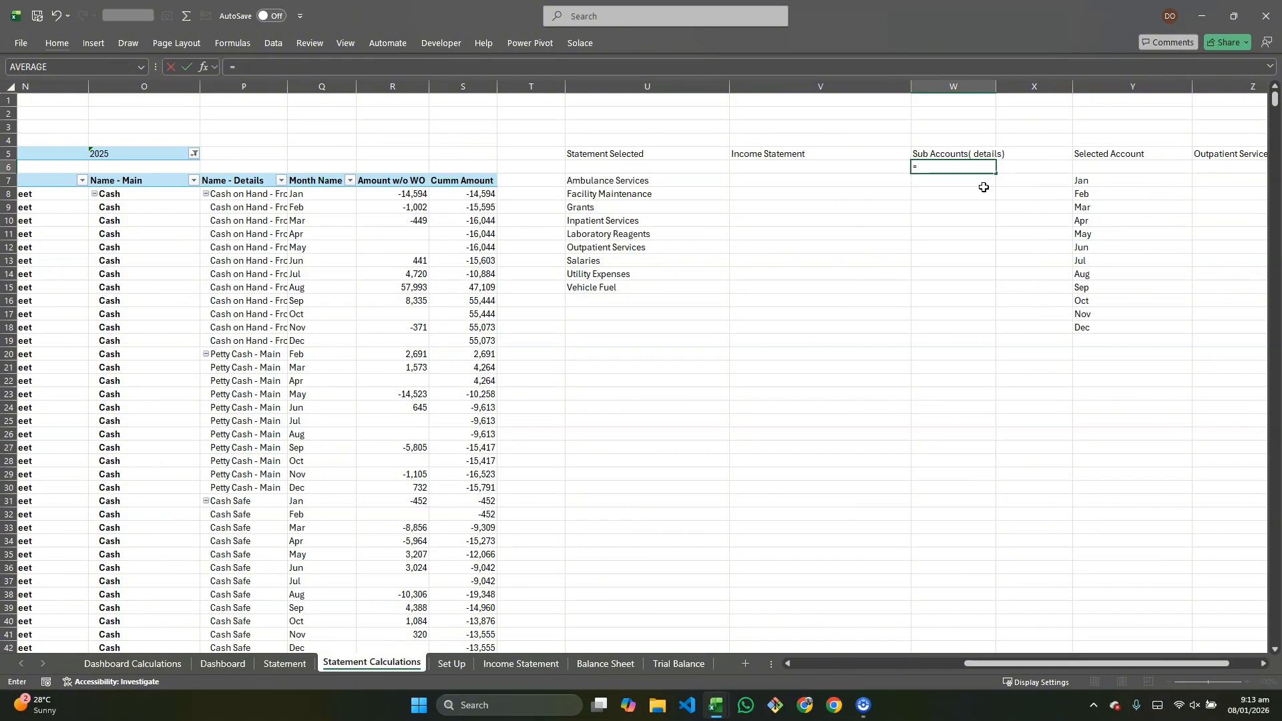
text(fitl)
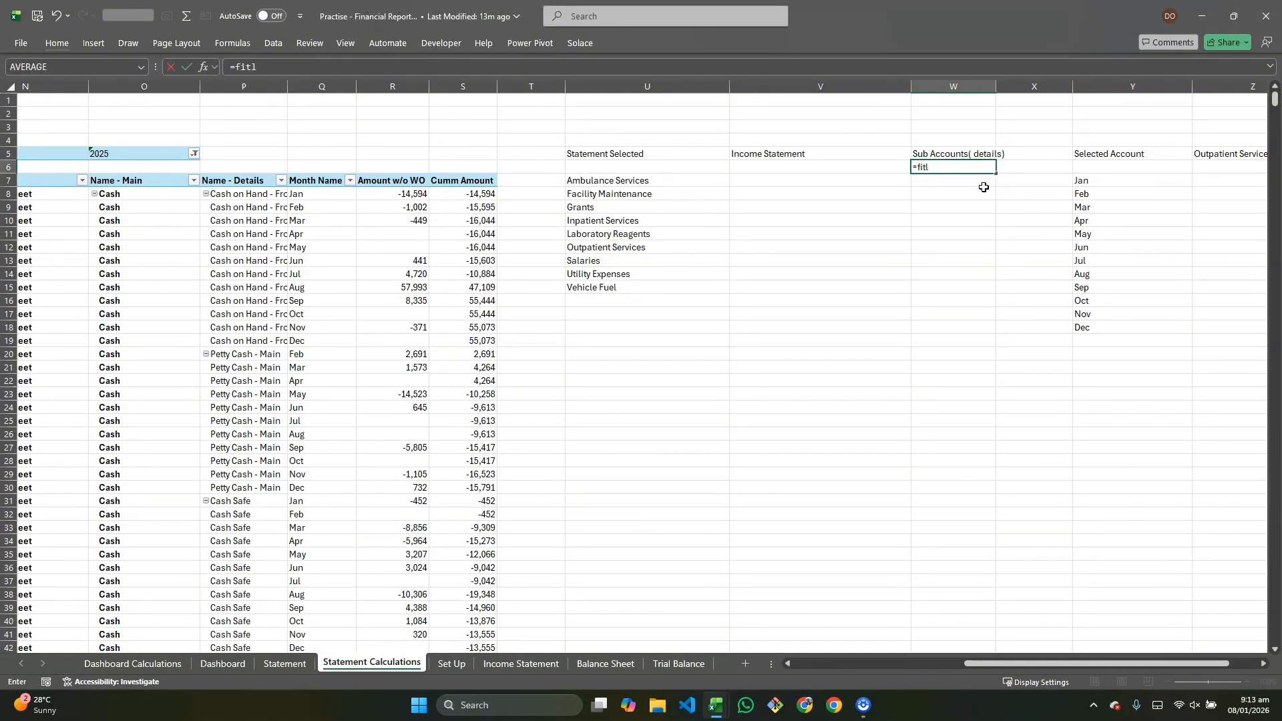
key(BackSpace)
key(BackSpace)
text(l)
key(Tab)
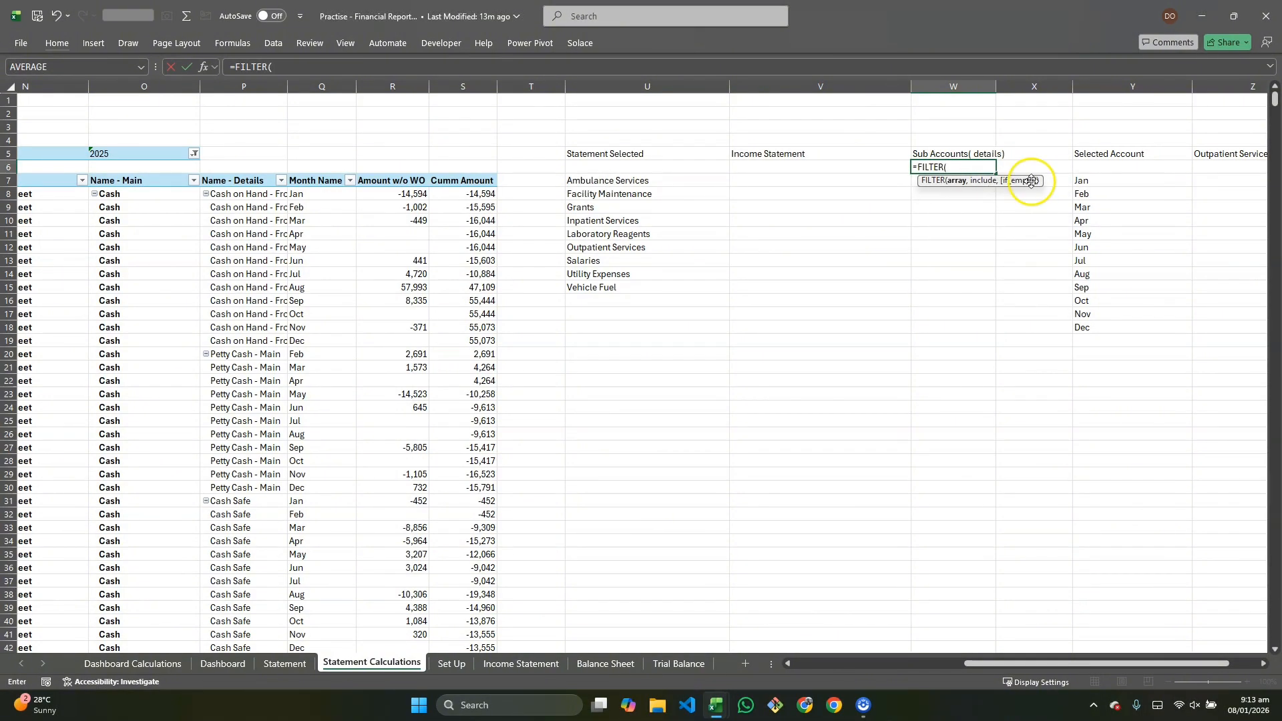
click(244, 86)
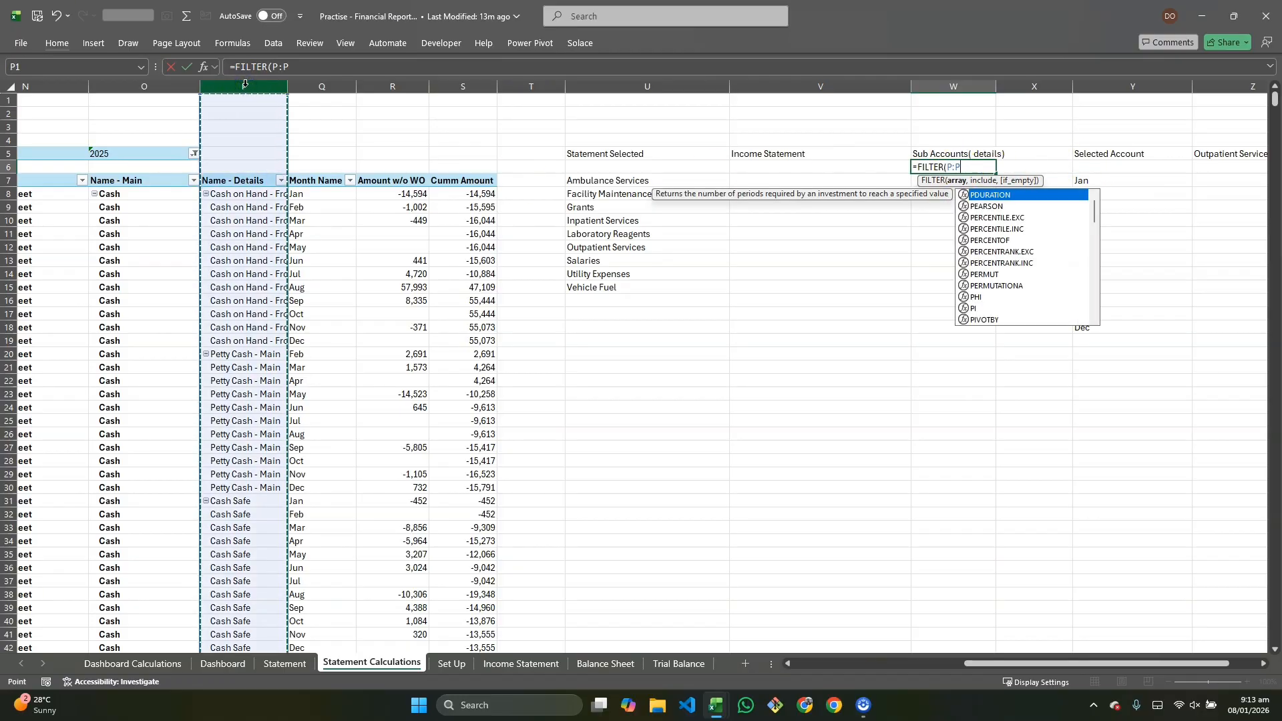
text(,)
click(137, 86)
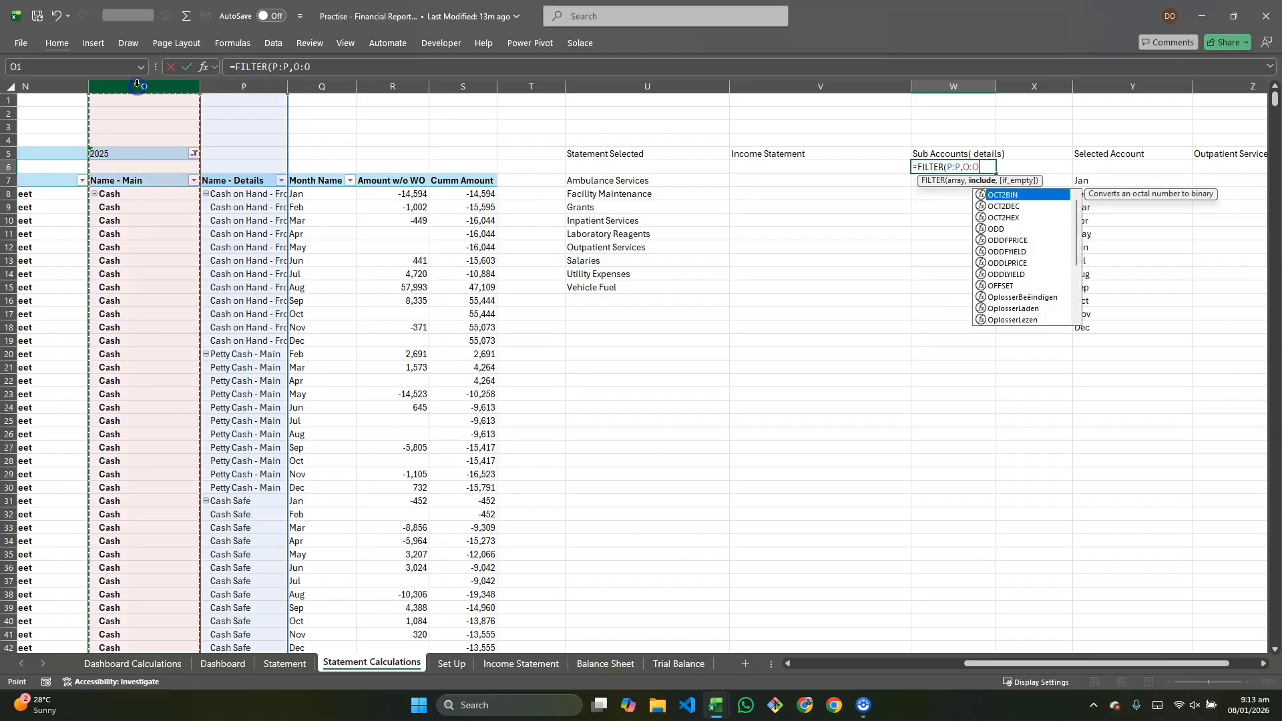
text(=)
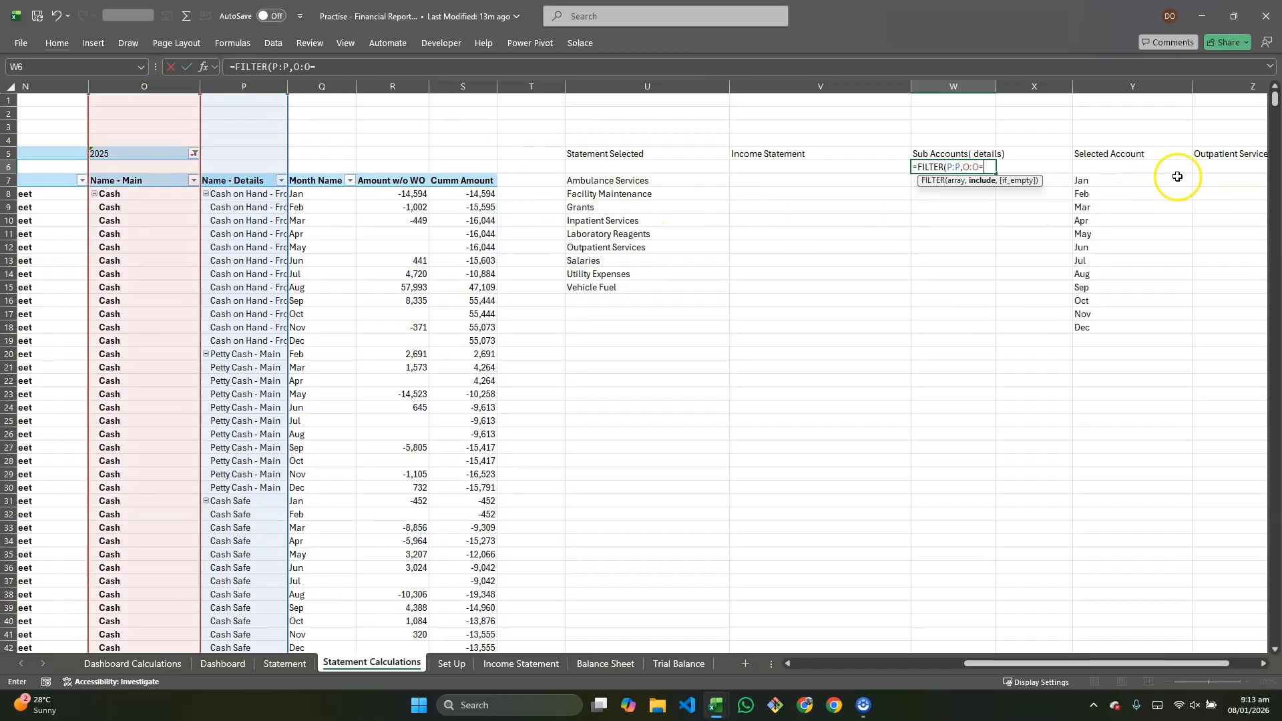
click(1212, 154)
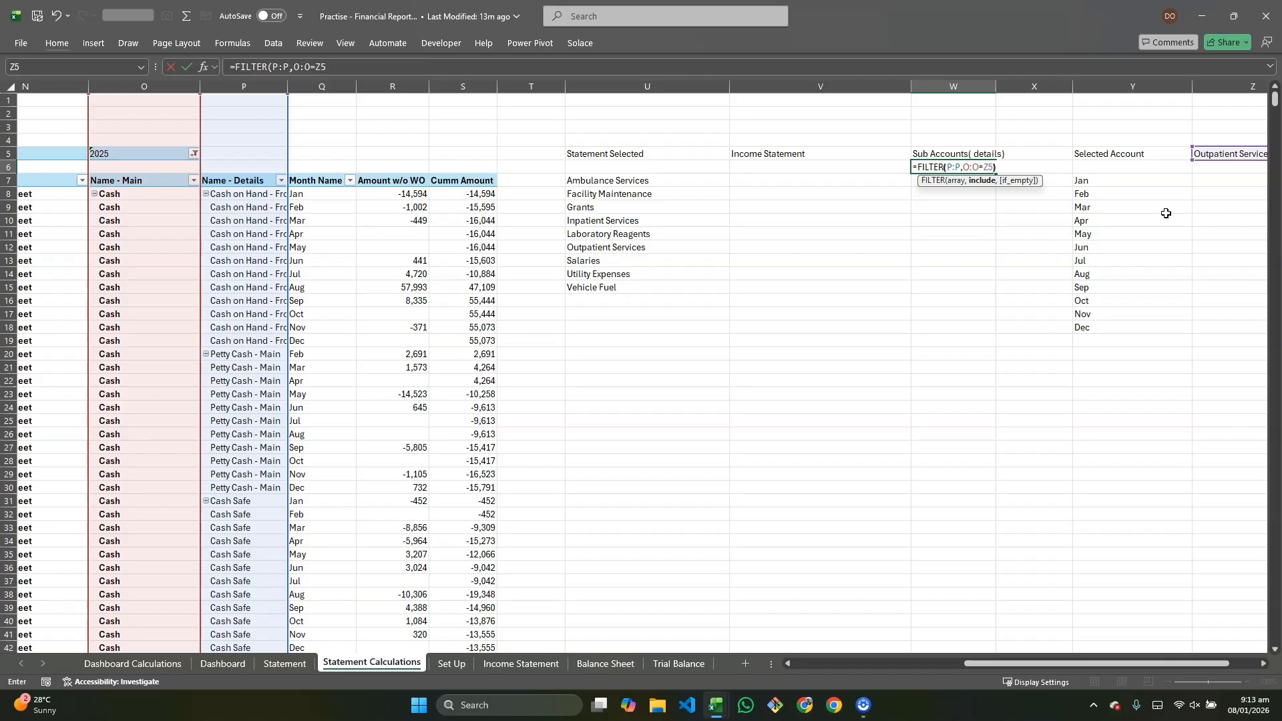
key(Return)
Step: Wrap W6's formula in UNIQUE so it becomes =UNIQUE(FILTER(P:P,O:O=Z5))
click(954, 168)
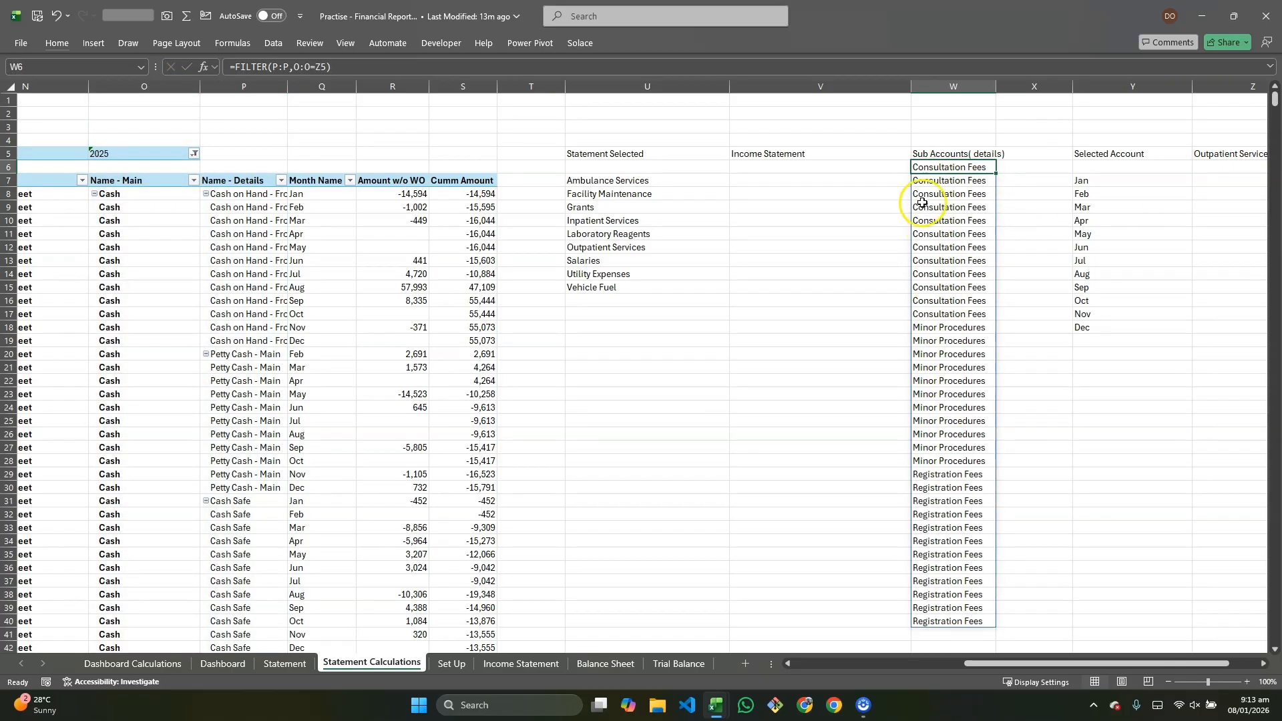
double_click(918, 166)
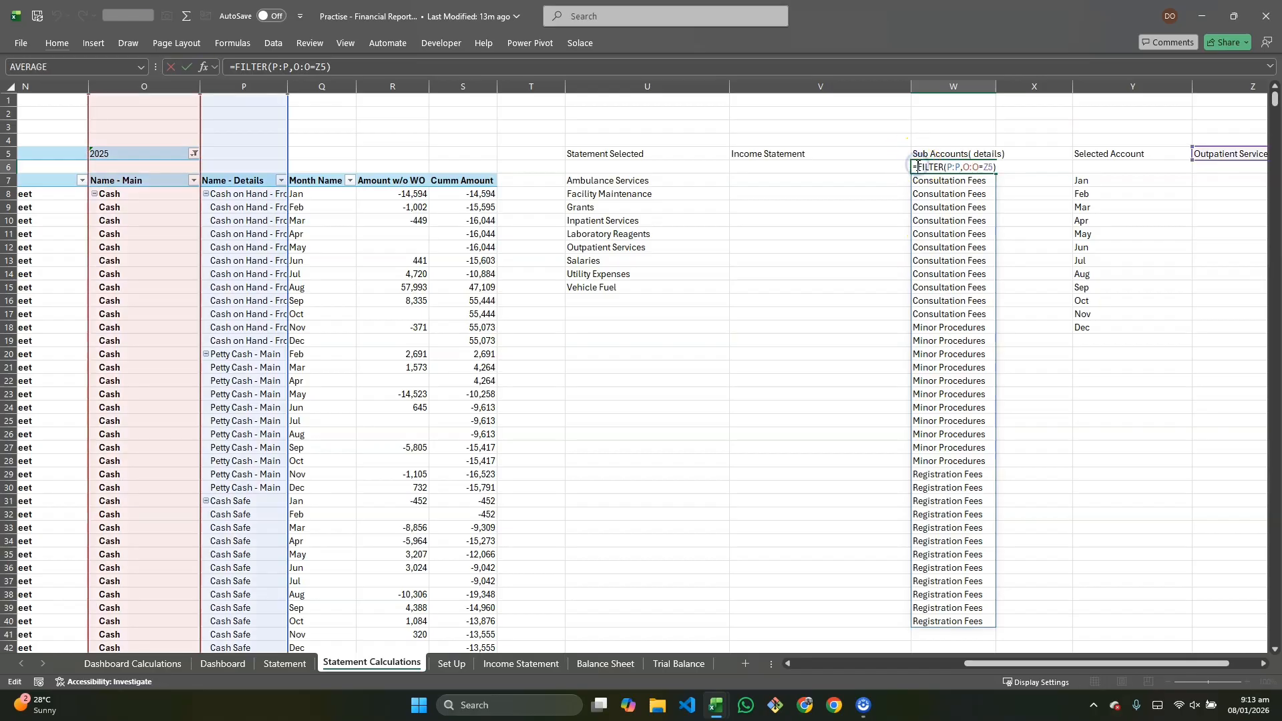
text(UNIQUE()
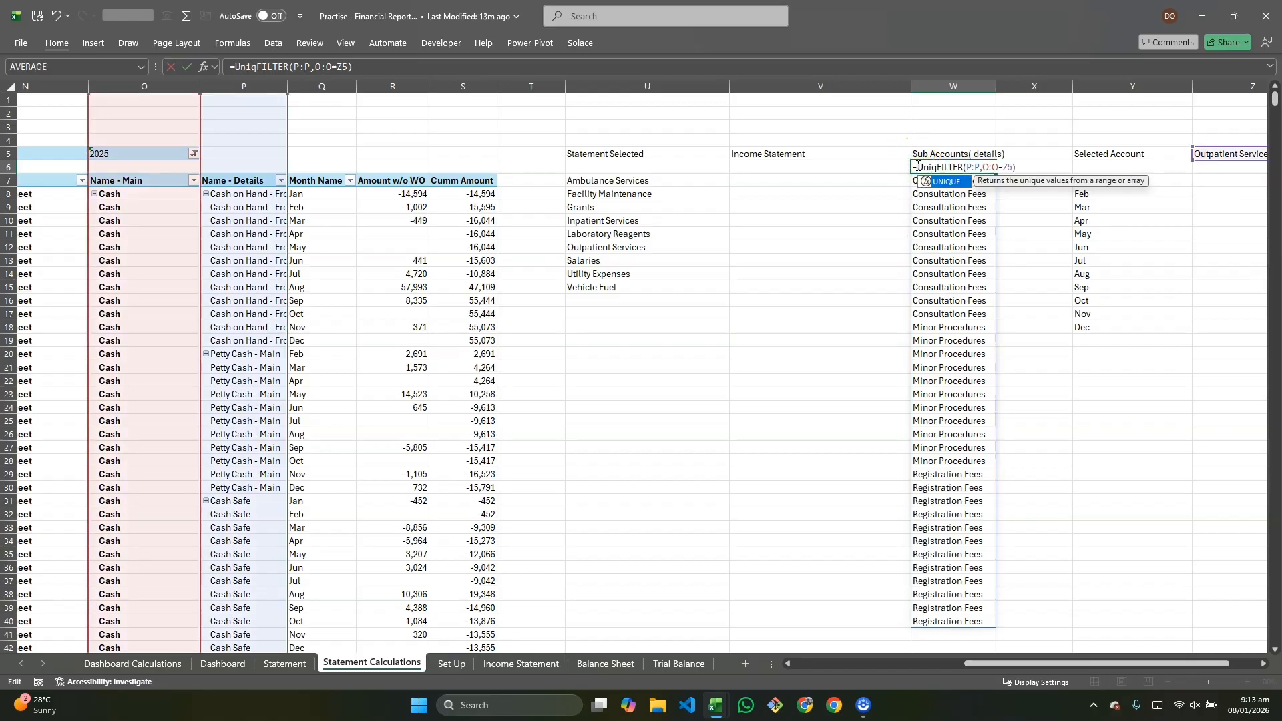
click(1037, 168)
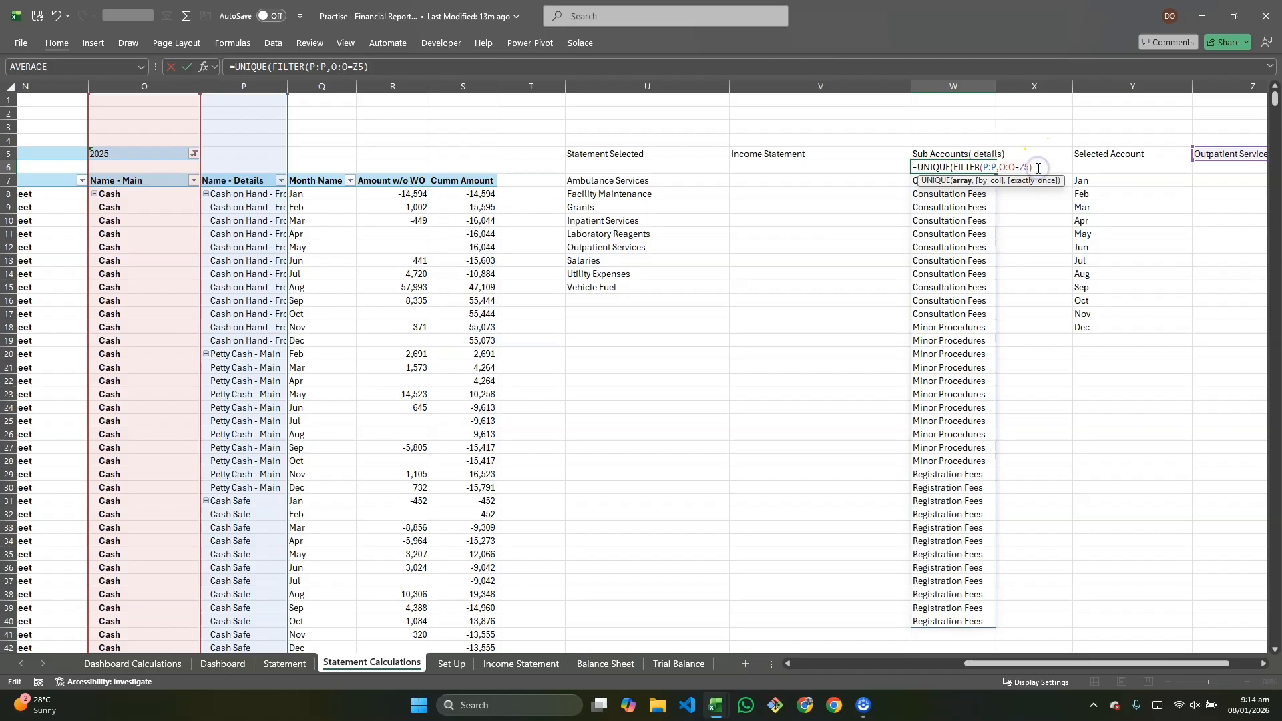
text())
key(Return)
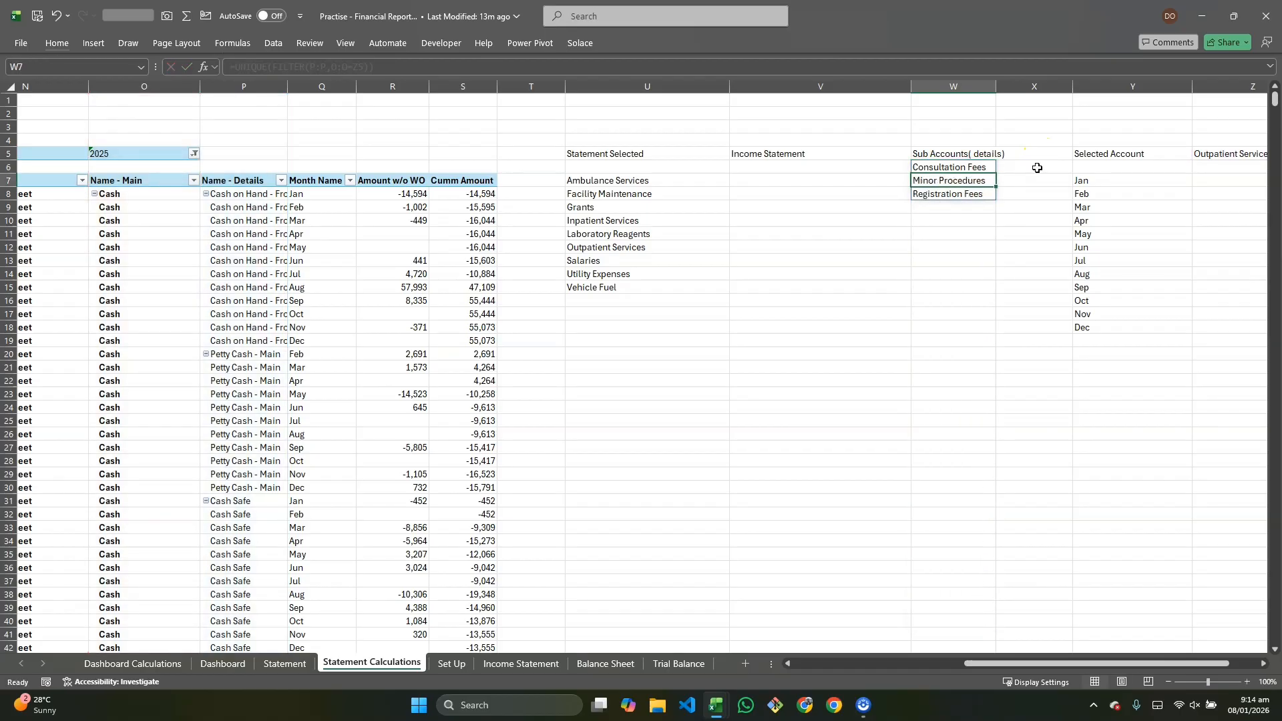
click(968, 166)
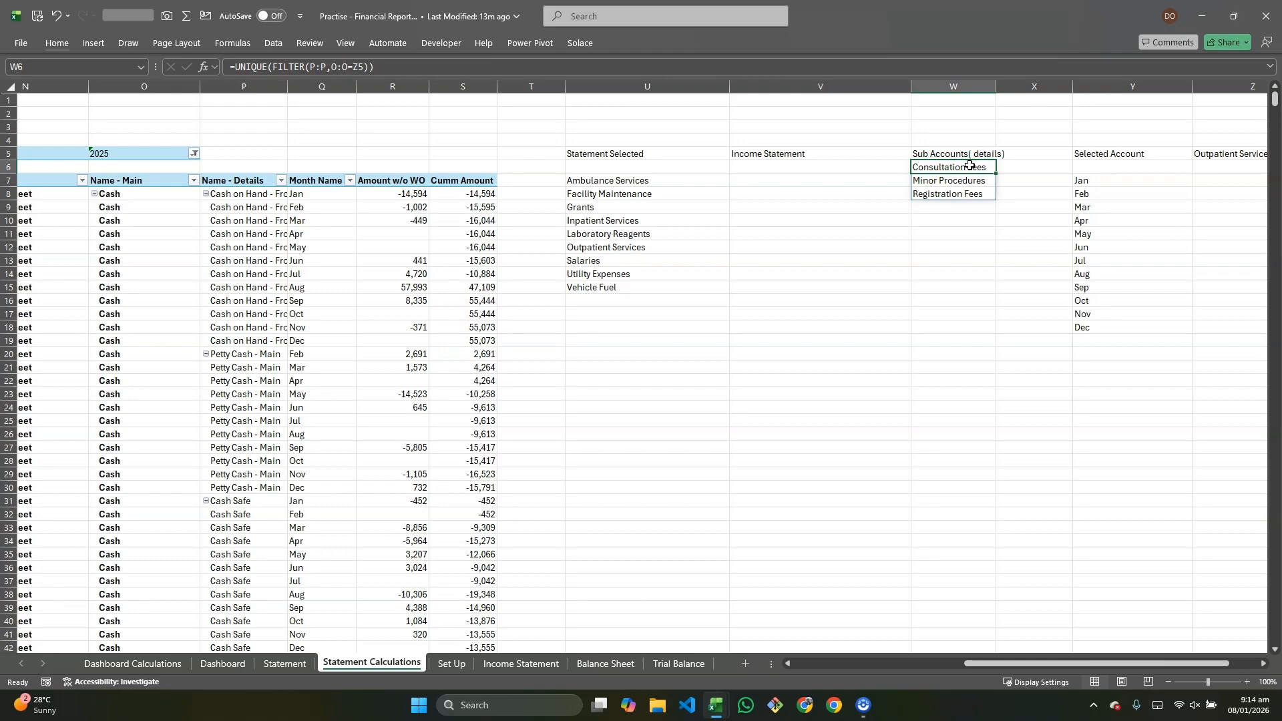
click(1022, 167)
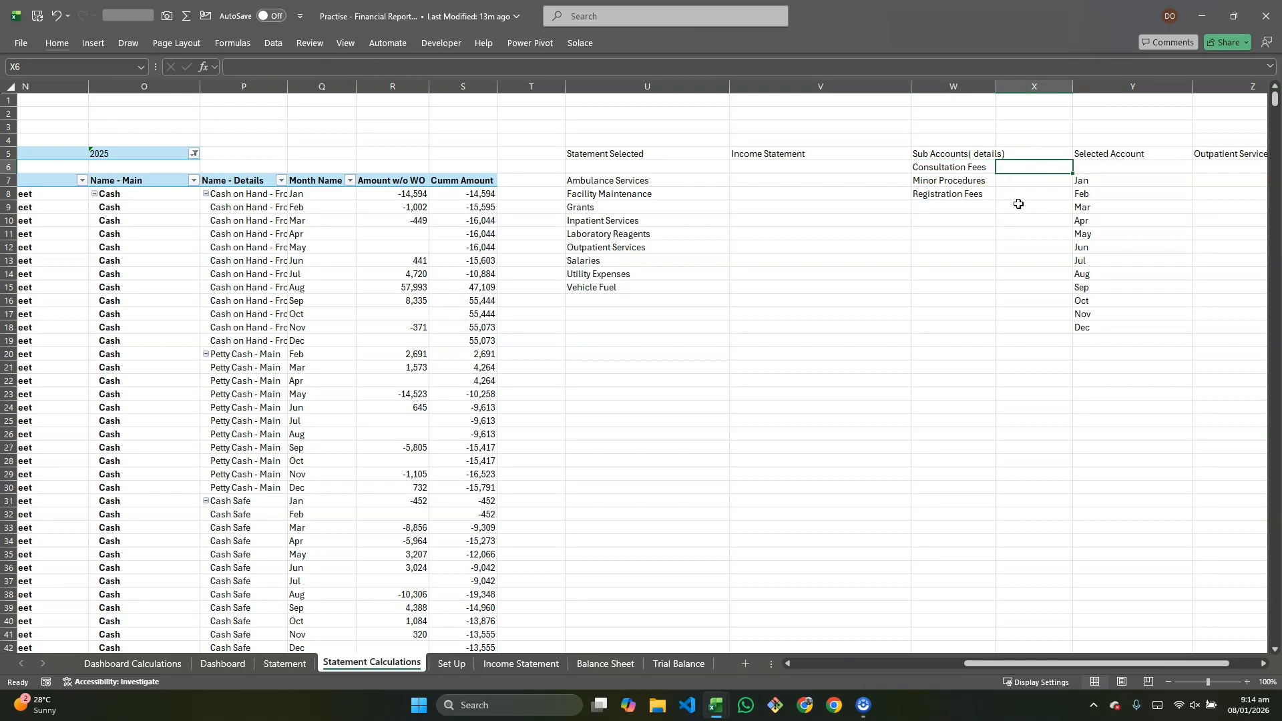
click(967, 170)
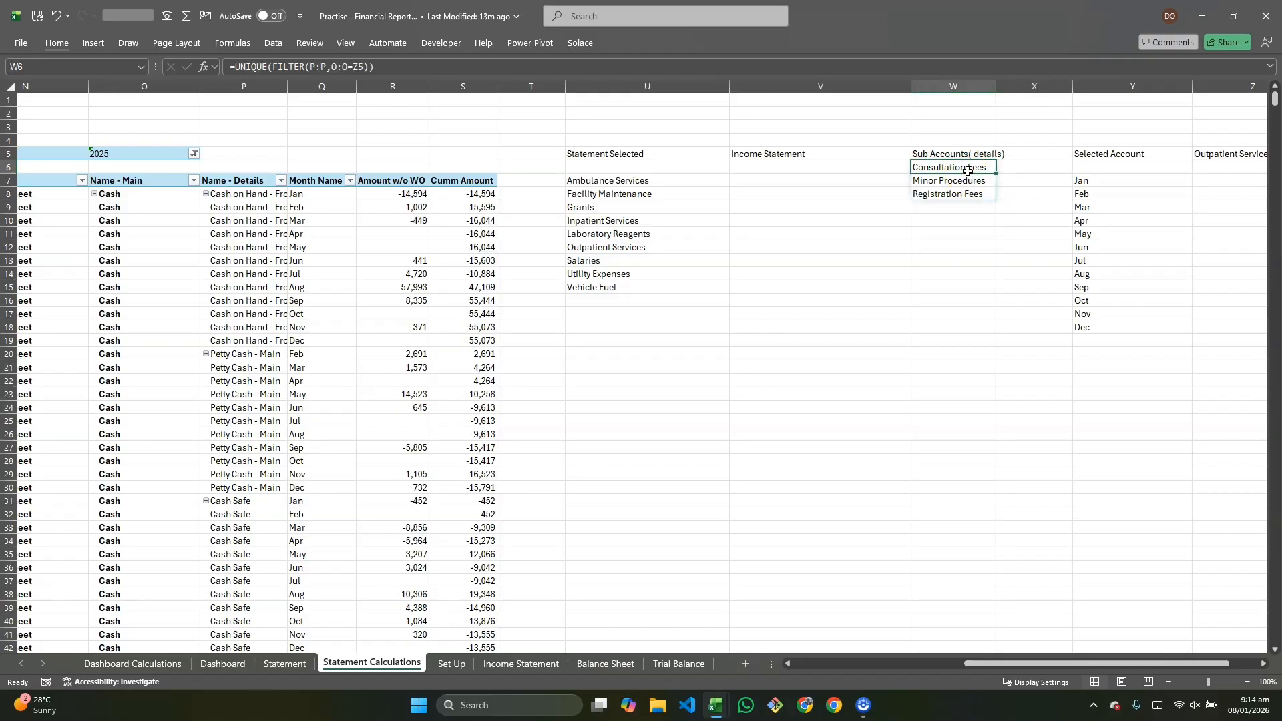
key(Delete)
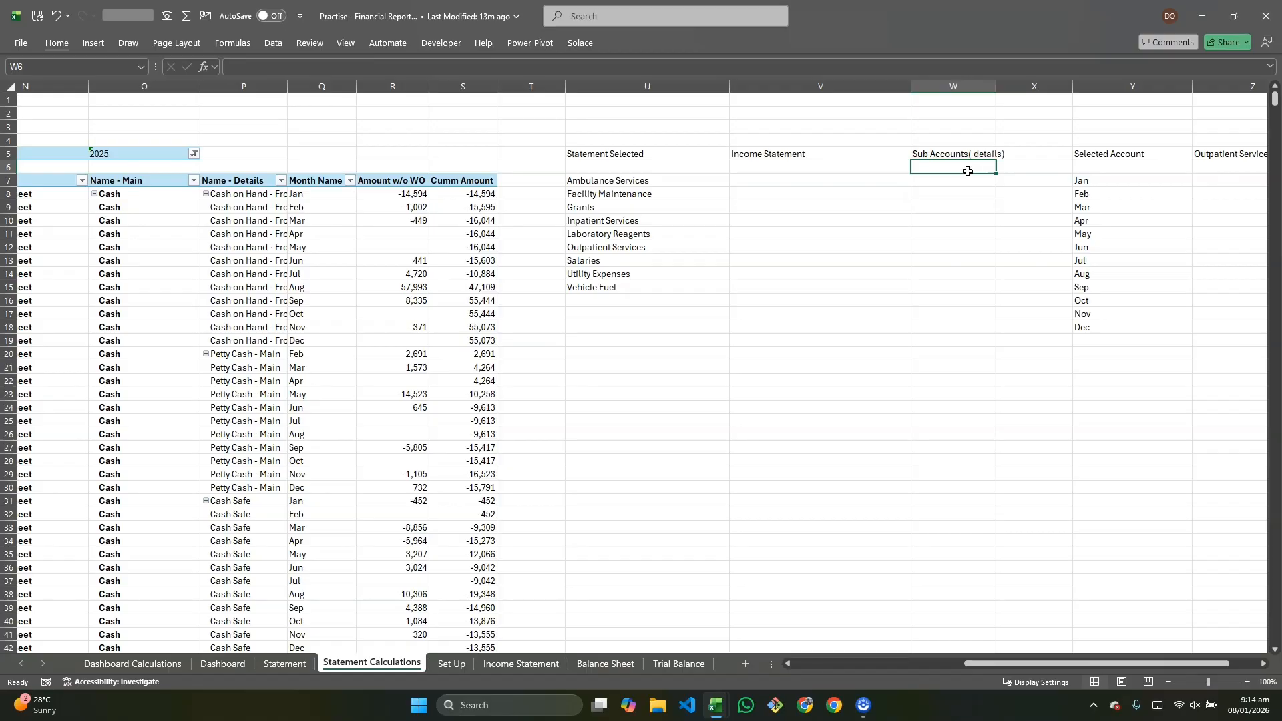
key(ctrl+z)
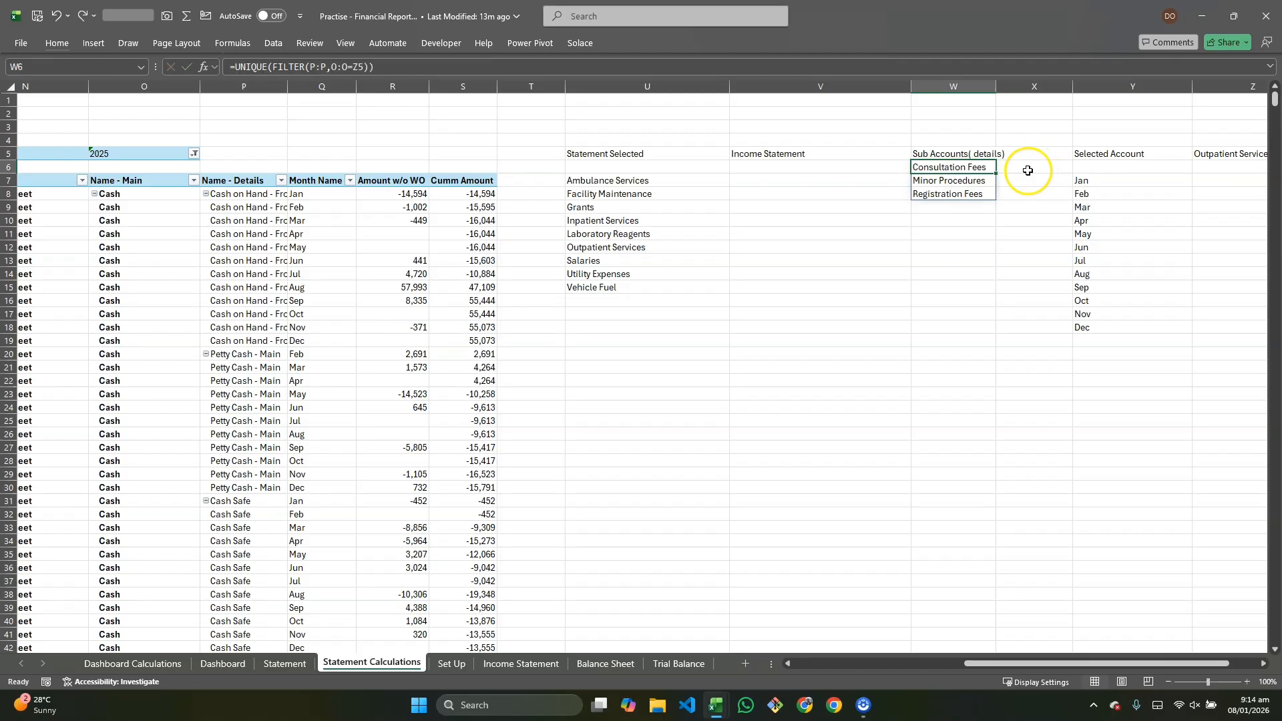
Step: Replace W6's formula with =GROUPBY(P:P,R:R,SUM,,0,,O:O=Z5) to total amounts per sub-account for the selected account
key(Delete)
text(=GROUPBY()
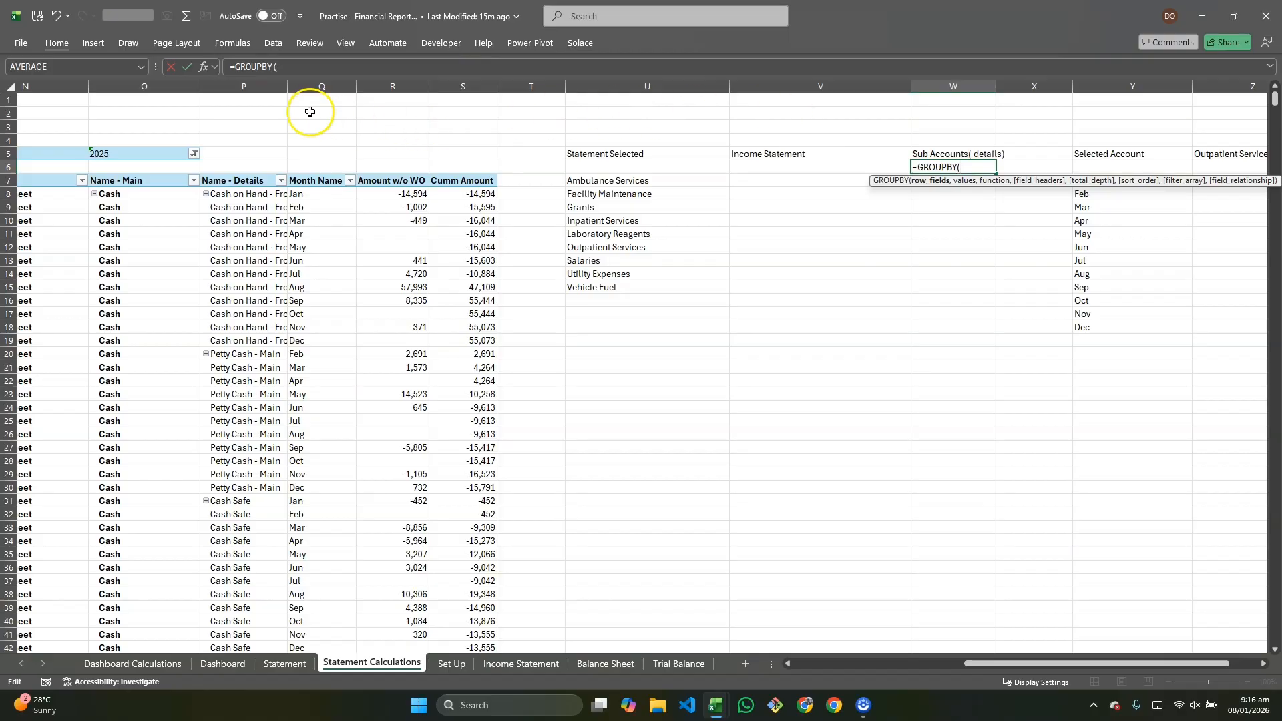
click(244, 87)
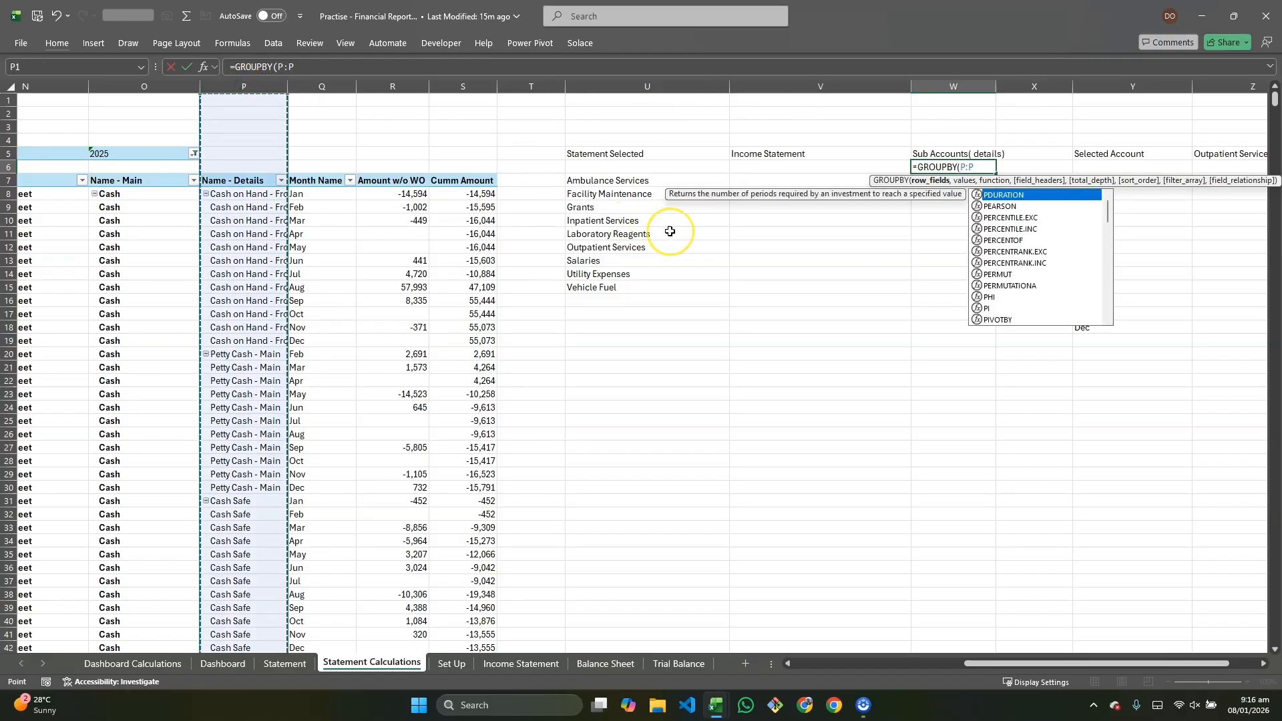
text(,)
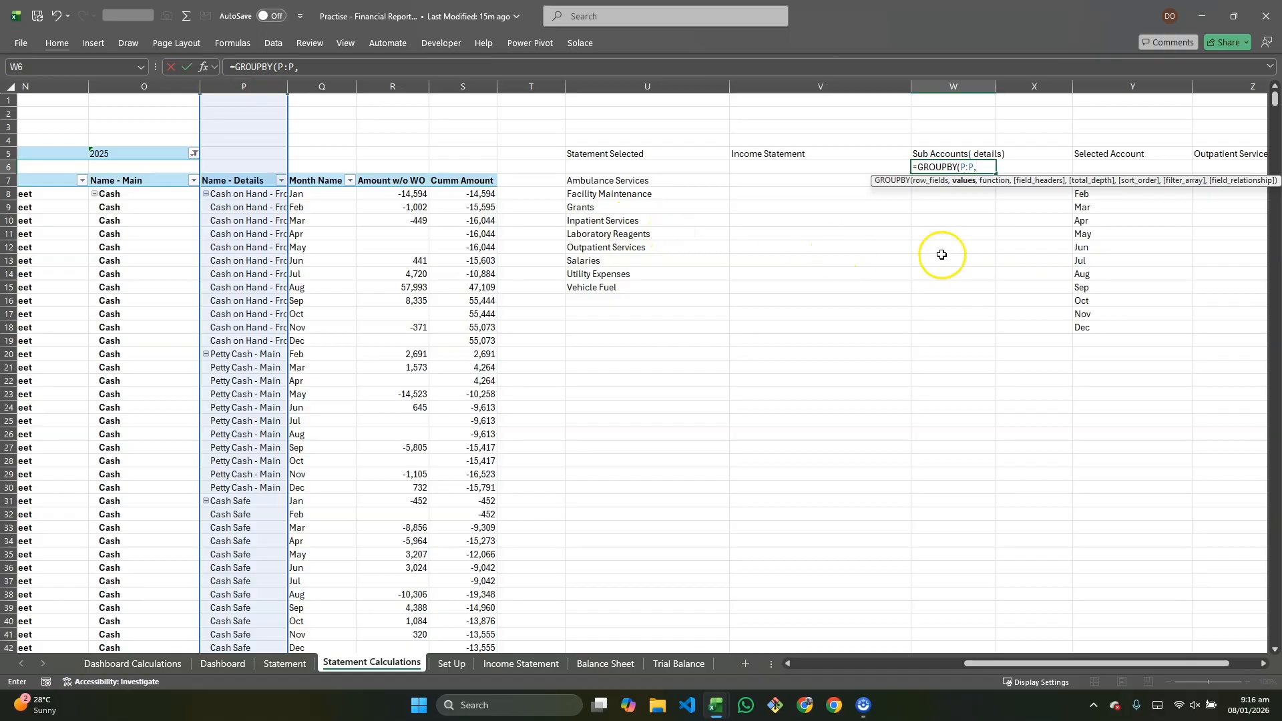
click(400, 87)
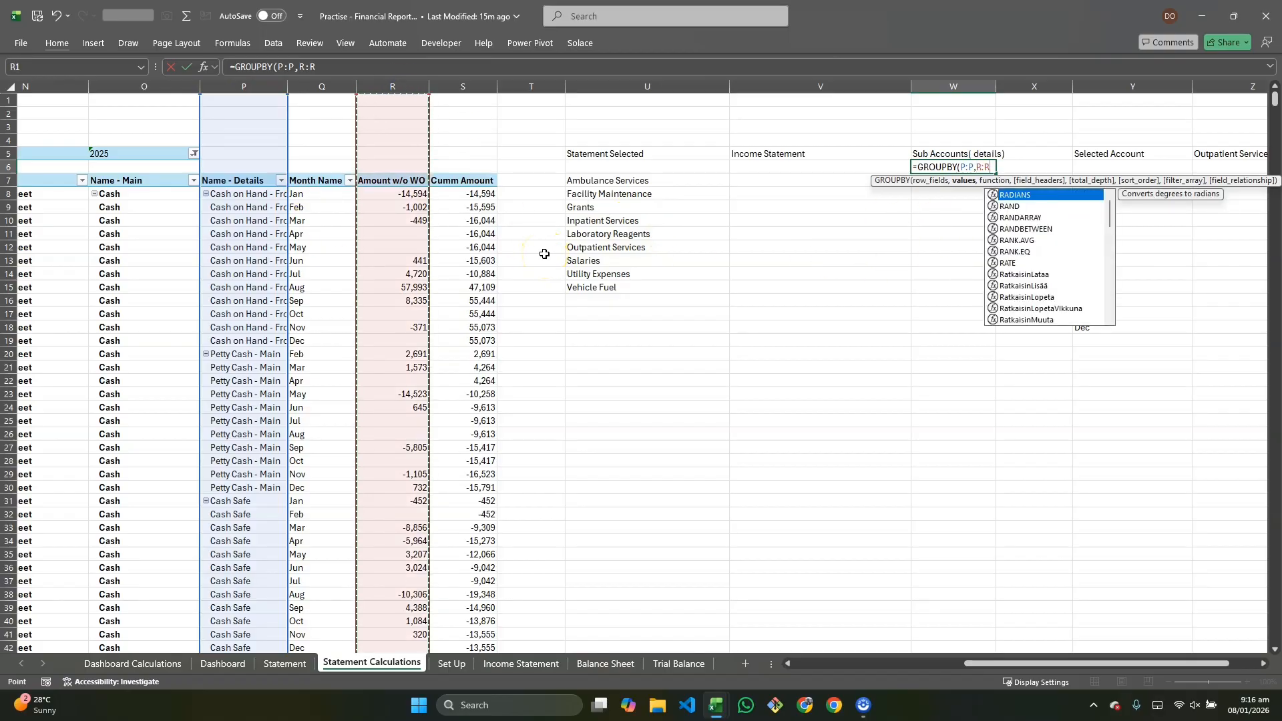
text(,)
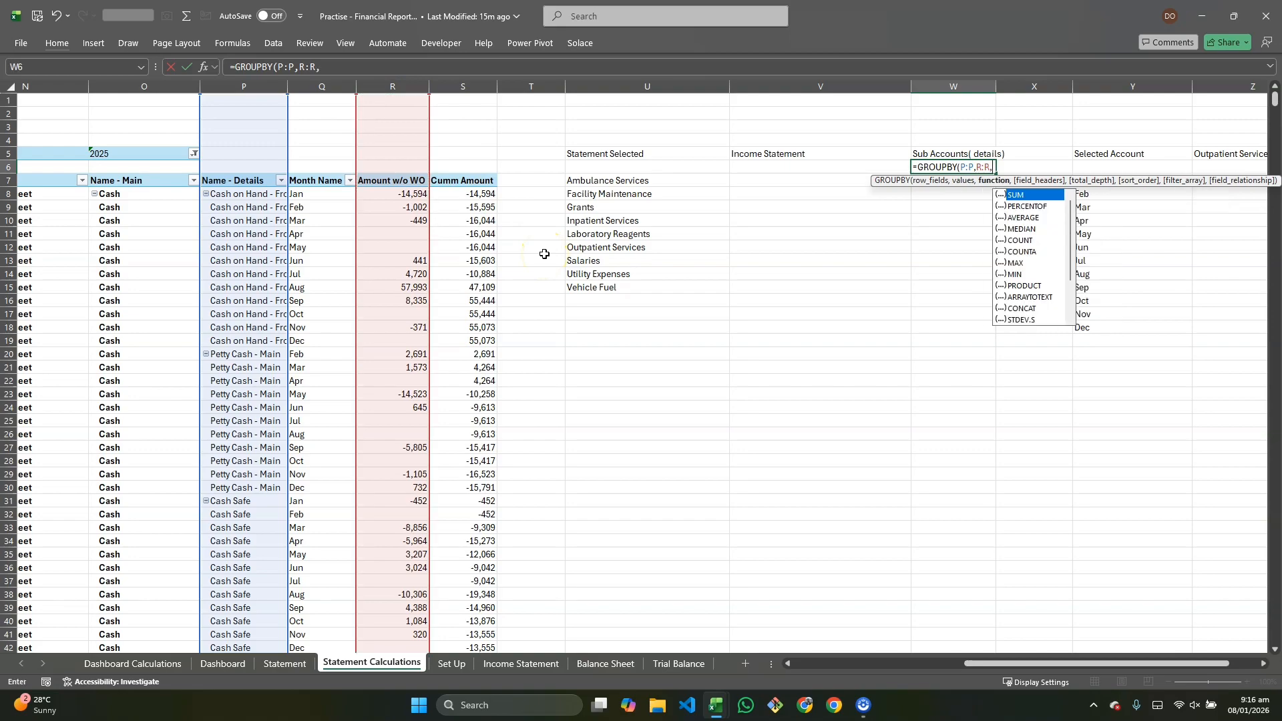
double_click(1061, 198)
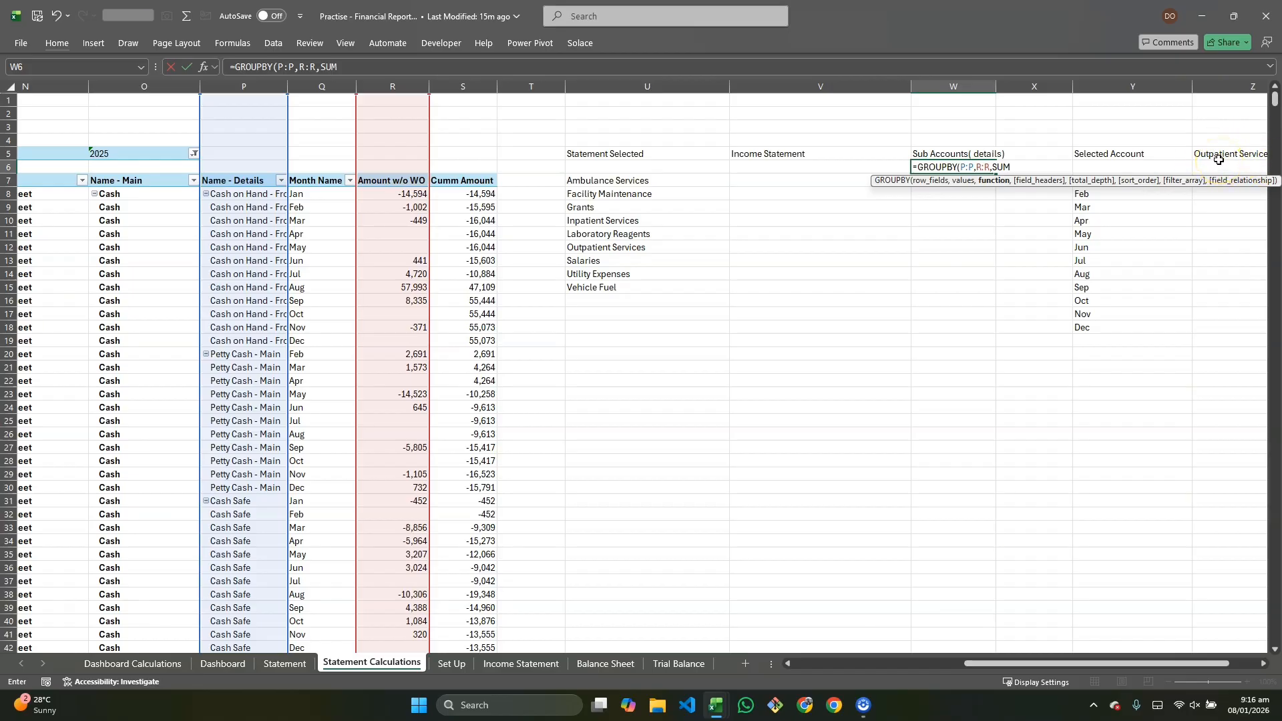
text(,,)
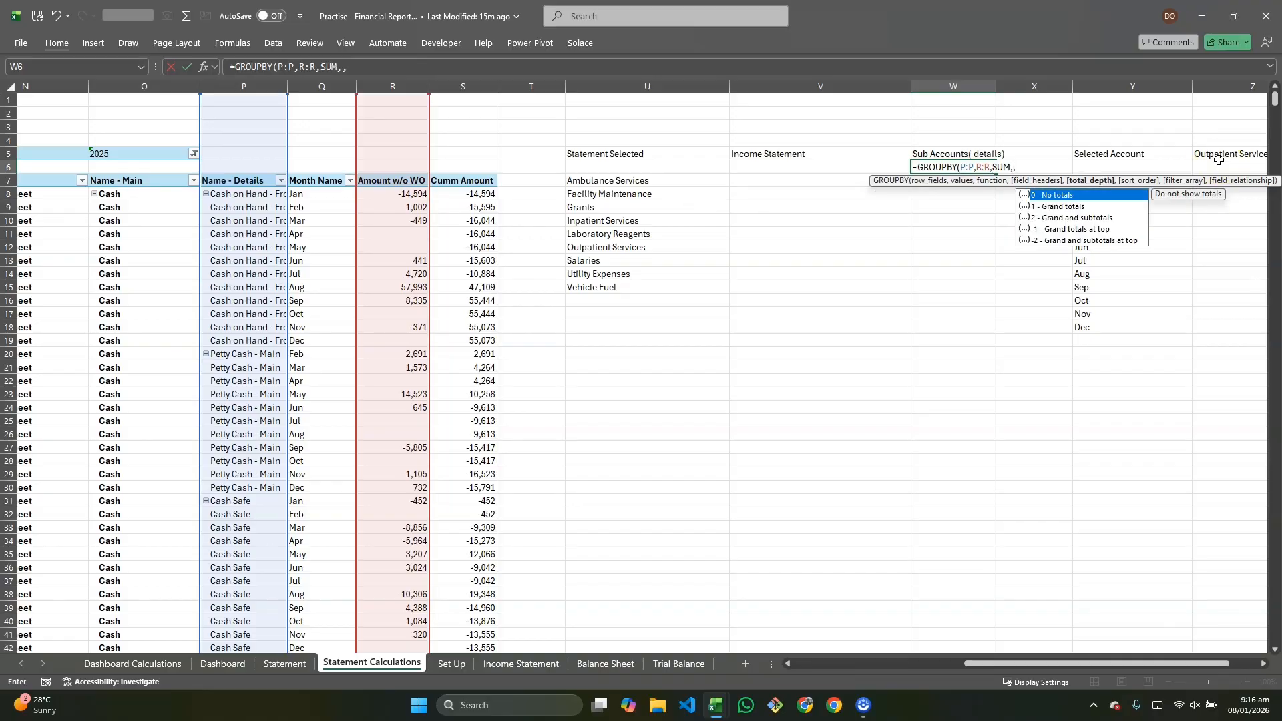
text(0,)
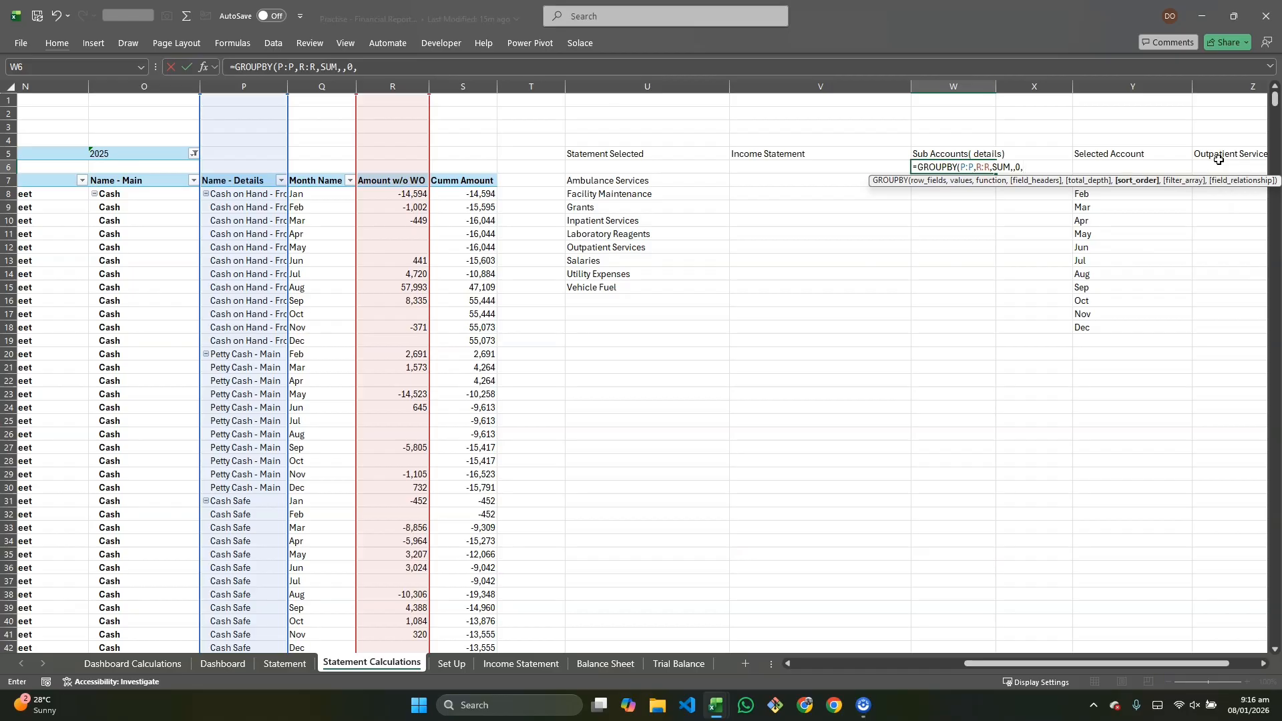
text(,)
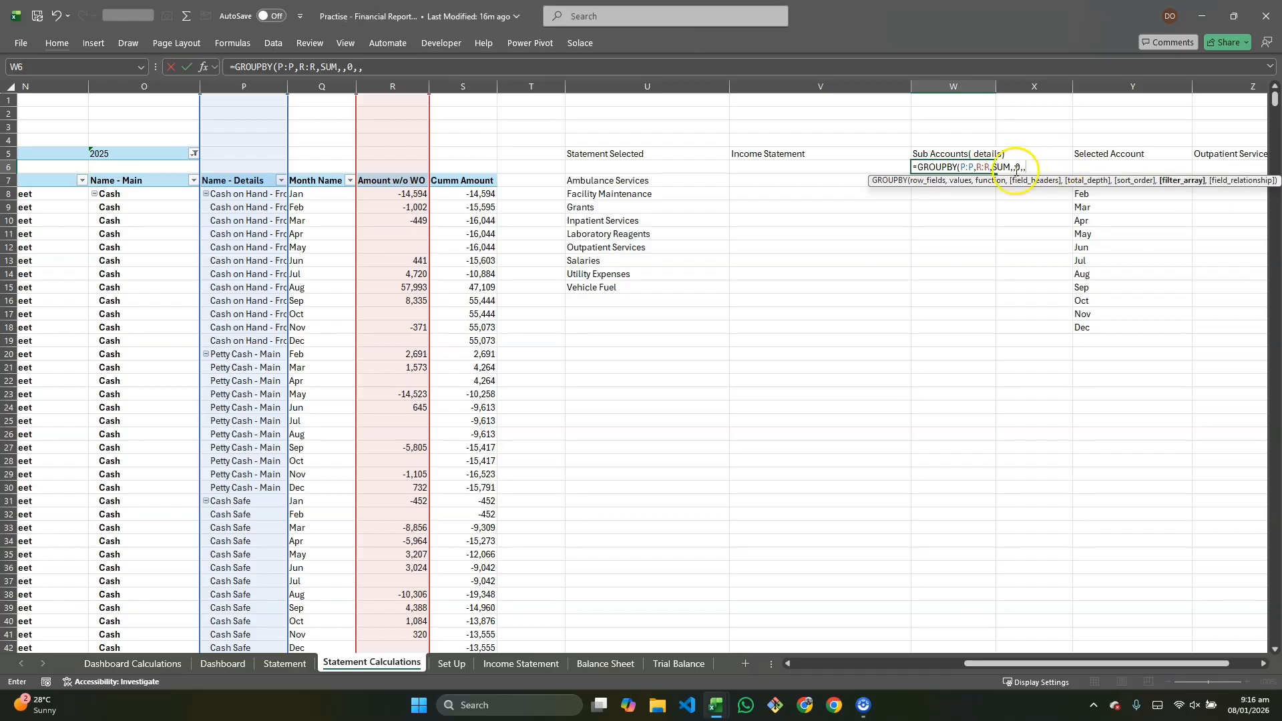
click(132, 86)
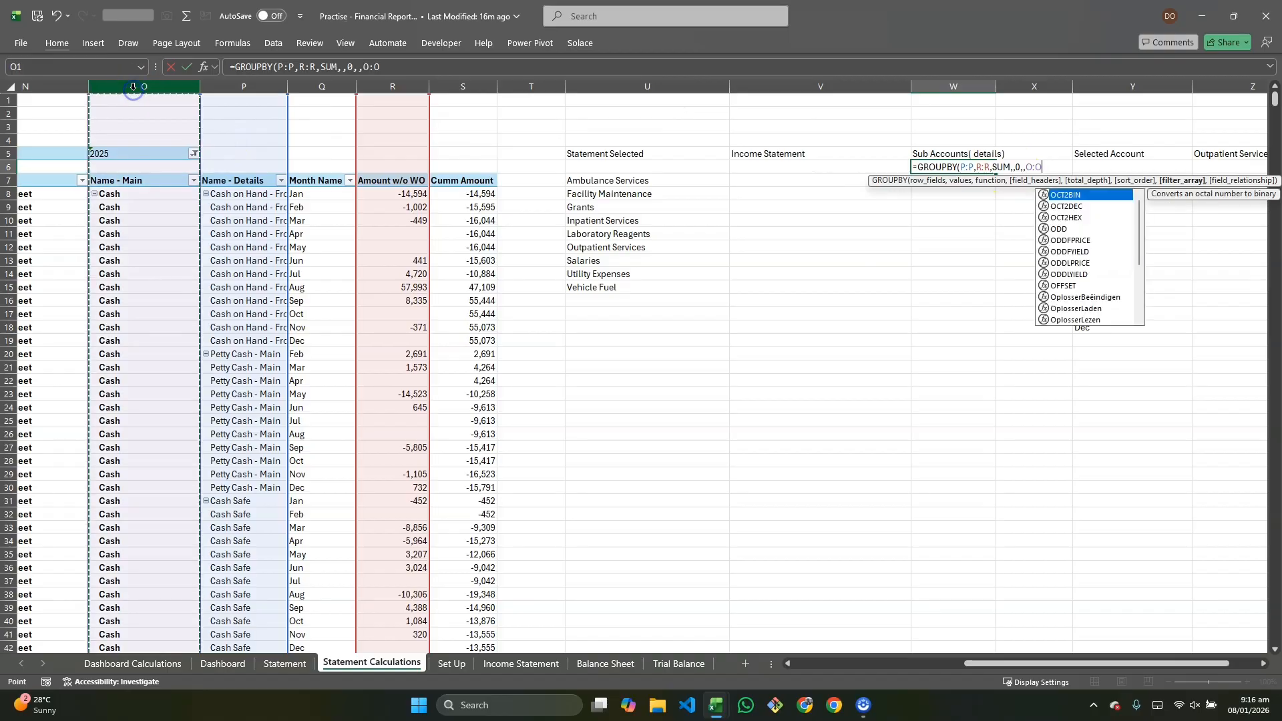
text(=)
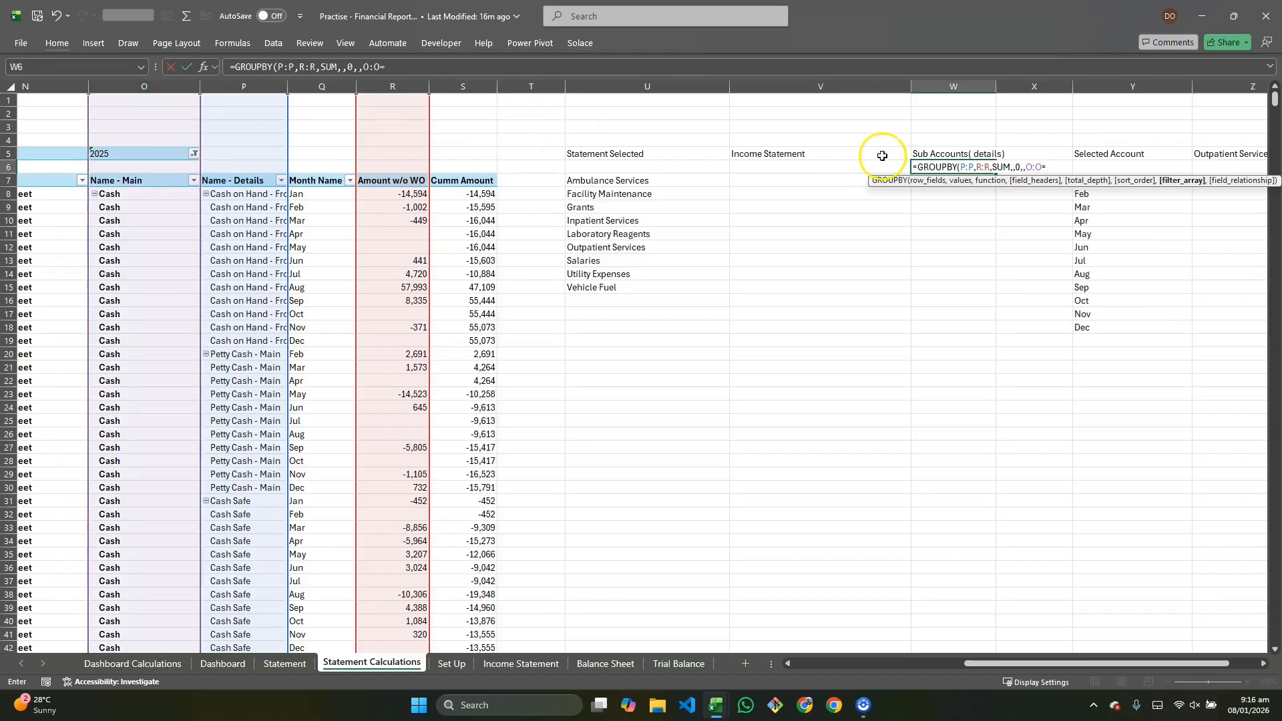
click(1255, 156)
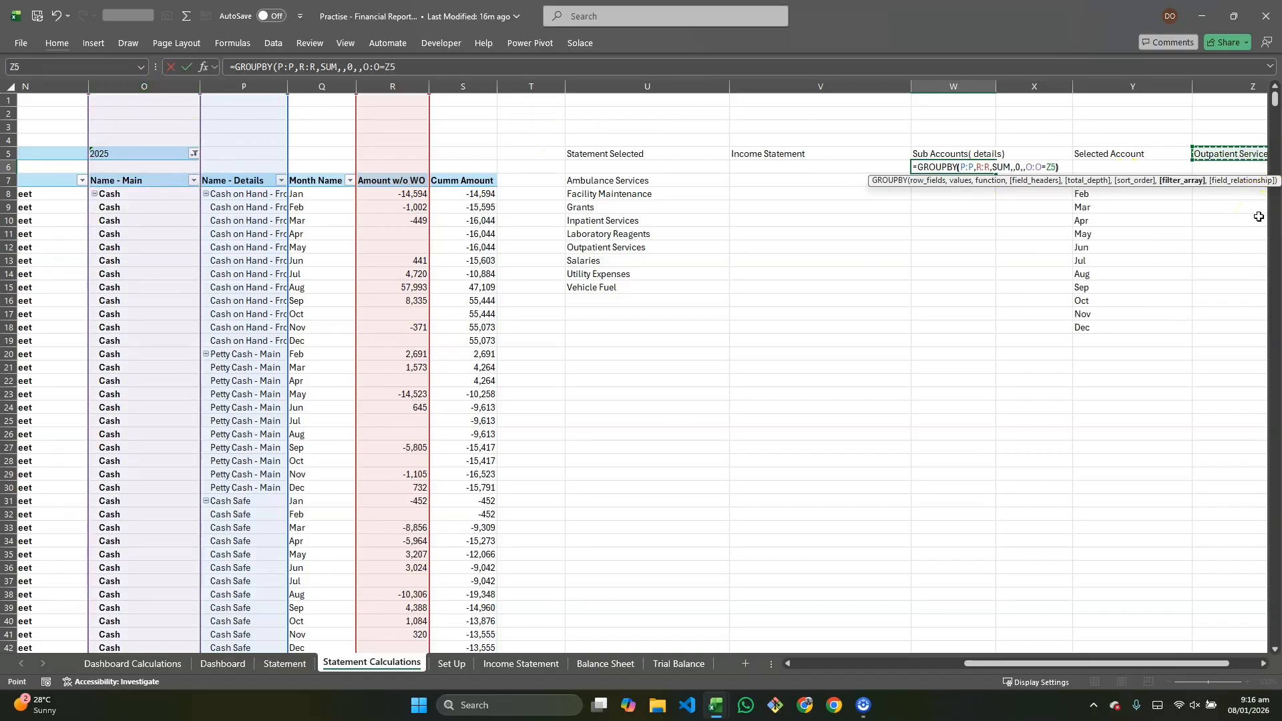
key(Return)
Step: Apply comma number formatting to the sub-account totals in X6:X8
click(915, 329)
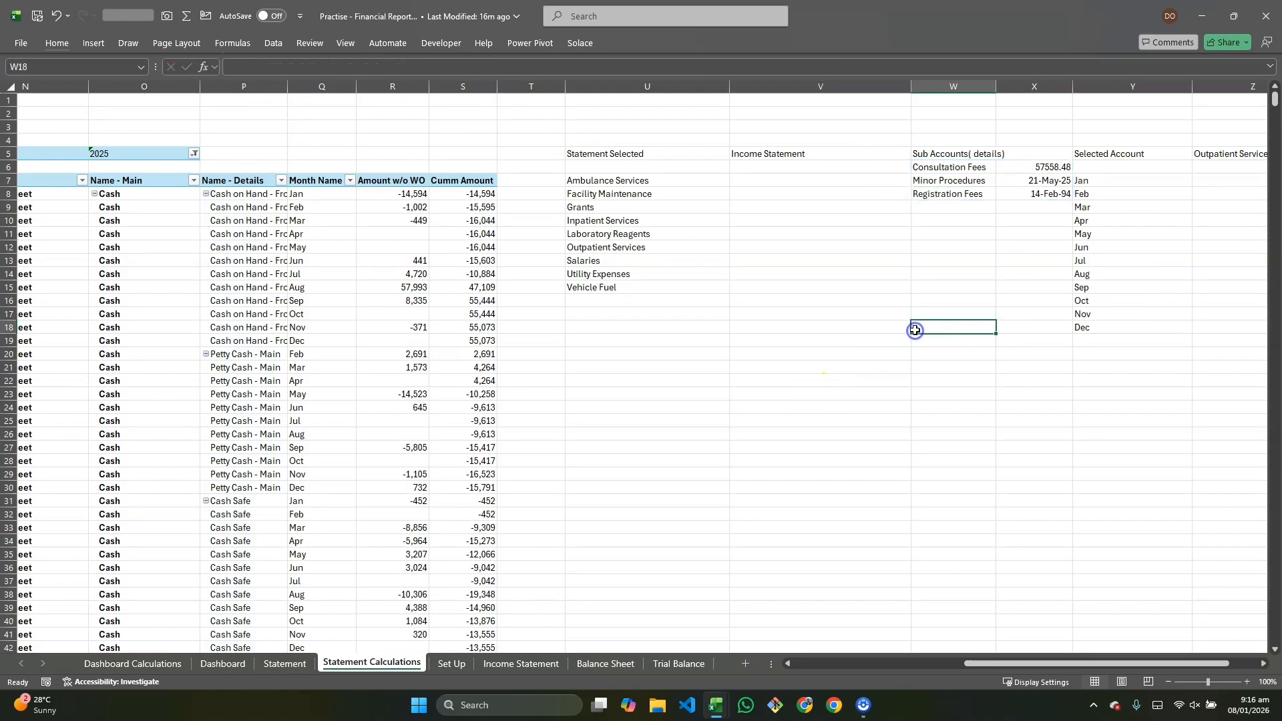
drag(1041, 163, 1039, 193)
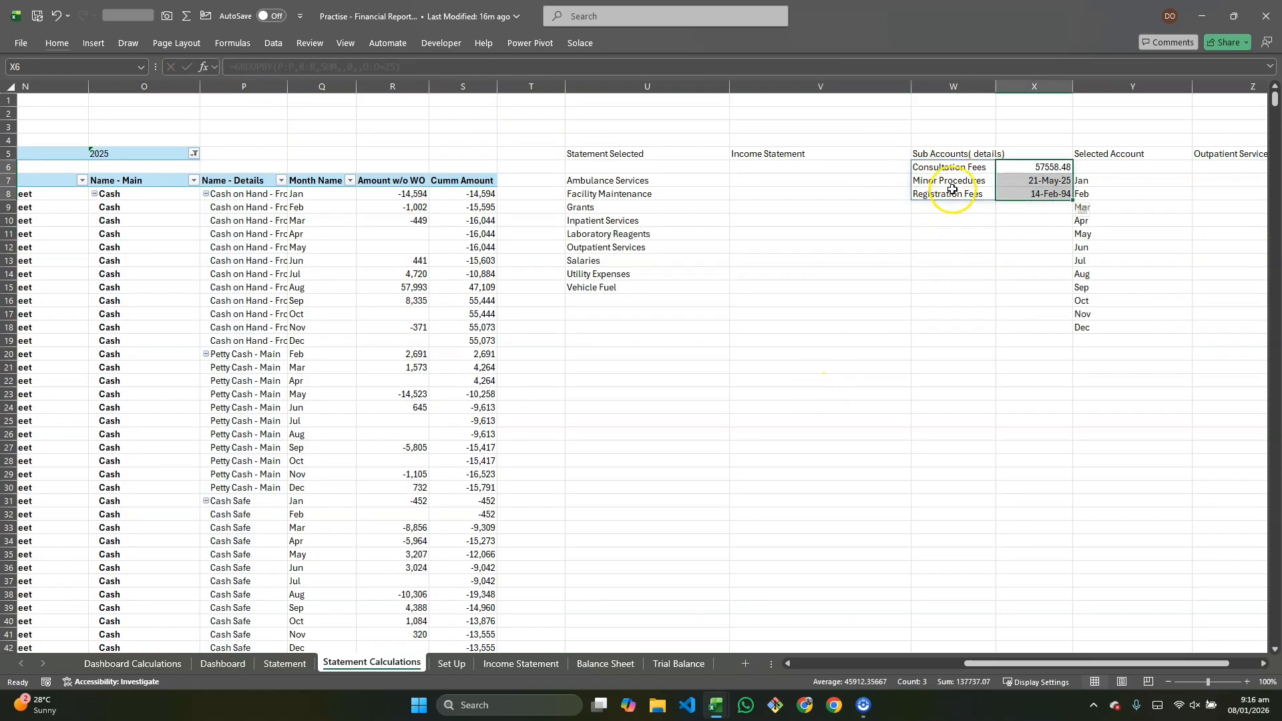
click(57, 43)
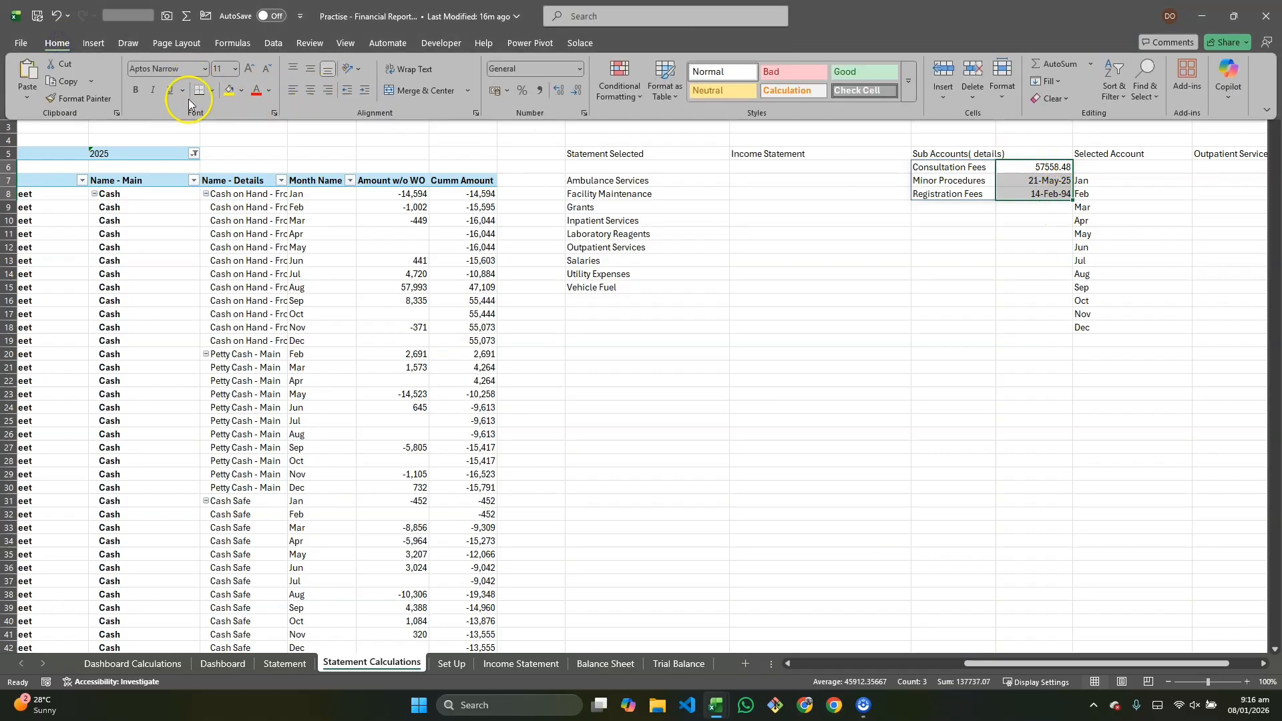
click(542, 89)
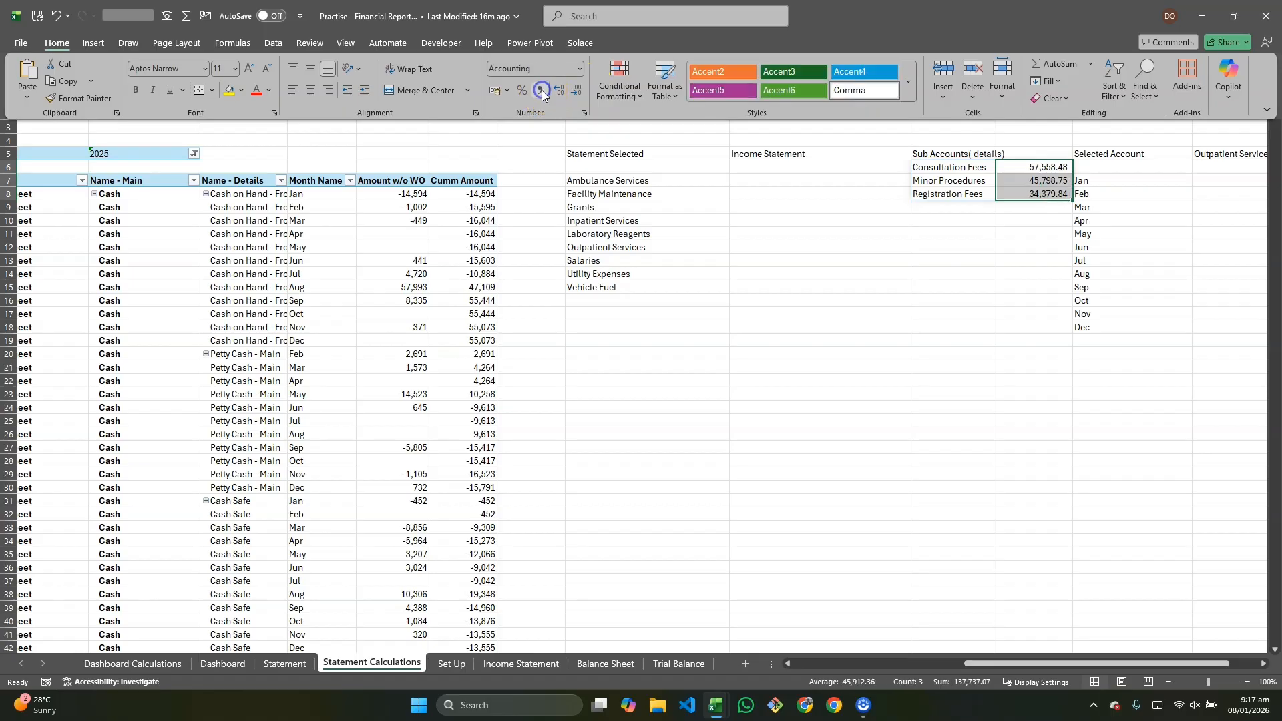
click(955, 274)
click(973, 235)
click(969, 167)
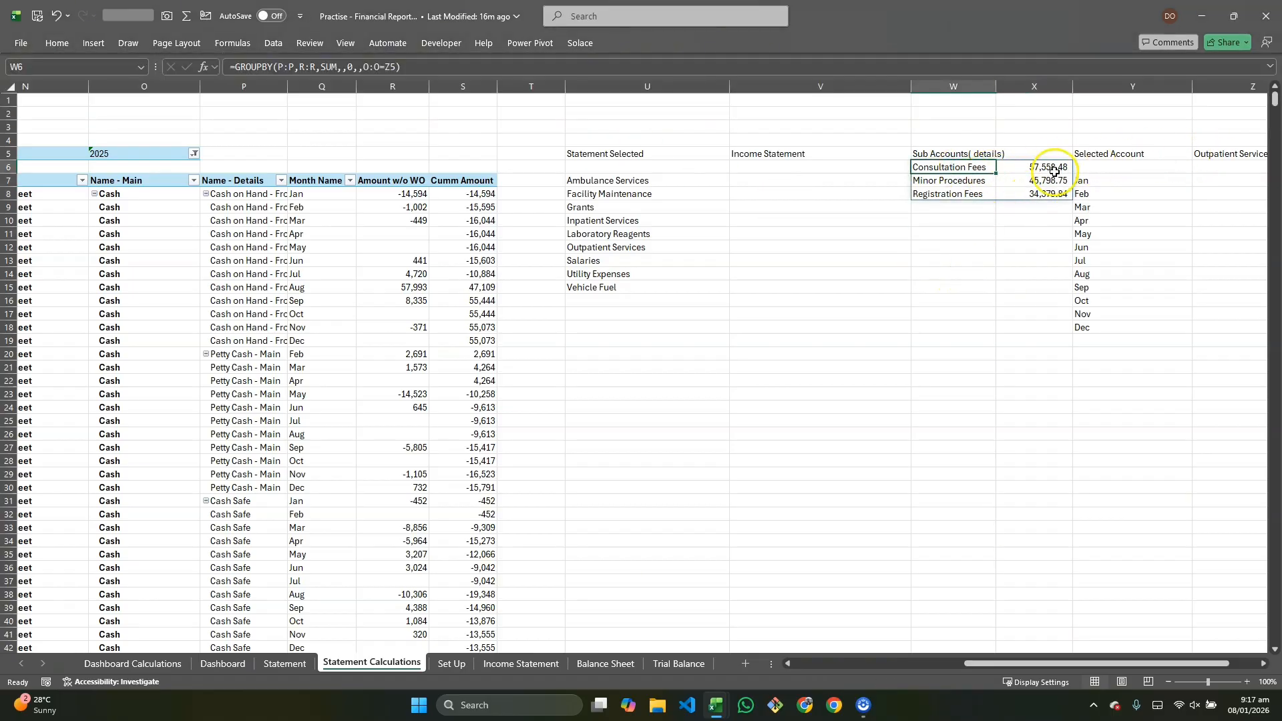
click(1026, 165)
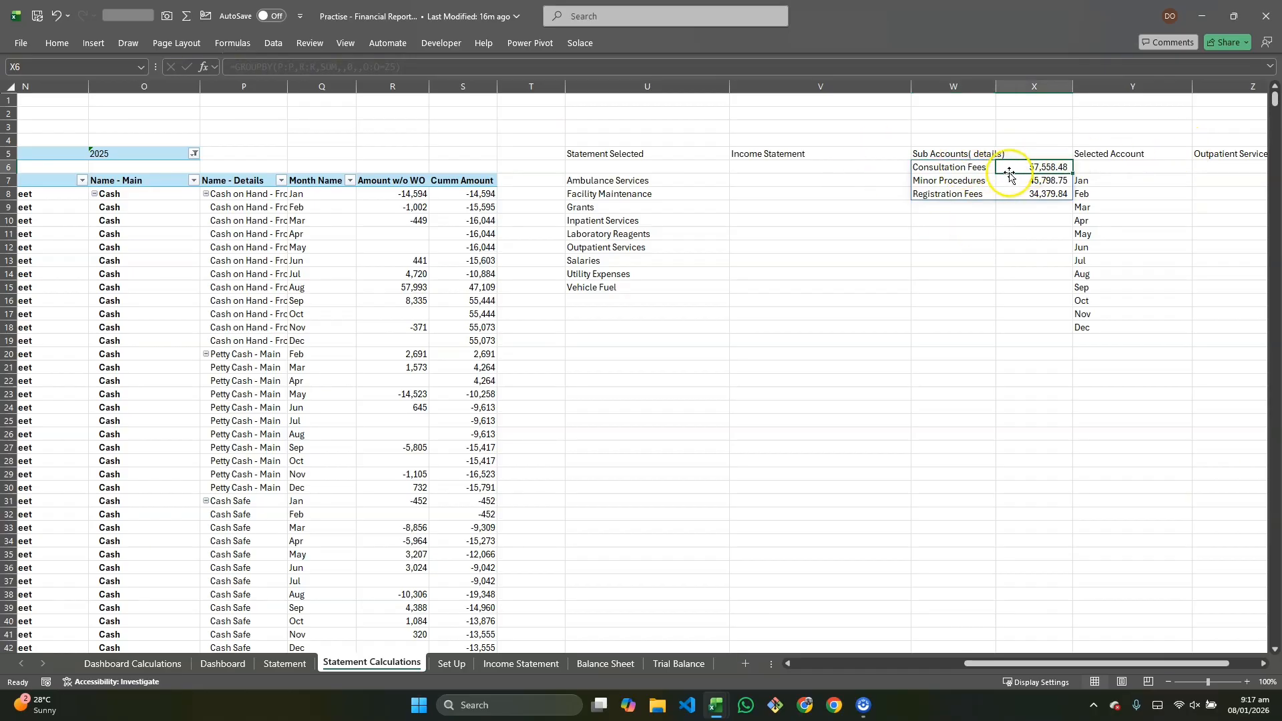
Step: Choose Inpatient Services in the Statement sheet's account dropdown, then review the updated sub-account totals in Statement Calculations
click(285, 662)
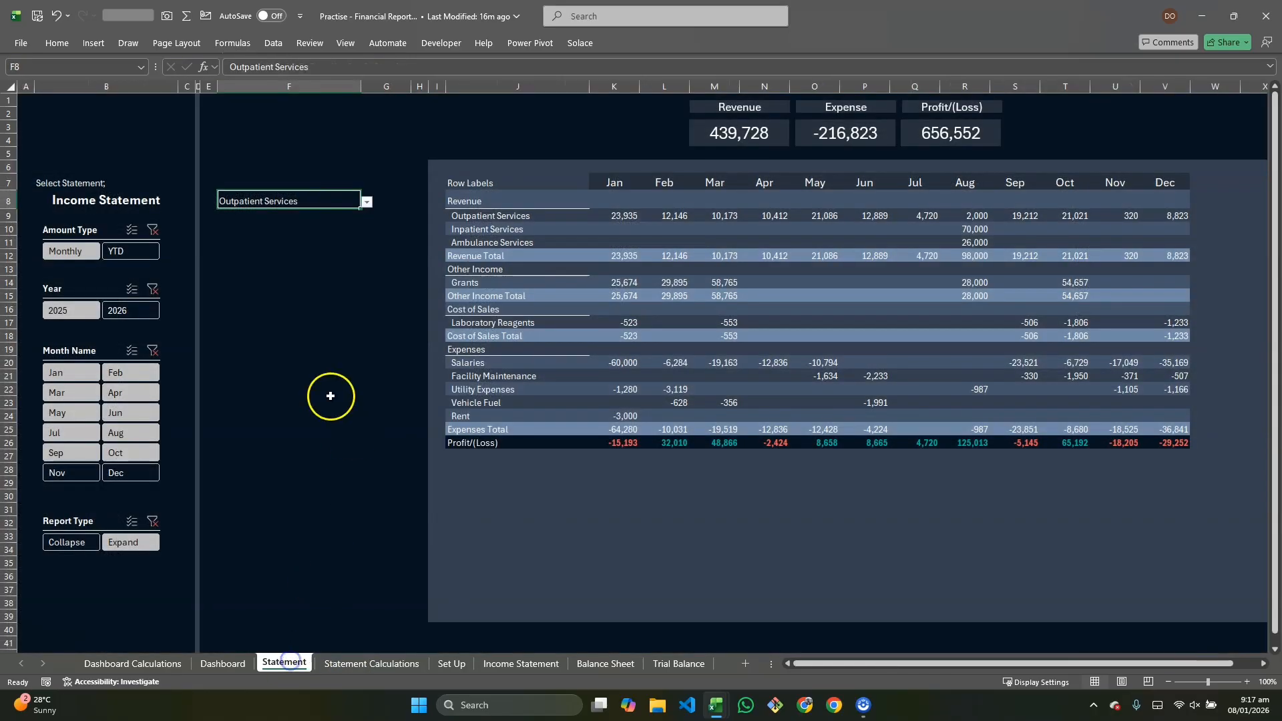
click(366, 201)
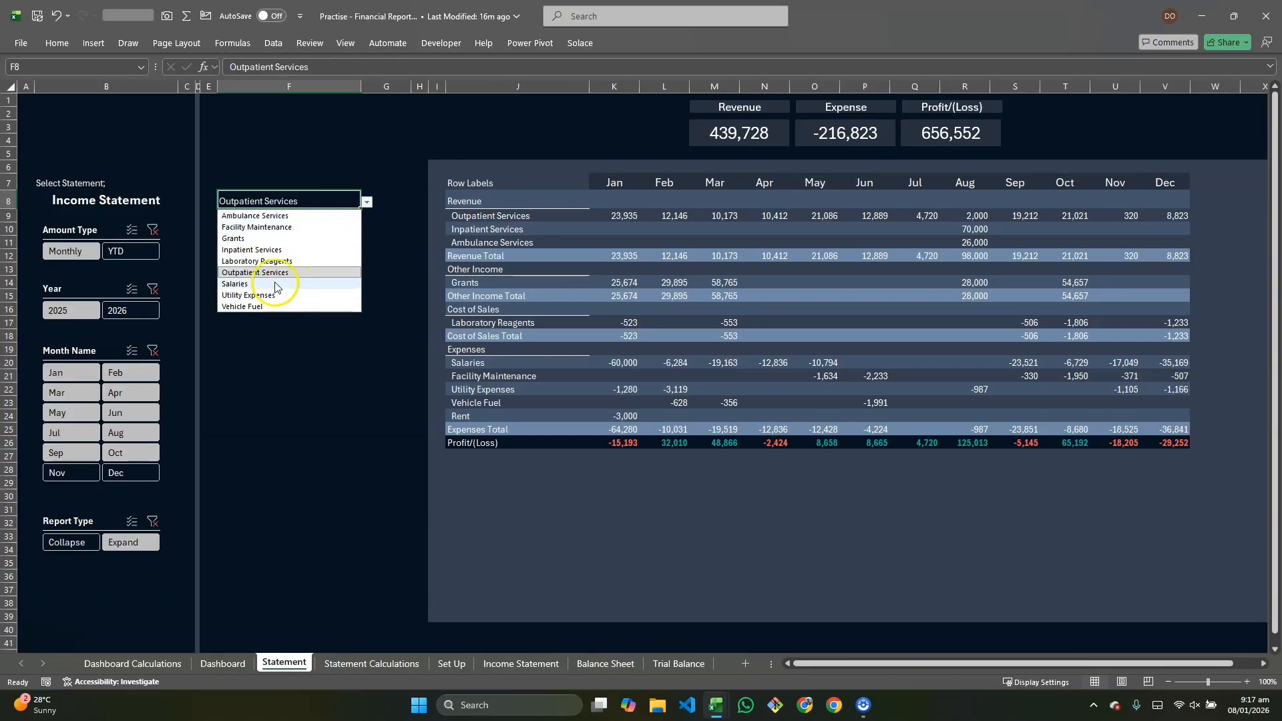
click(275, 250)
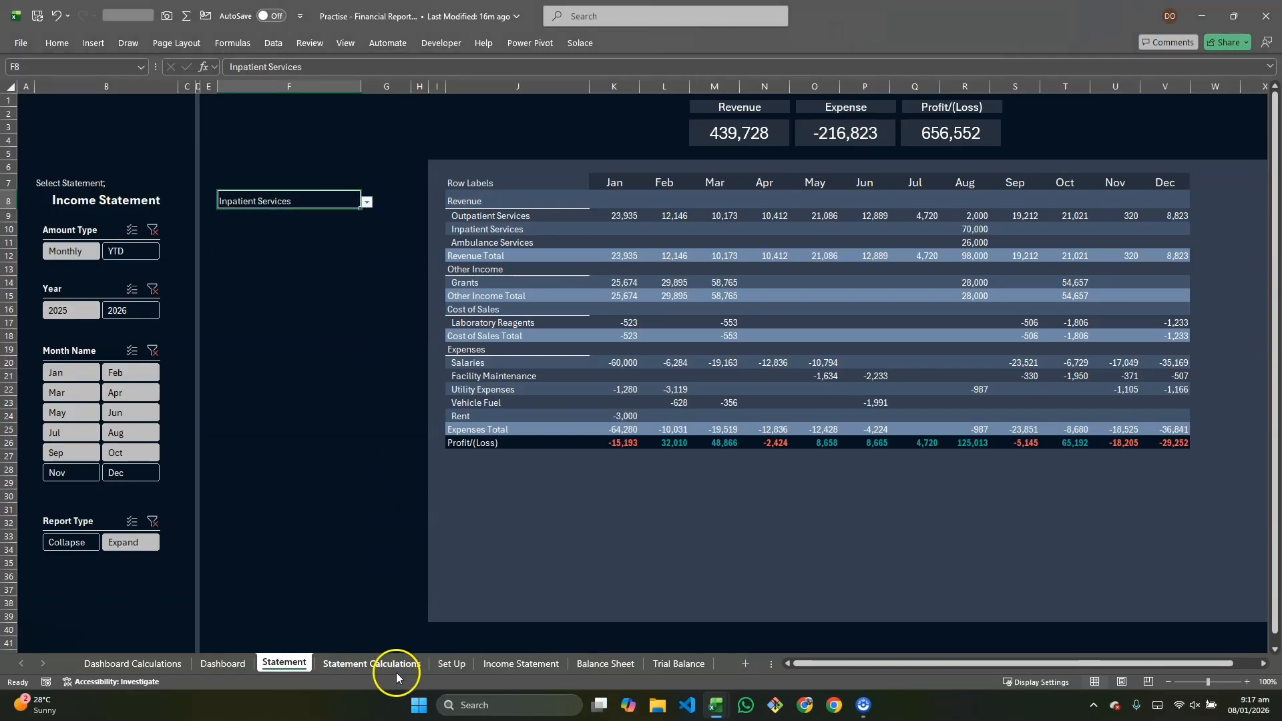
click(376, 663)
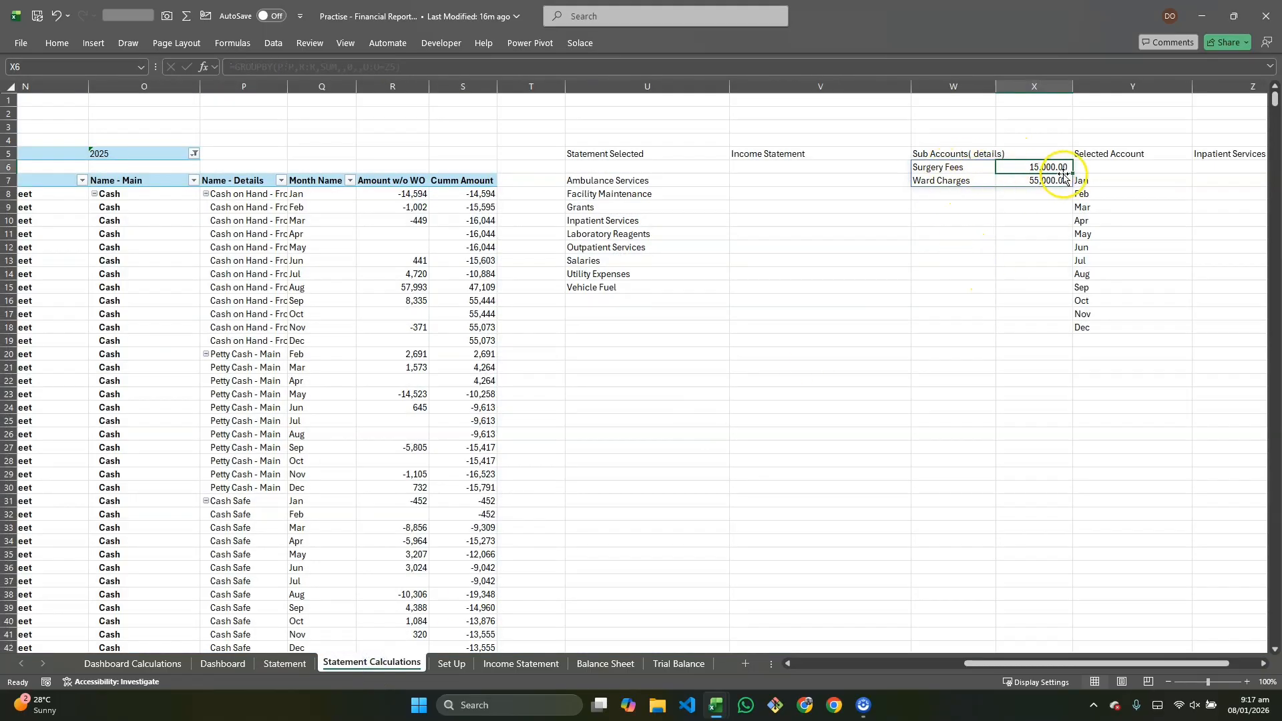
scroll(1095, 203, right, 1)
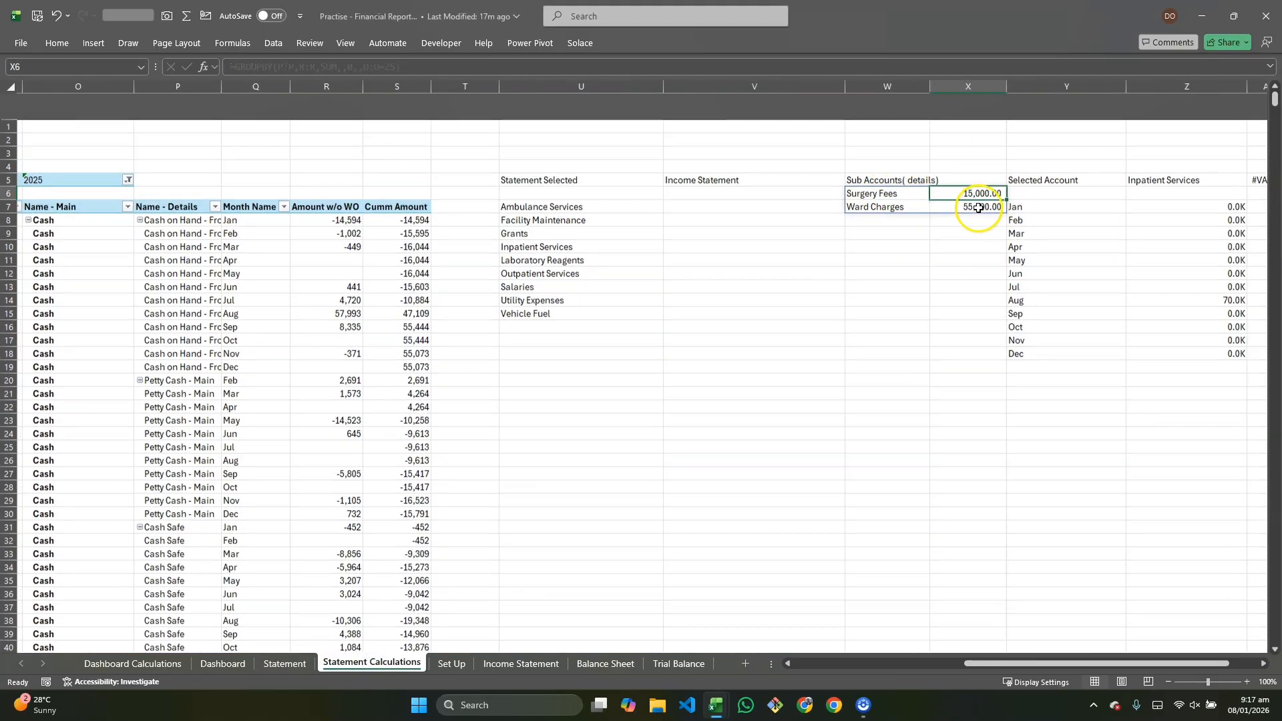
scroll(1130, 194, right, 3)
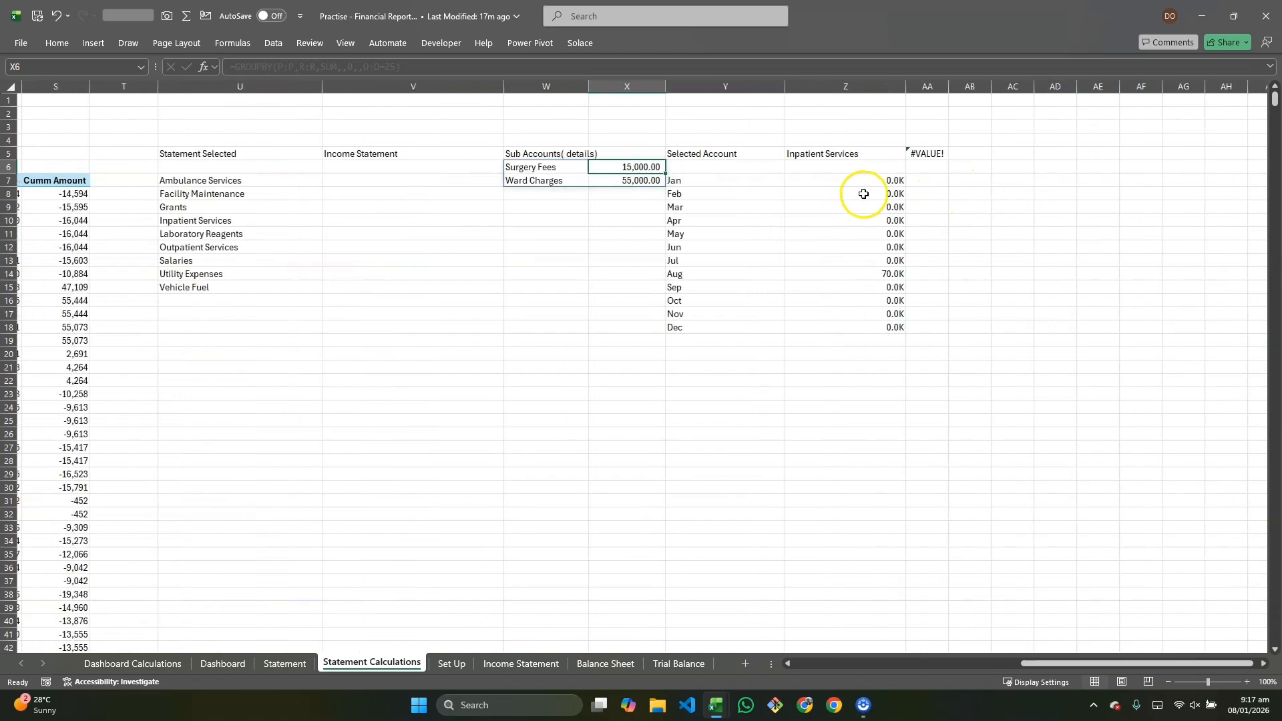
scroll(834, 190, left, 2)
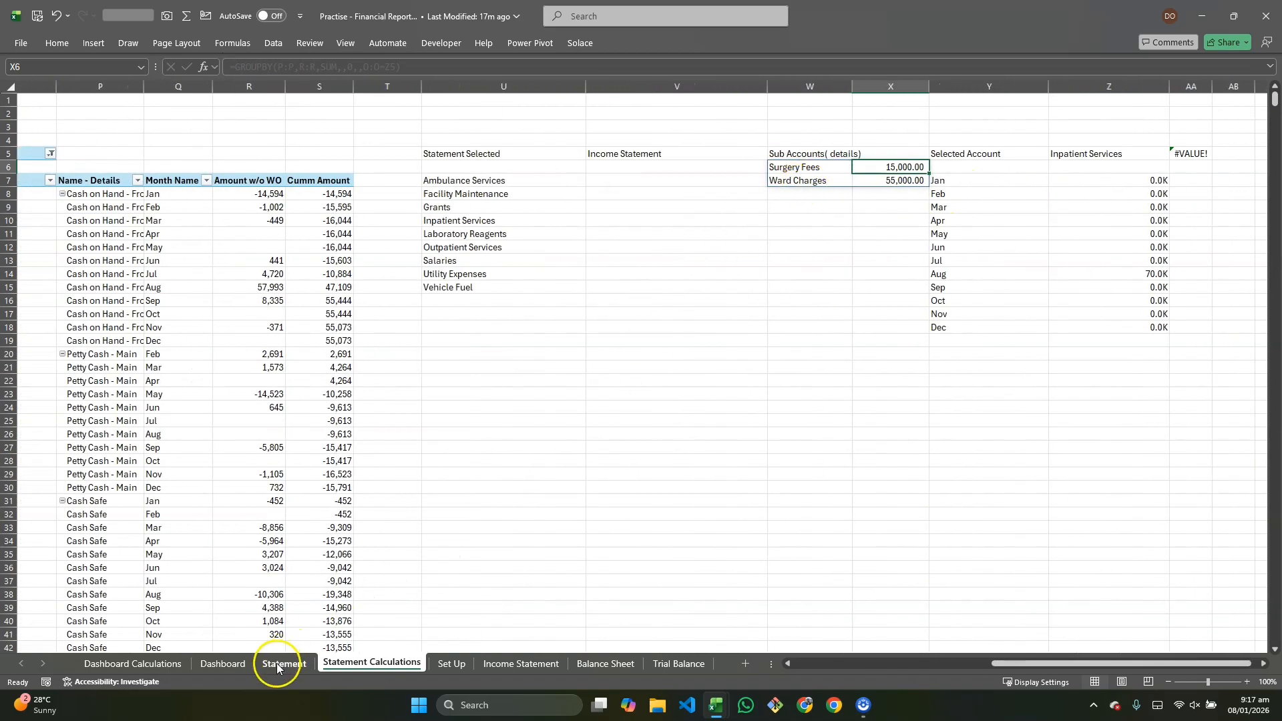
Step: Add a conditional formatting rule to the box below the account selector using formula =F10<>"" with a border format
click(277, 664)
click(253, 307)
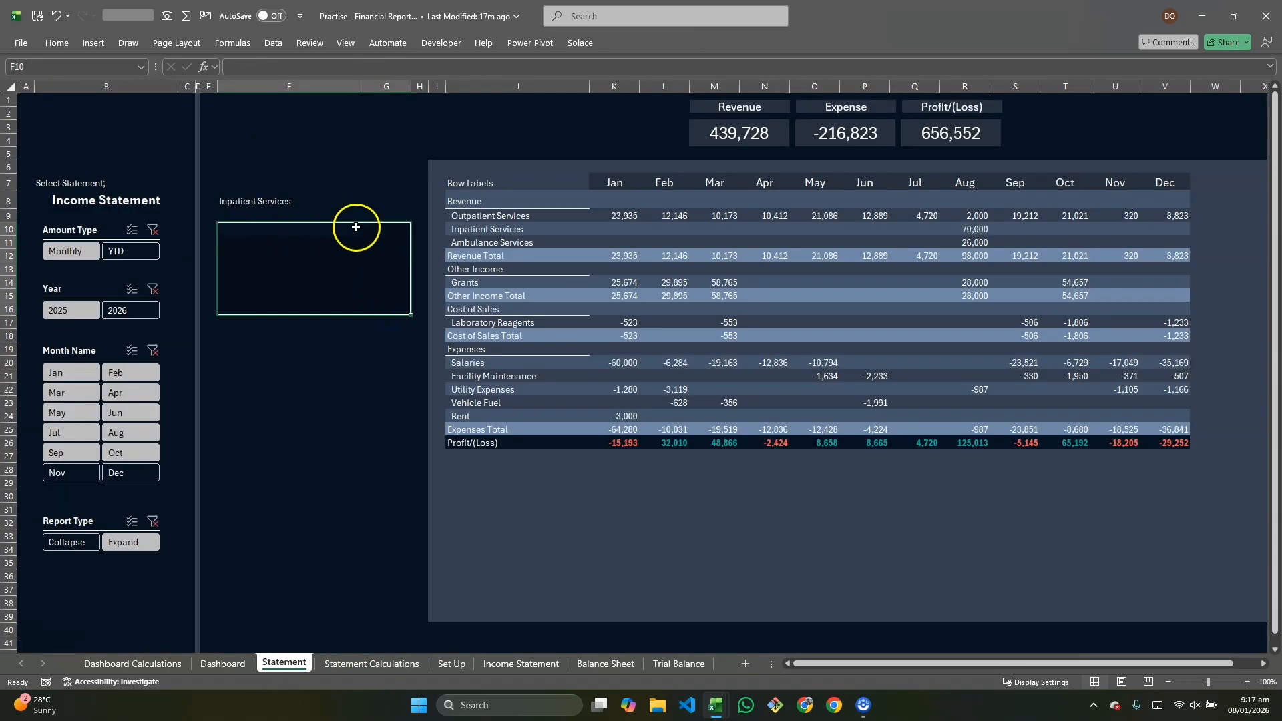
click(57, 43)
click(624, 102)
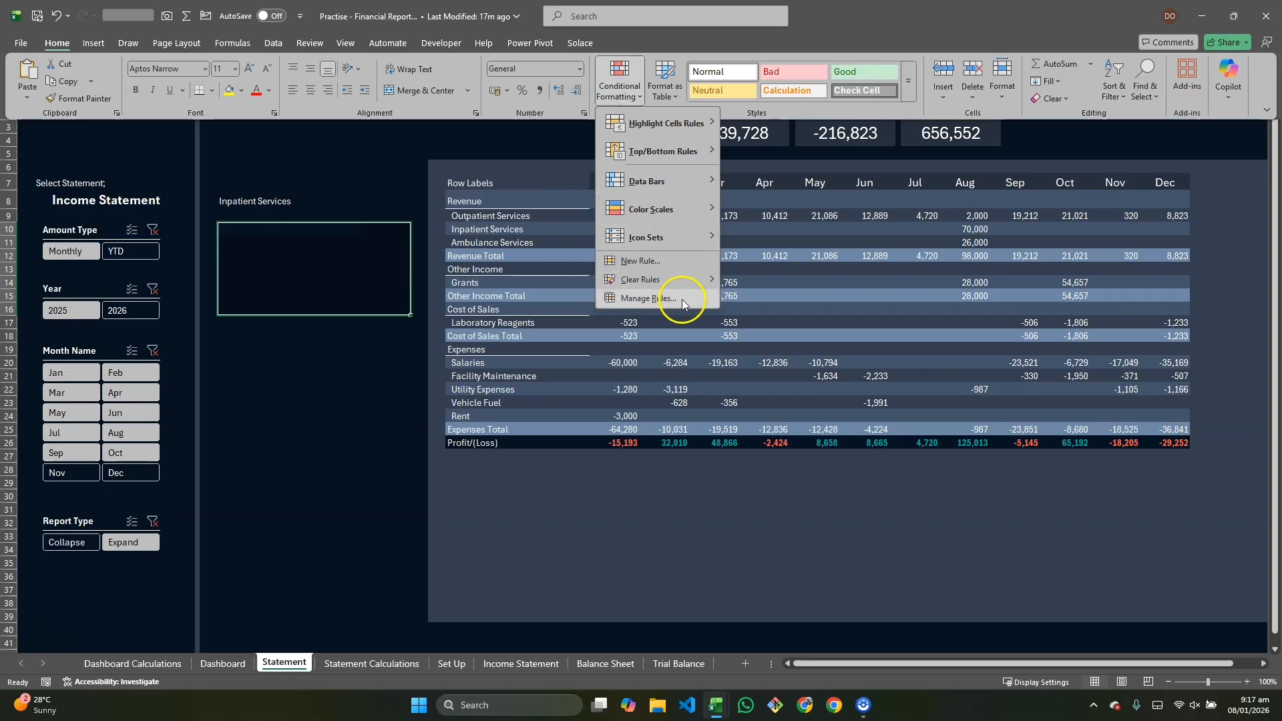
click(687, 261)
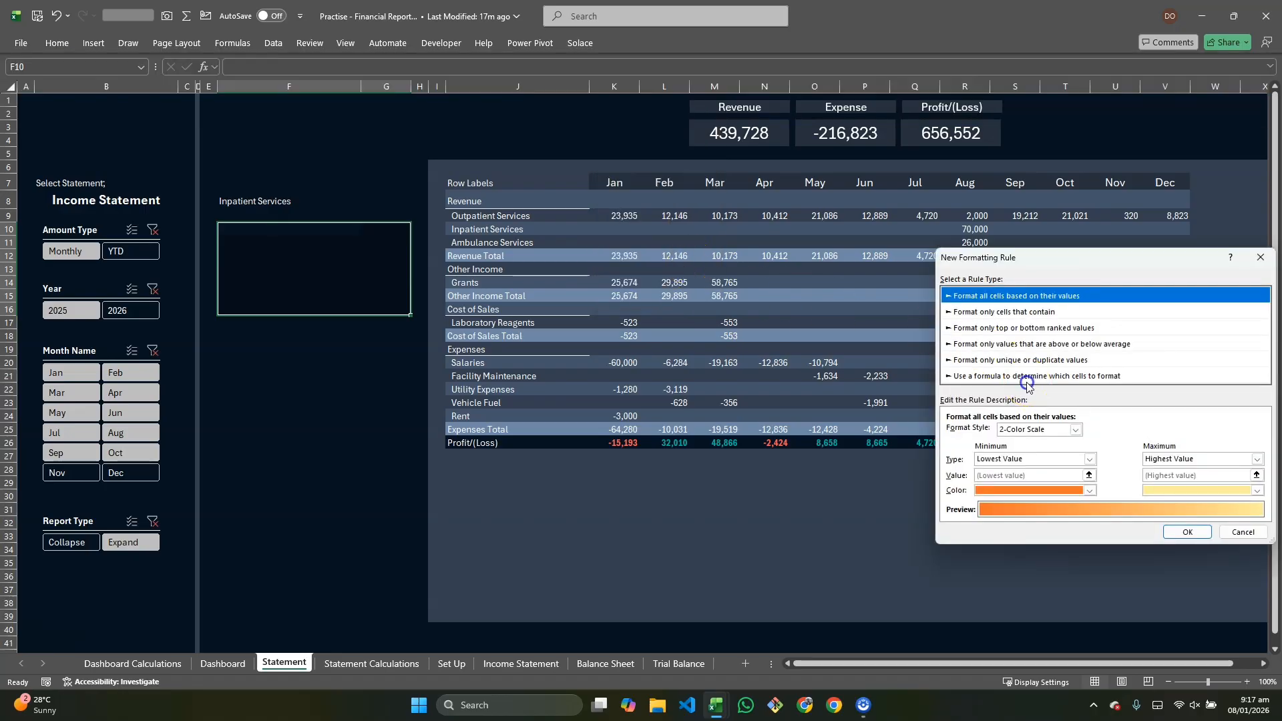
click(1027, 381)
click(1202, 435)
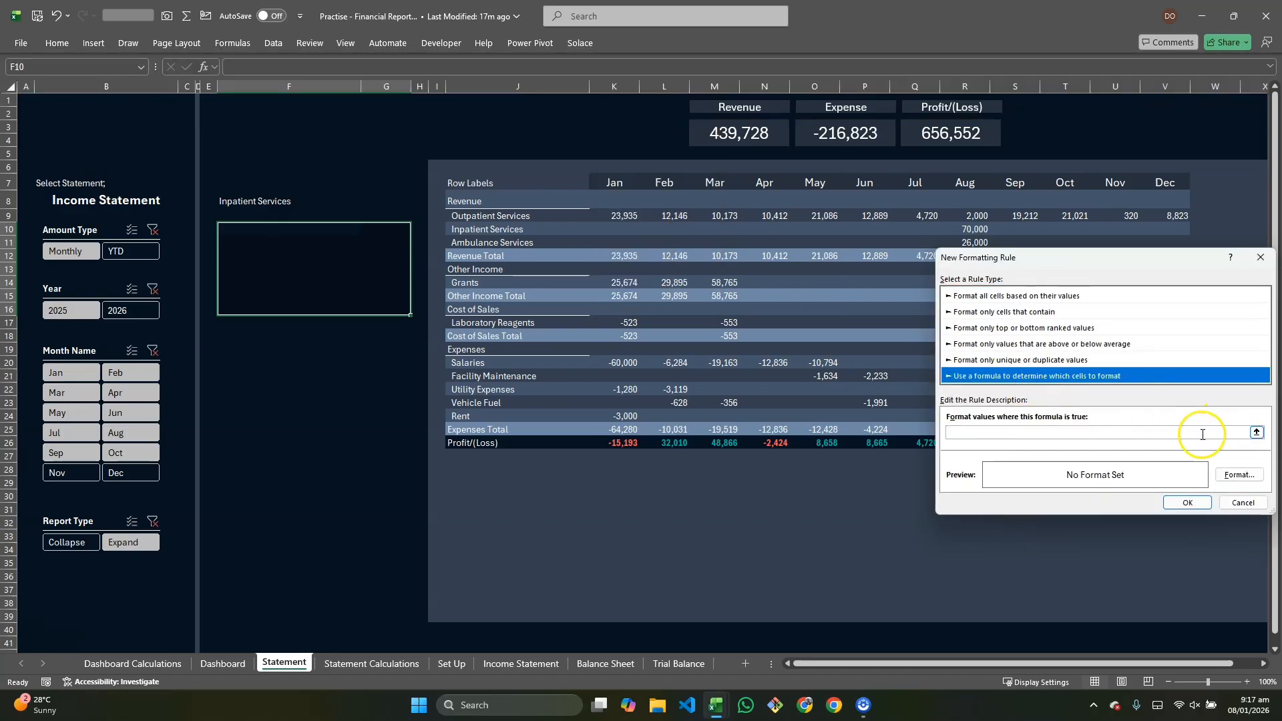
click(1202, 434)
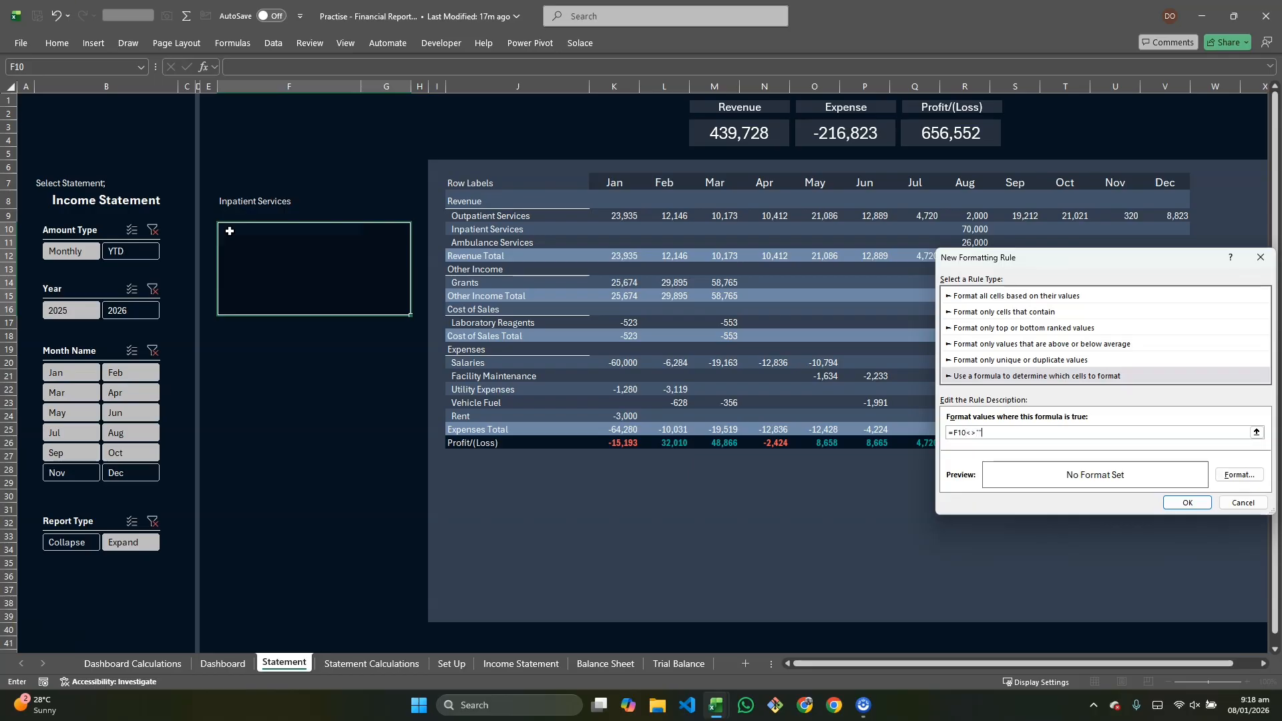
click(1257, 480)
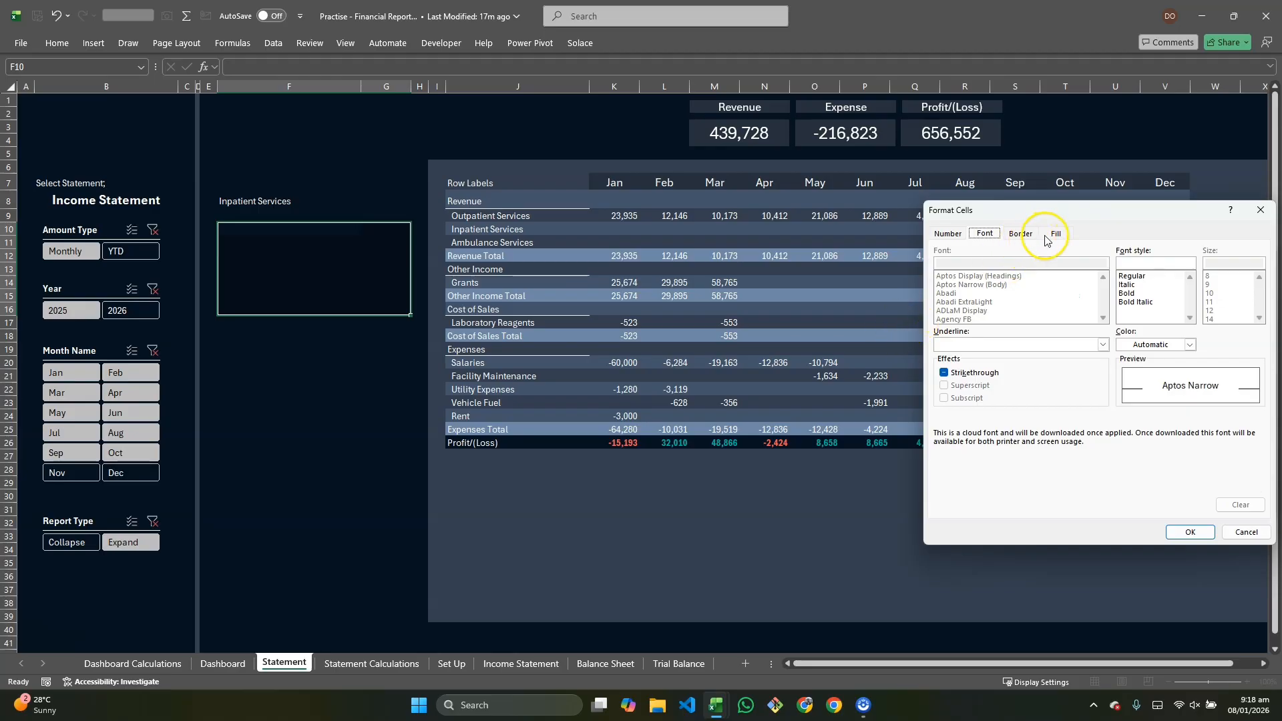
click(1020, 235)
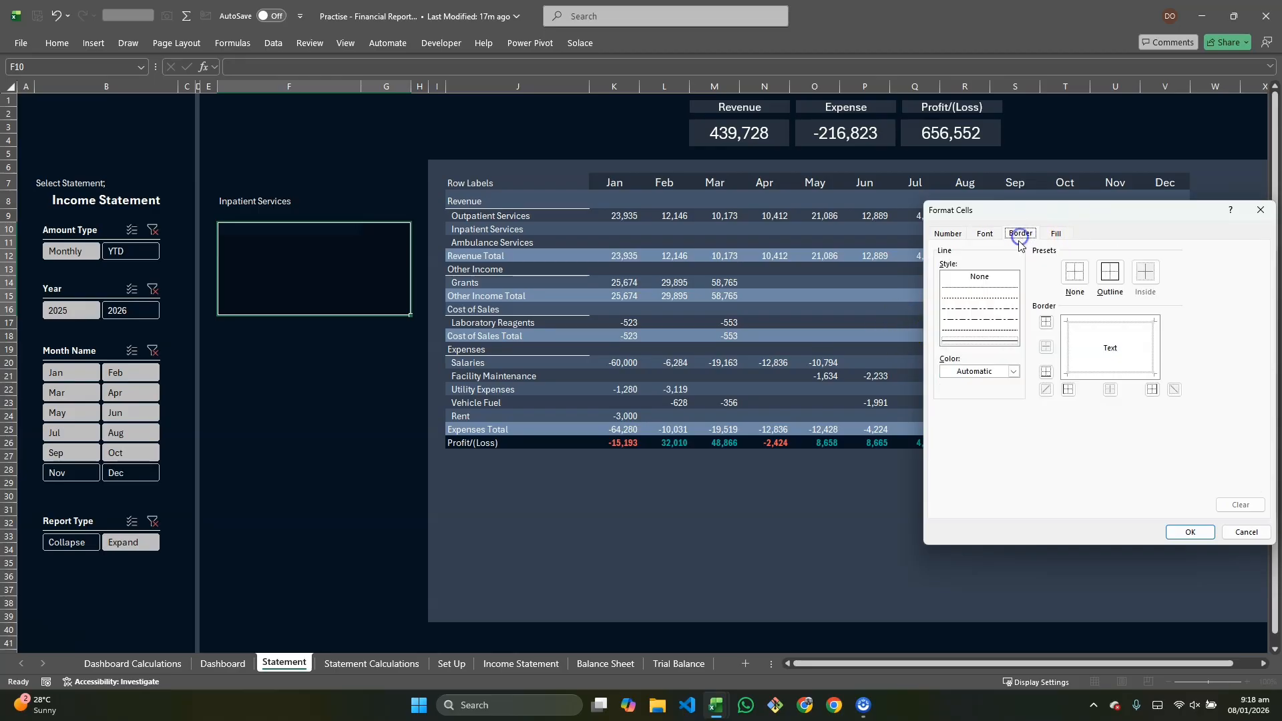
click(1013, 371)
click(950, 429)
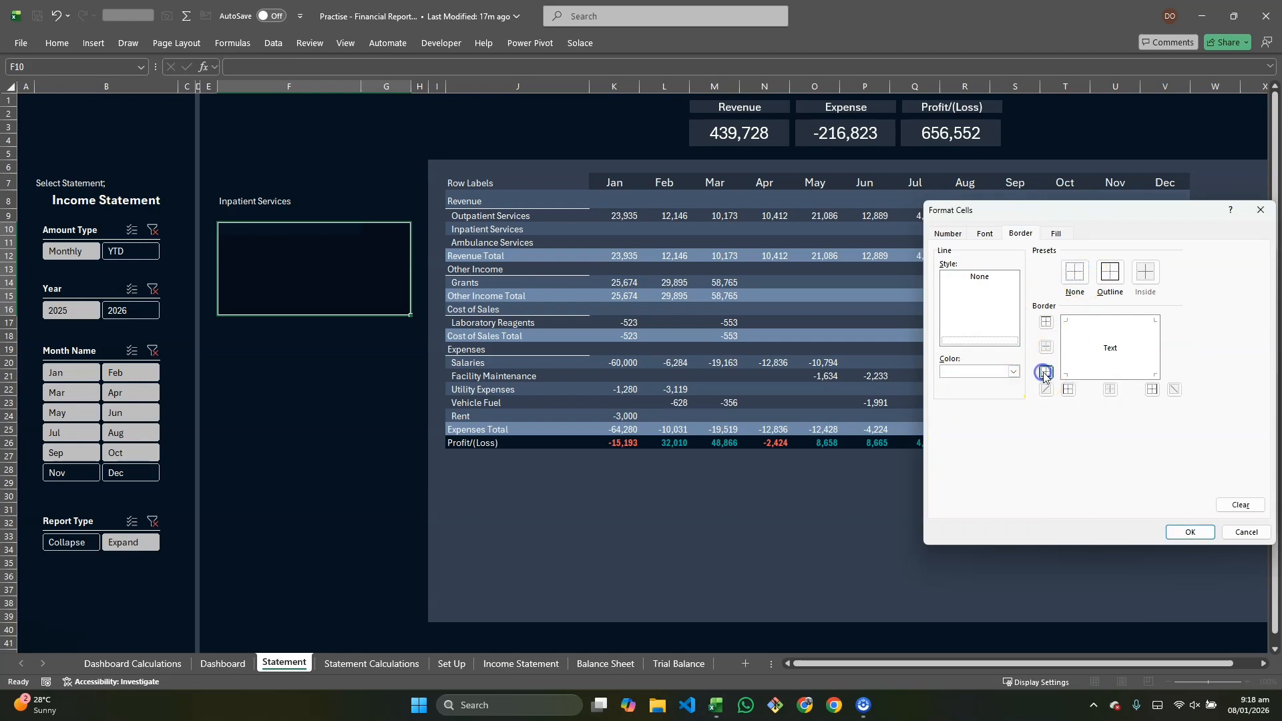
click(1189, 532)
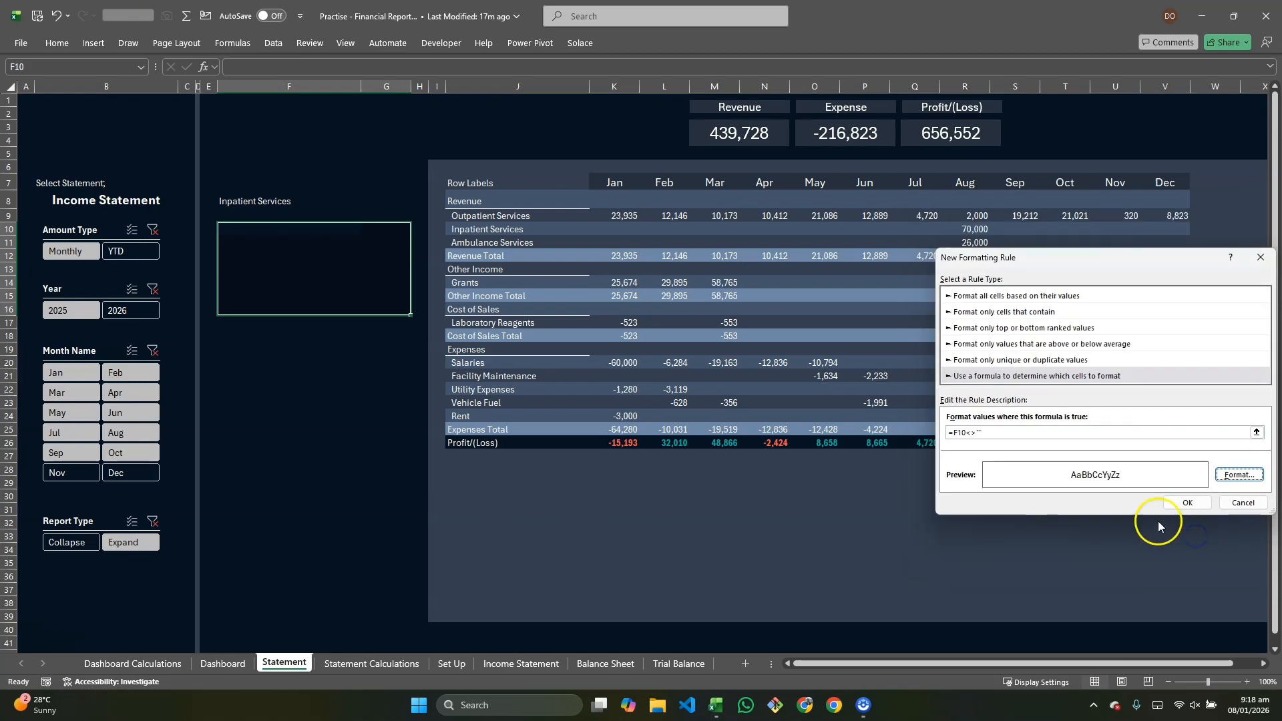
click(1187, 504)
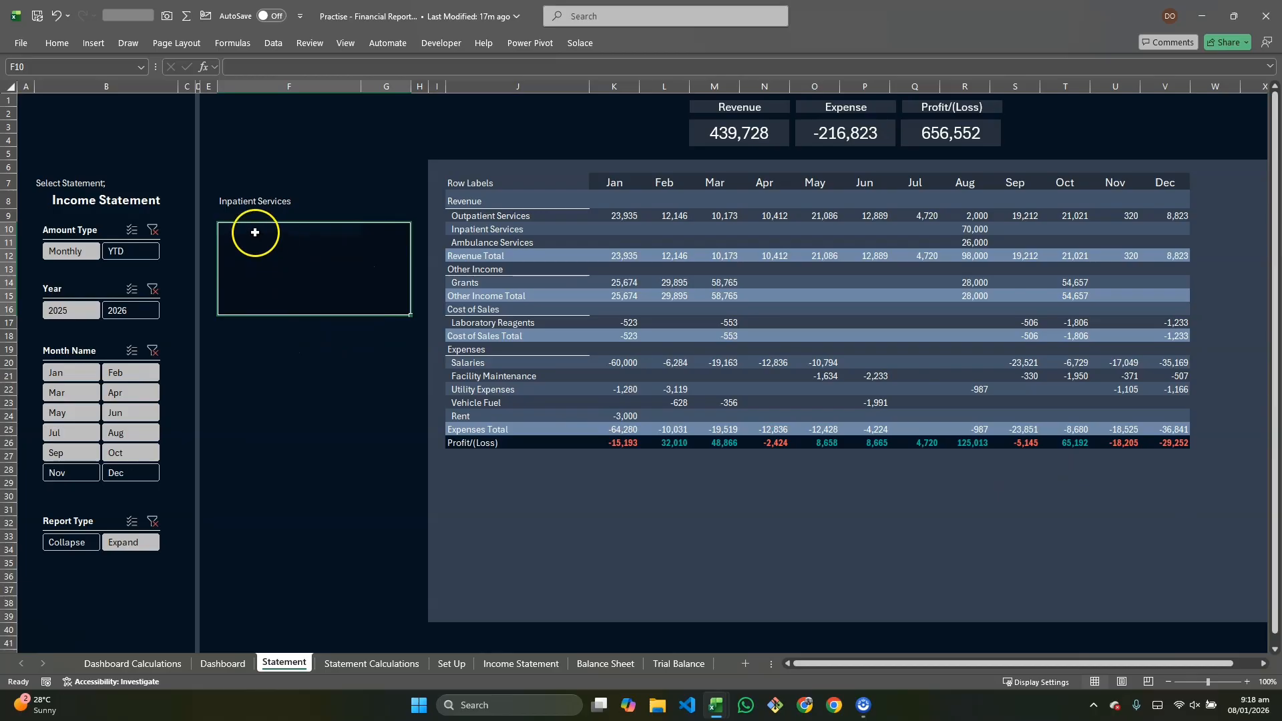
Step: Undo the last edit, then copy the GROUPBY sub-account formula from Statement Calculations W6 into F10 of the Statement sheet
key(ctrl+z)
key(ctrl+c)
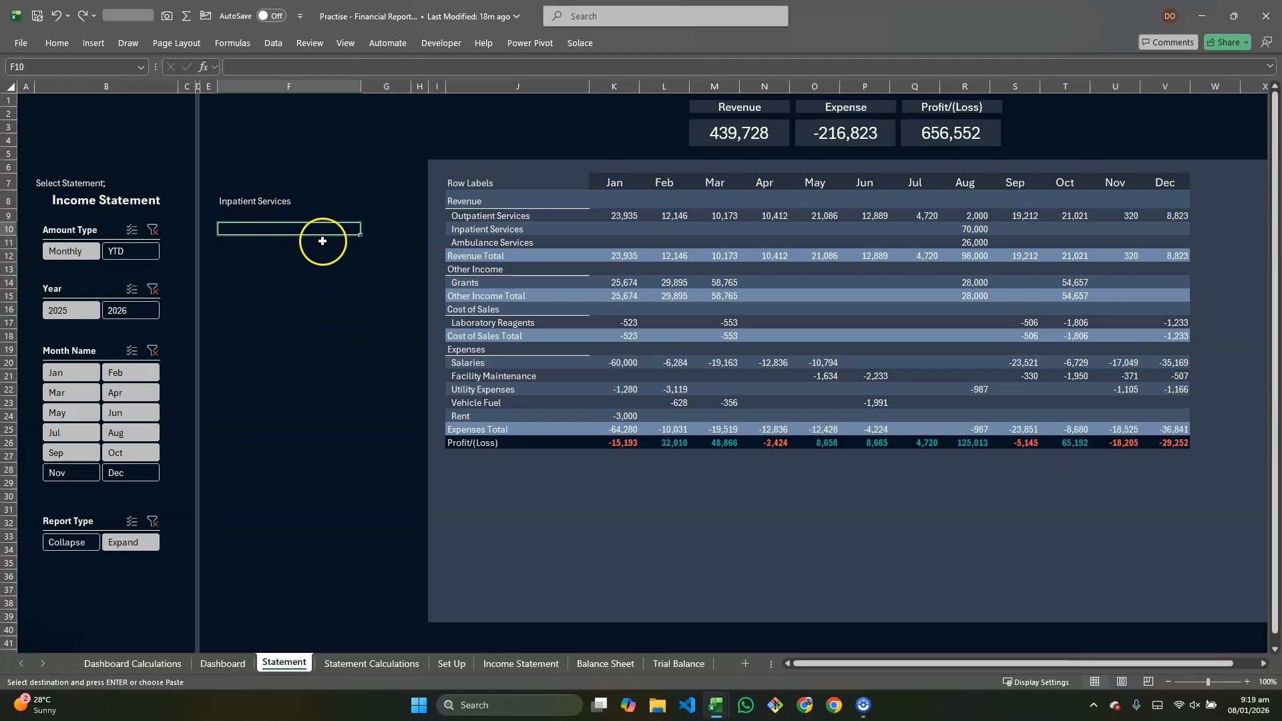
click(372, 663)
click(890, 171)
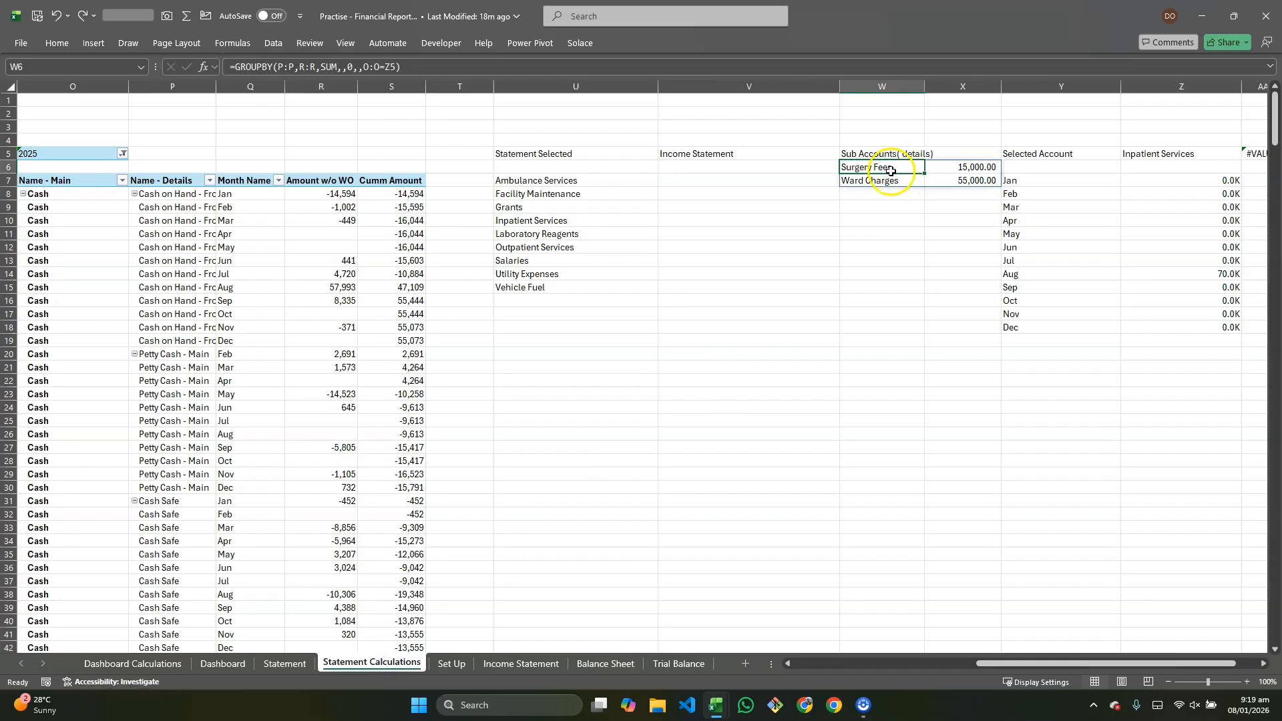
key(ctrl+c)
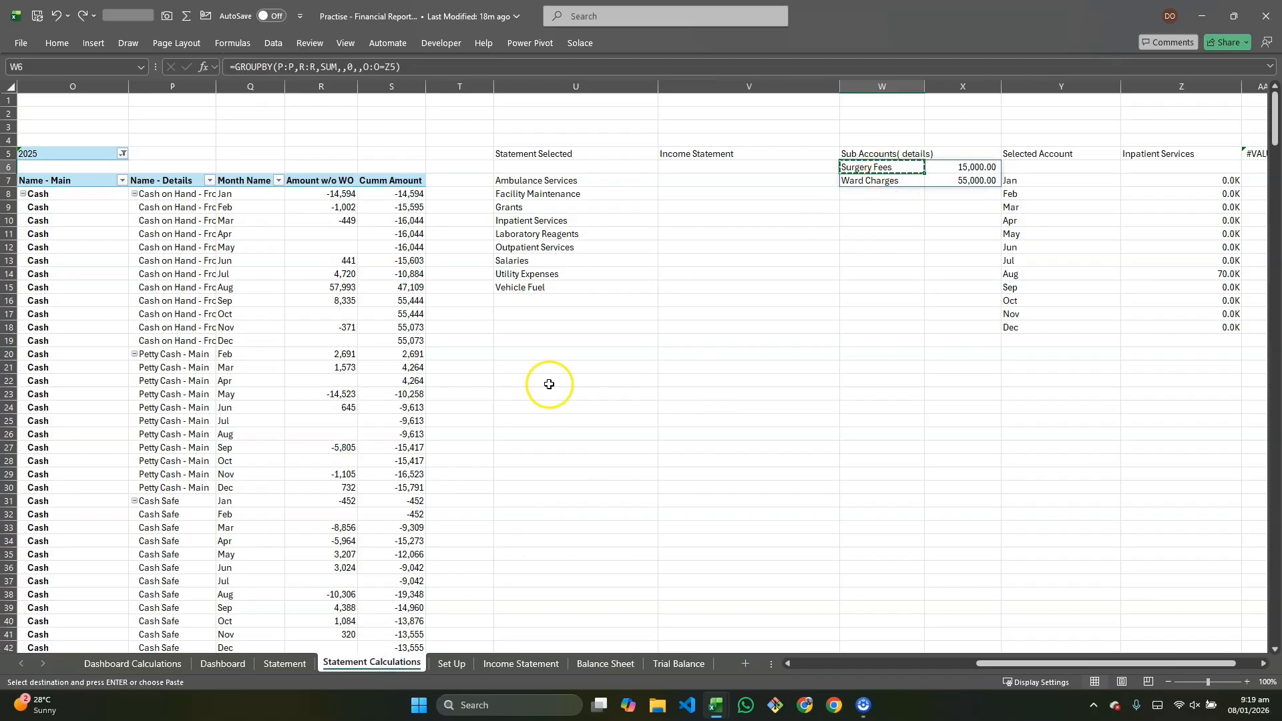
click(275, 662)
key(Return)
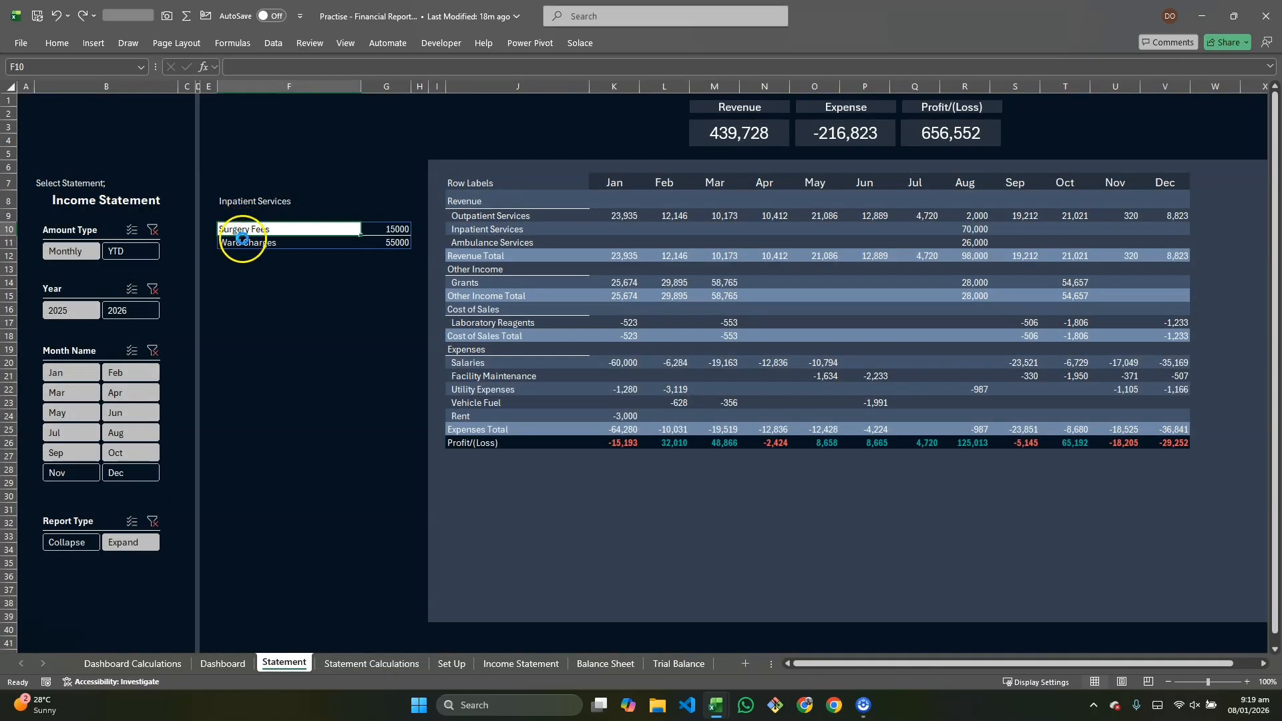
click(284, 245)
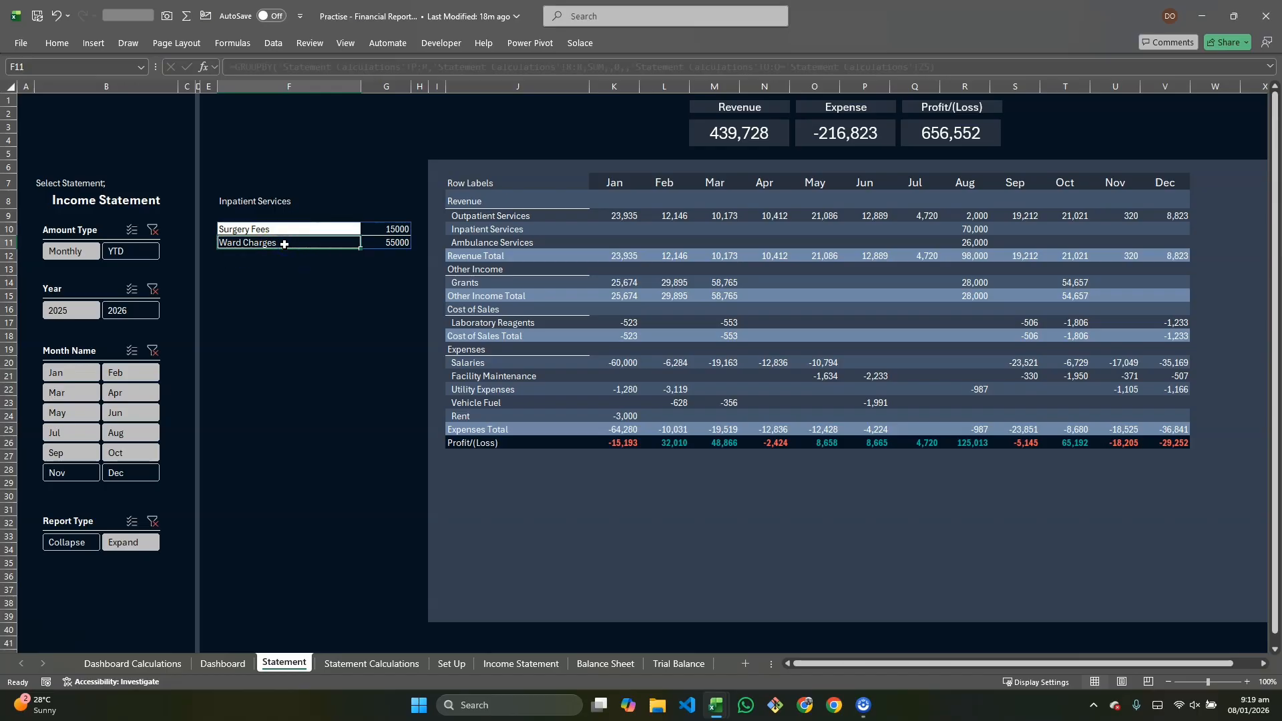
click(292, 229)
key(ctrl+c)
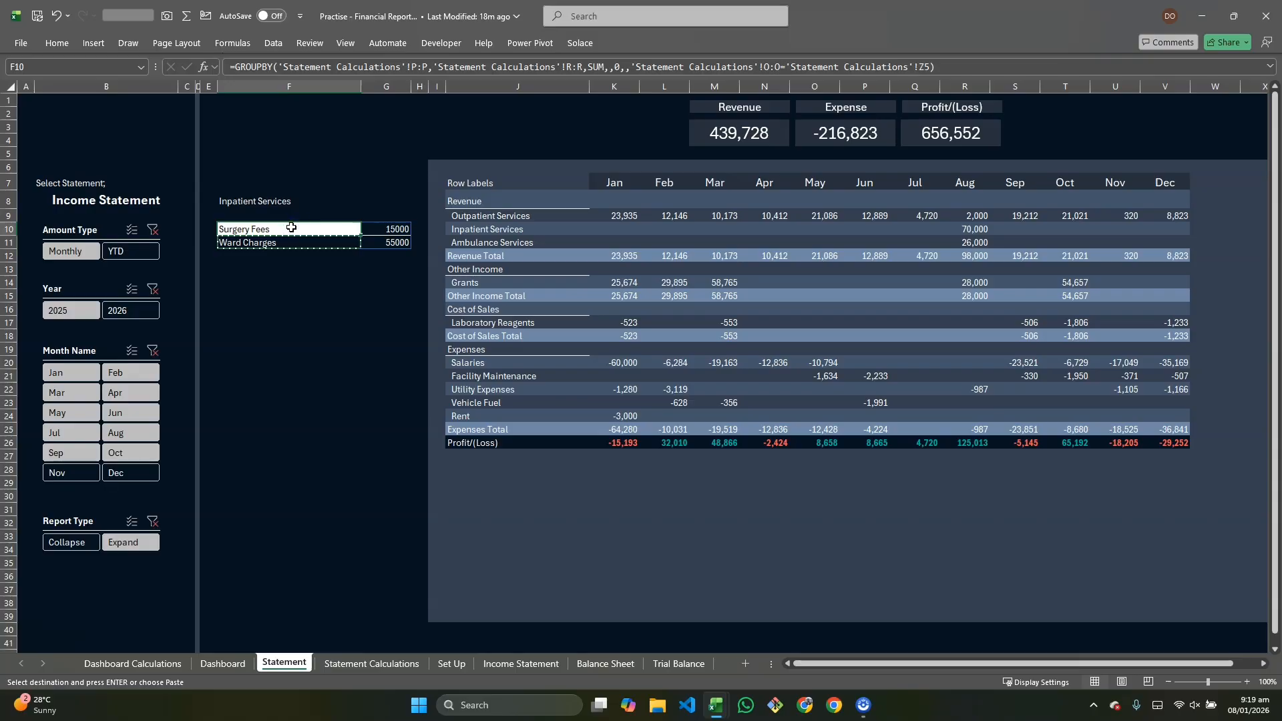
key(ctrl+alt+v)
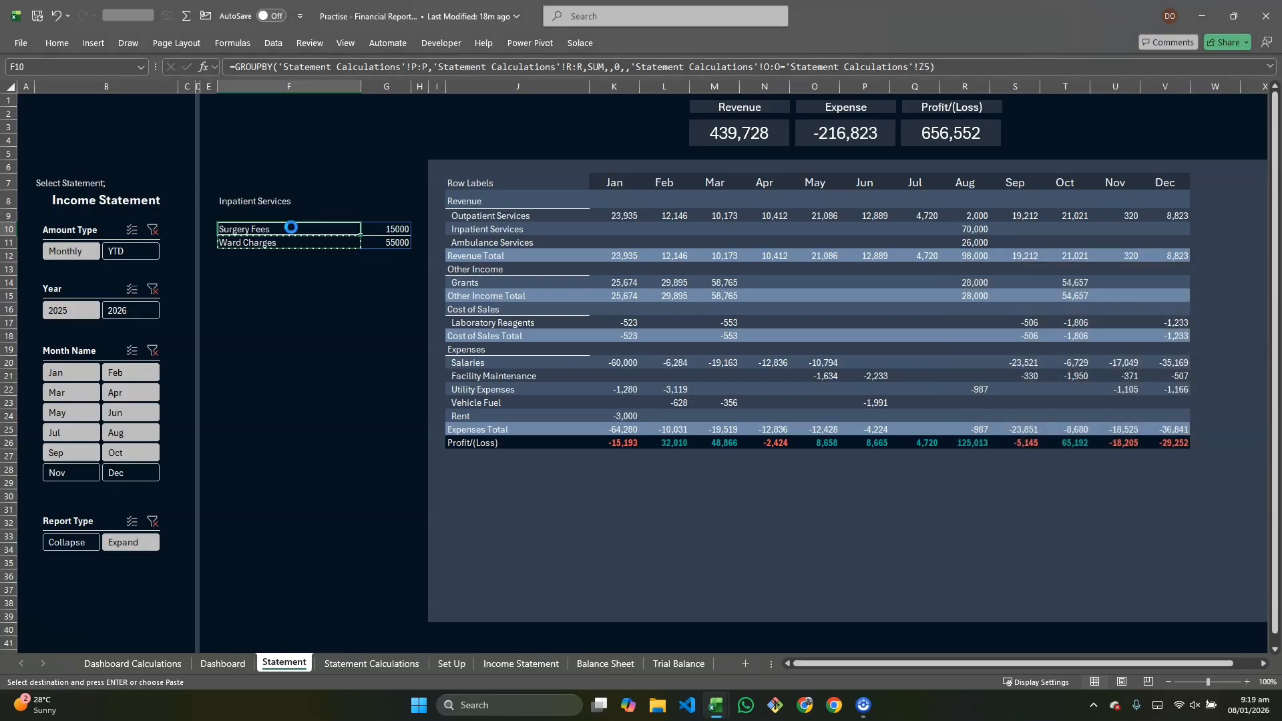
key(Return)
click(307, 295)
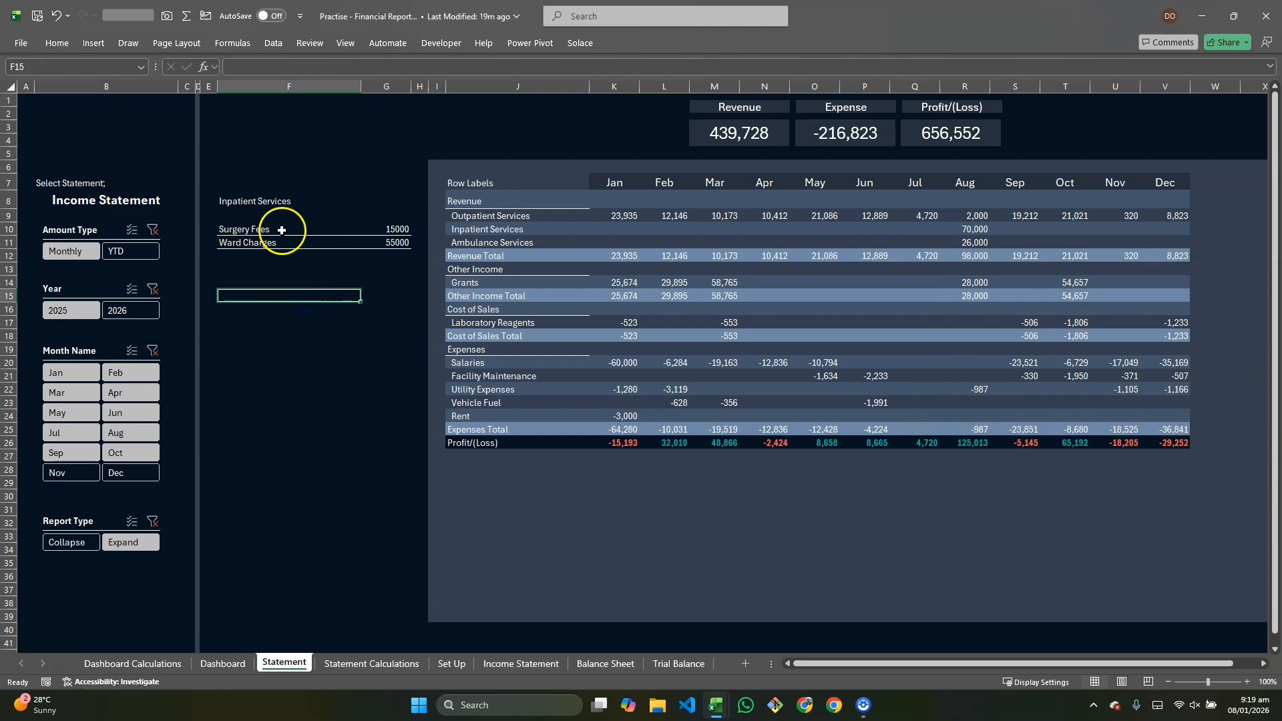
click(274, 229)
key(Escape)
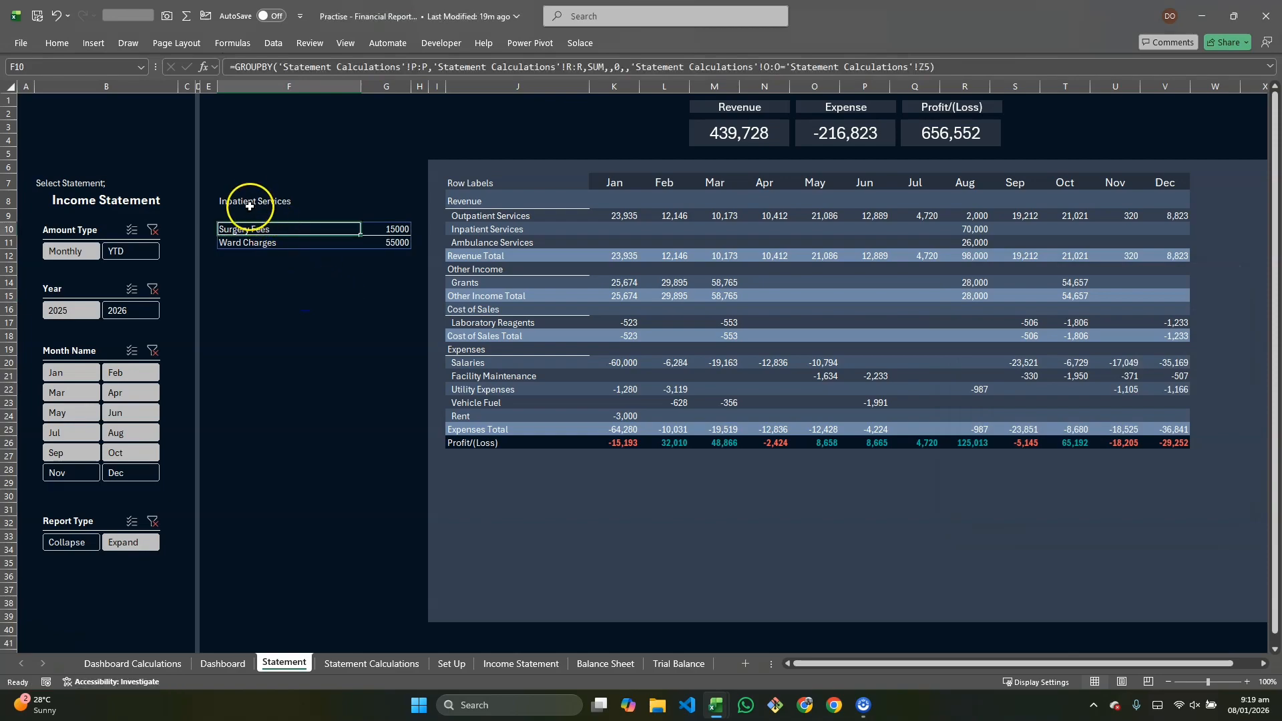
Step: Switch the account dropdown through Facility Maintenance, Inpatient Services and Outpatient Services to check the sub-account list
click(249, 206)
click(366, 202)
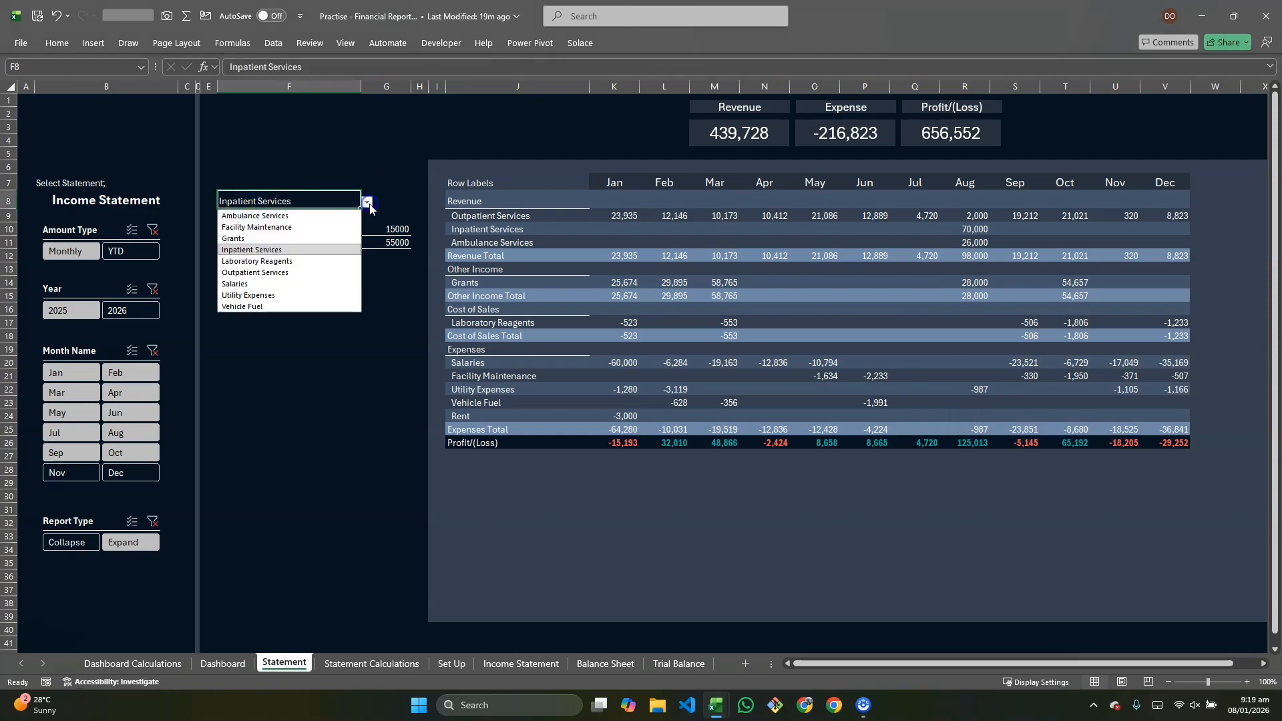
click(281, 229)
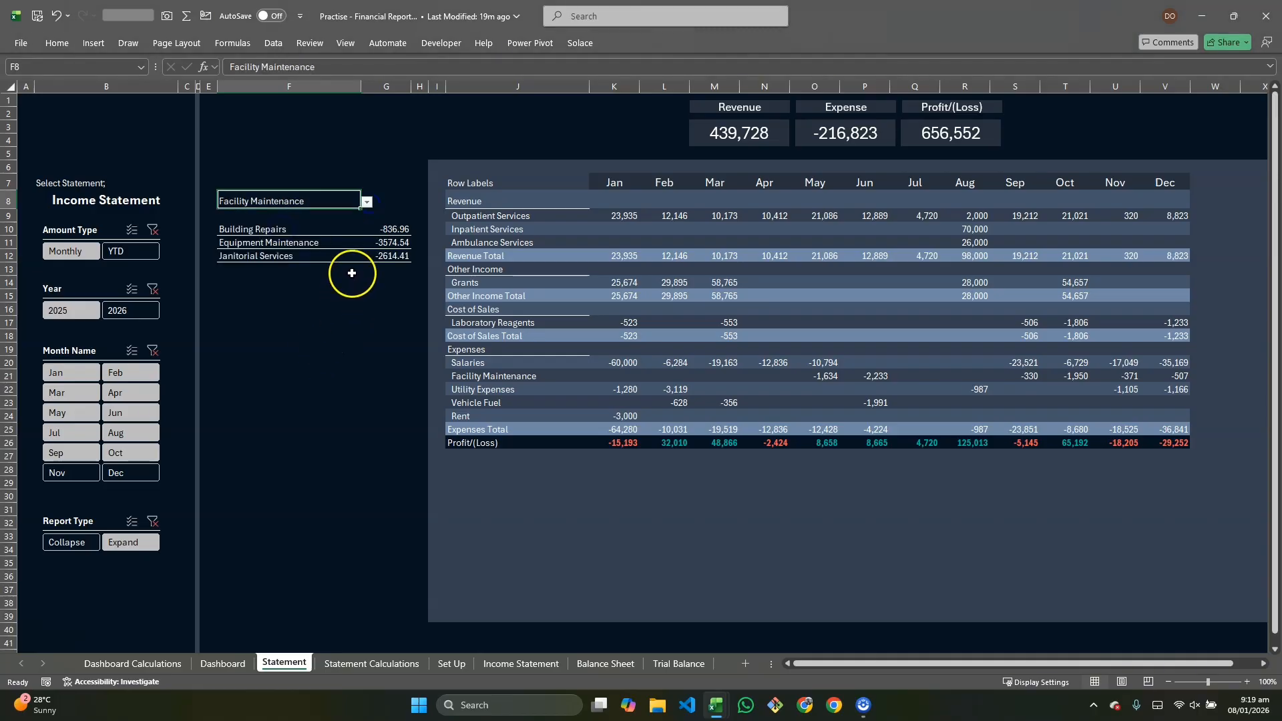
click(367, 204)
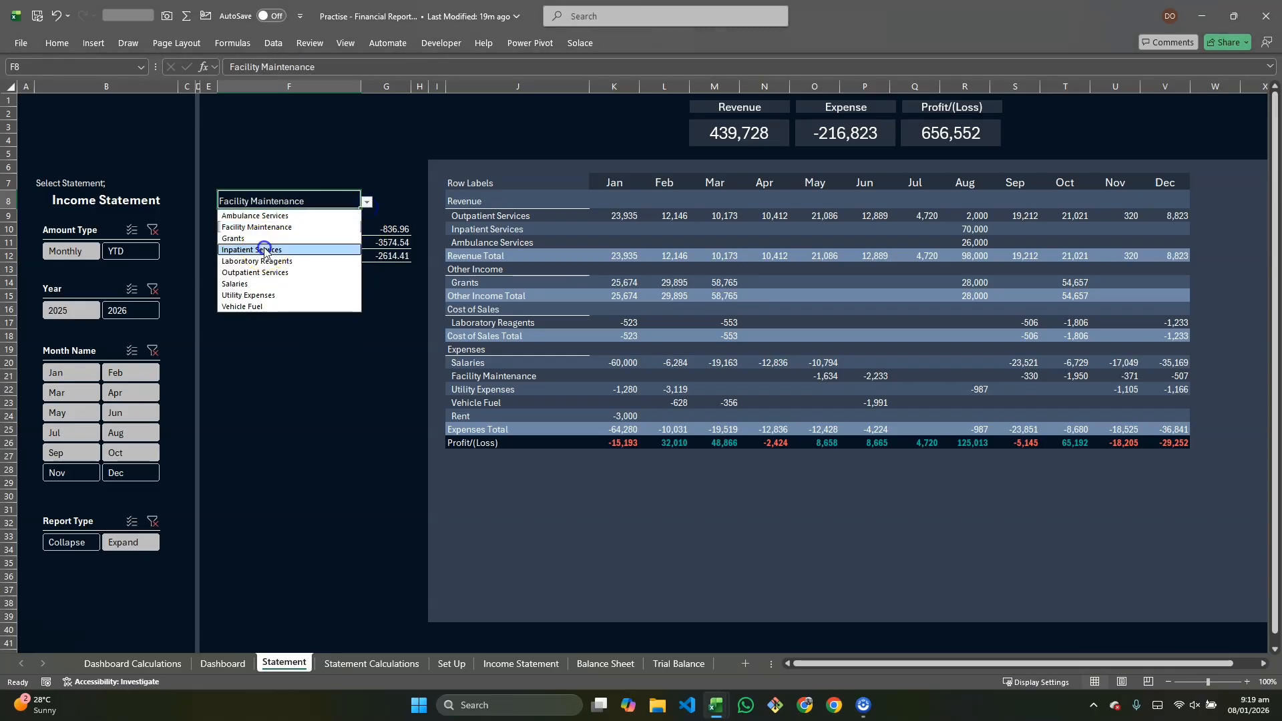
click(268, 250)
click(367, 201)
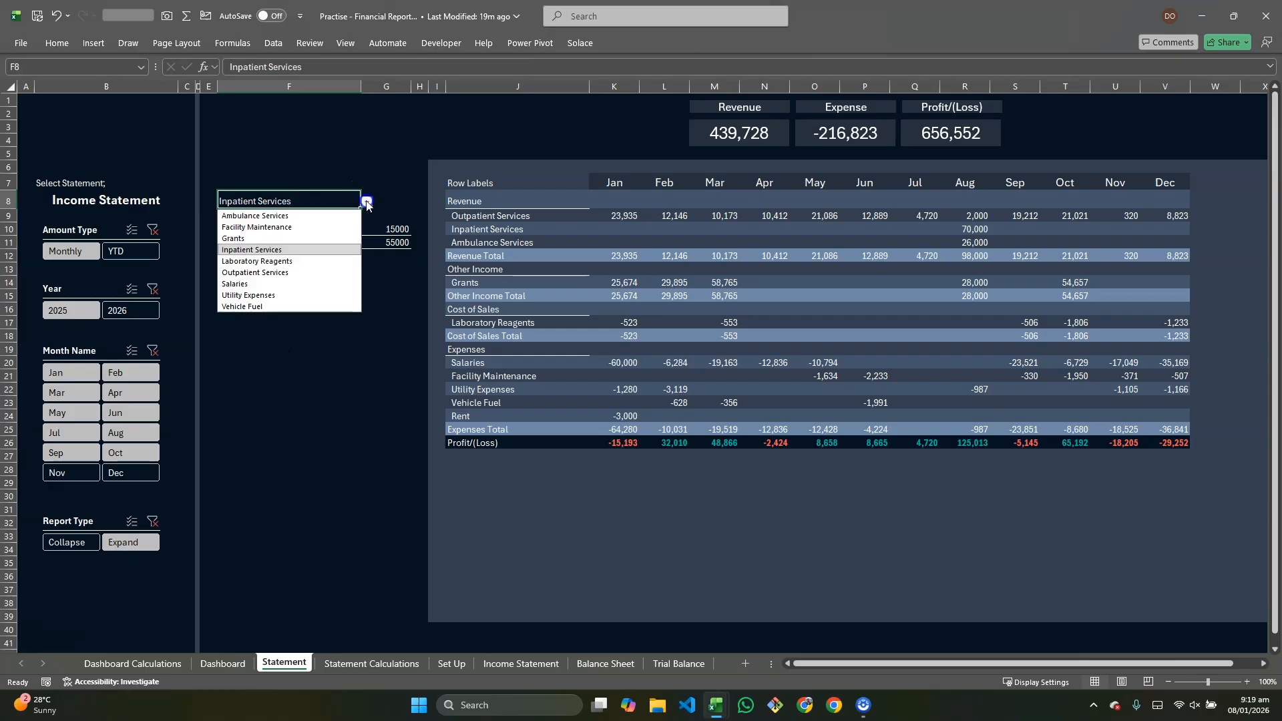
click(281, 273)
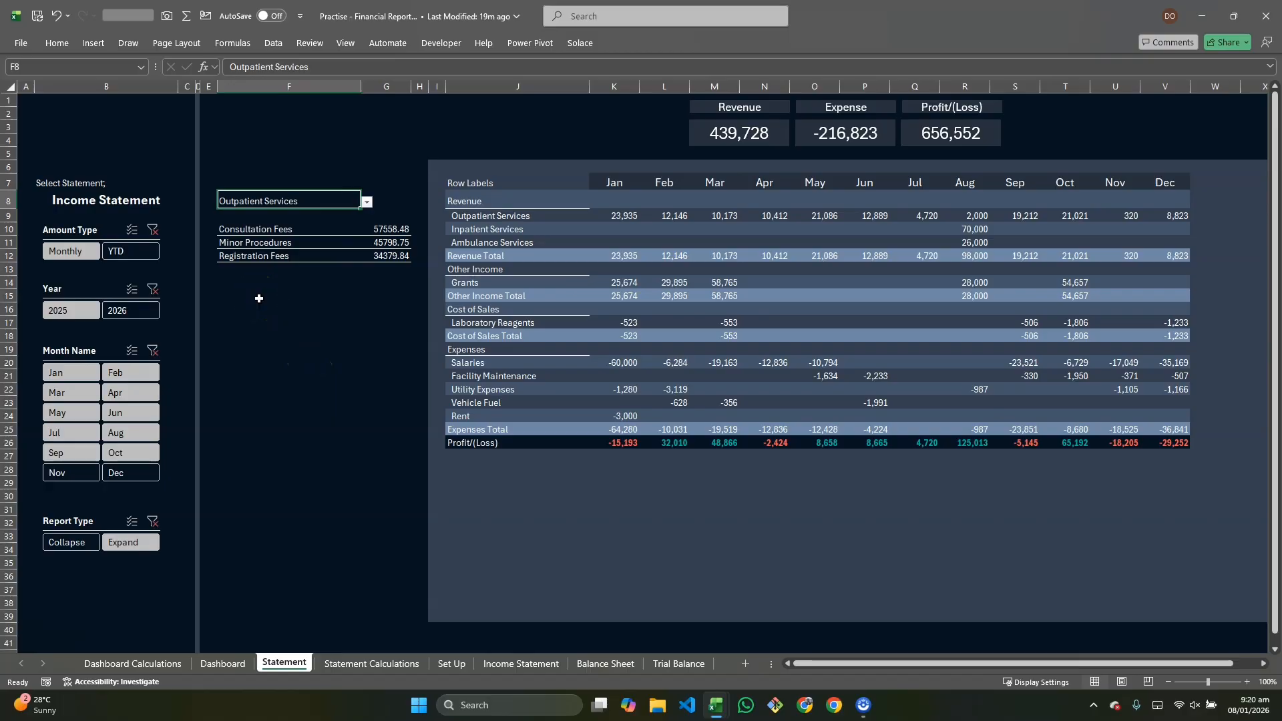
Step: Add a solid-fill data bar conditional format in a recent slate-blue colour to the sub-account amount column from G10 downward
drag(384, 229, 382, 365)
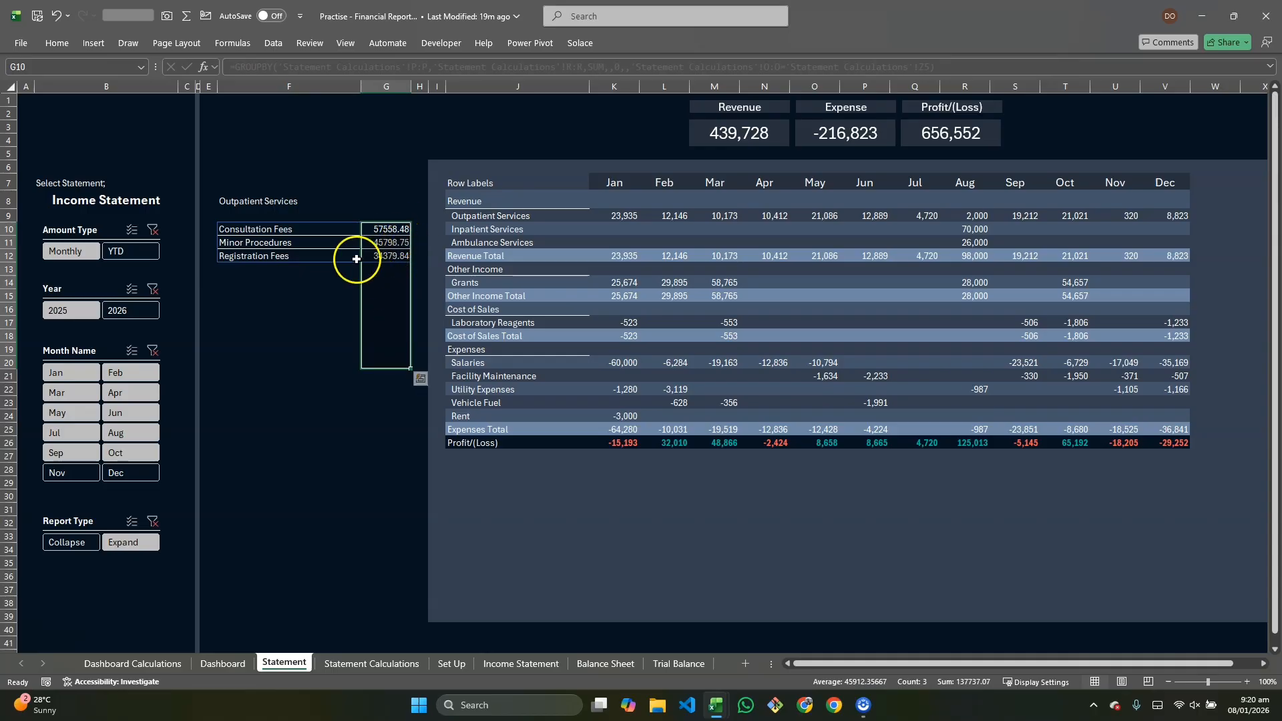
key(shift+Down)
key(shift+Down)
key(shift+Down)
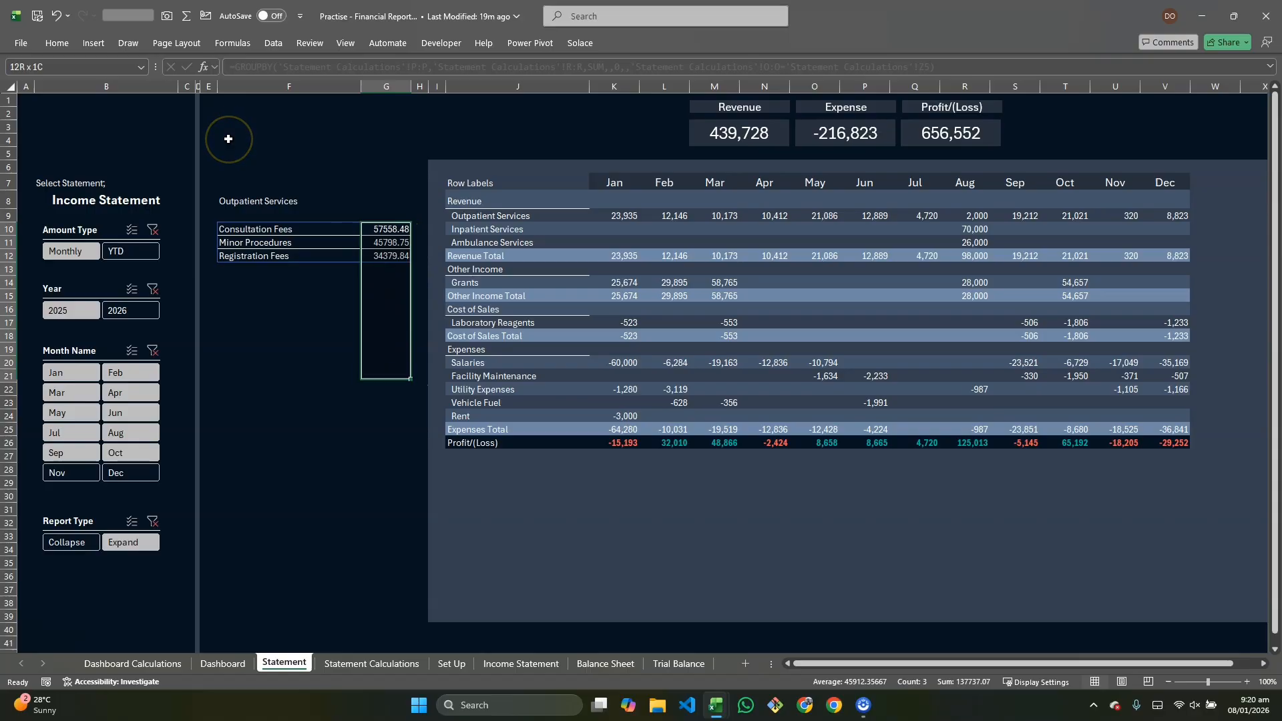
key(shift+Down)
key(shift+Down)
key(shift+Down)
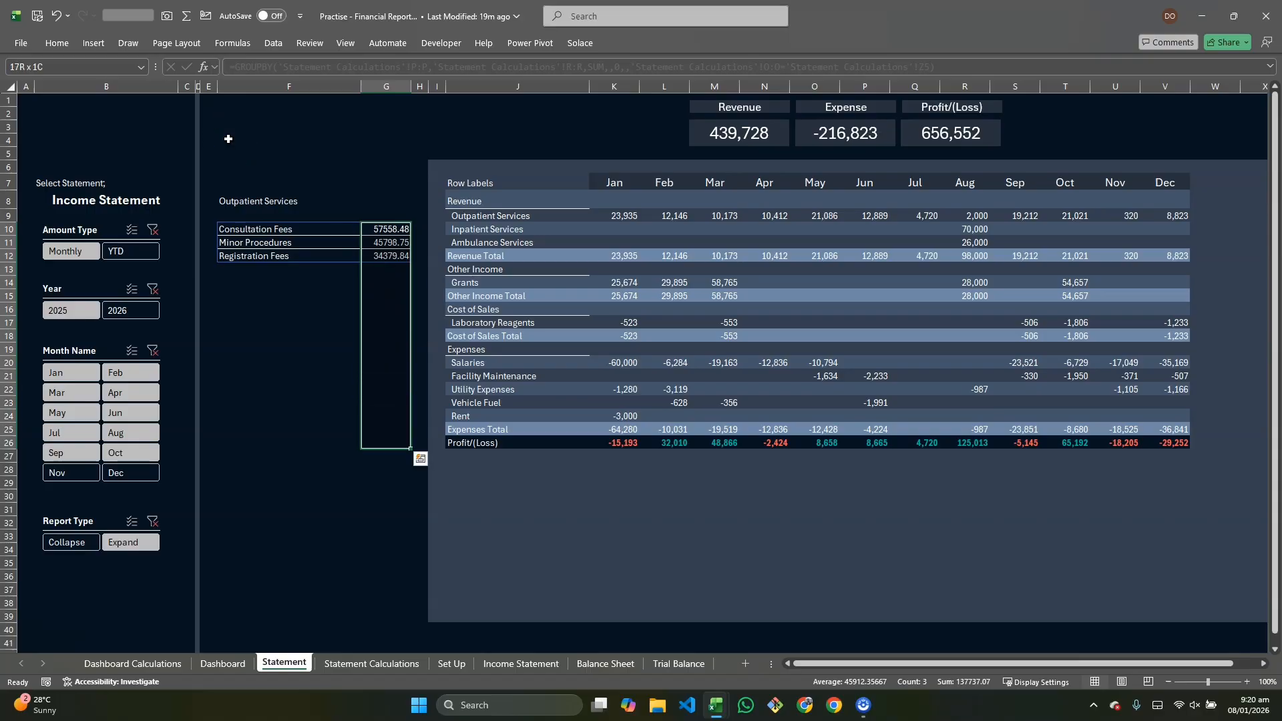
click(57, 44)
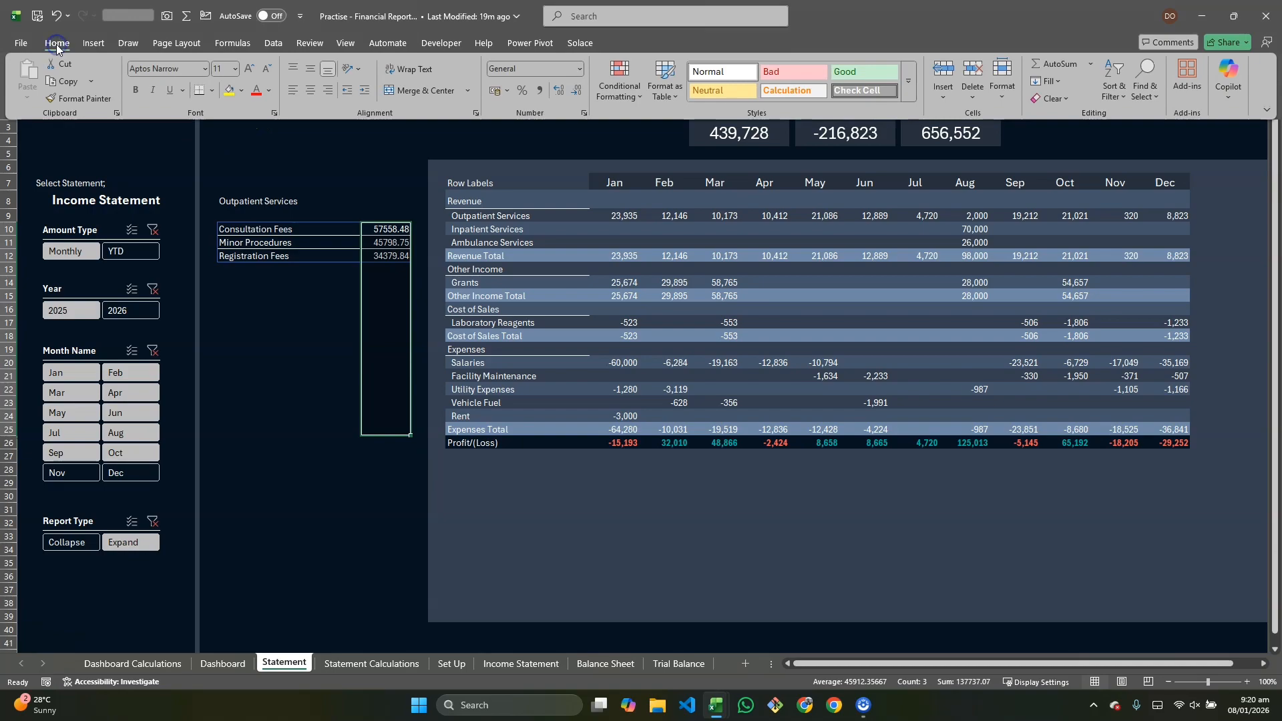
click(632, 97)
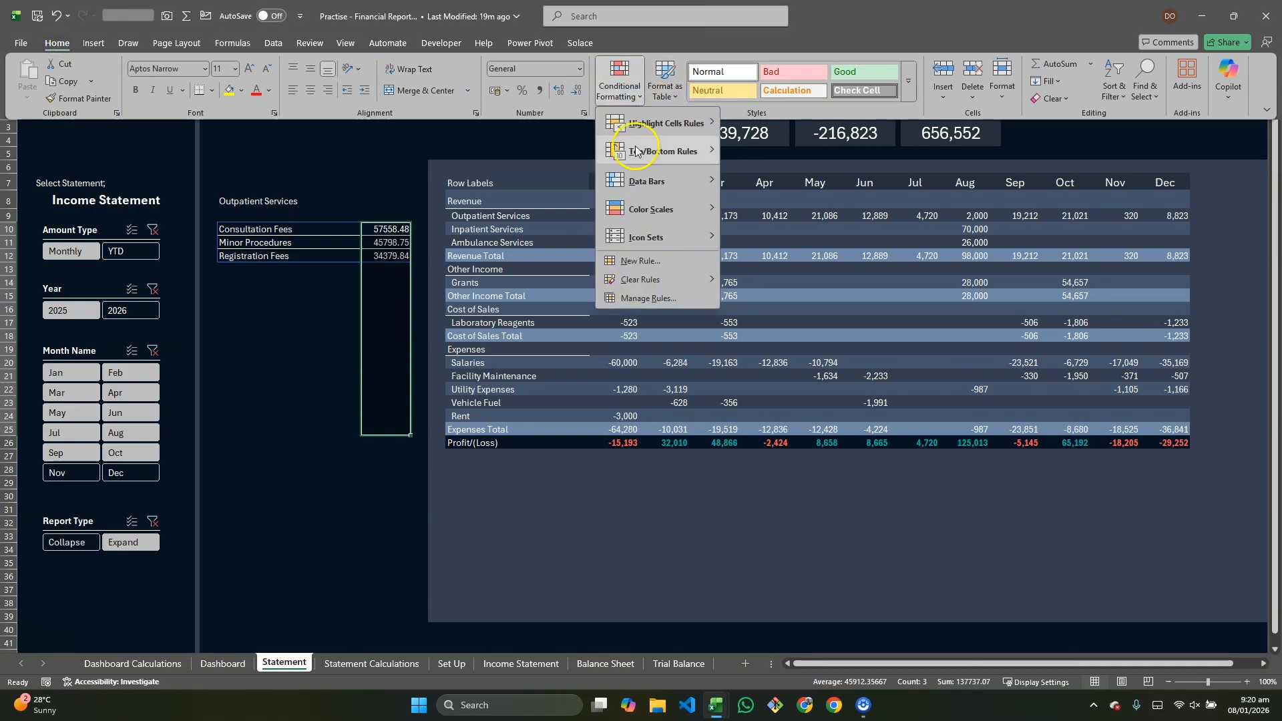
click(647, 180)
click(758, 334)
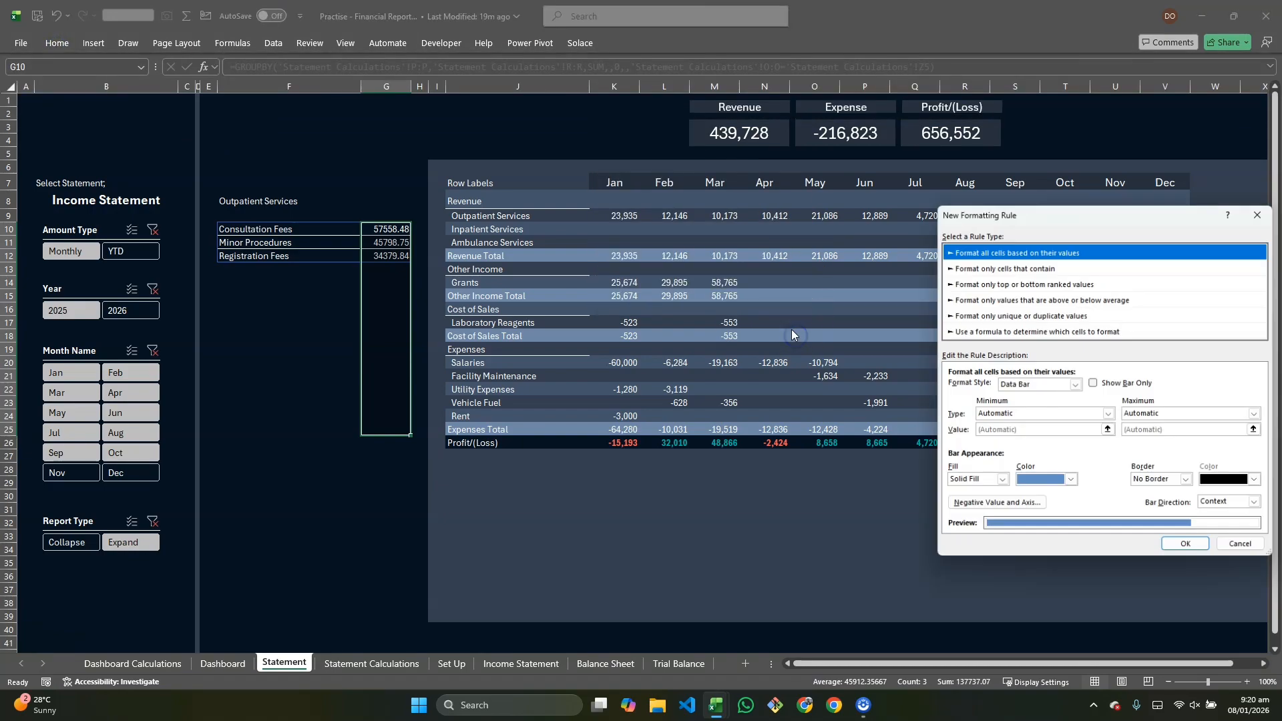
click(1066, 481)
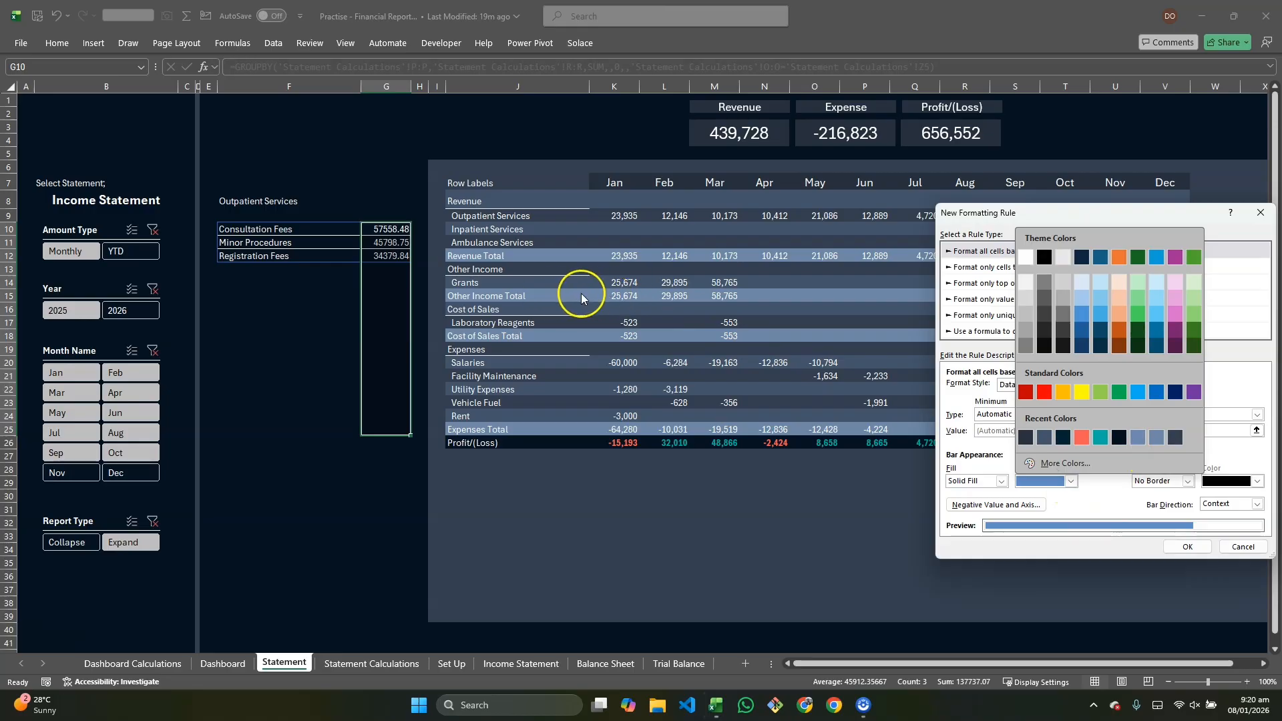
click(1144, 438)
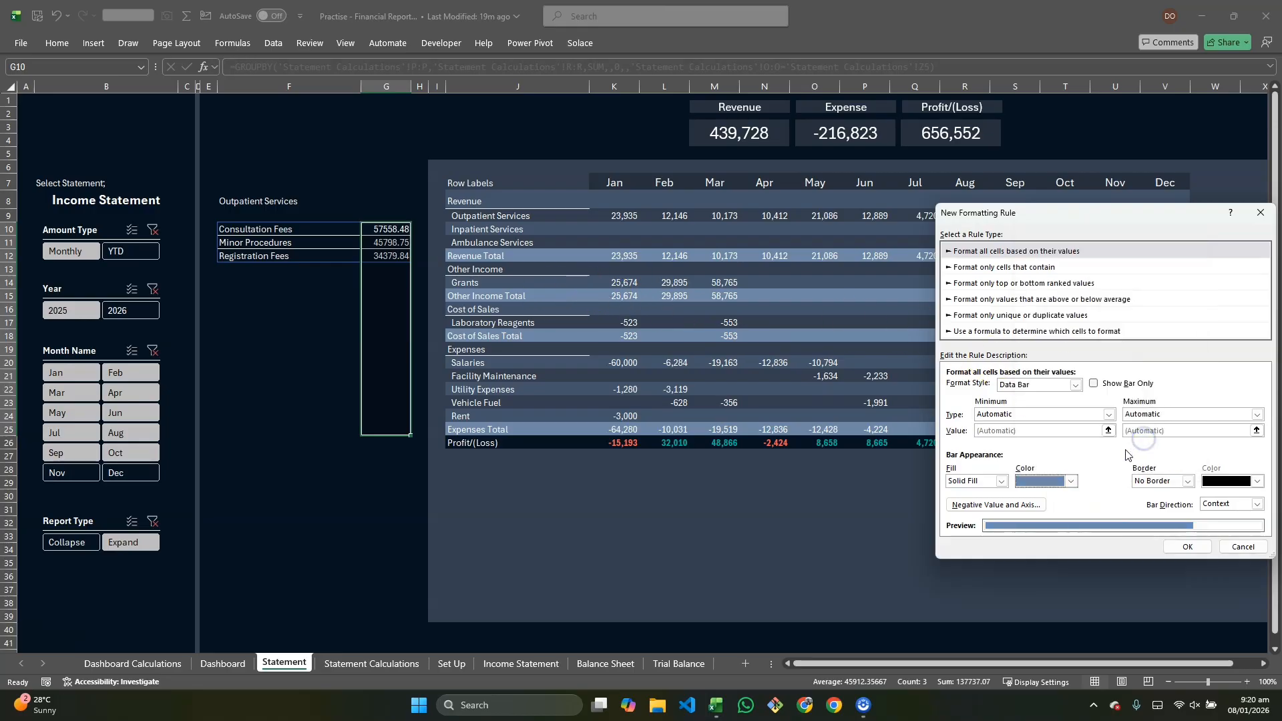
click(1195, 544)
click(372, 454)
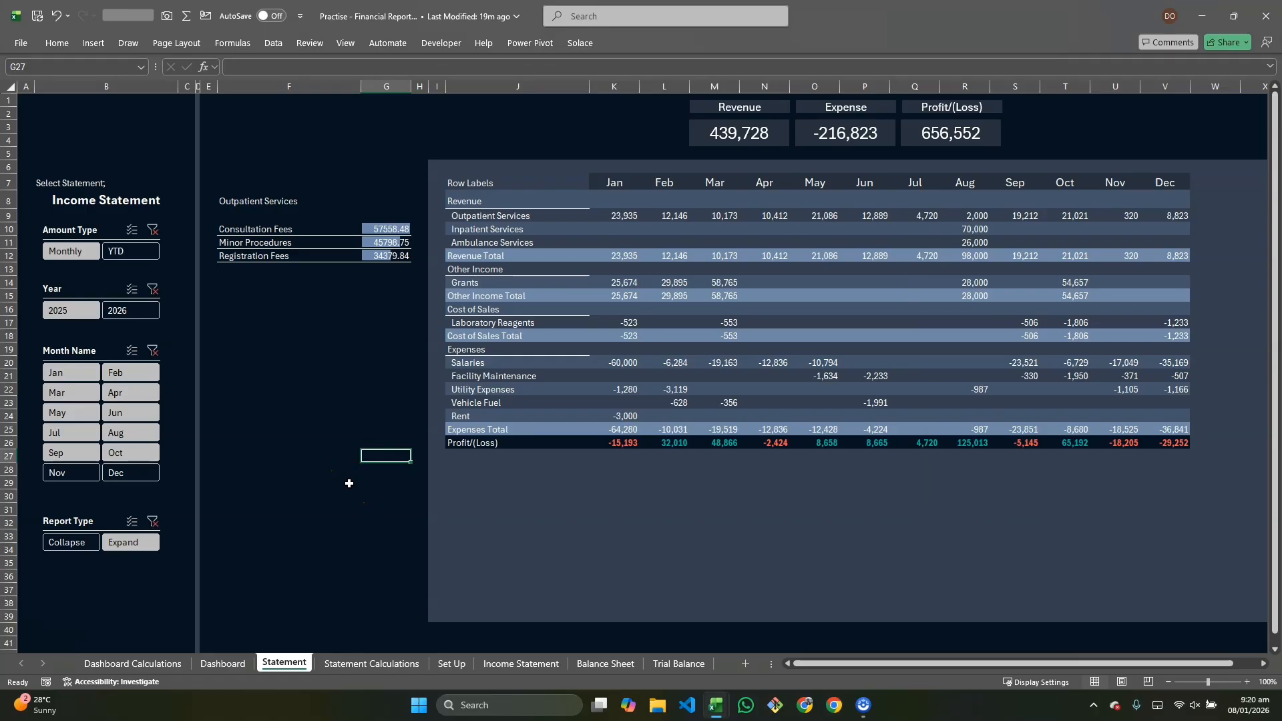
Step: Copy the statement selector's formatting onto the account dropdown cell F8 with Format Painter
click(236, 204)
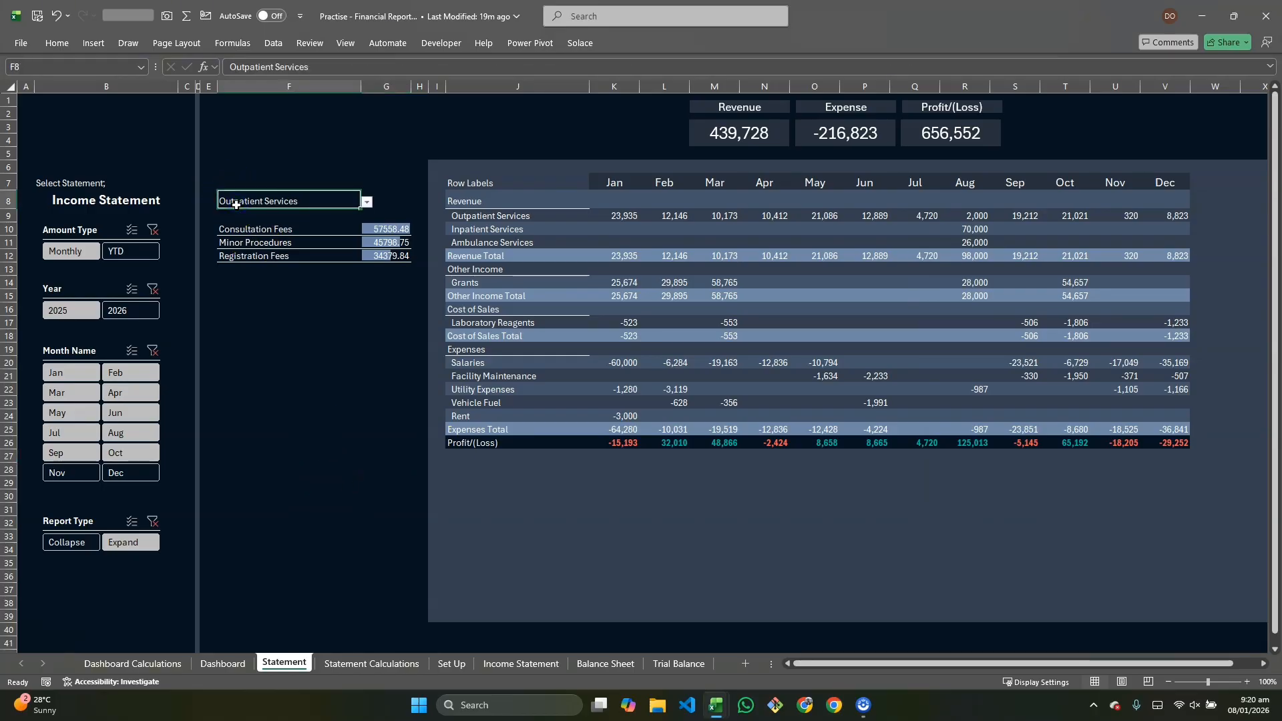
click(48, 46)
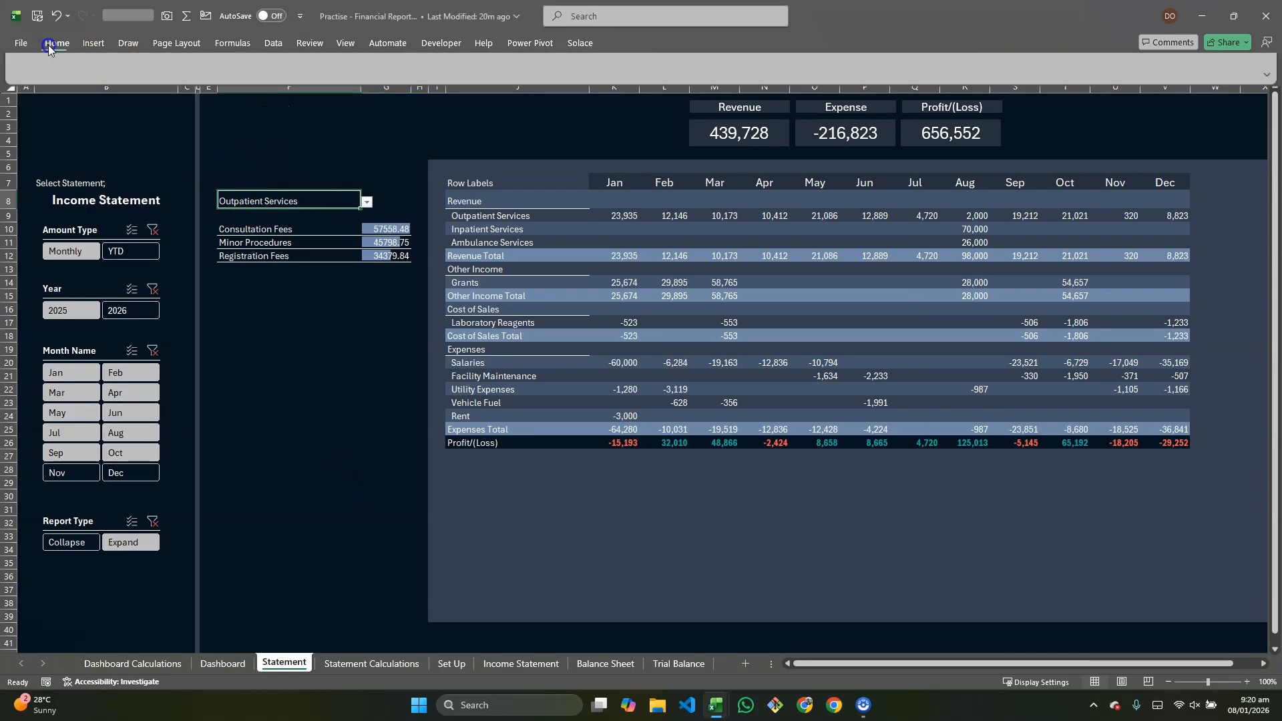
click(79, 198)
click(79, 199)
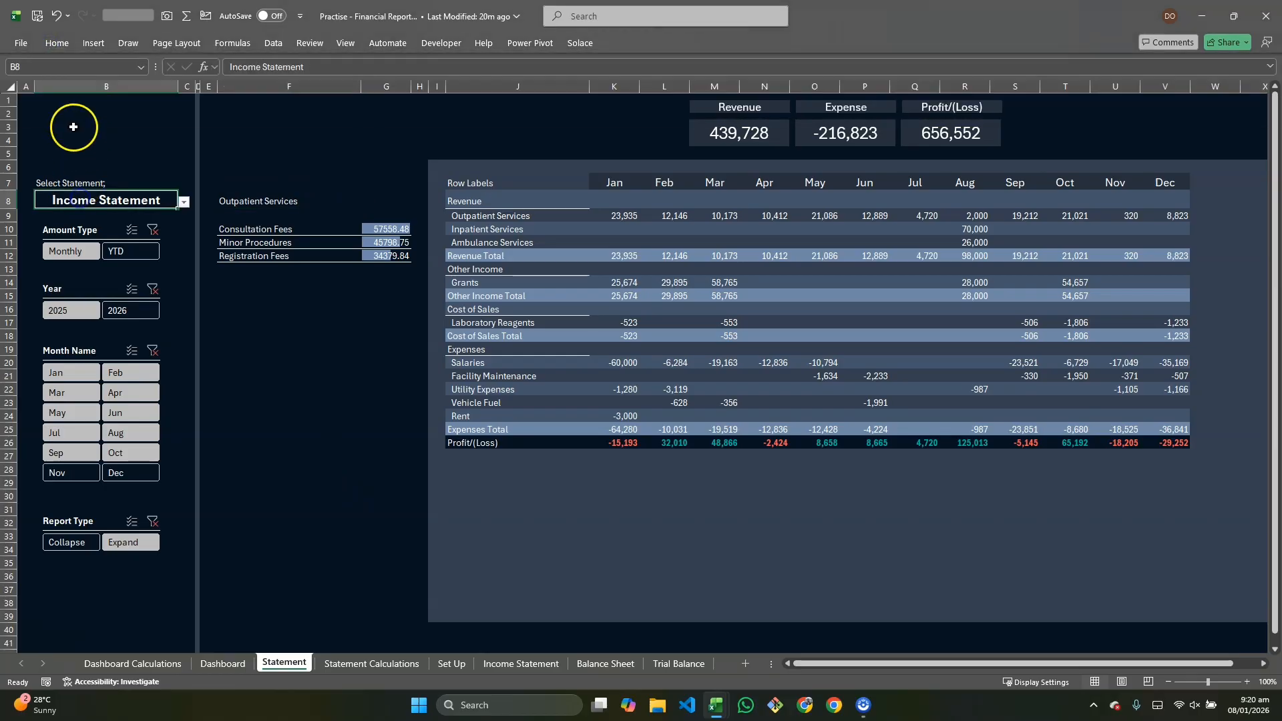
click(62, 46)
click(54, 103)
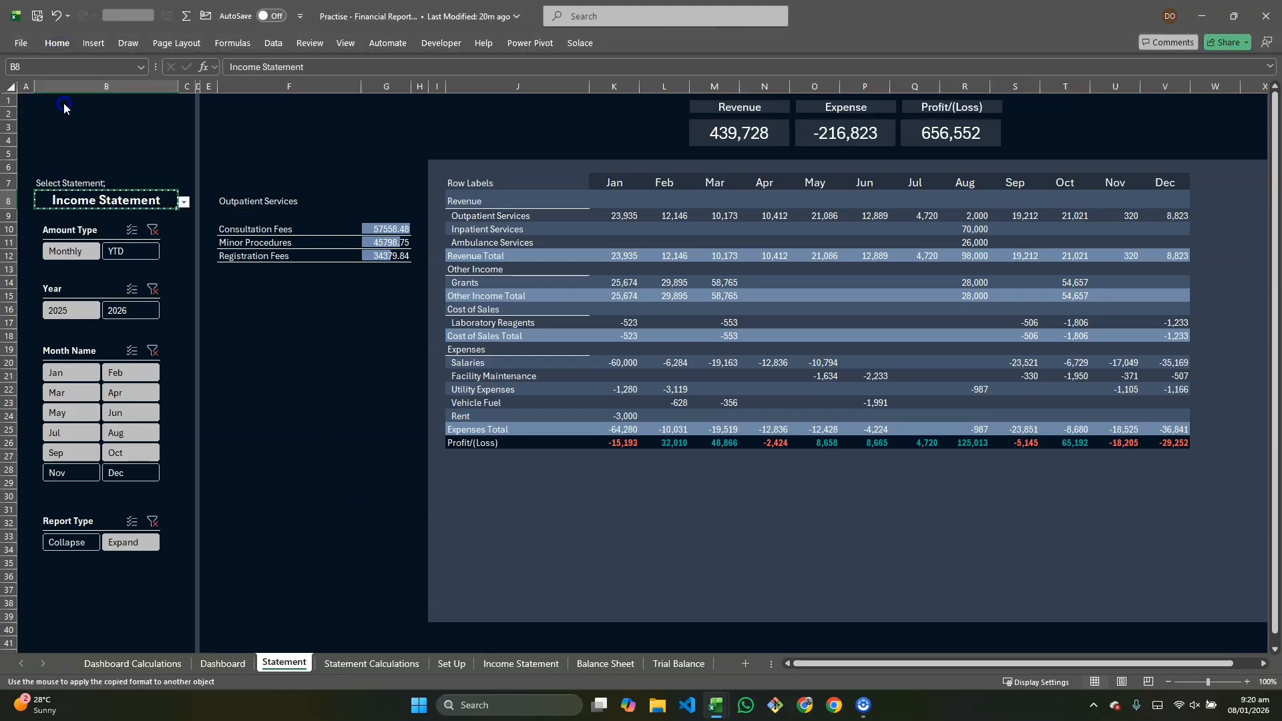
click(219, 198)
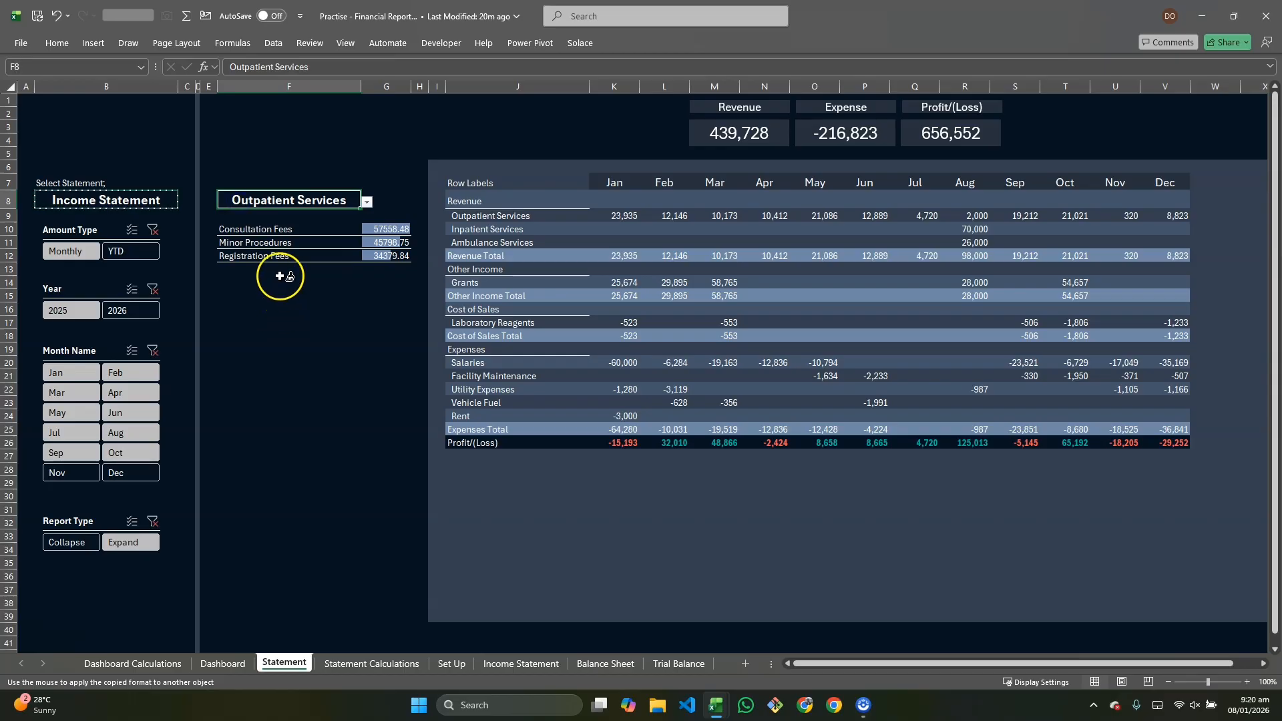
Step: Label the cell above the account dropdown as Select Account;
click(240, 178)
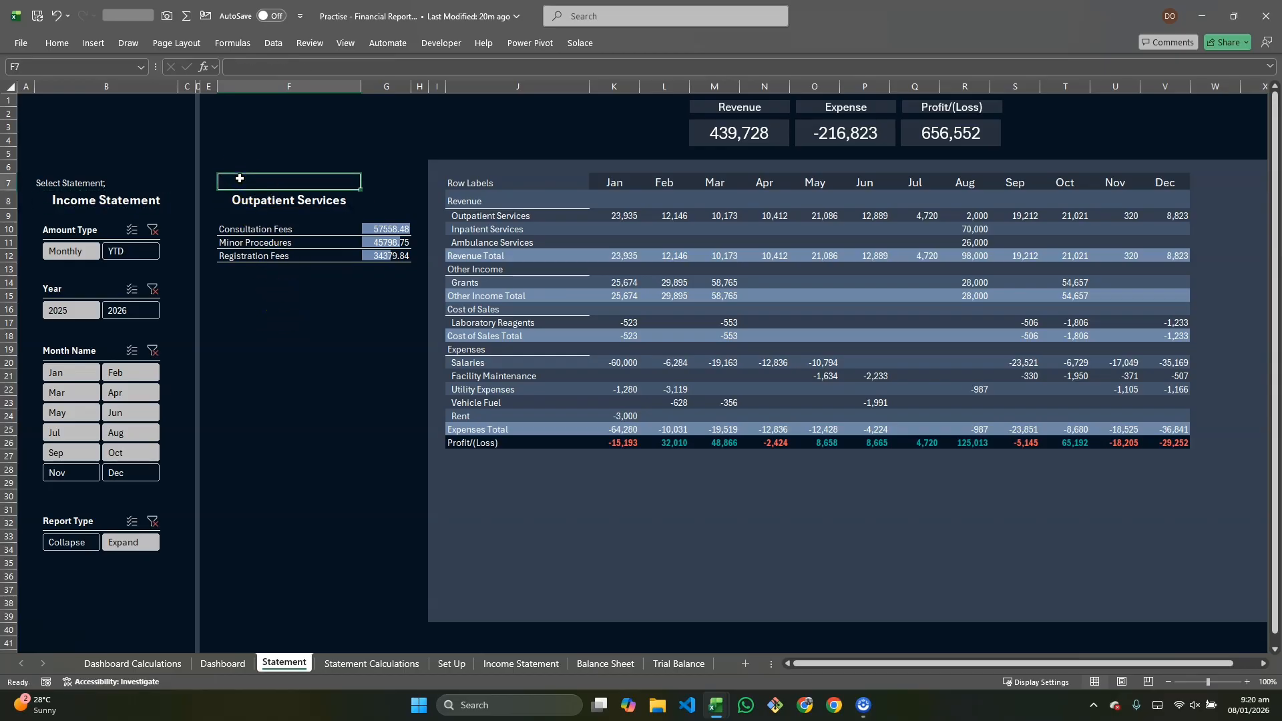
text(Select Account;)
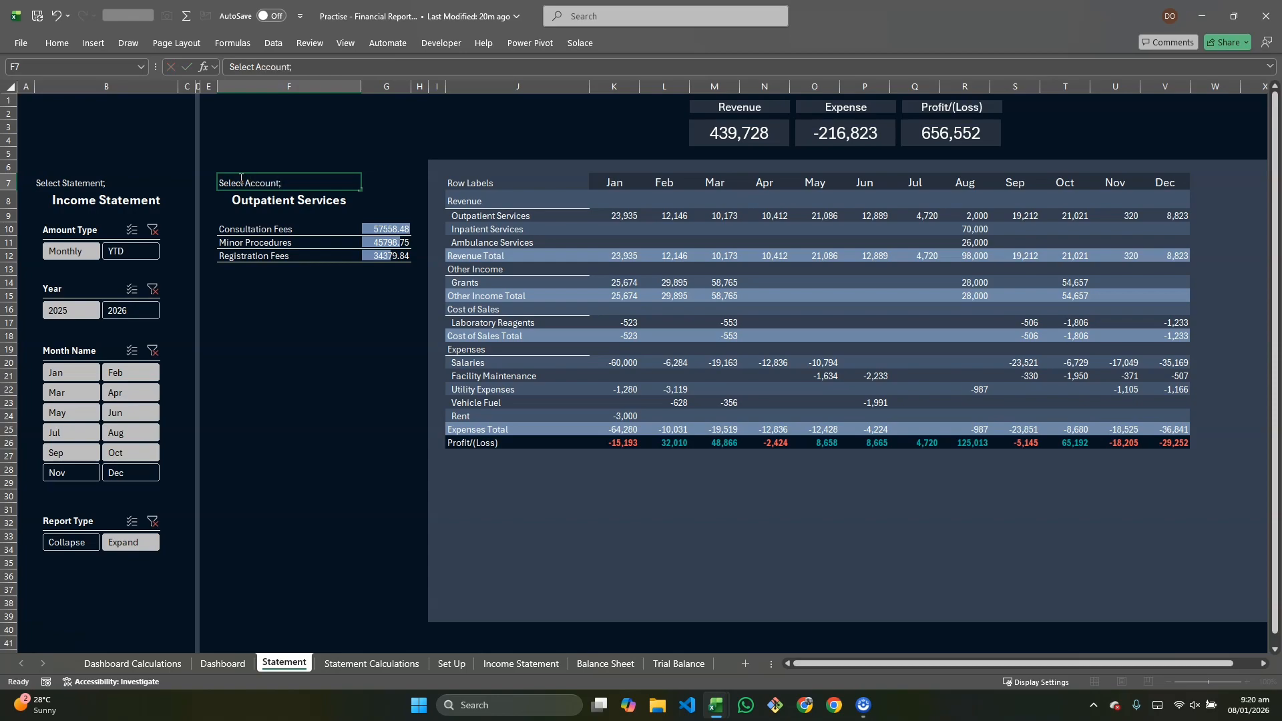
key(Down)
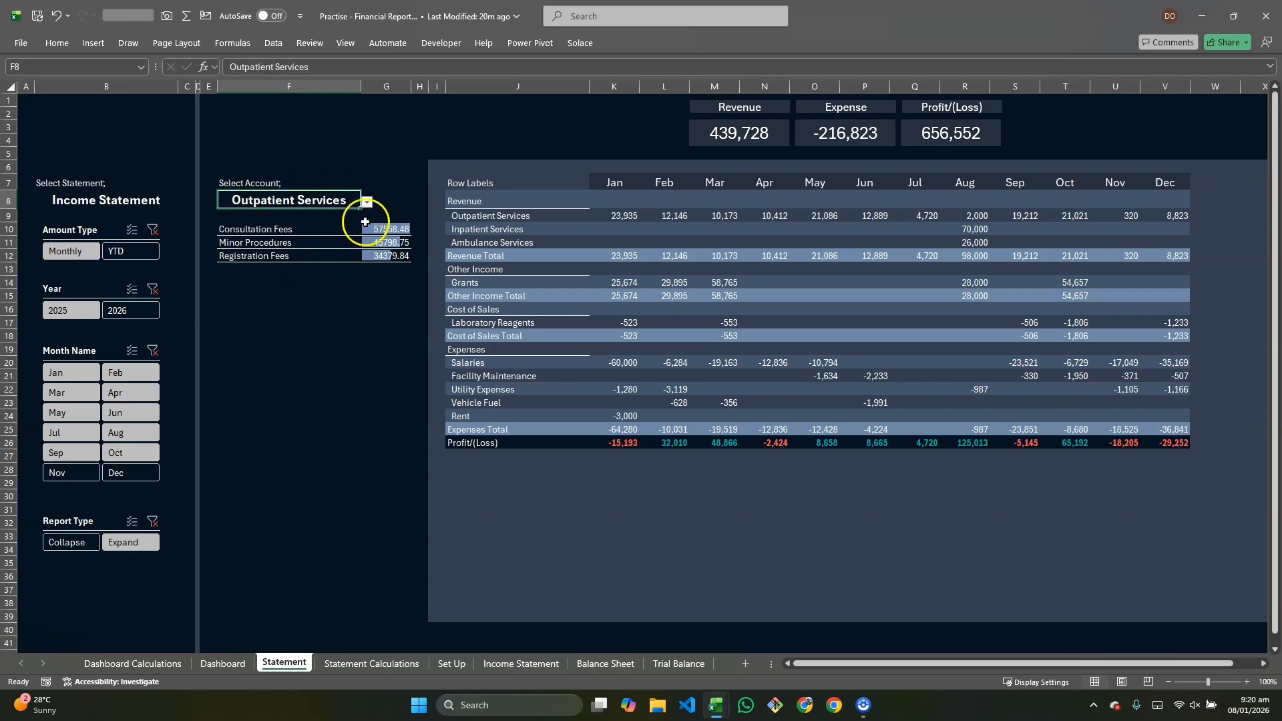
Step: Choose Inpatient Services in the account dropdown
click(367, 201)
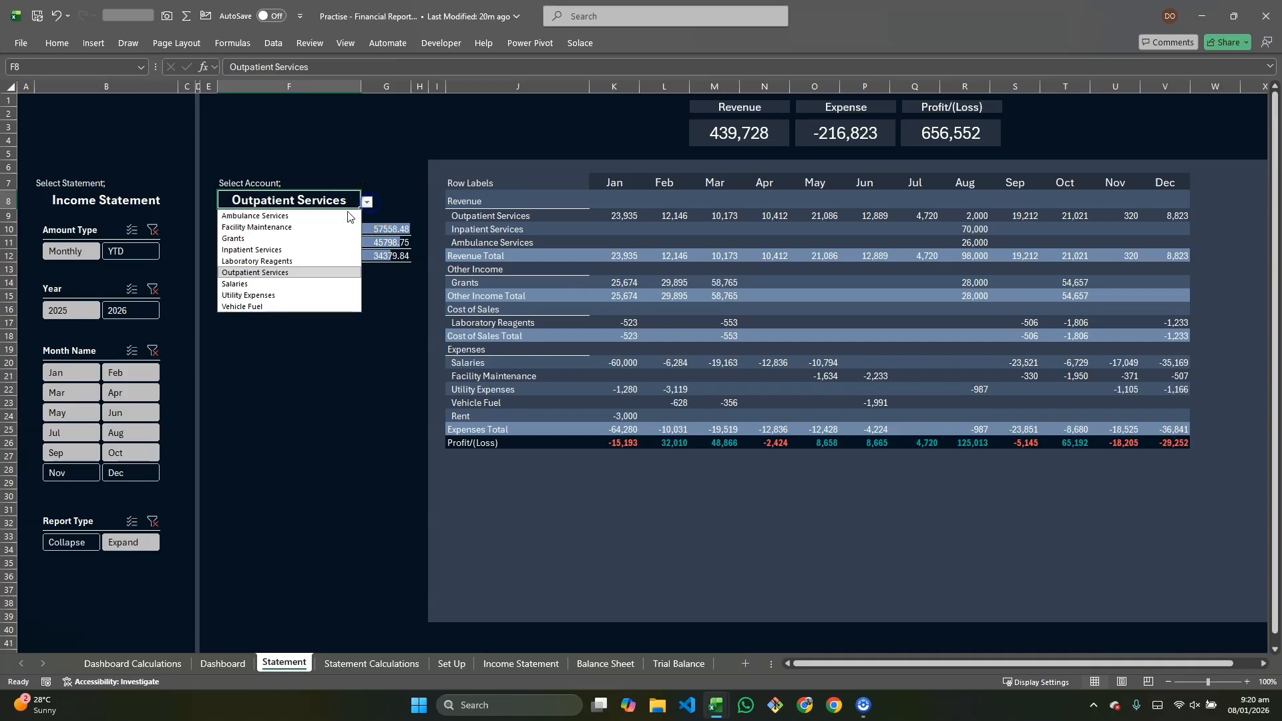
click(297, 249)
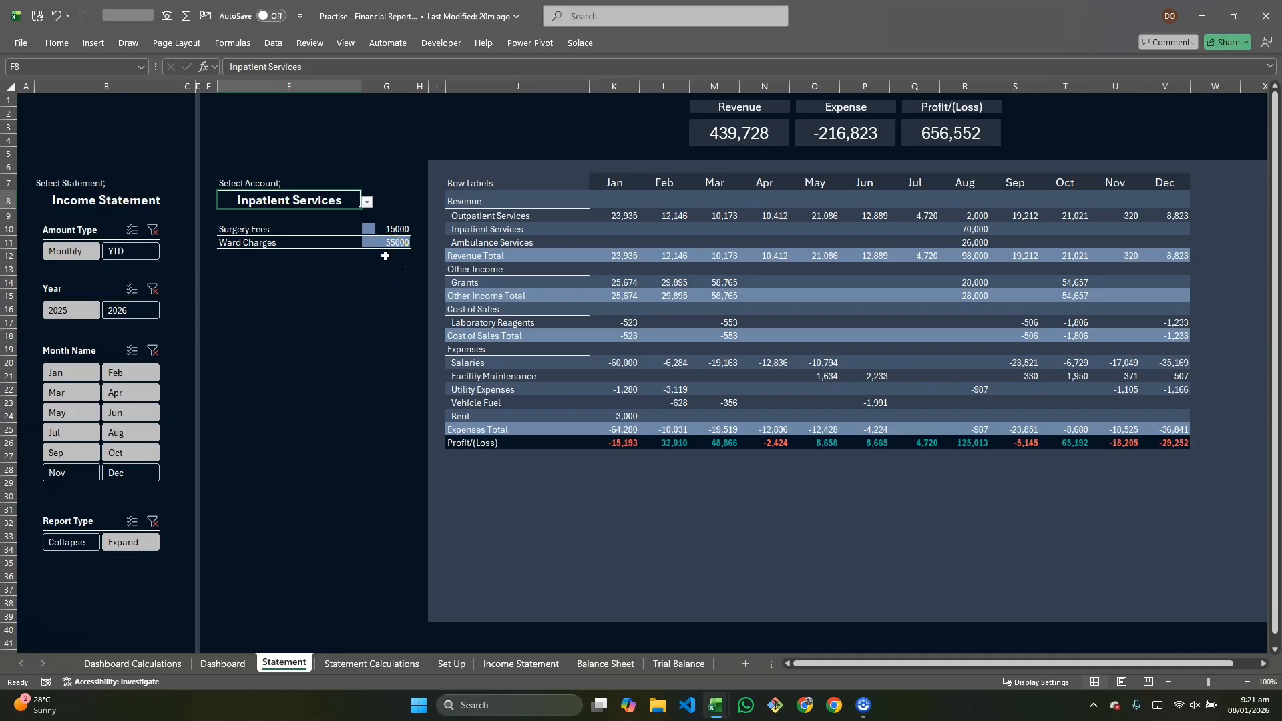
click(288, 202)
Step: Select the statement table and add a formula conditional format =$J8=$F$8 with black font and white fill
drag(494, 199, 1094, 620)
scroll(1010, 574, left, 3)
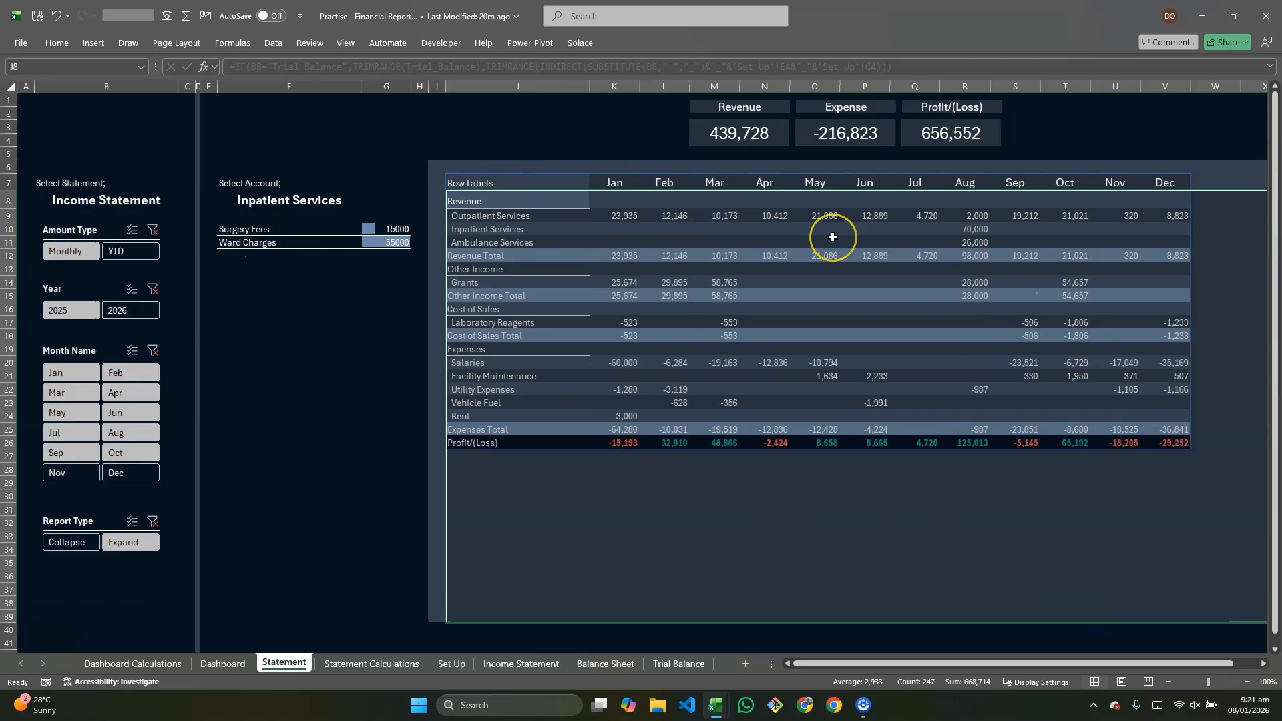
key(alt+o)
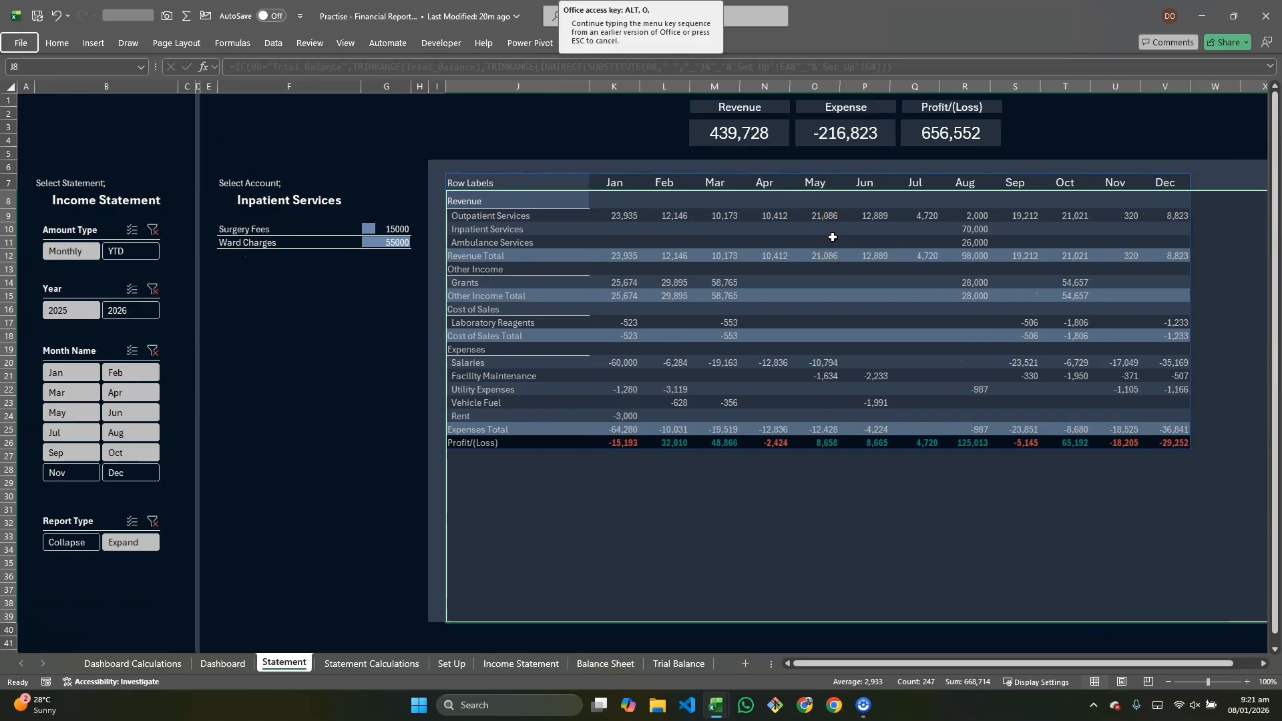
key(d)
click(785, 333)
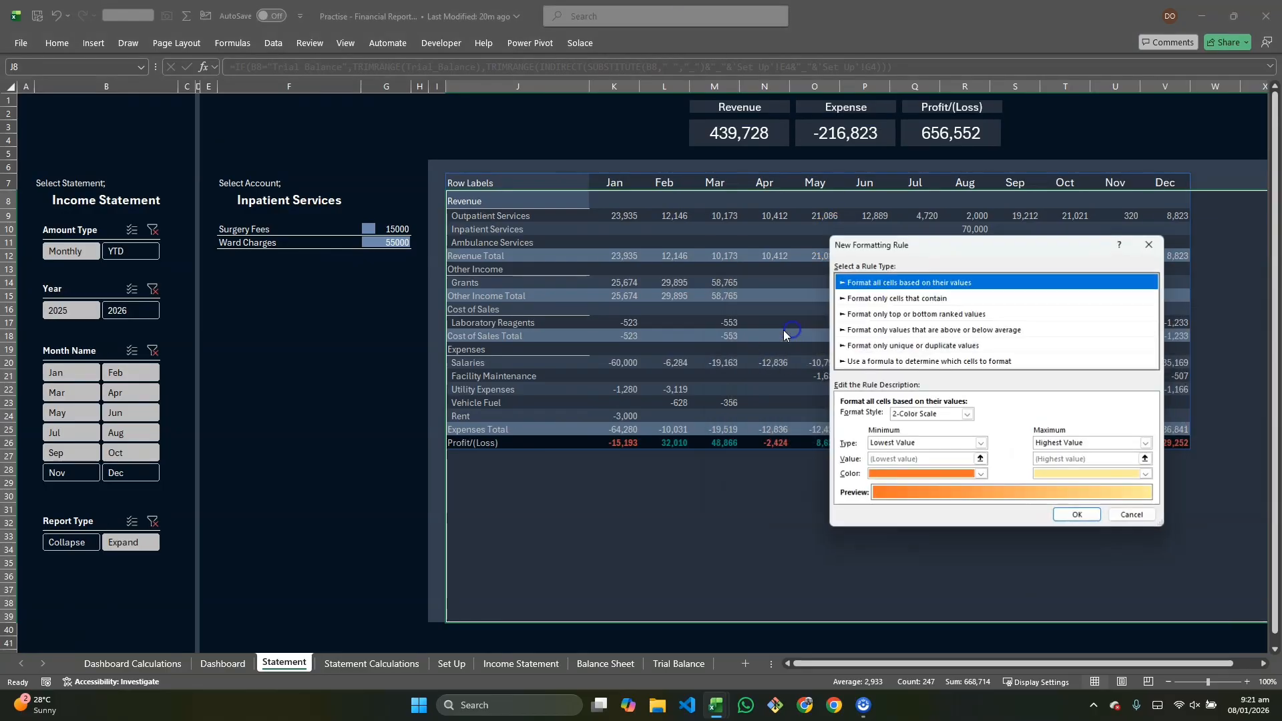
click(908, 361)
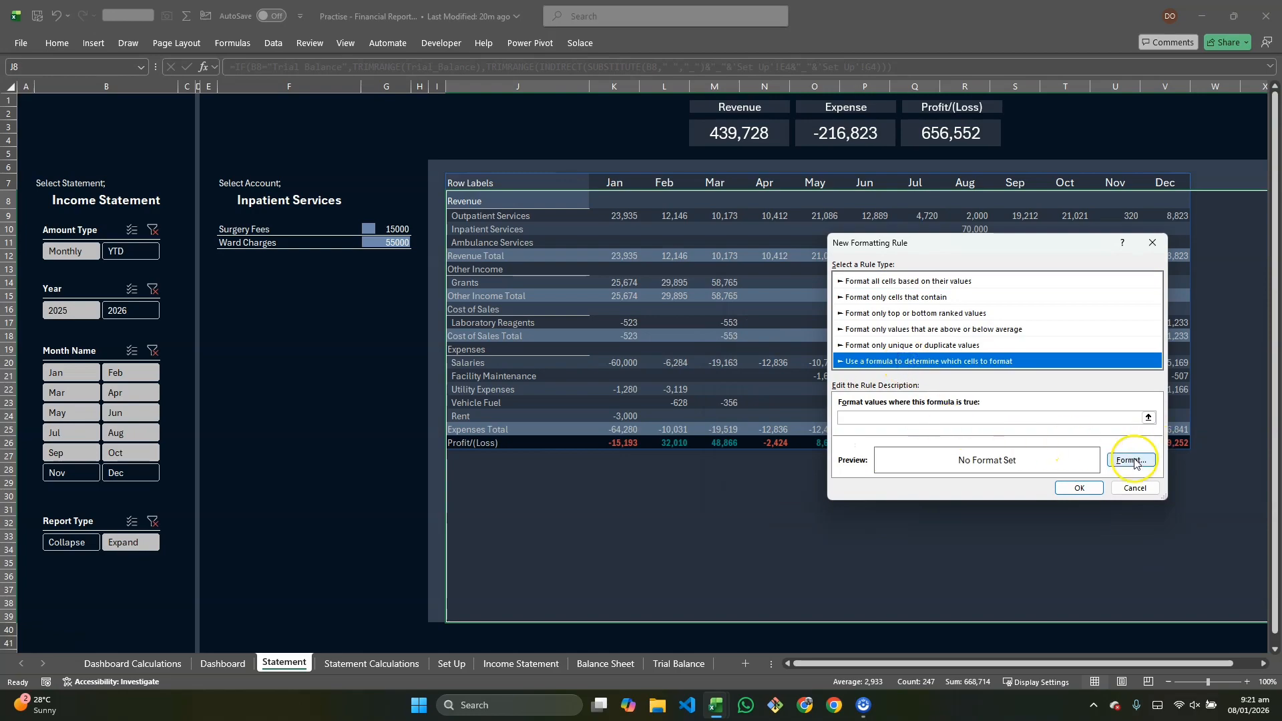
click(1027, 420)
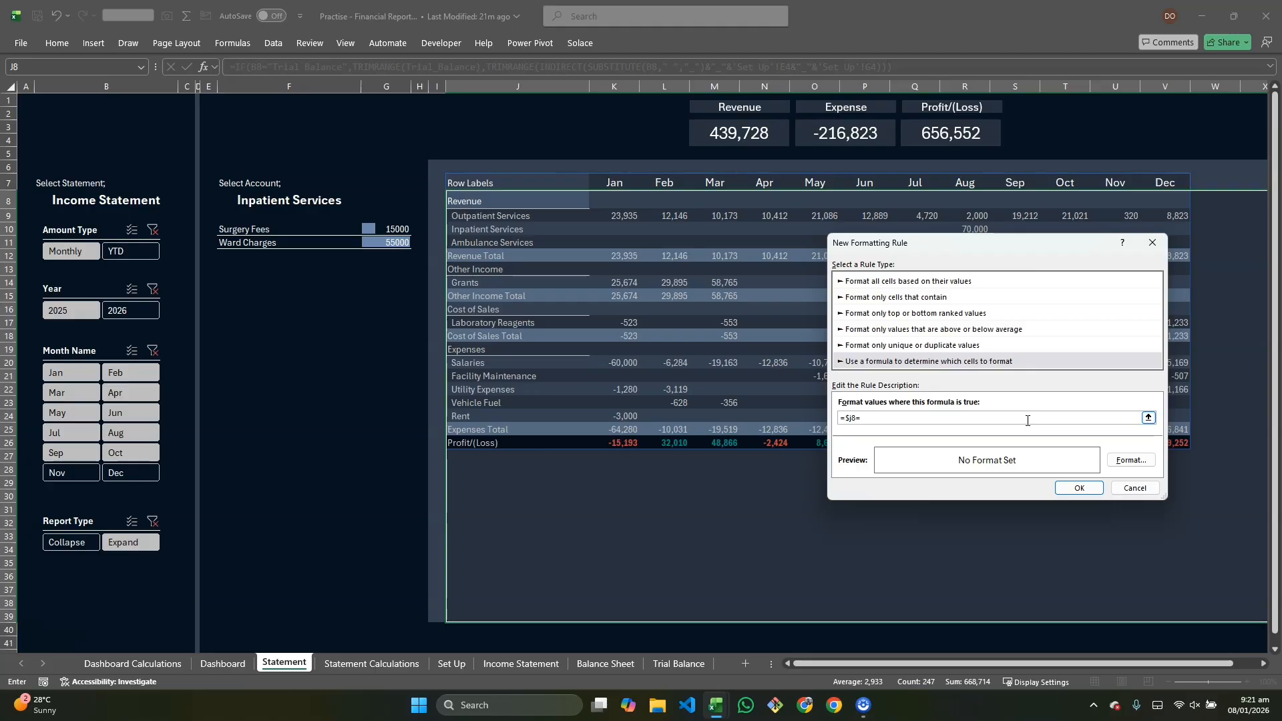
click(272, 198)
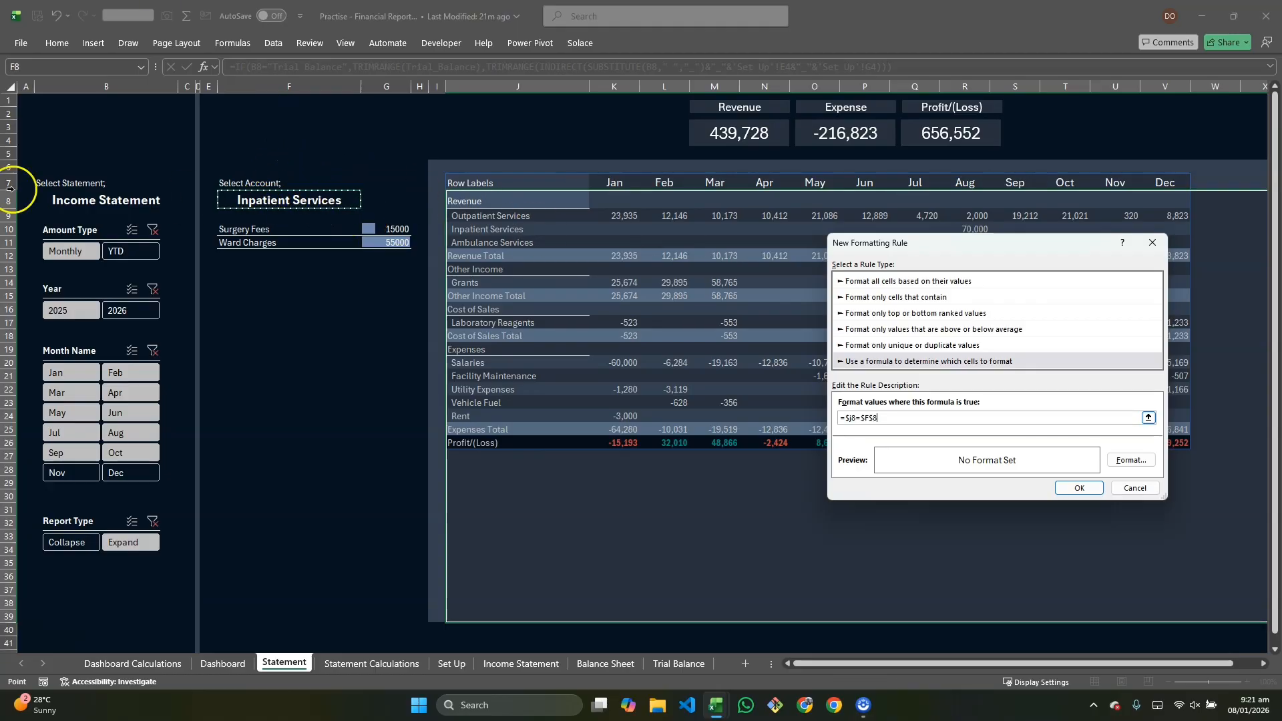
click(1125, 461)
click(882, 219)
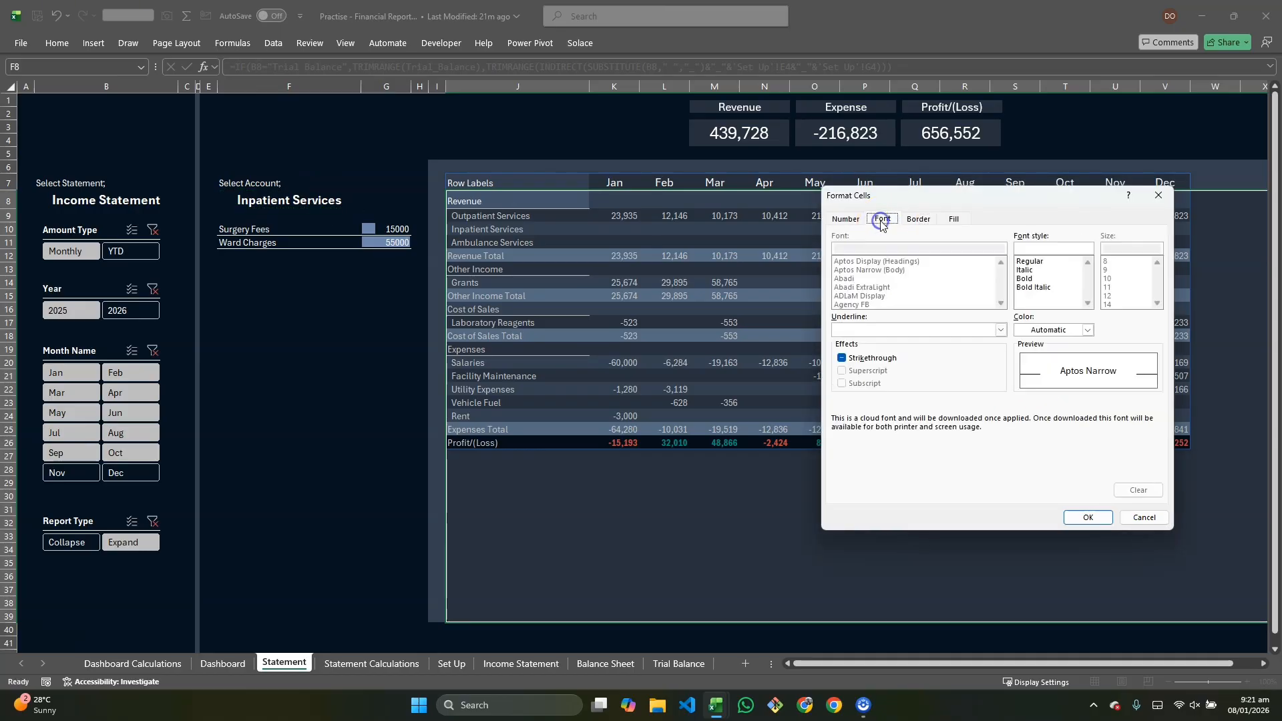
click(1088, 331)
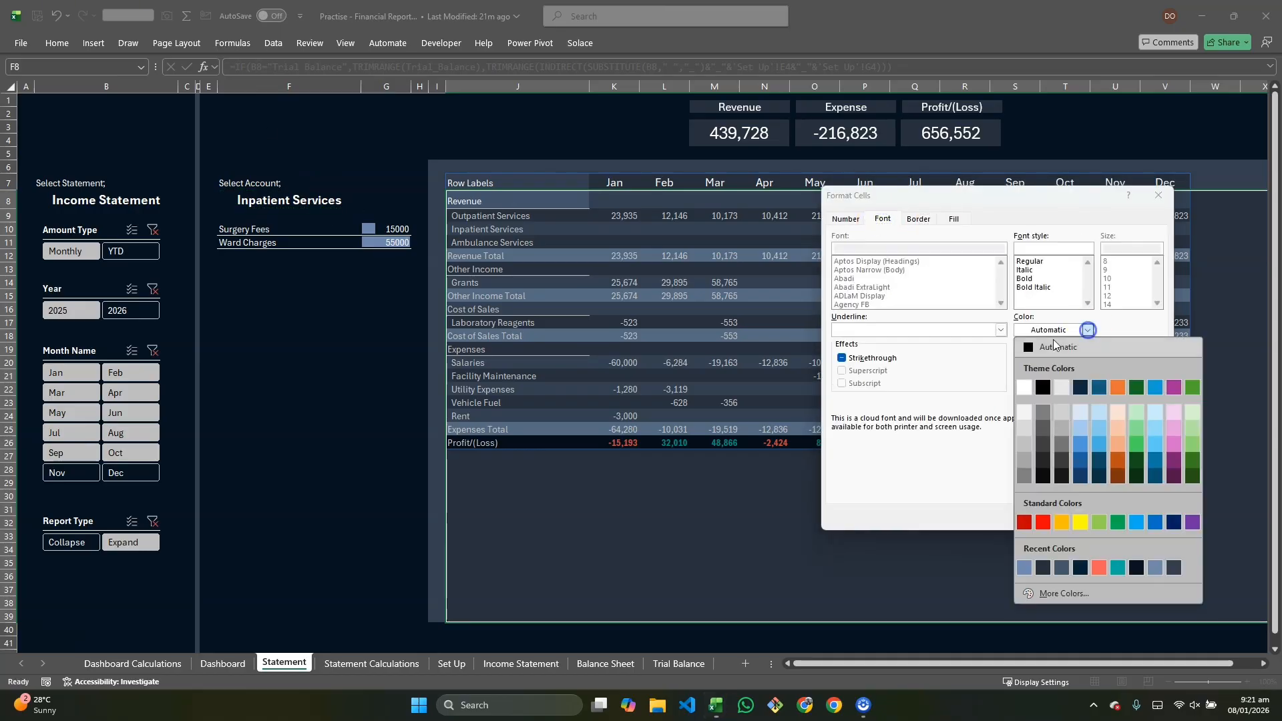
click(1040, 385)
click(953, 219)
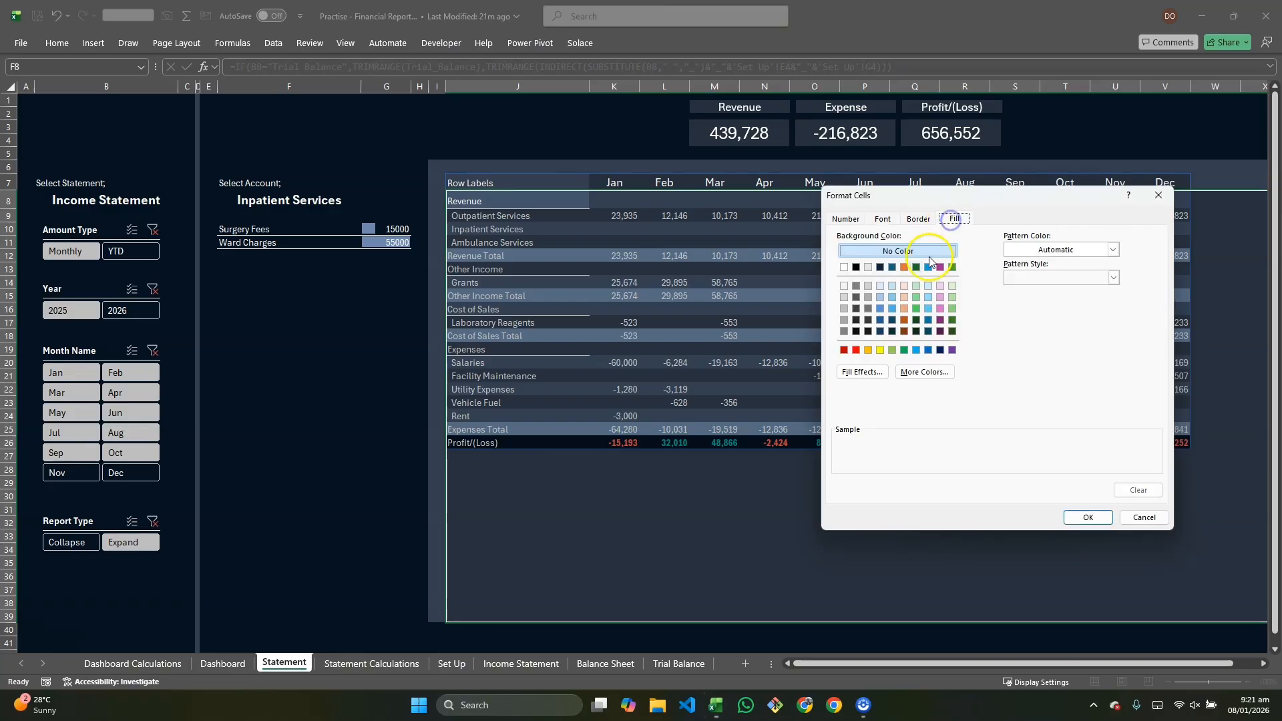
click(845, 285)
click(1081, 517)
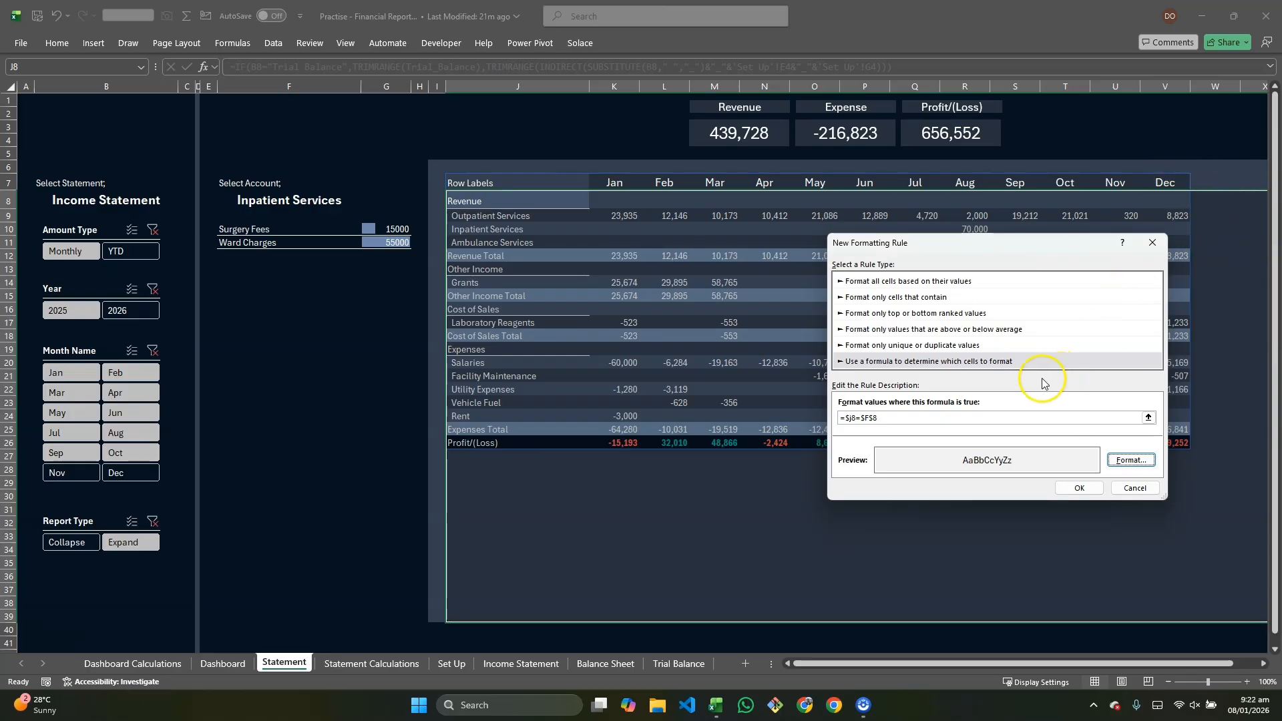
Step: Change the rule's formula to =AND($J8=$F$8,$J7<>"") and apply it in the rules manager
click(844, 418)
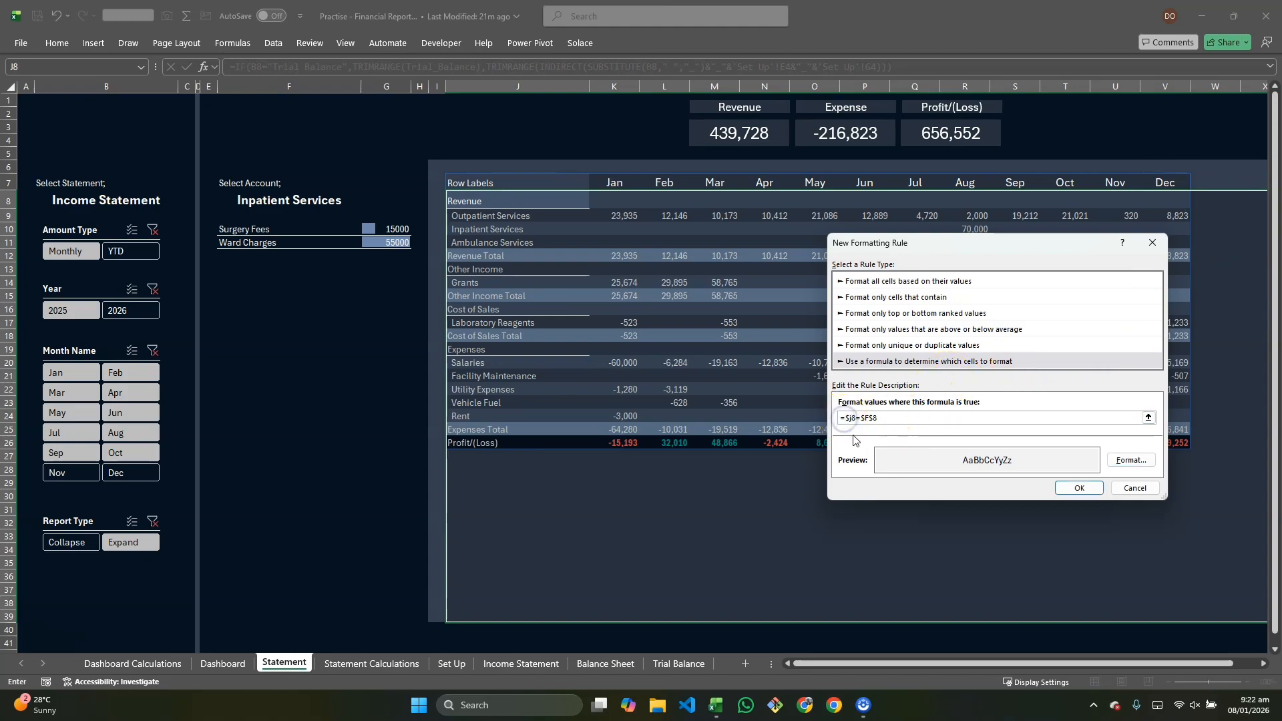
click(900, 420)
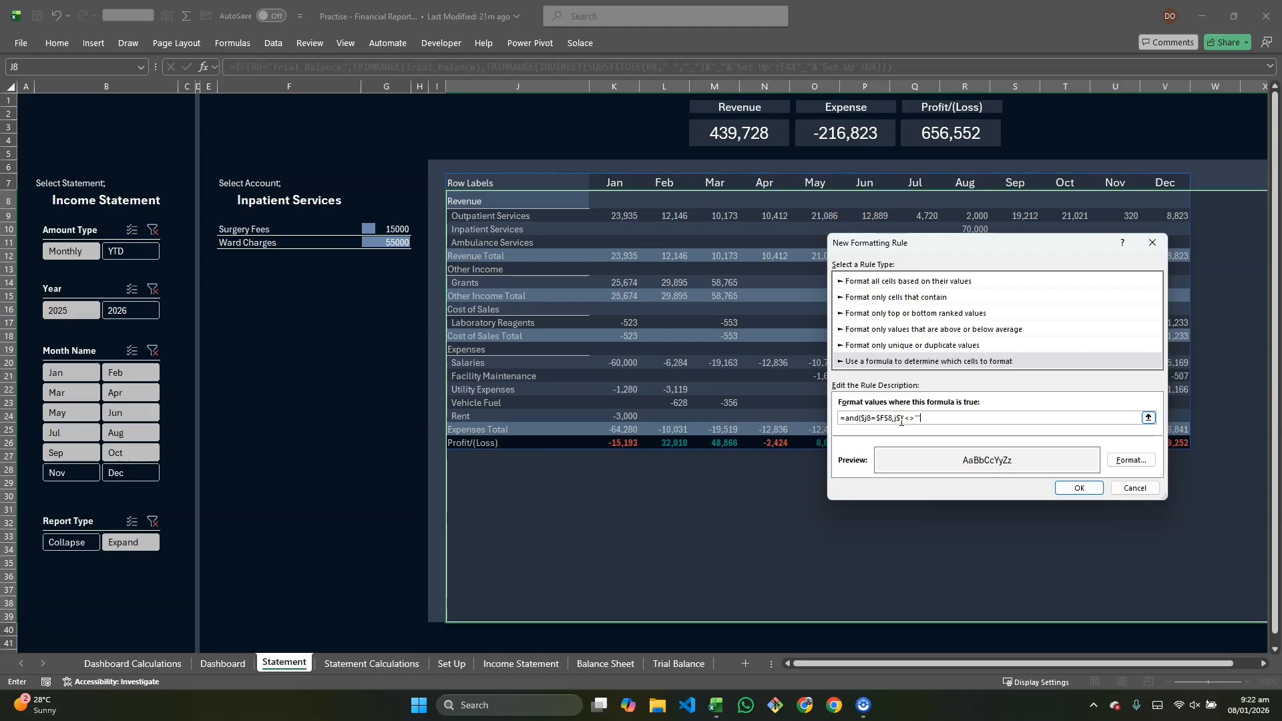
click(1130, 460)
click(1091, 514)
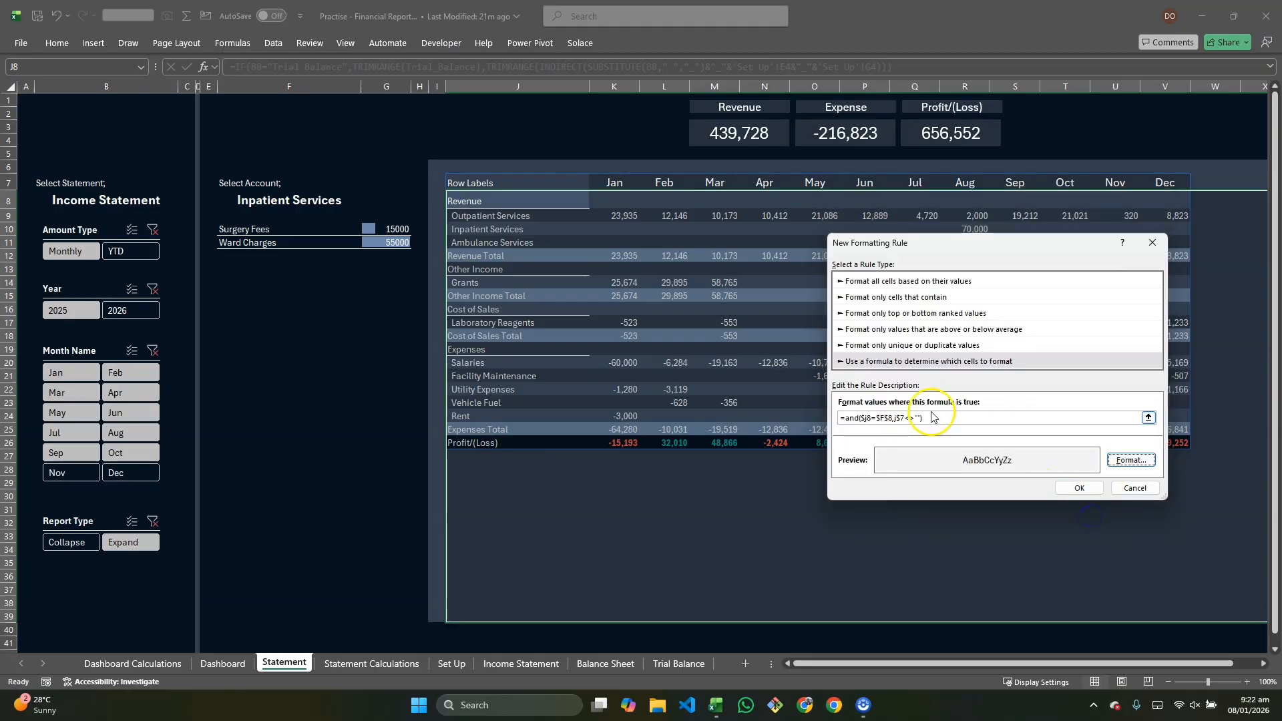
click(1079, 487)
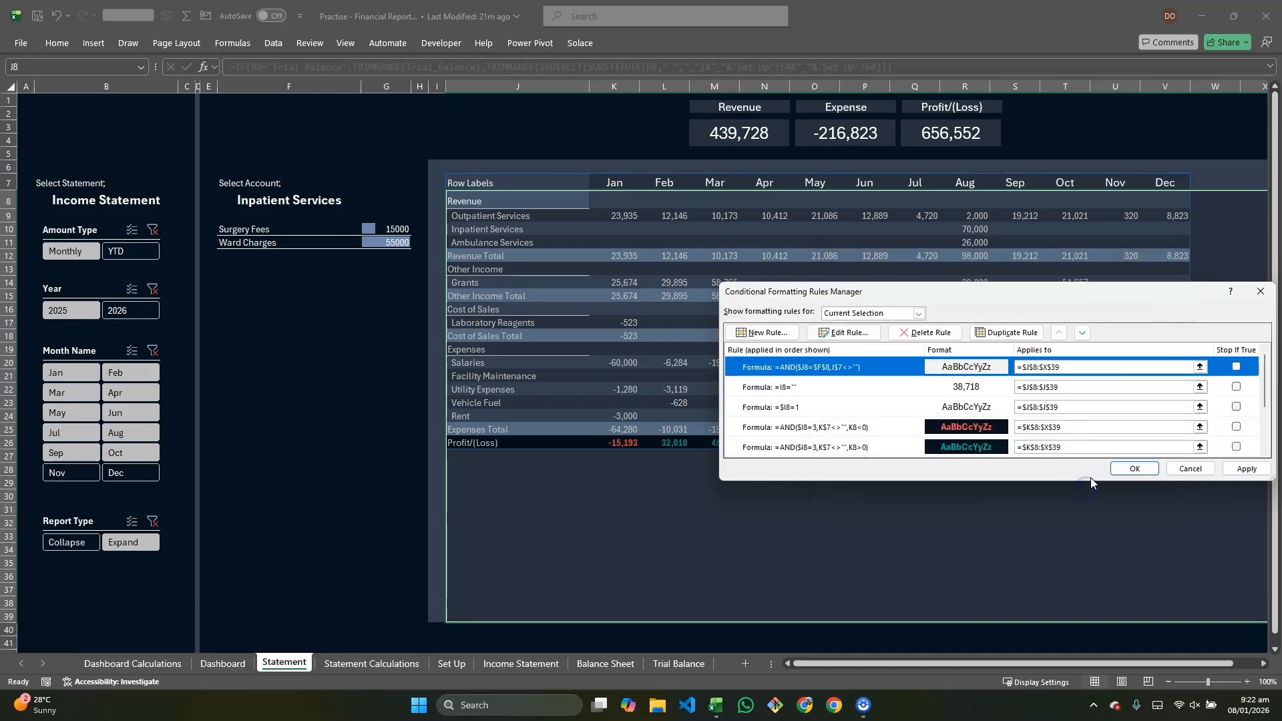
click(1246, 469)
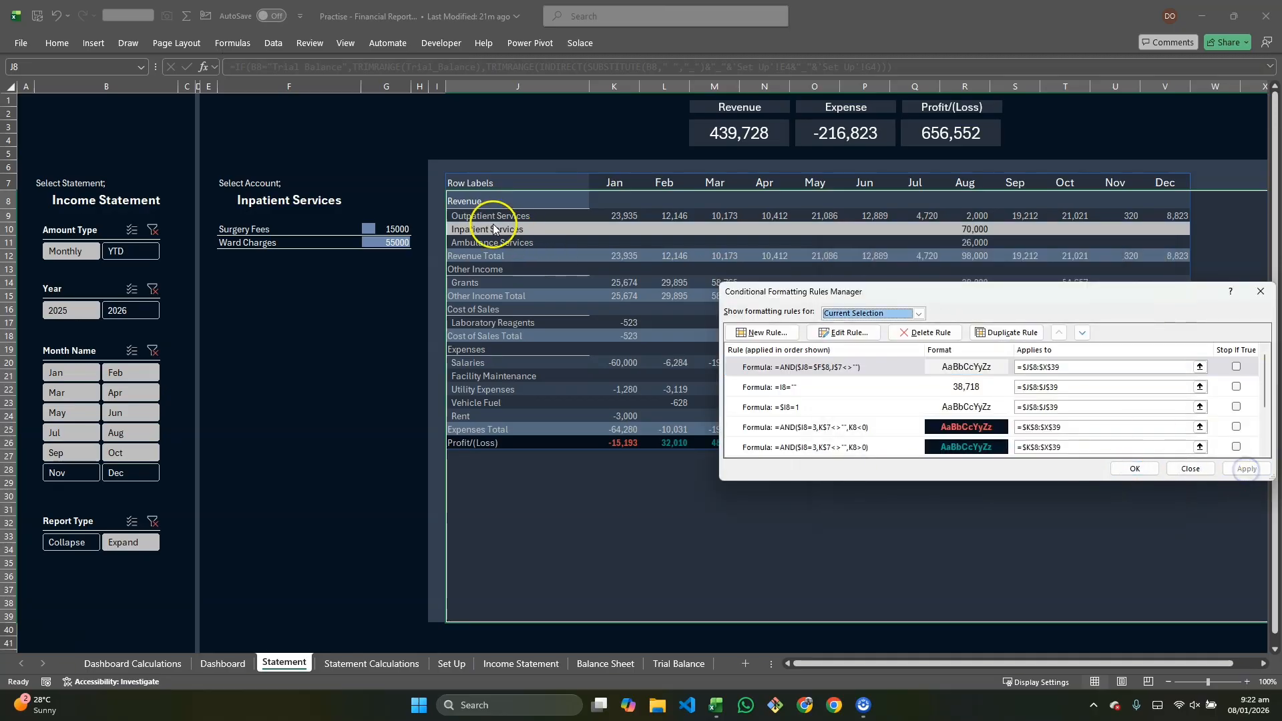
click(1152, 470)
Step: Choose Outpatient Services in the account dropdown
click(344, 400)
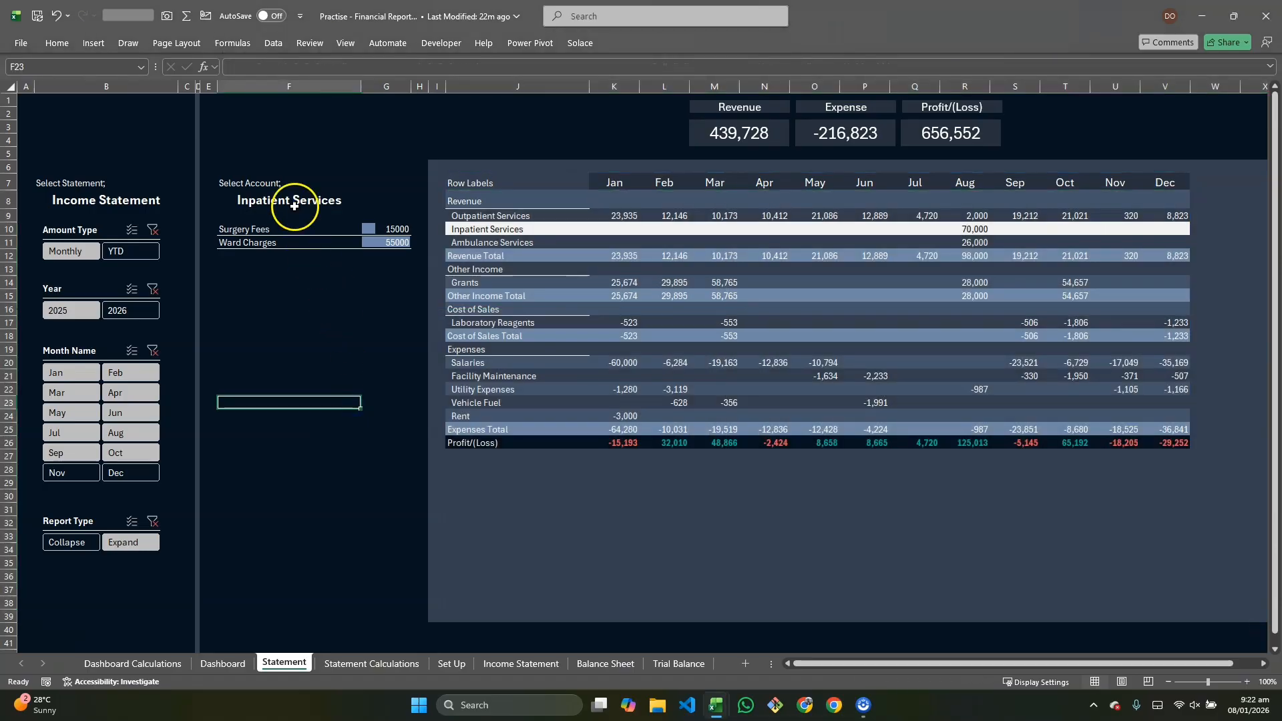
click(298, 201)
click(367, 205)
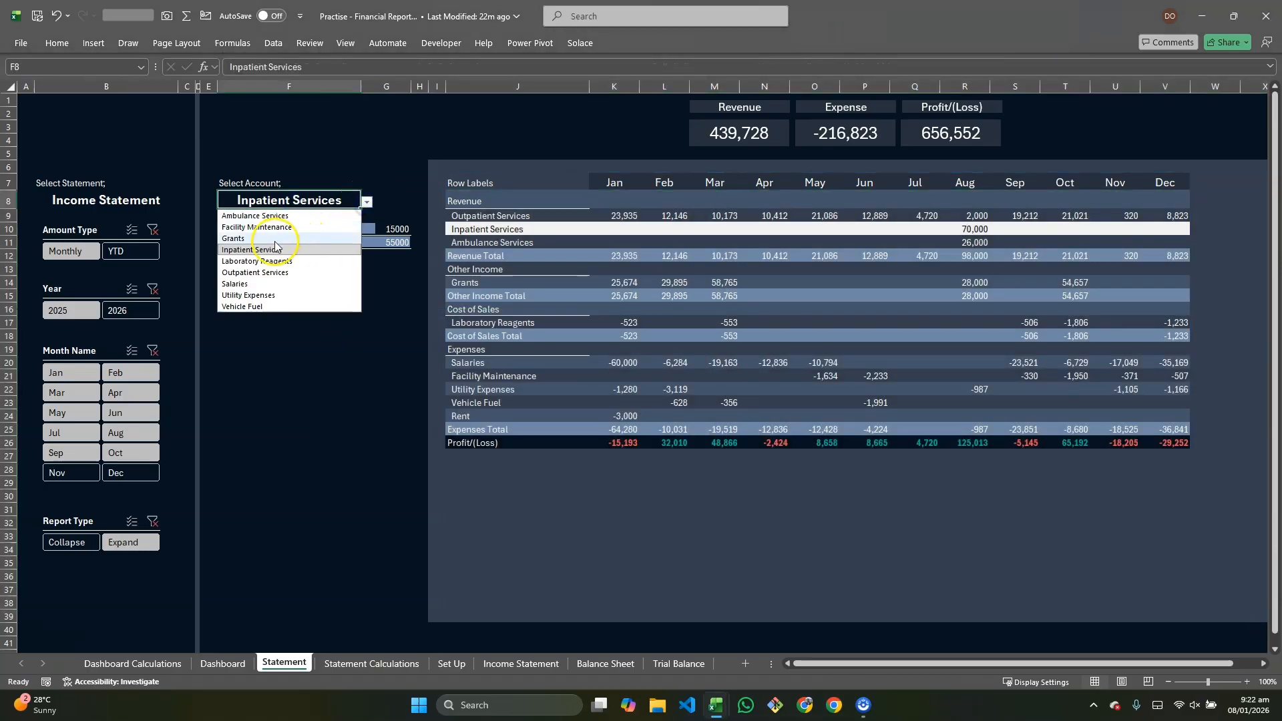
click(271, 273)
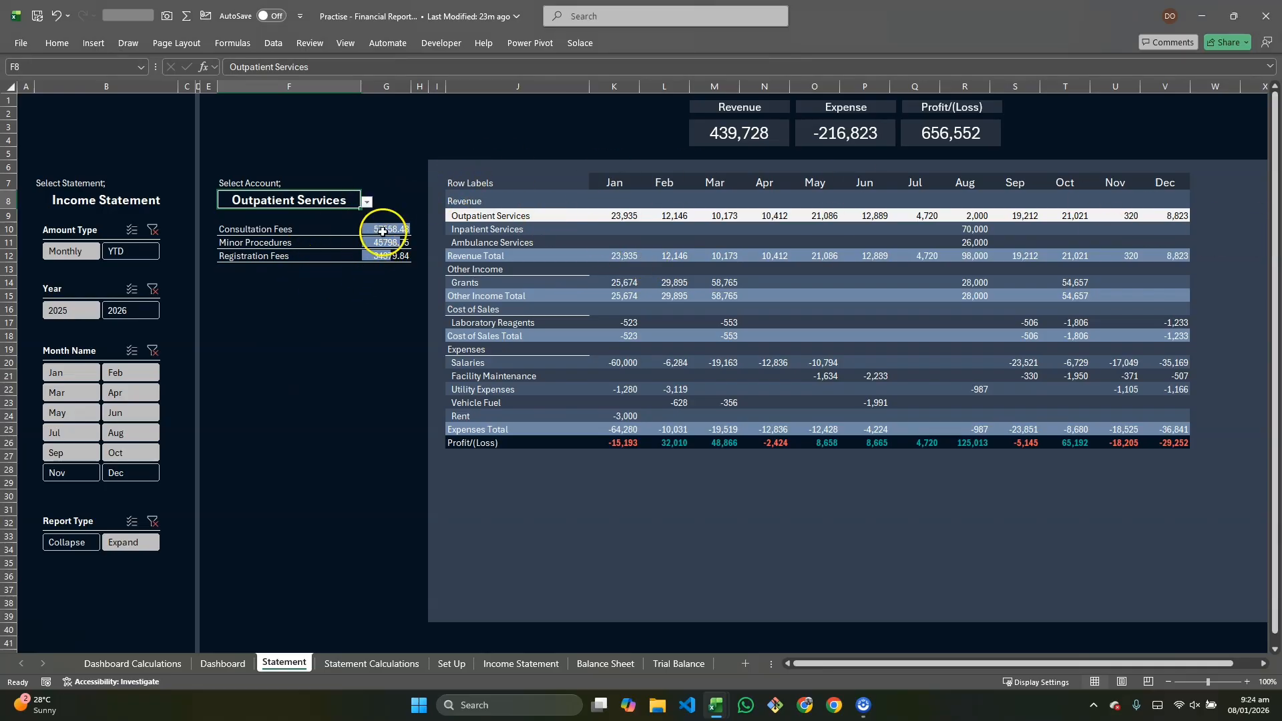
Step: Set the sort order argument of the sub-account GROUPBY formula in F10 to -2
click(369, 201)
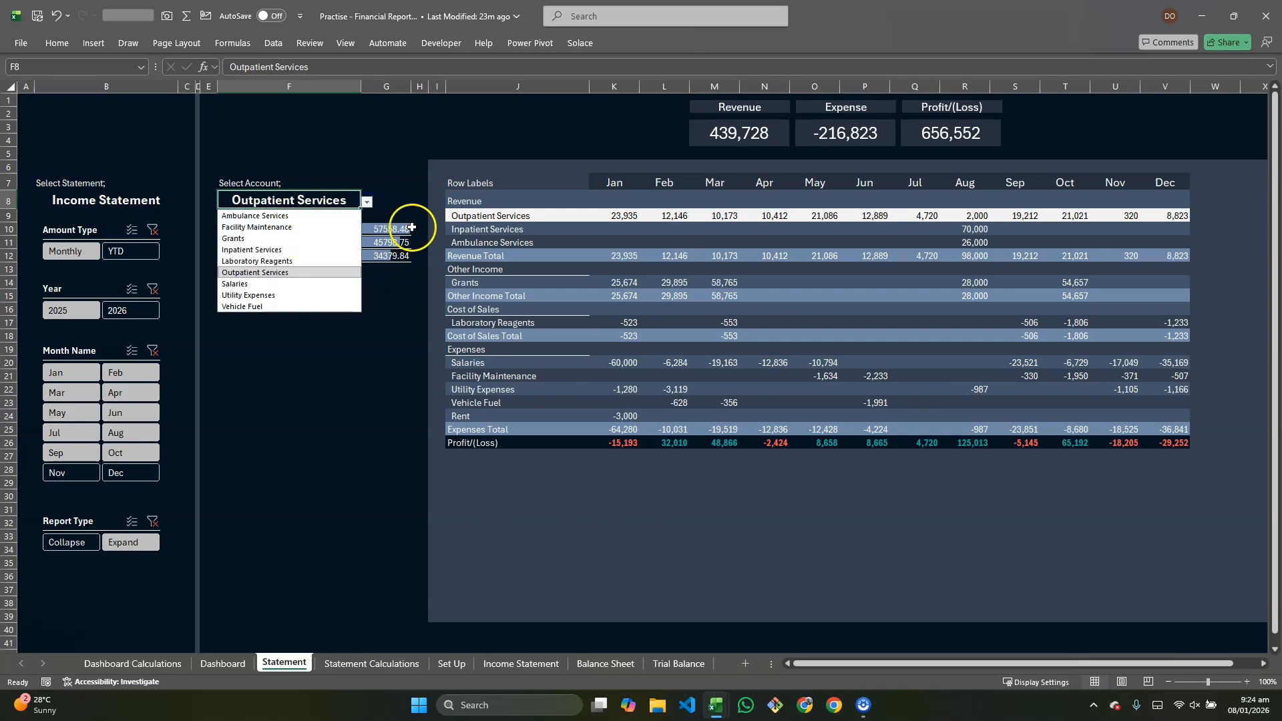
click(237, 228)
double_click(237, 228)
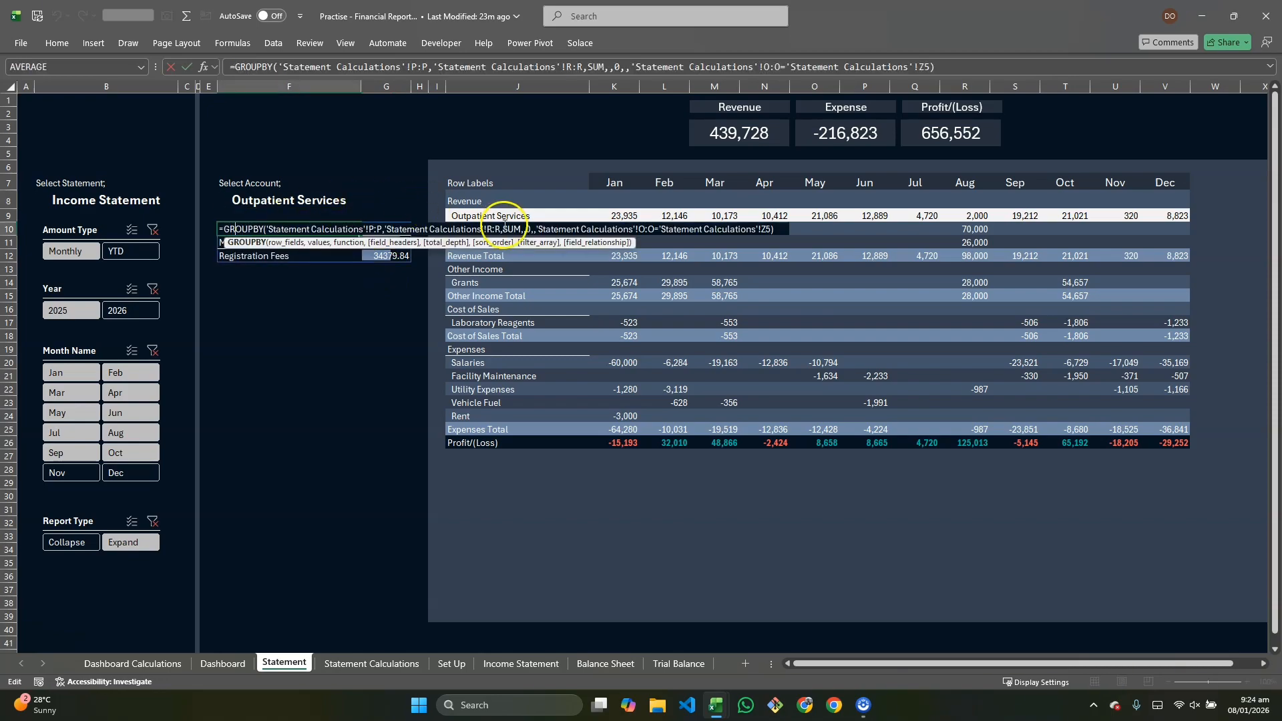
click(527, 227)
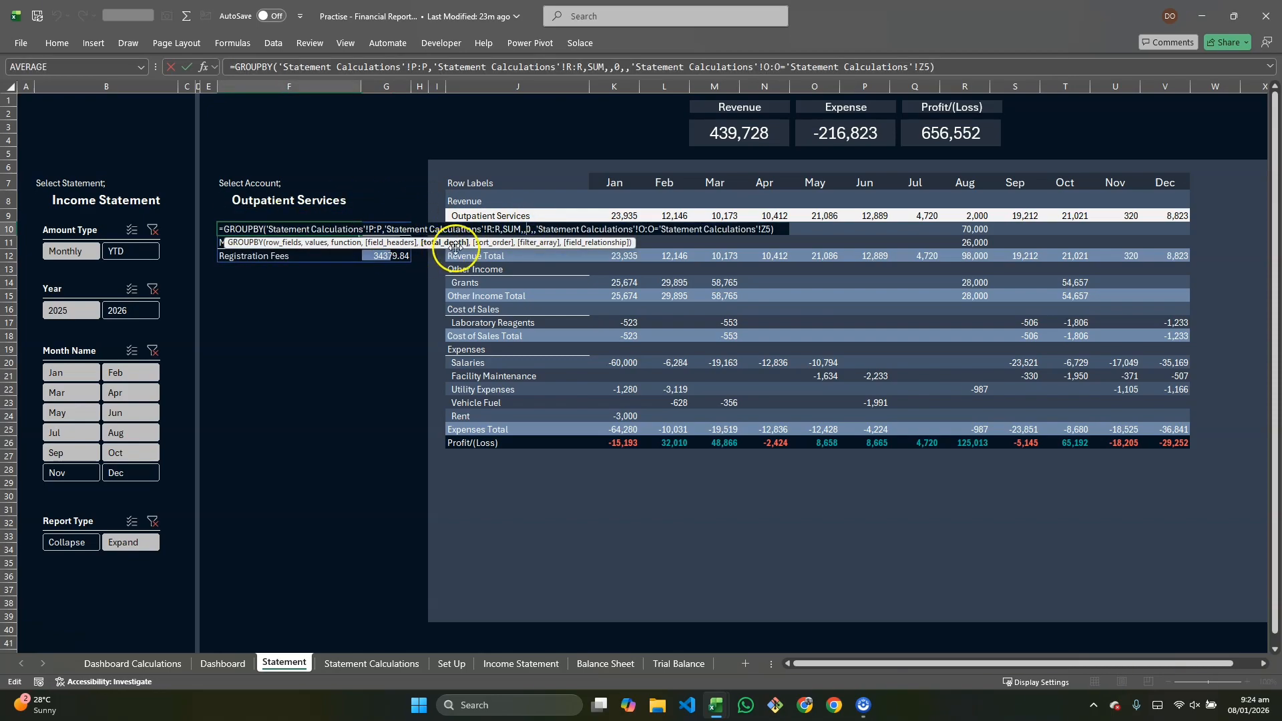
click(482, 245)
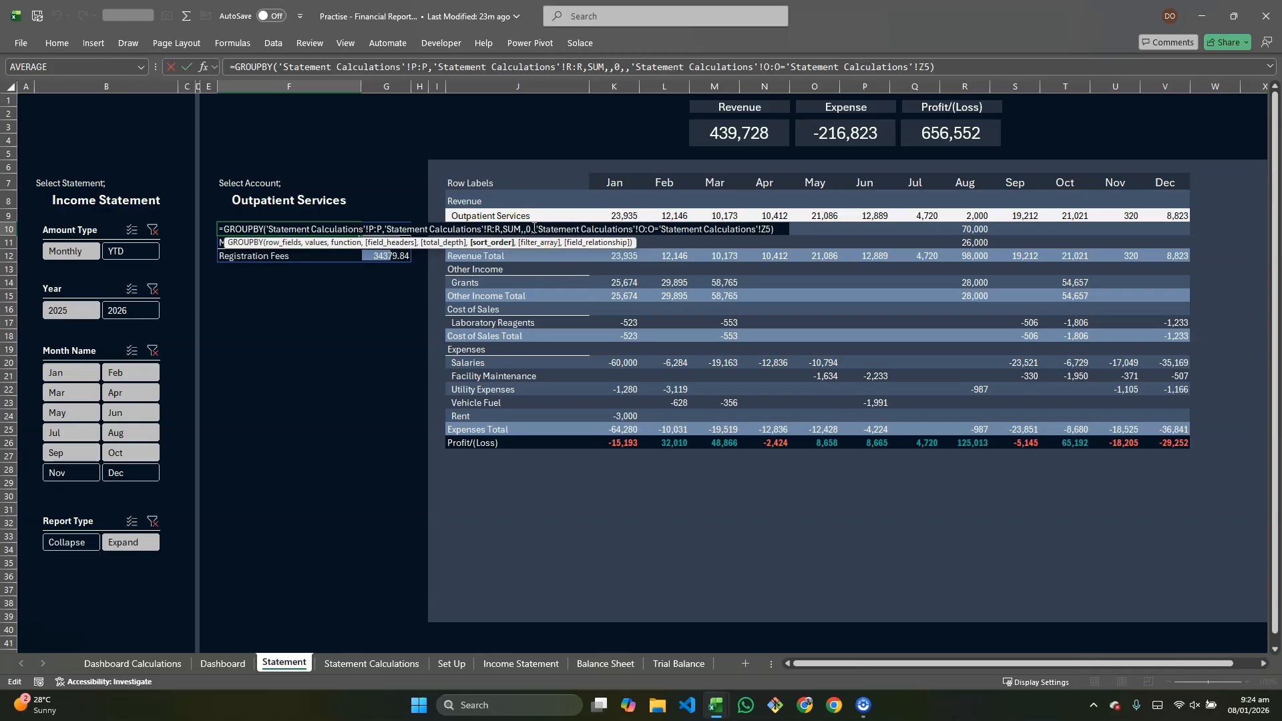
text(2)
key(Return)
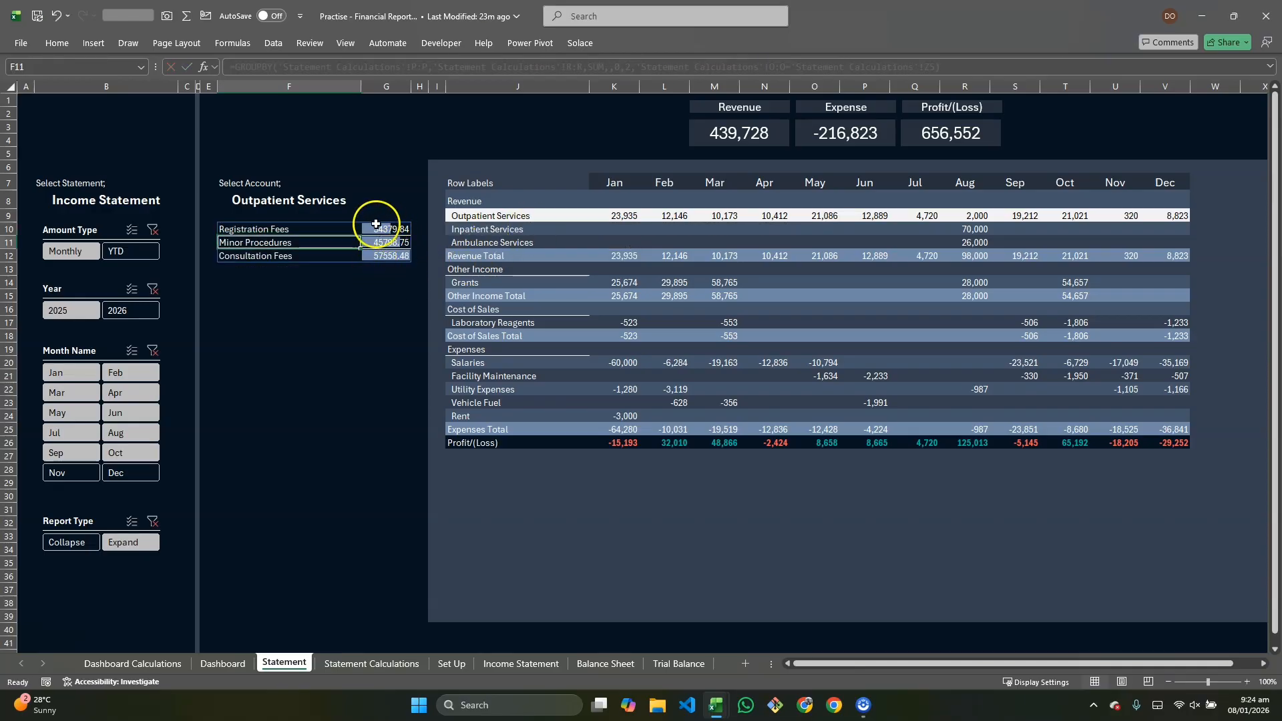
double_click(337, 229)
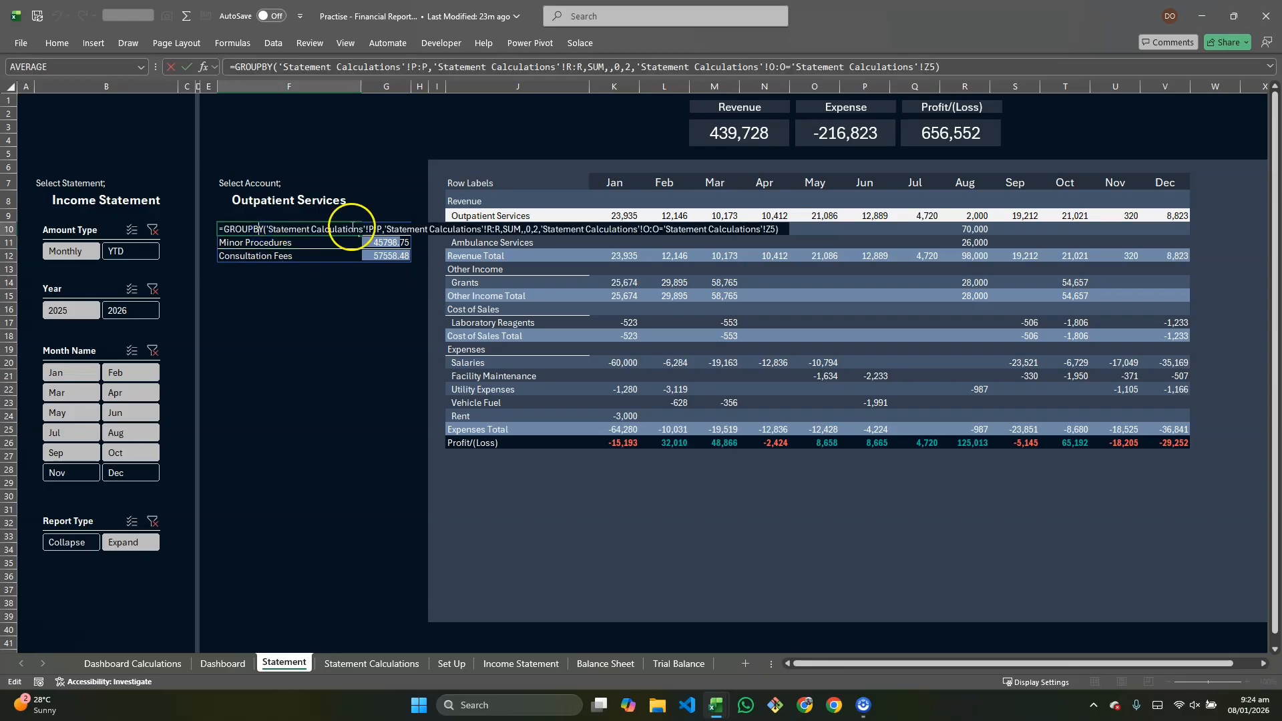
click(534, 229)
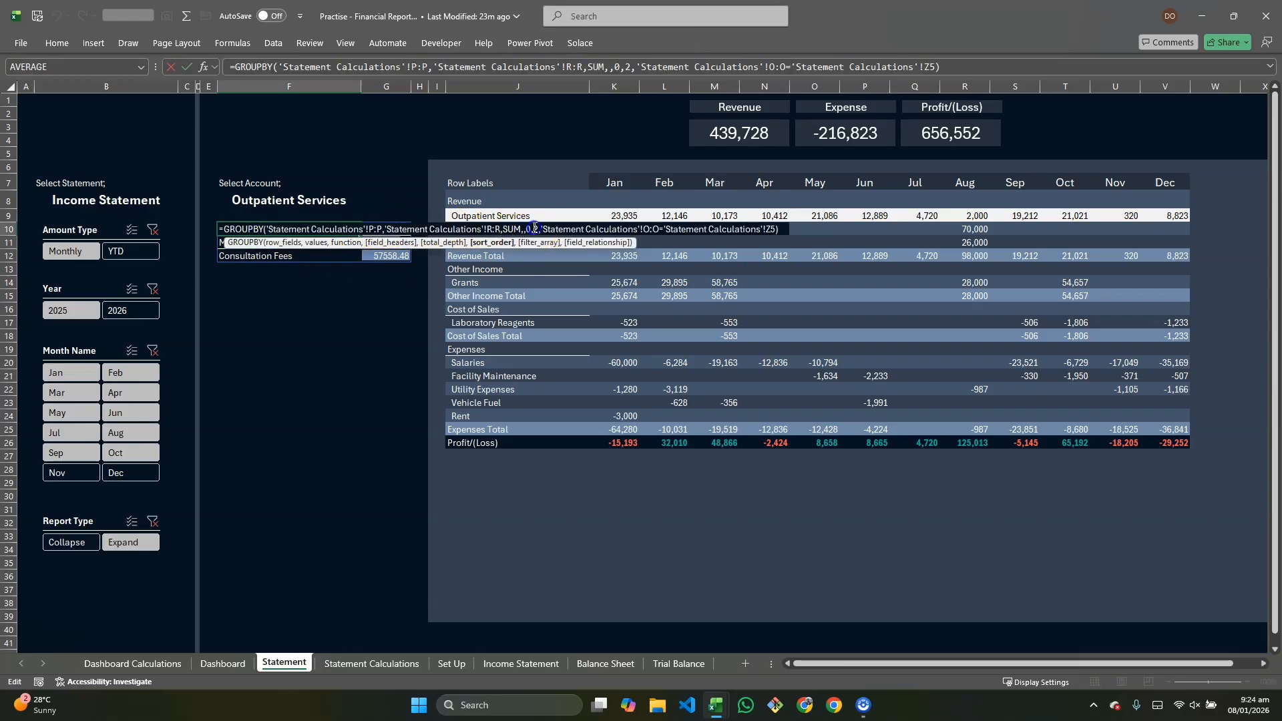
text(-)
key(Return)
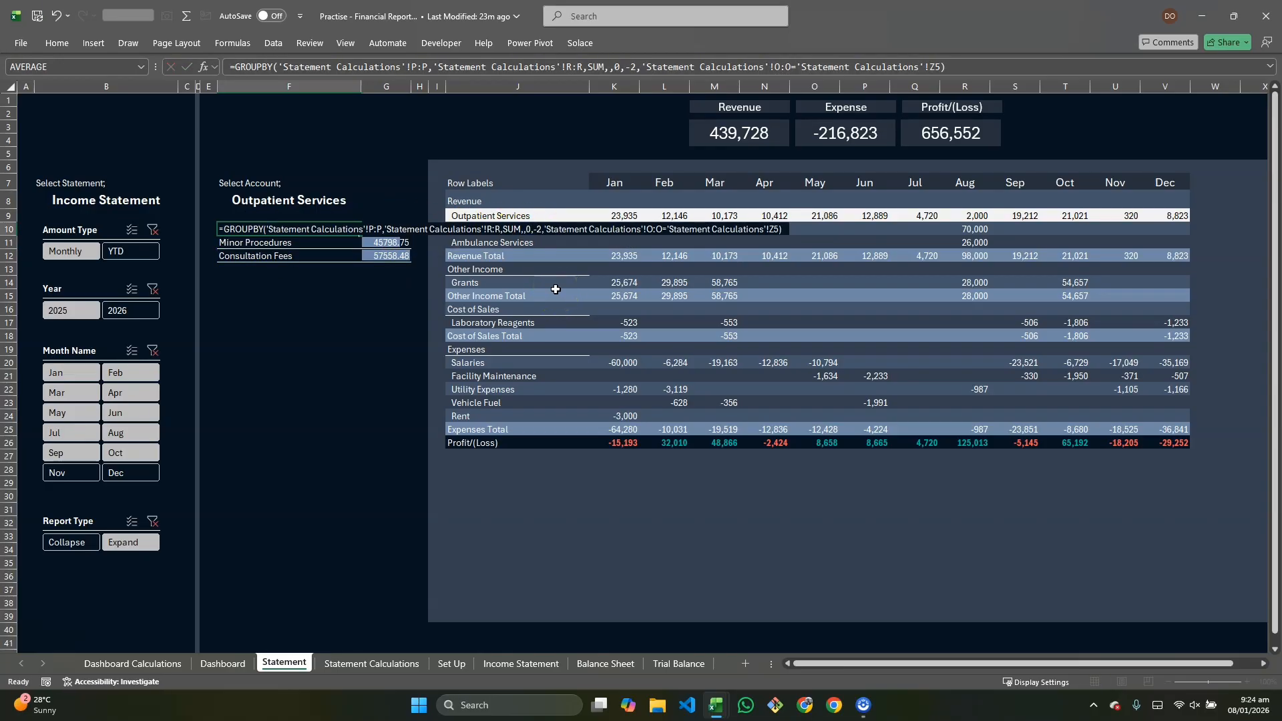
Step: Choose Ambulance Services, followed by Grants, in the account dropdown
click(266, 200)
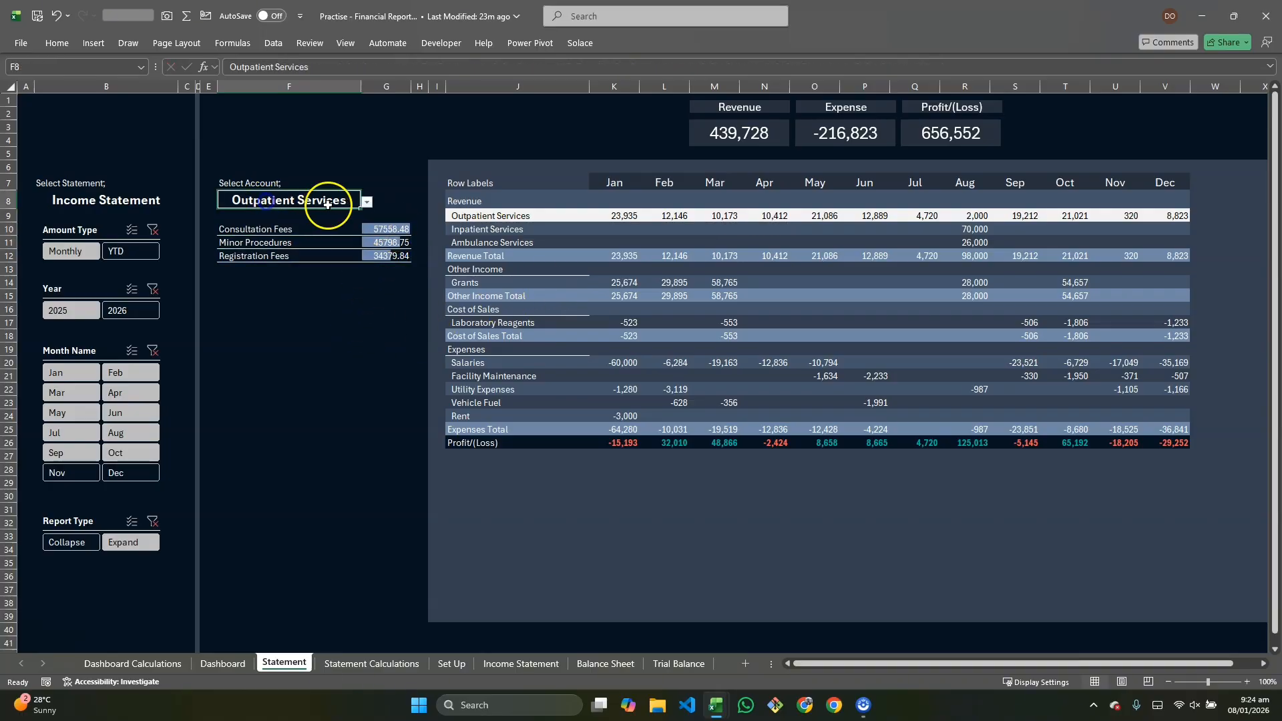
click(367, 202)
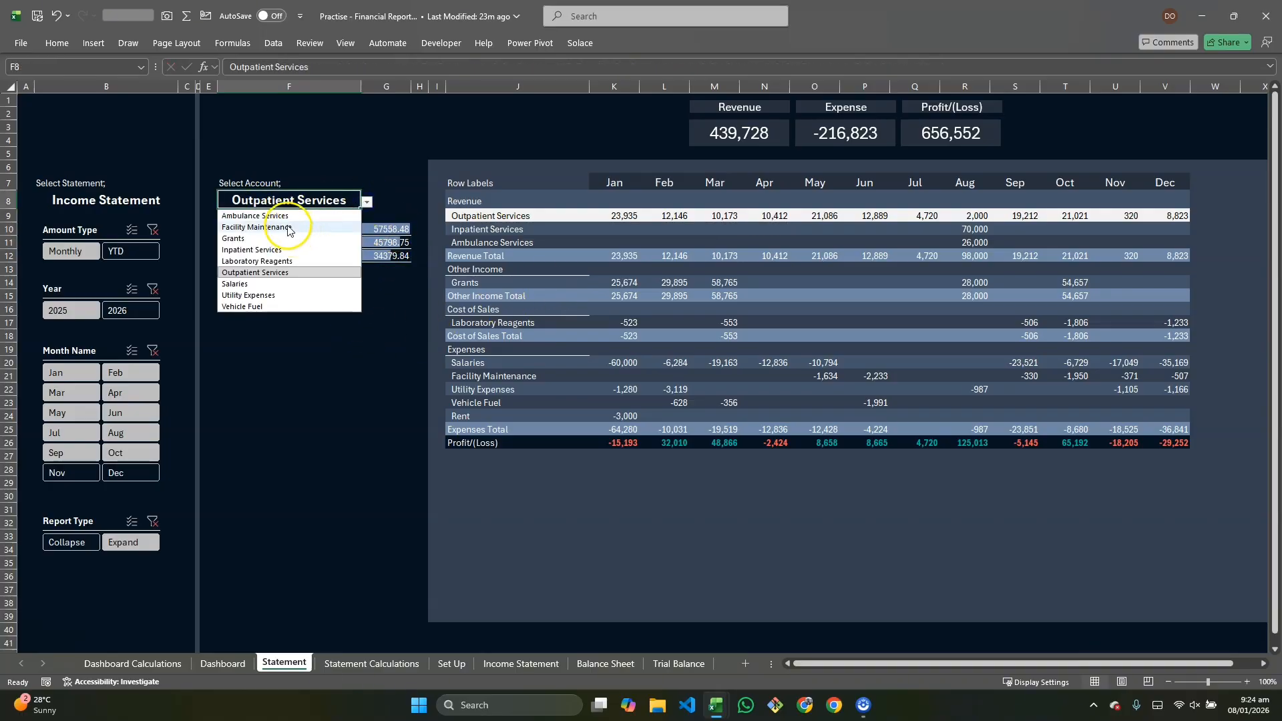
click(283, 216)
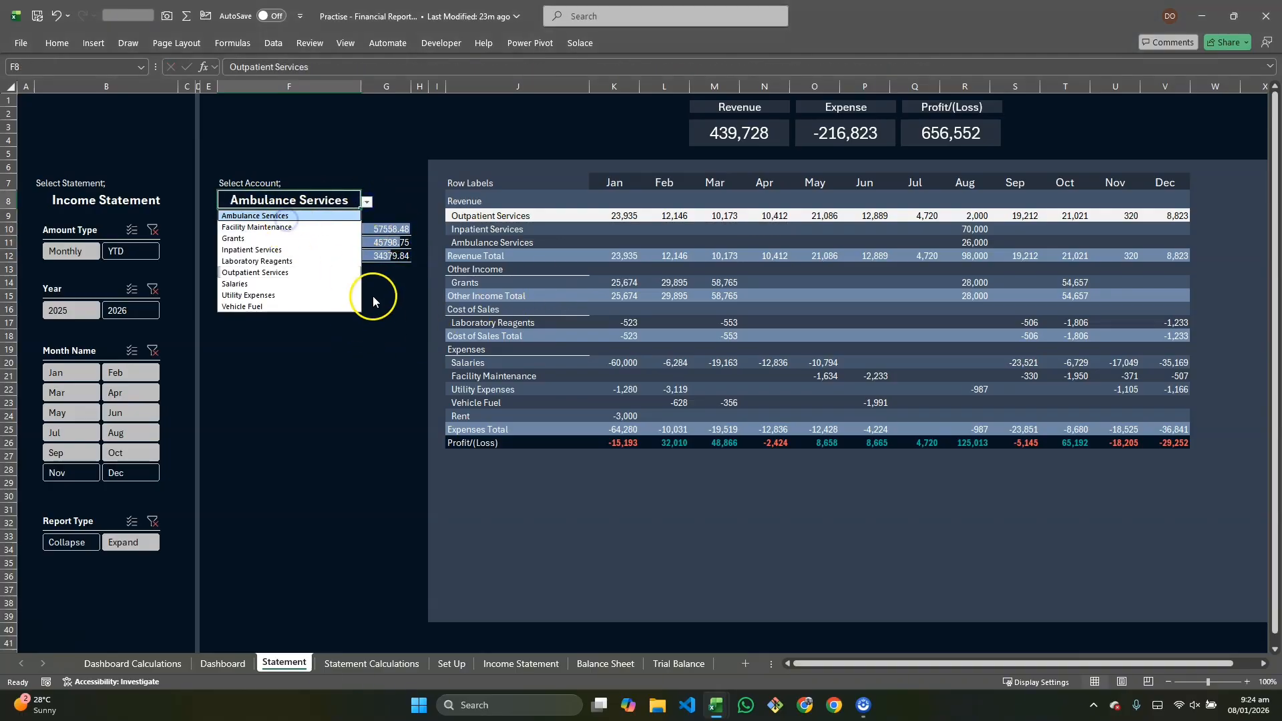
click(367, 202)
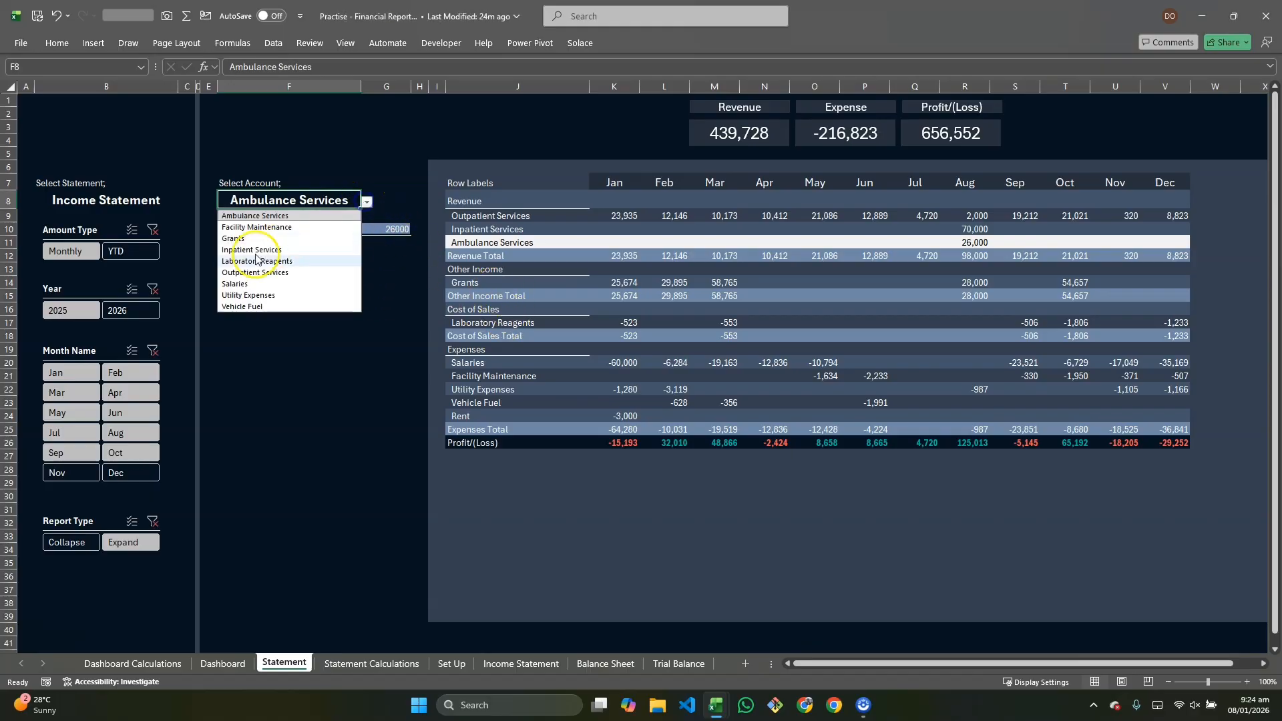
click(237, 239)
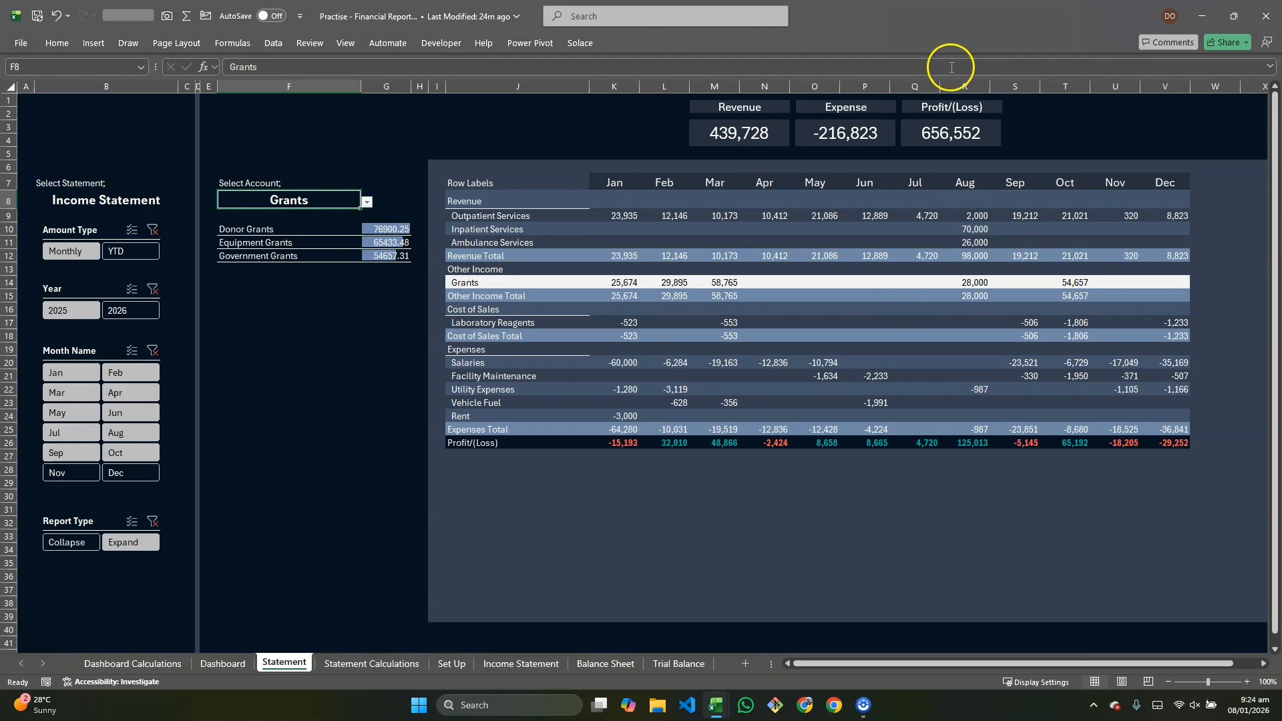
Step: Merge and center the cells from T2 to about W4 beside the Profit/(Loss) card
click(1053, 117)
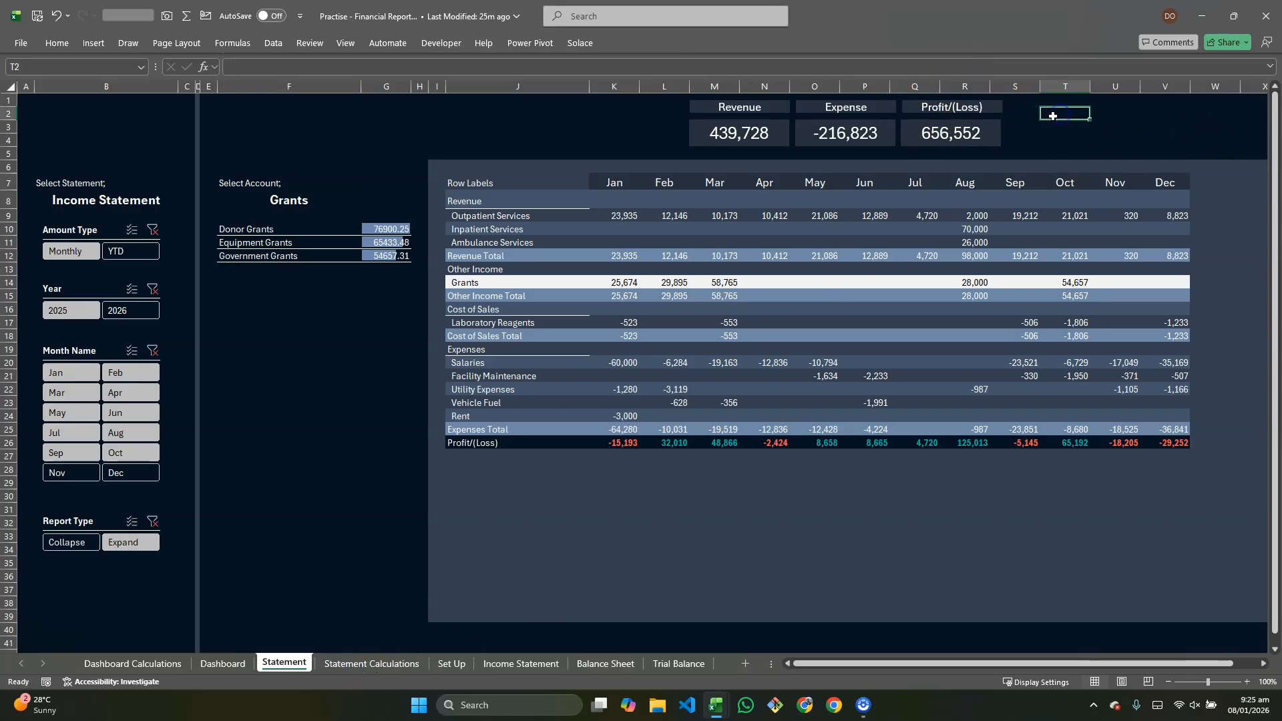
drag(1062, 116, 1217, 141)
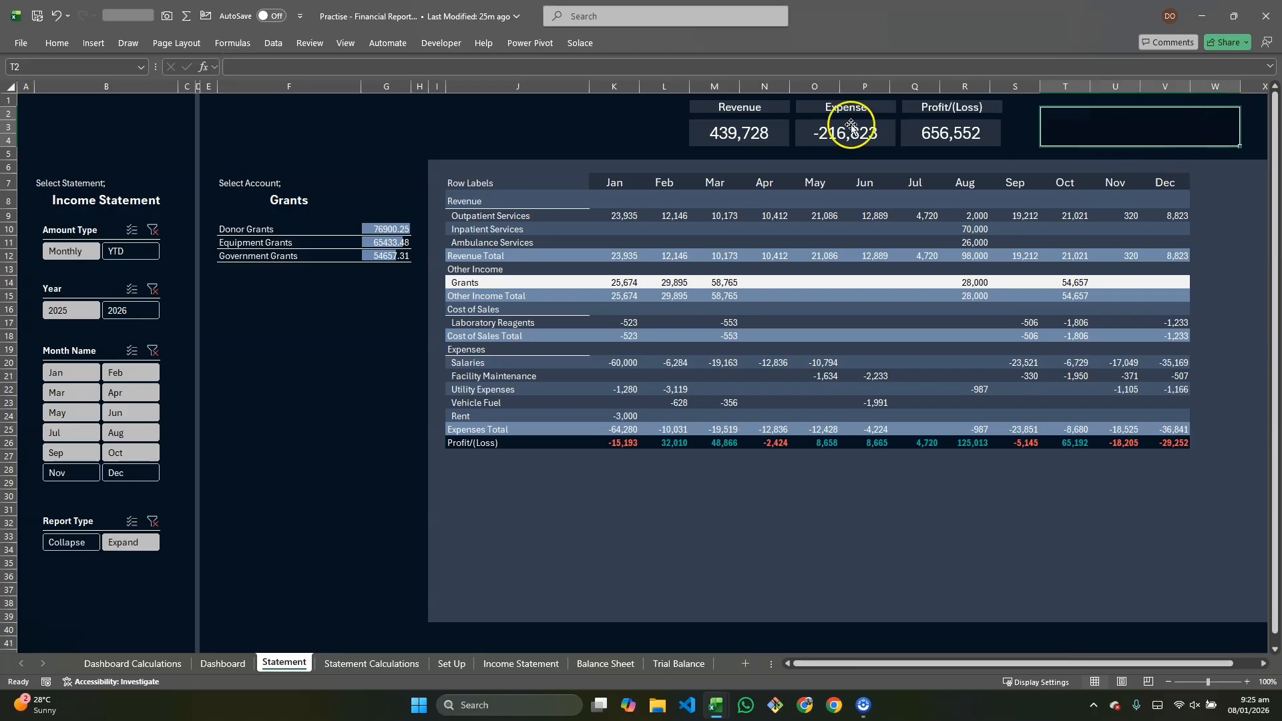
click(57, 42)
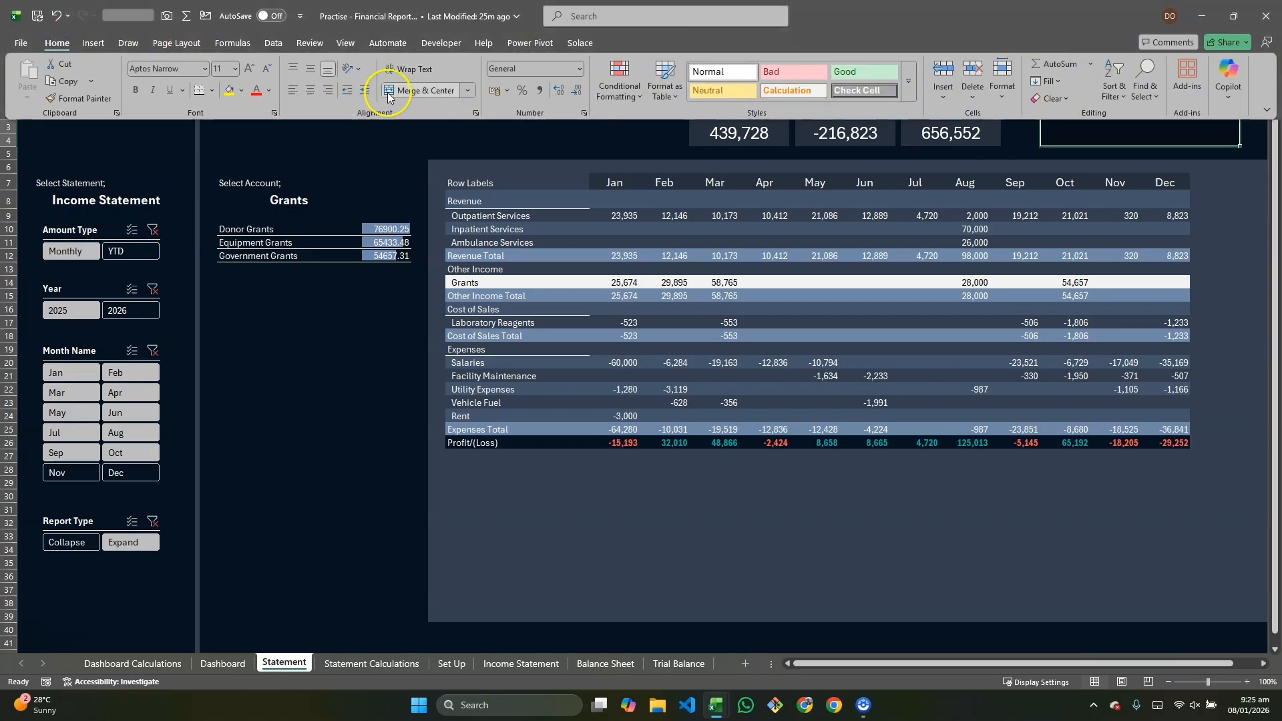
click(416, 90)
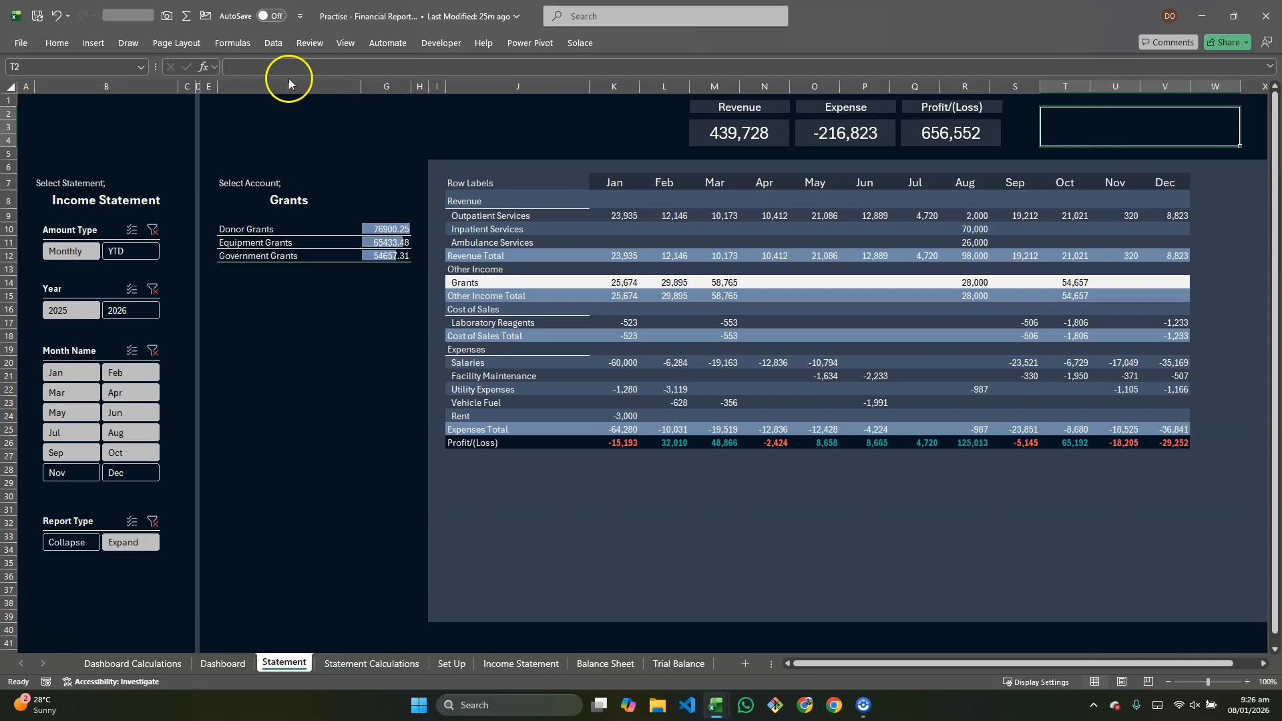
Step: Insert a column sparkline in the merged T2 cell using the monthly values 'Statement Calculations'!X7:X18 as its data range
click(106, 42)
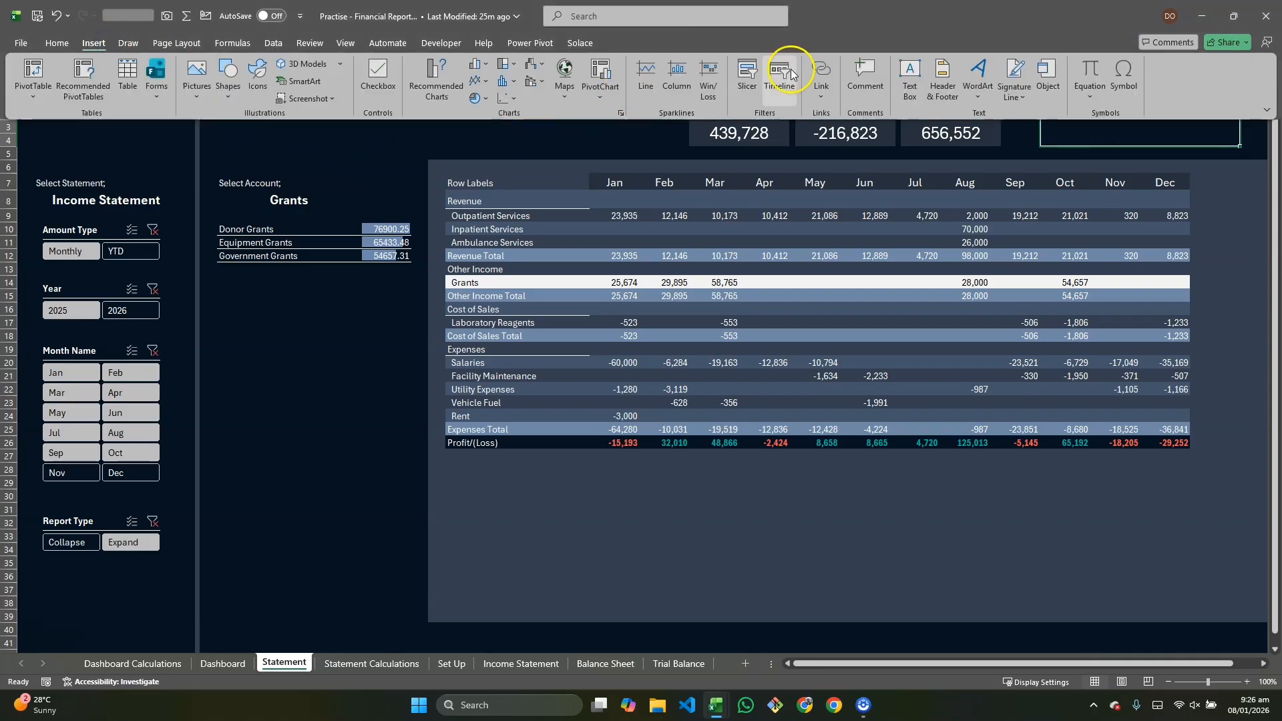
click(677, 93)
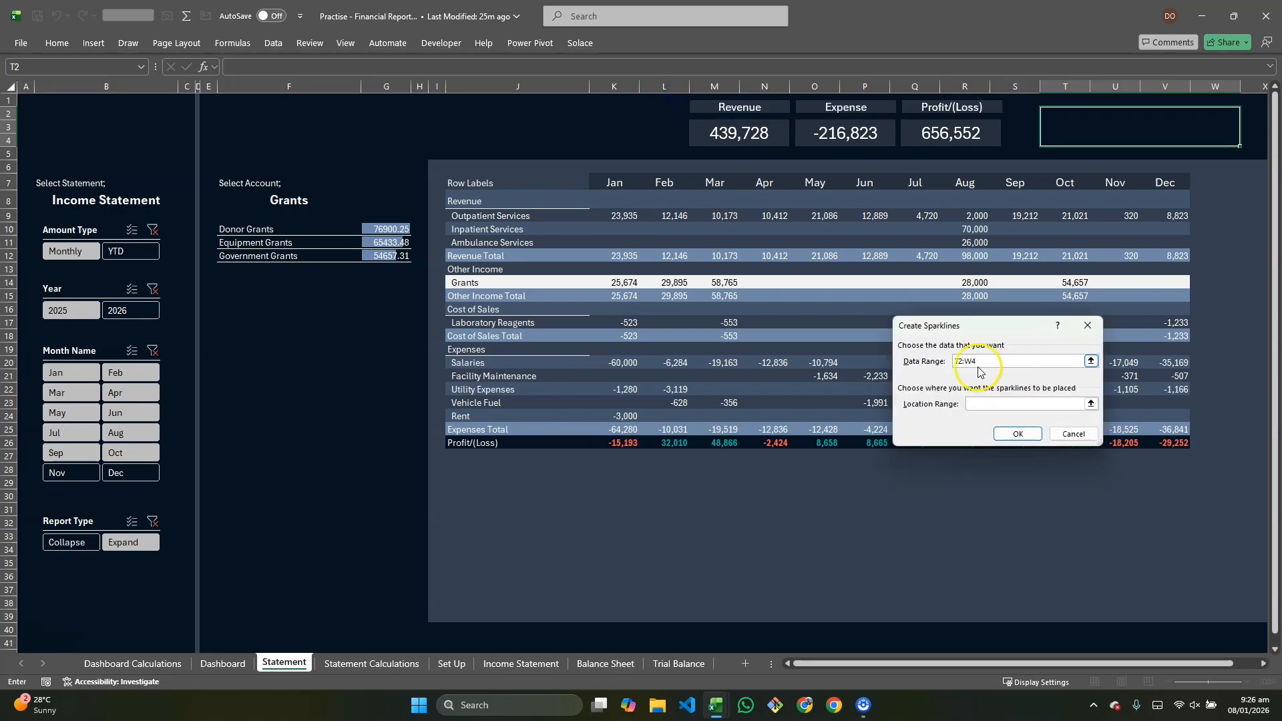
click(1091, 362)
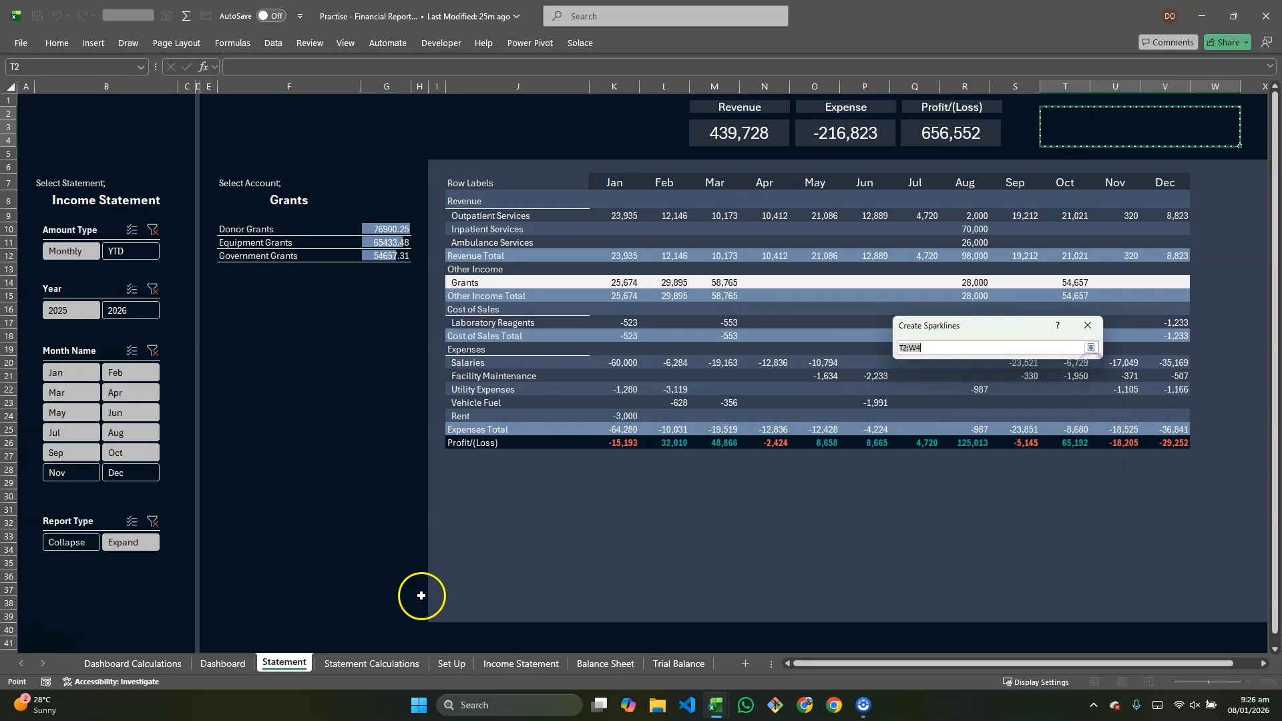
click(342, 663)
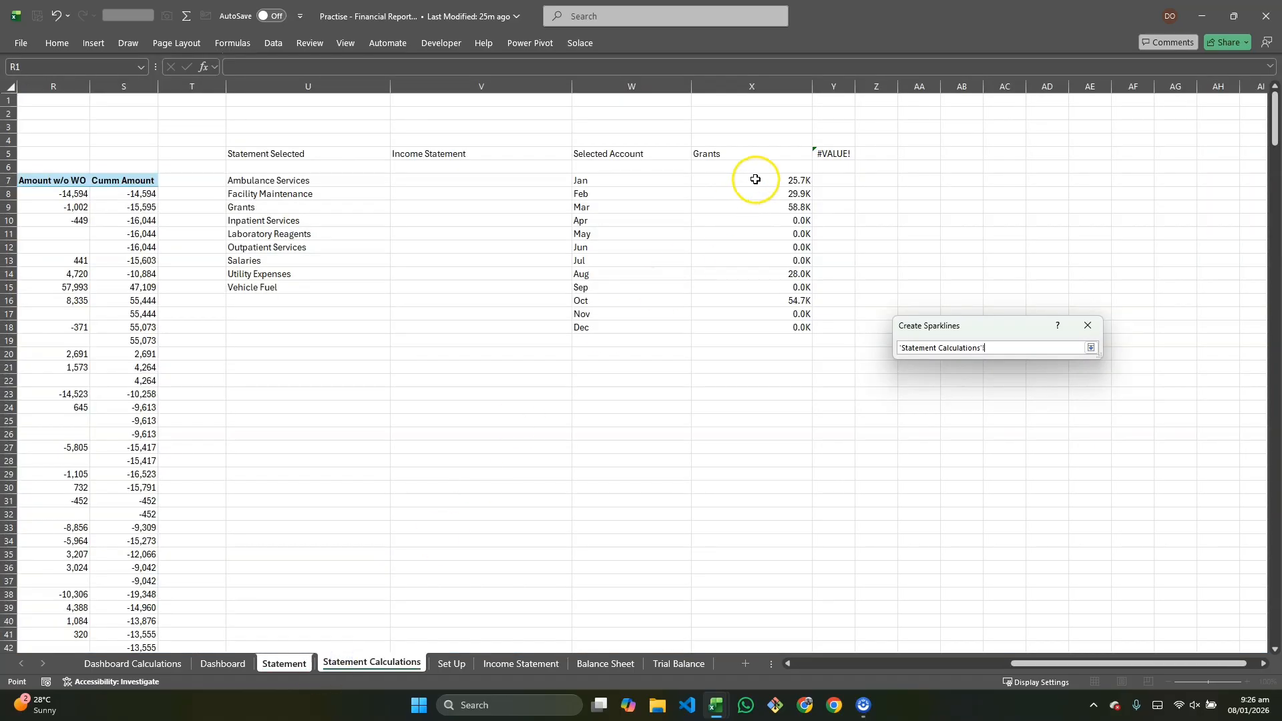
drag(752, 179, 759, 327)
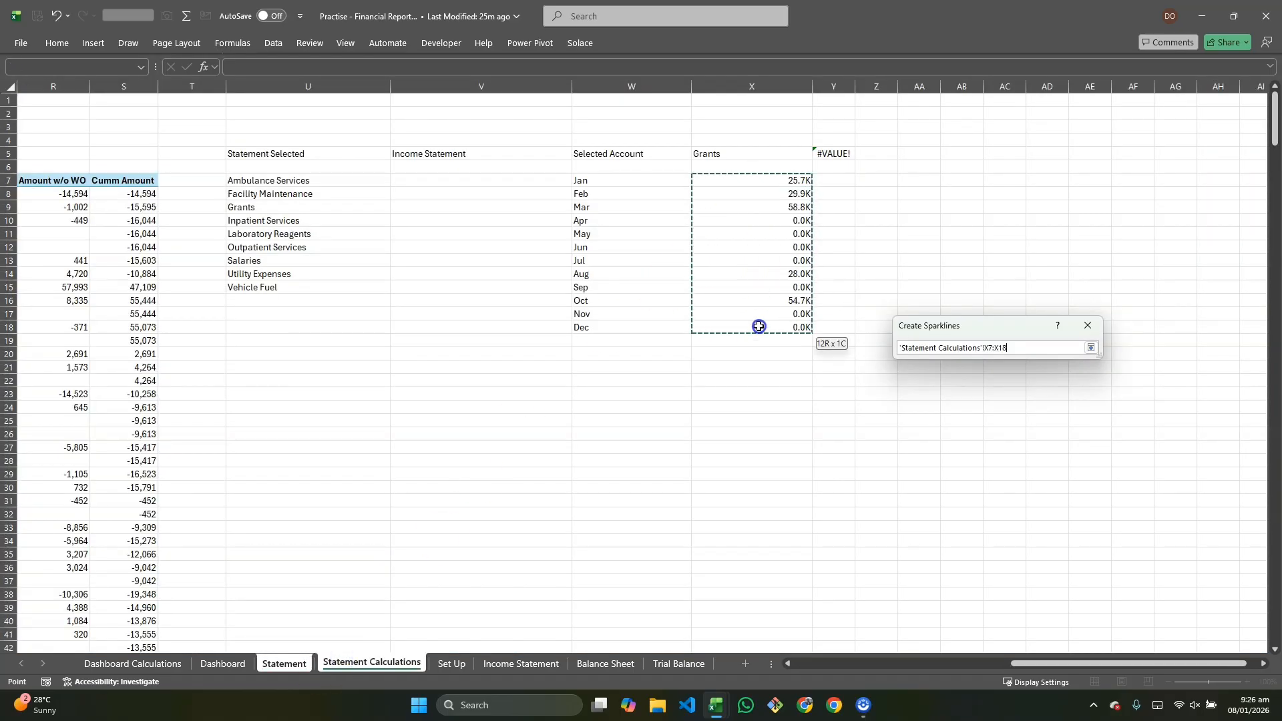
click(1091, 347)
click(1090, 405)
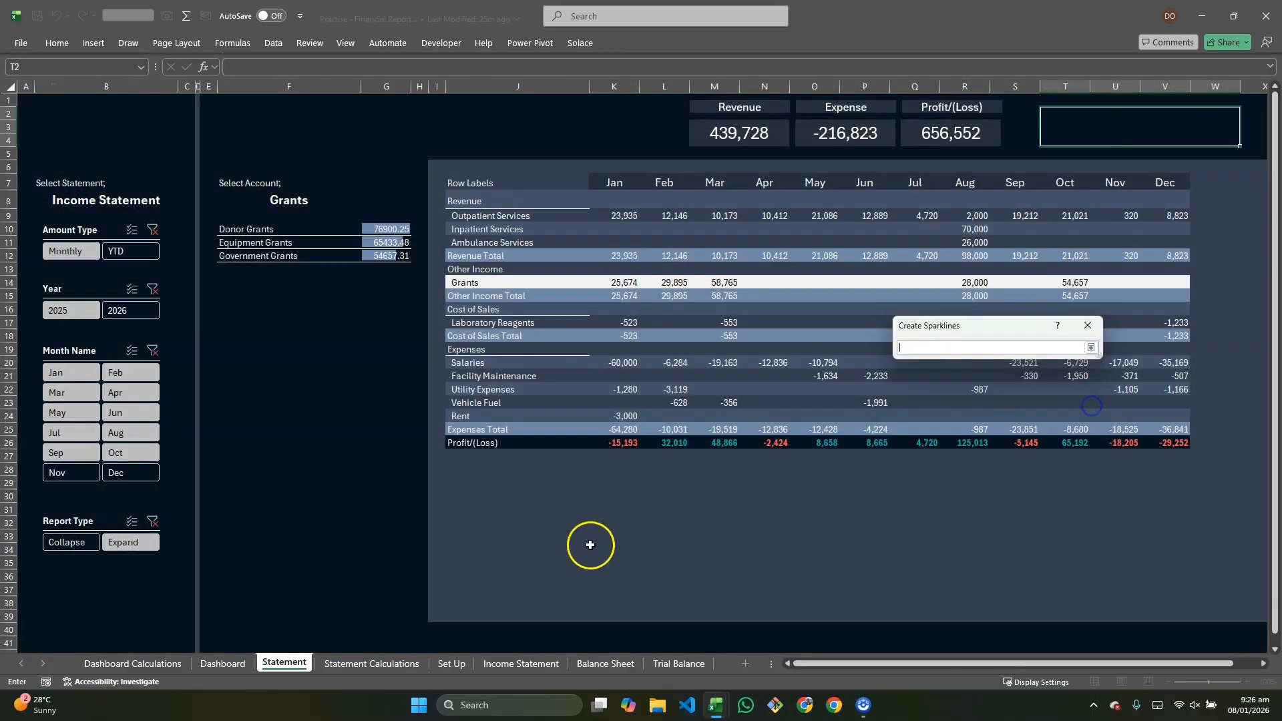
click(1068, 115)
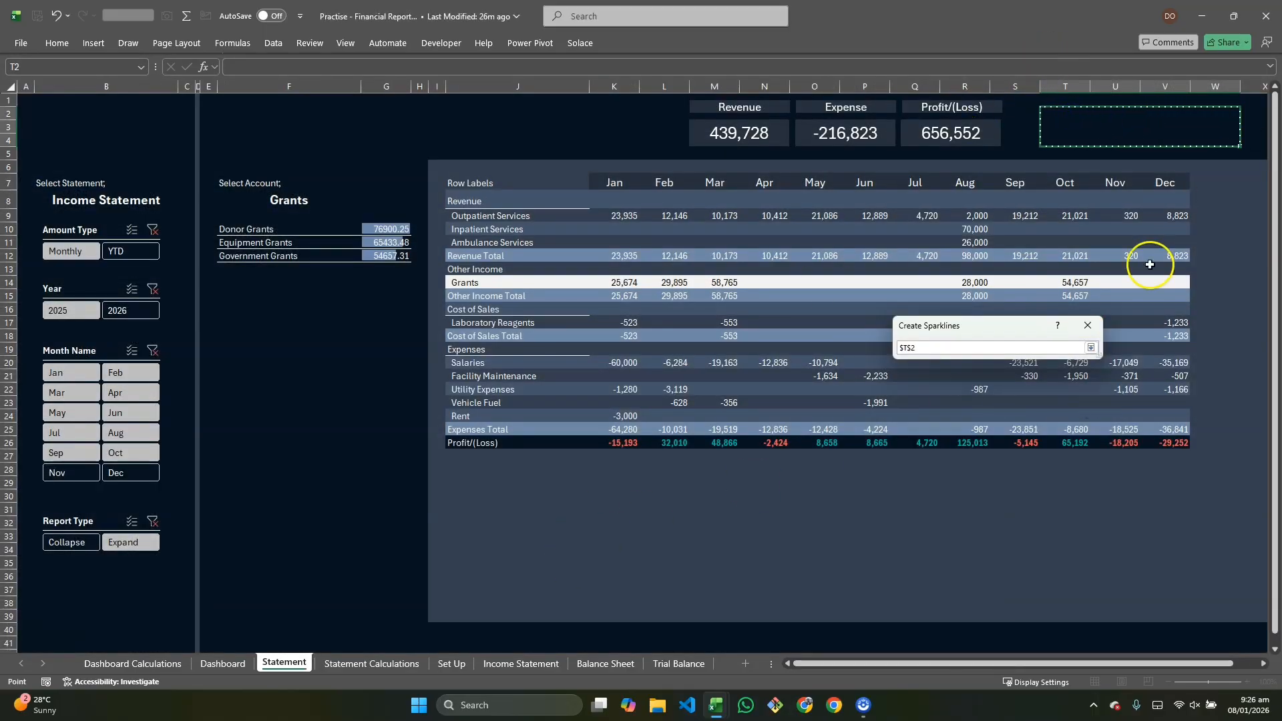
click(1092, 348)
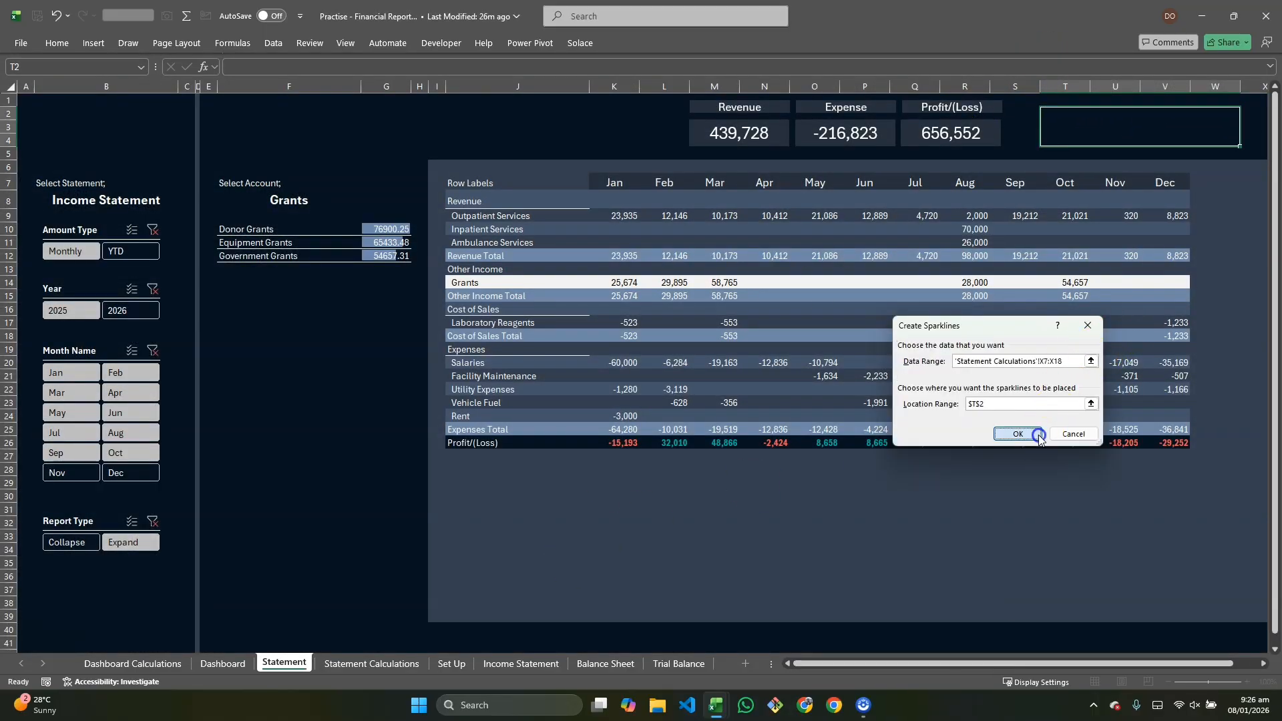
click(1004, 432)
click(1237, 177)
click(1069, 123)
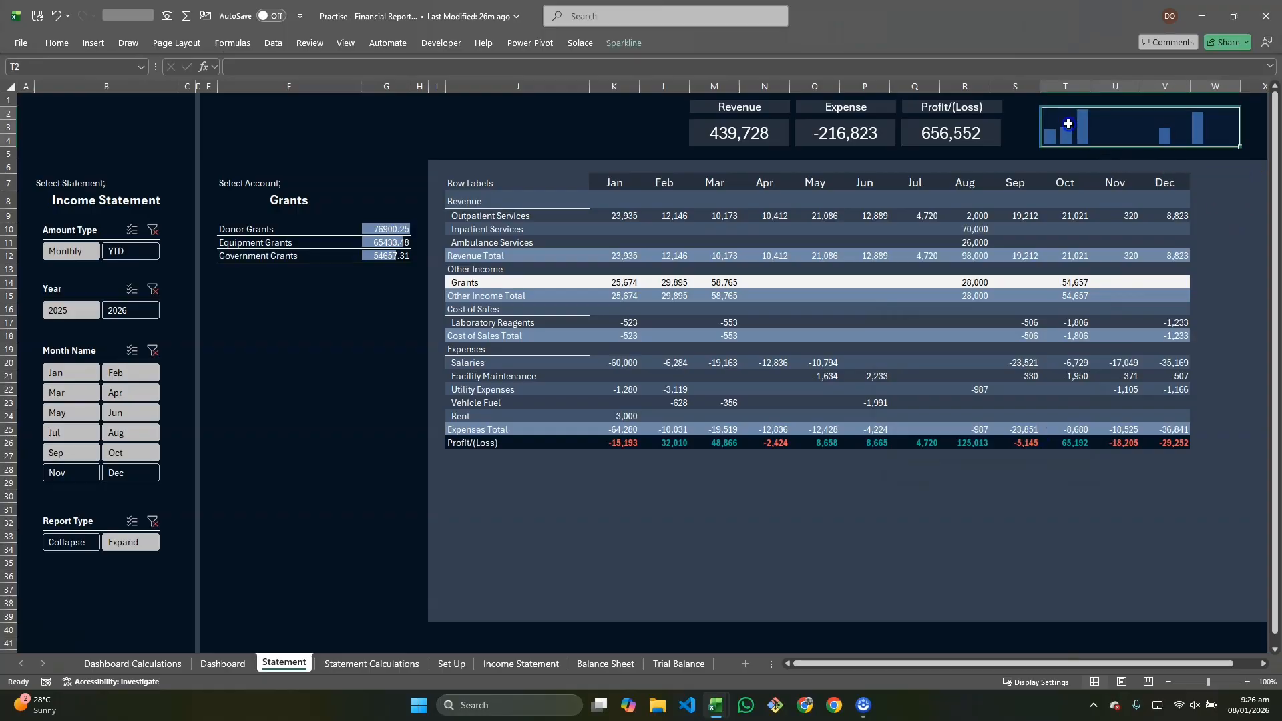
Step: Set the sparkline color to a slate blue from the recent colors
click(626, 44)
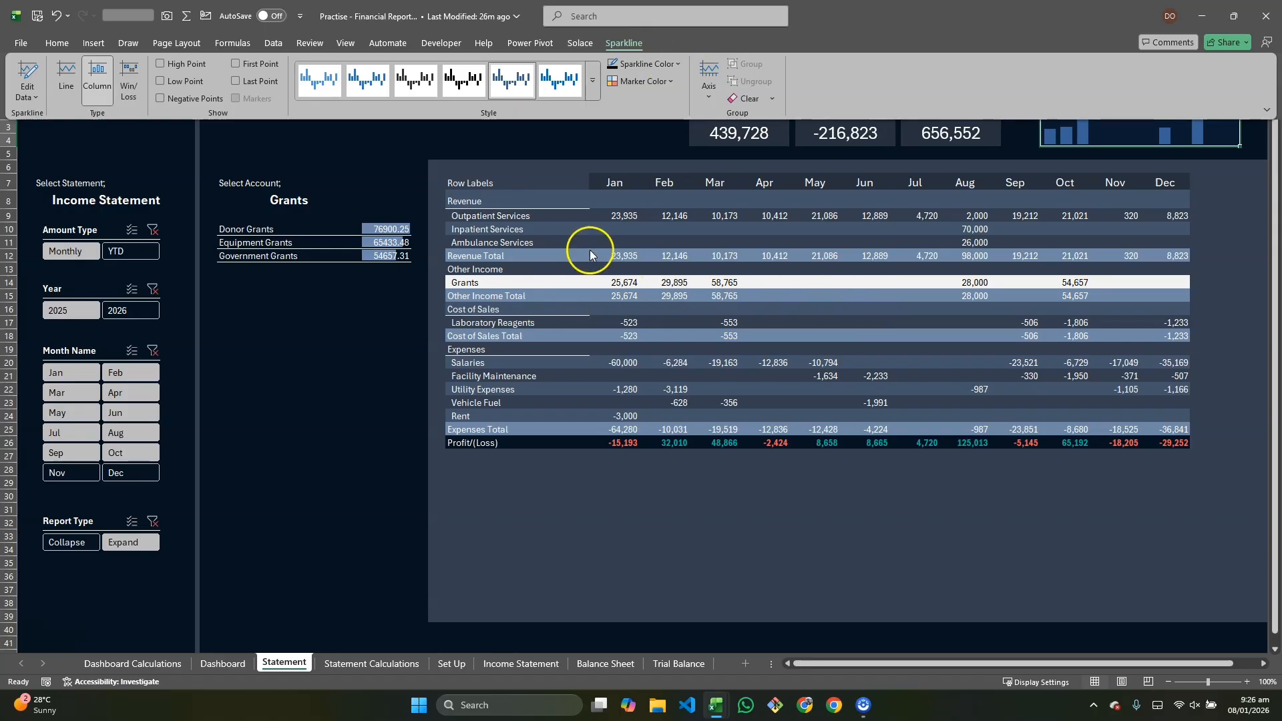
click(677, 64)
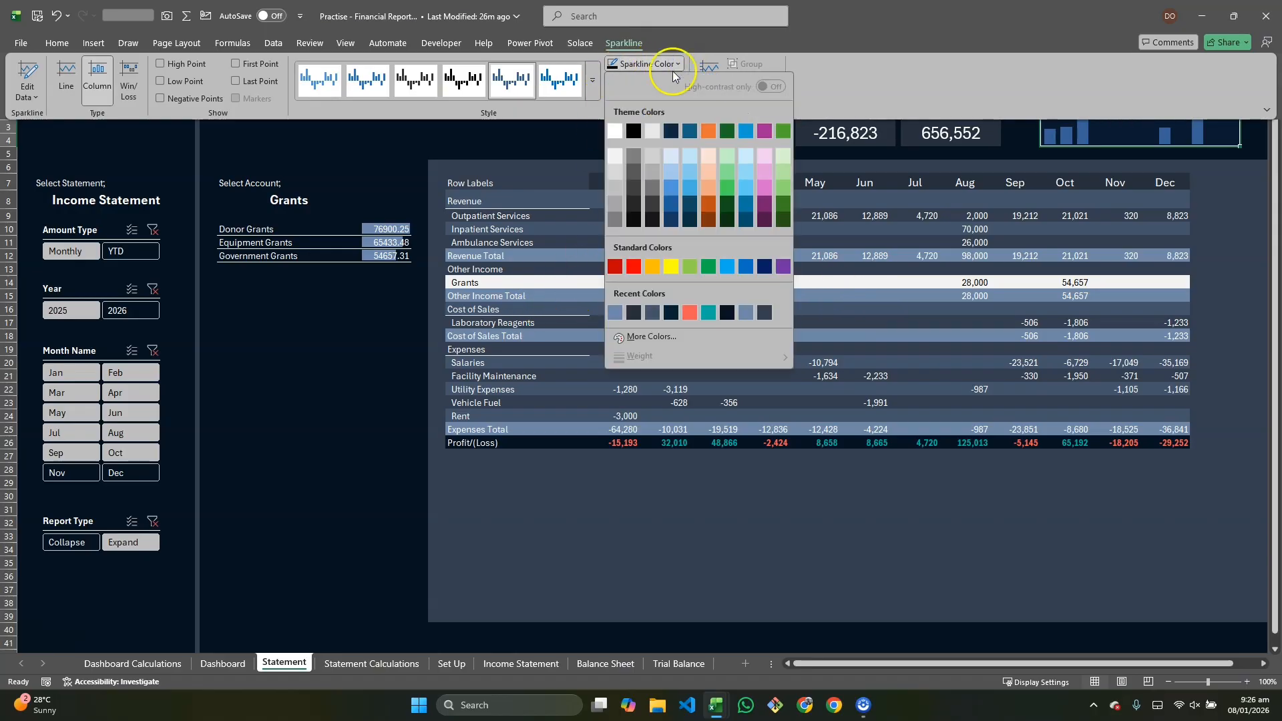
click(616, 316)
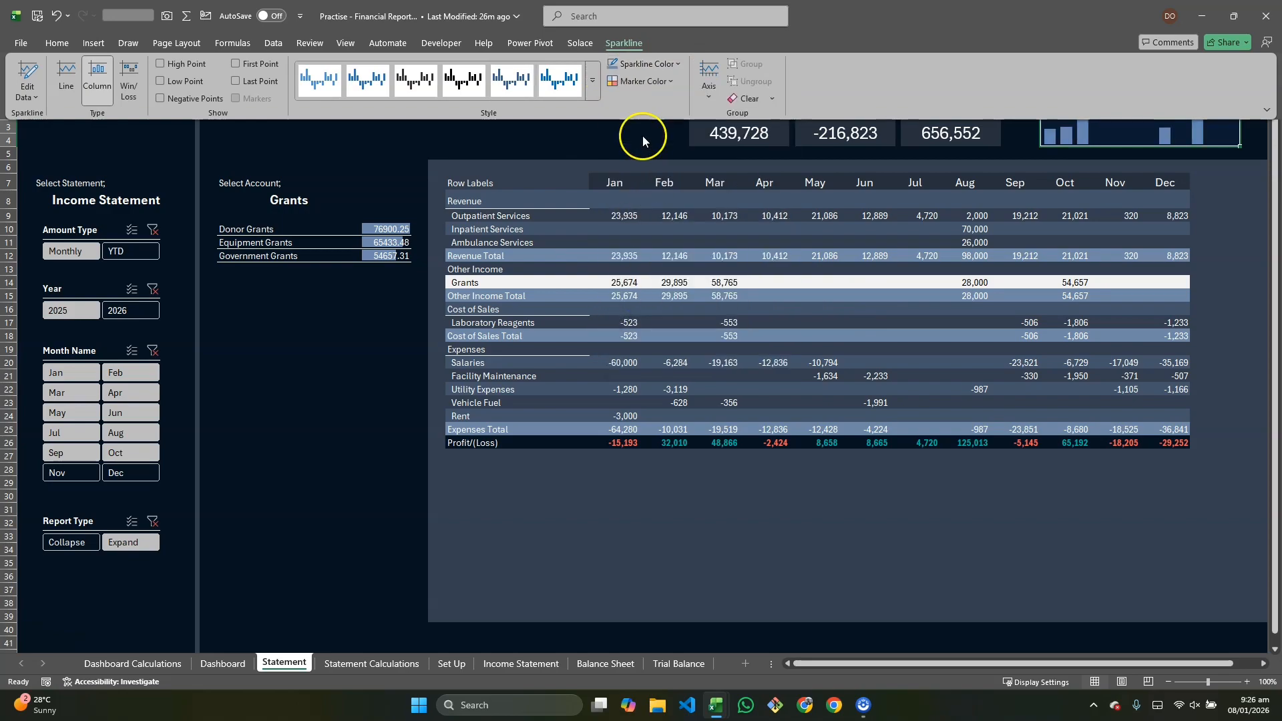
Step: Enable colored markers for the sparkline's high point in teal and low point in red
click(671, 81)
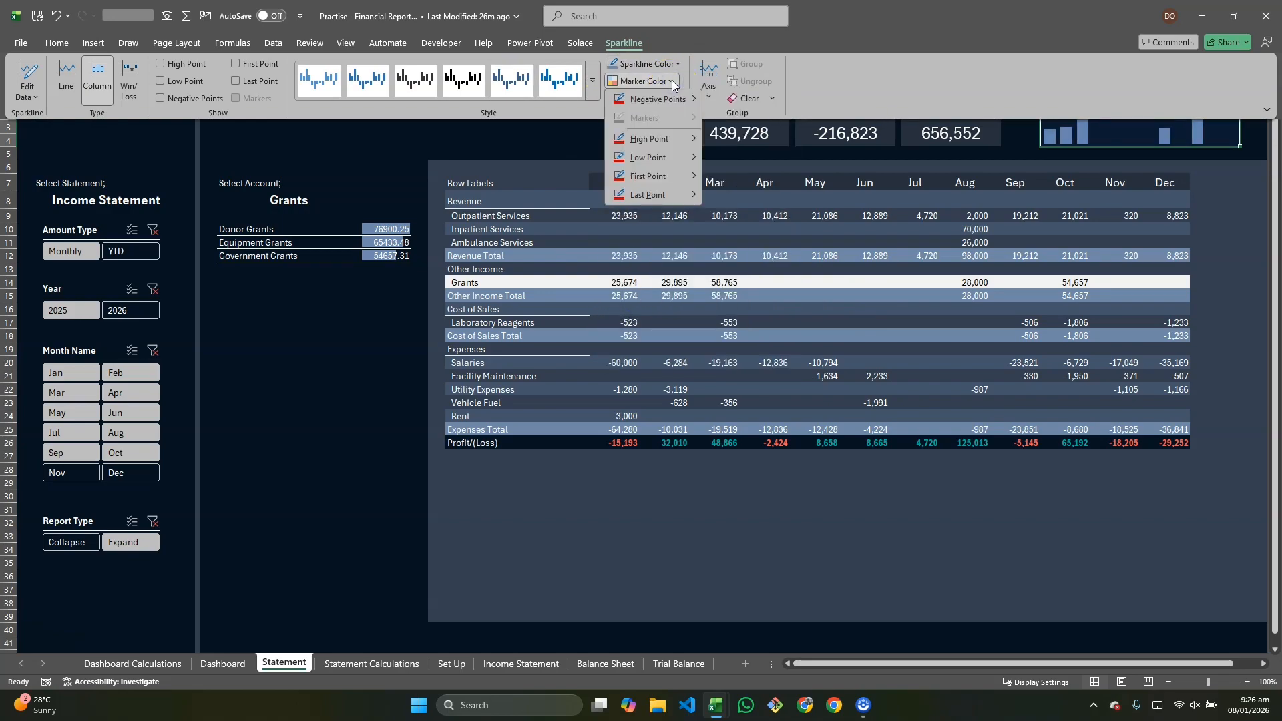
mouse_move(690, 139)
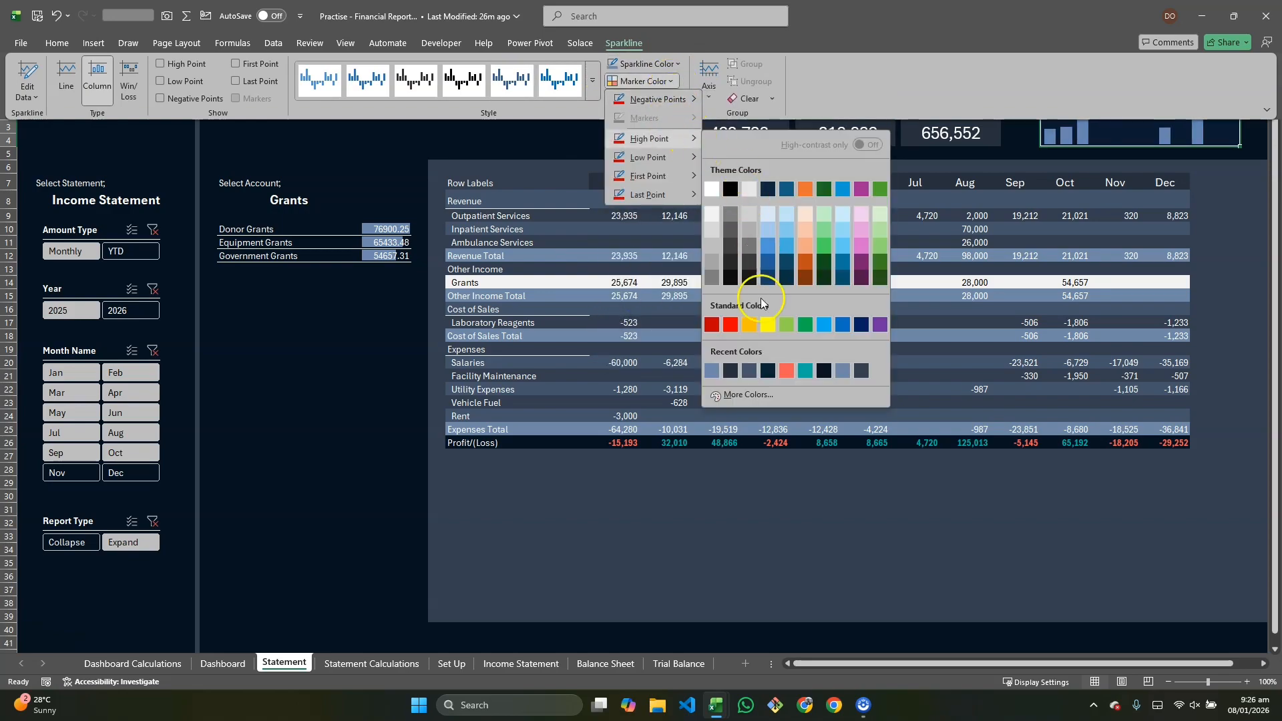
click(805, 371)
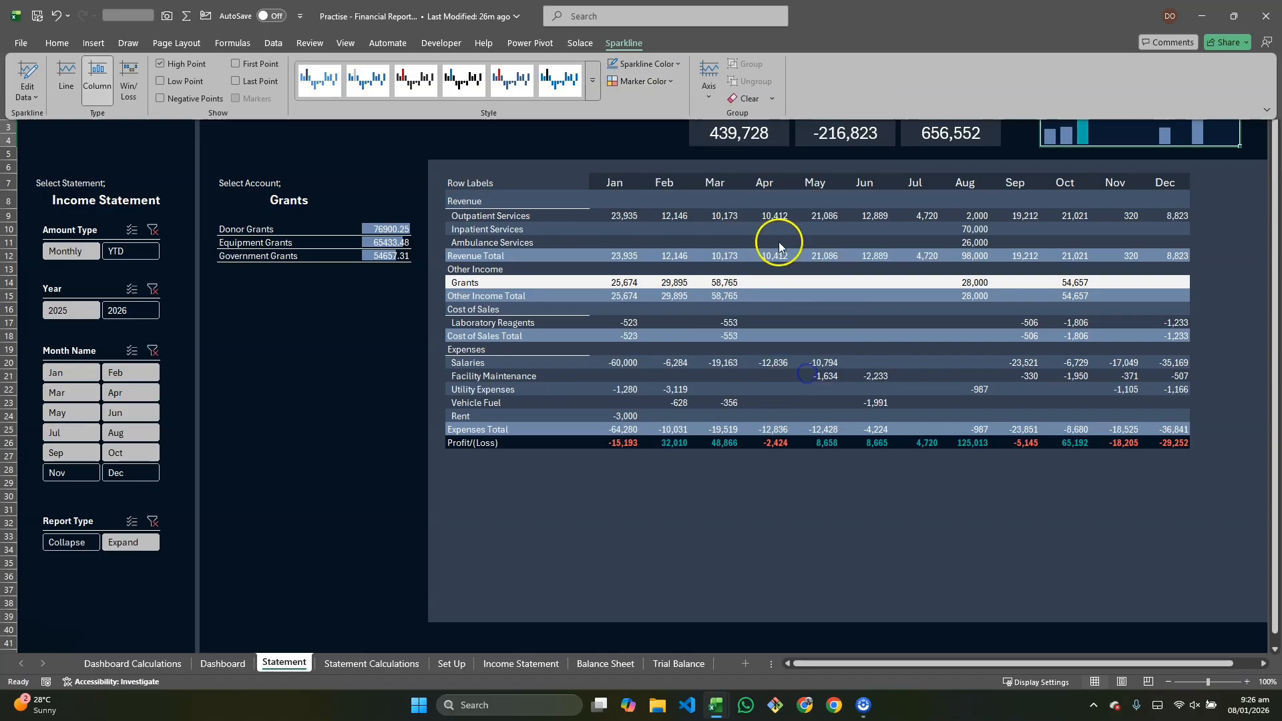
click(671, 81)
mouse_move(691, 157)
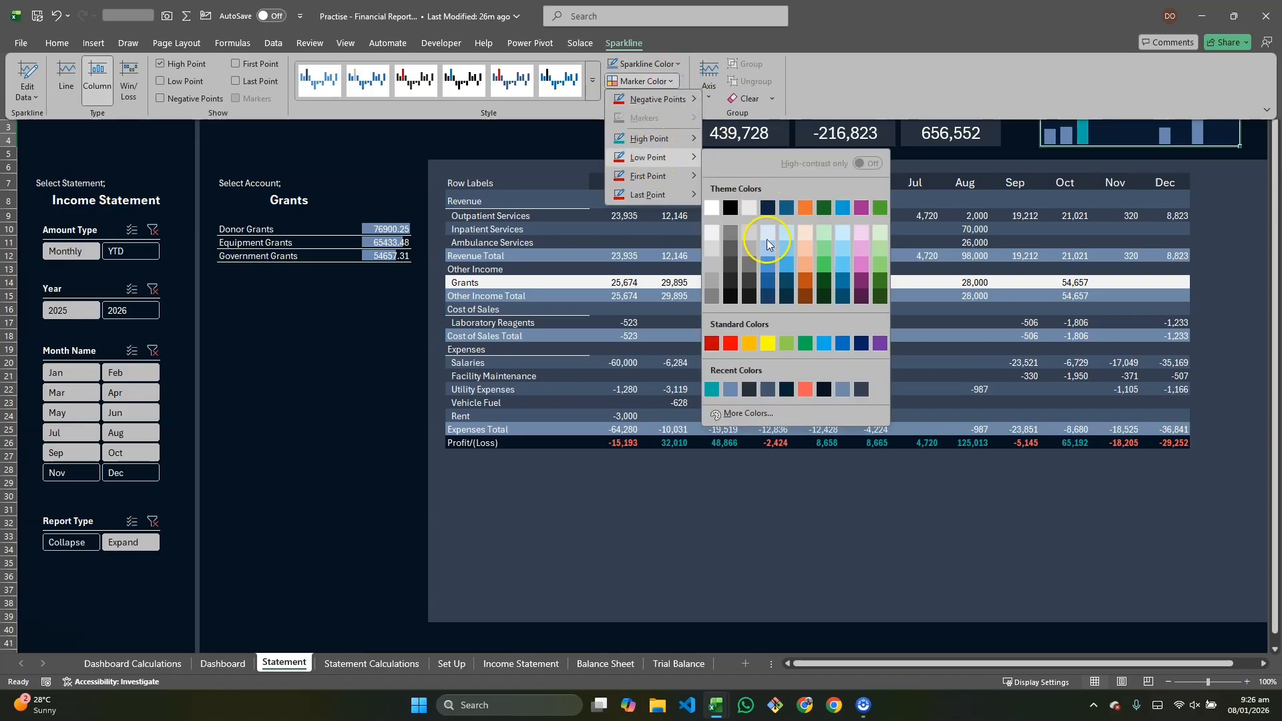
click(806, 390)
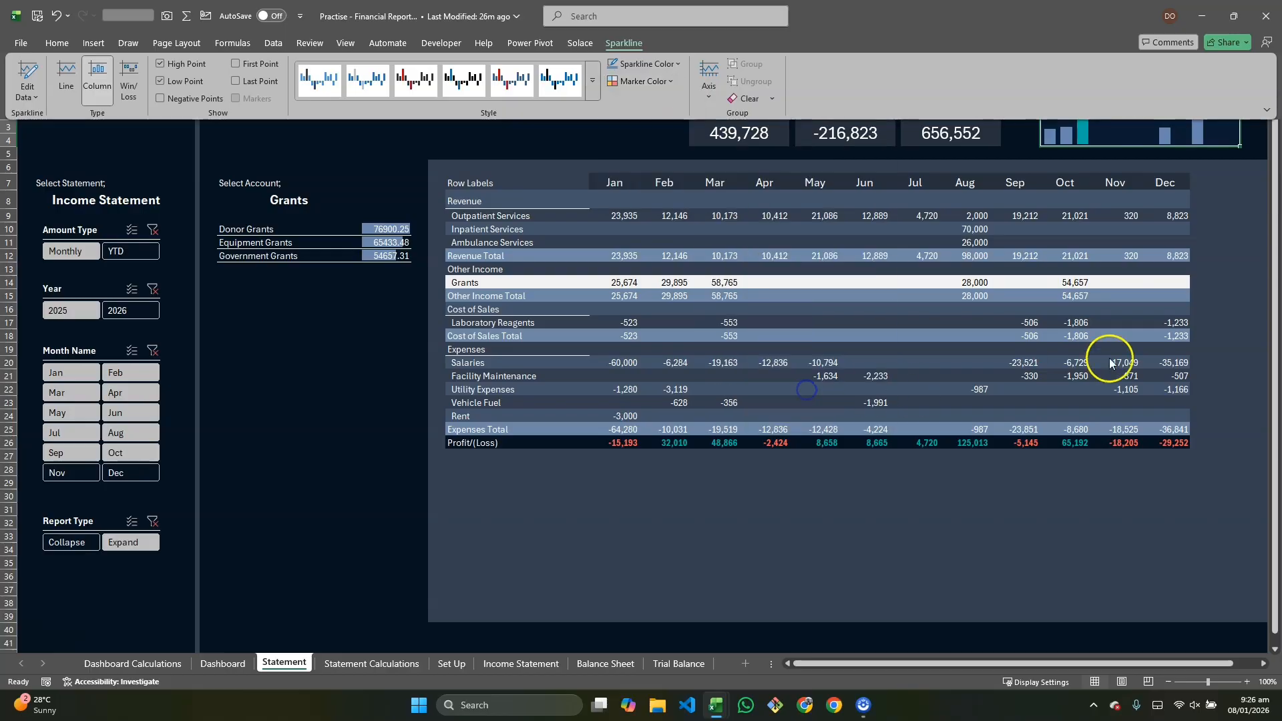
Step: Choose Outpatient Services in the account dropdown to test the sparkline
click(305, 375)
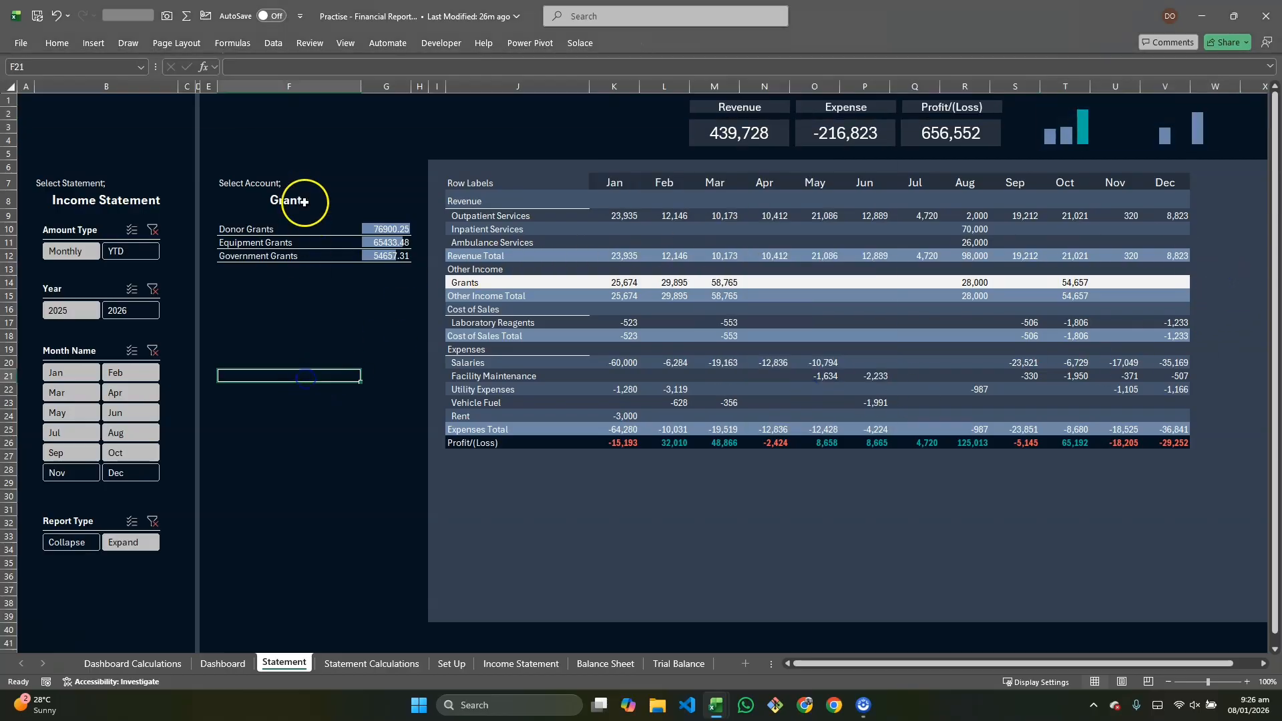
click(305, 202)
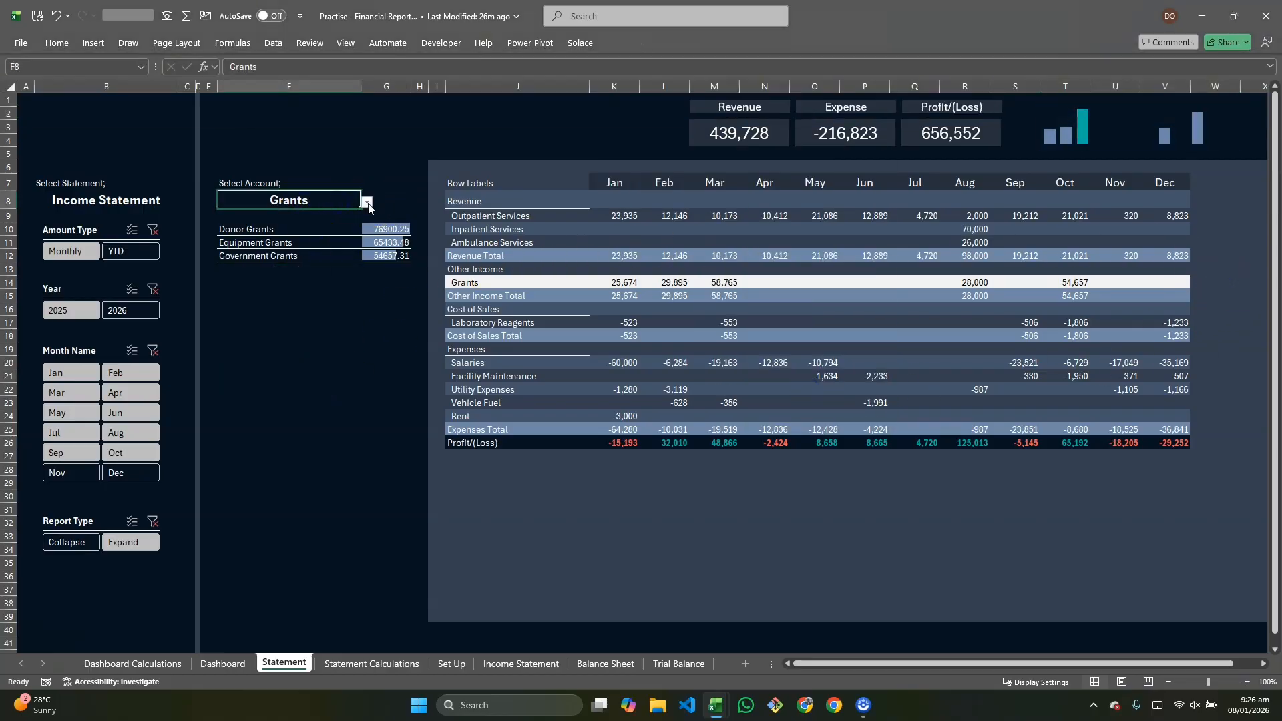
click(366, 202)
click(254, 272)
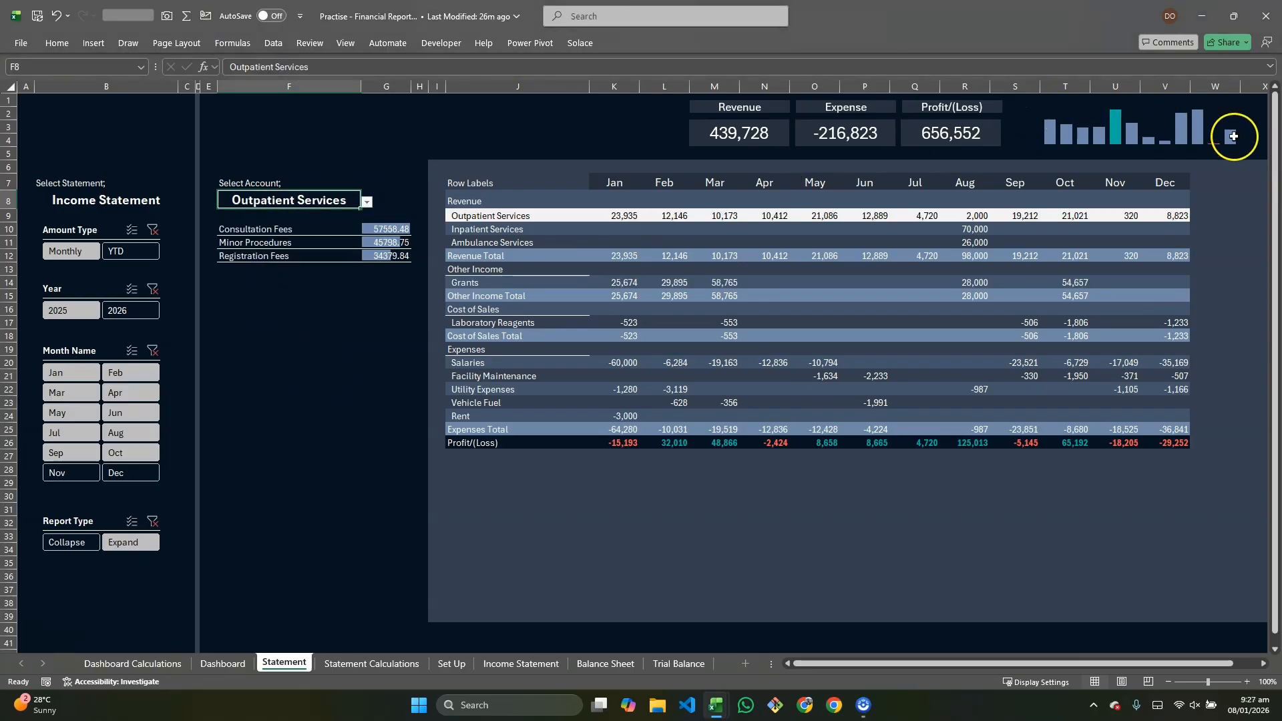
Step: Switch the statement dropdown to Balance Sheet
click(151, 203)
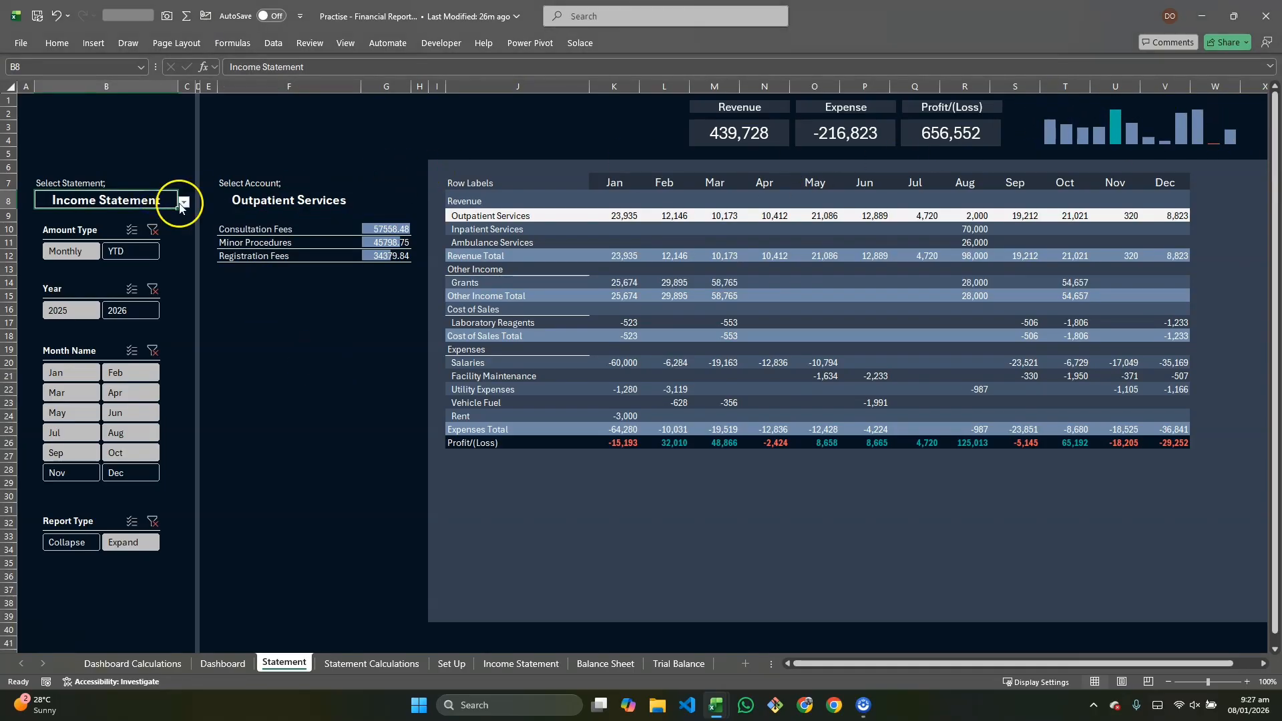
click(182, 204)
click(114, 227)
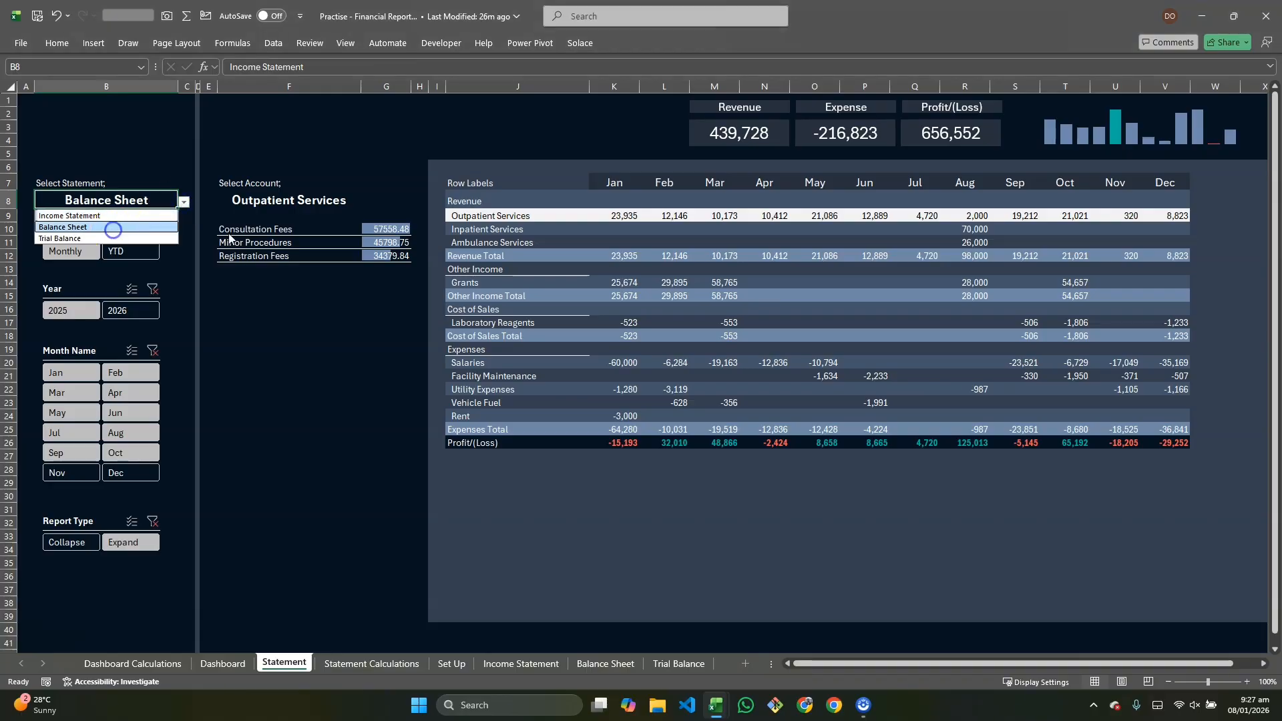
Step: Choose Bank Account, followed by Trade Payables, in the account dropdown
click(304, 202)
click(367, 202)
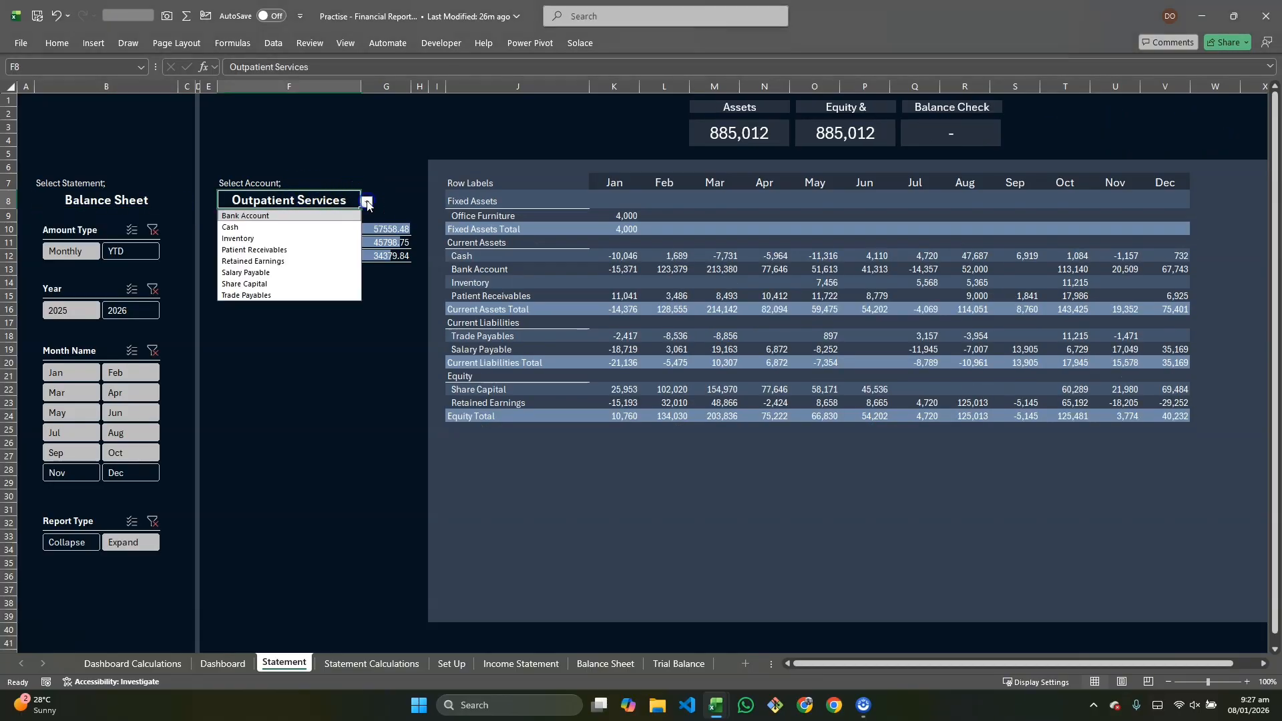
click(287, 216)
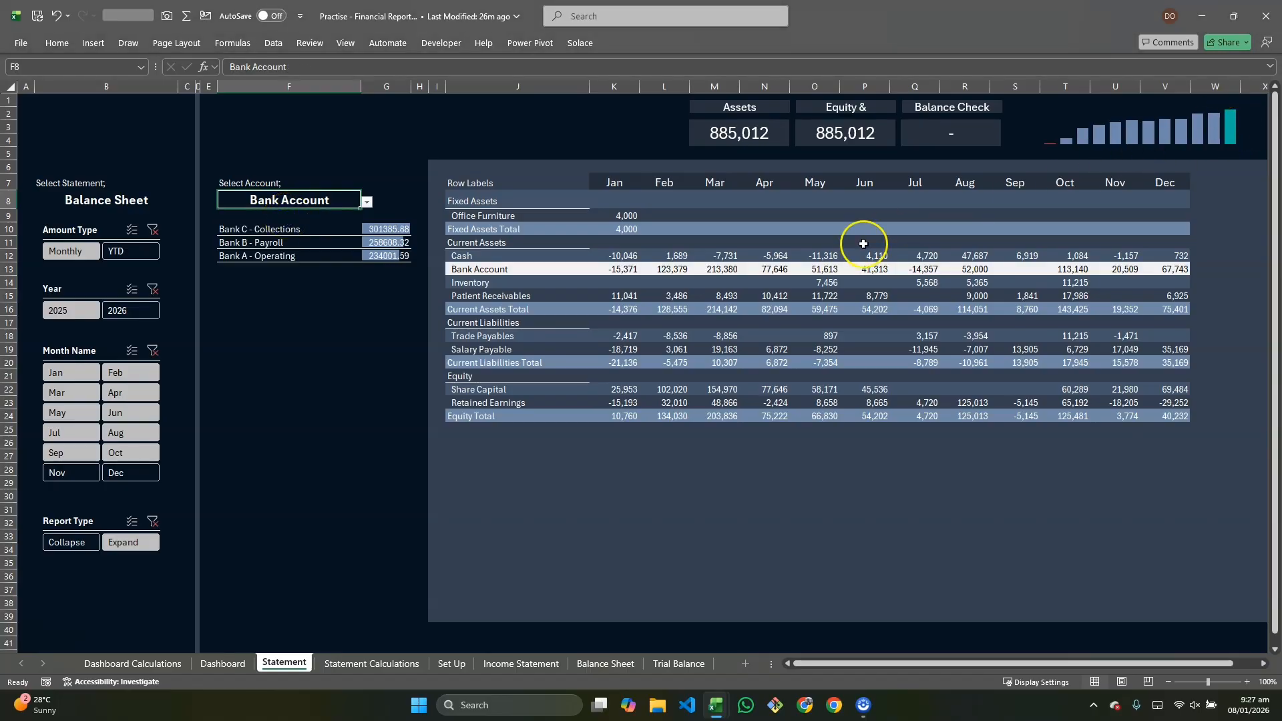
click(366, 201)
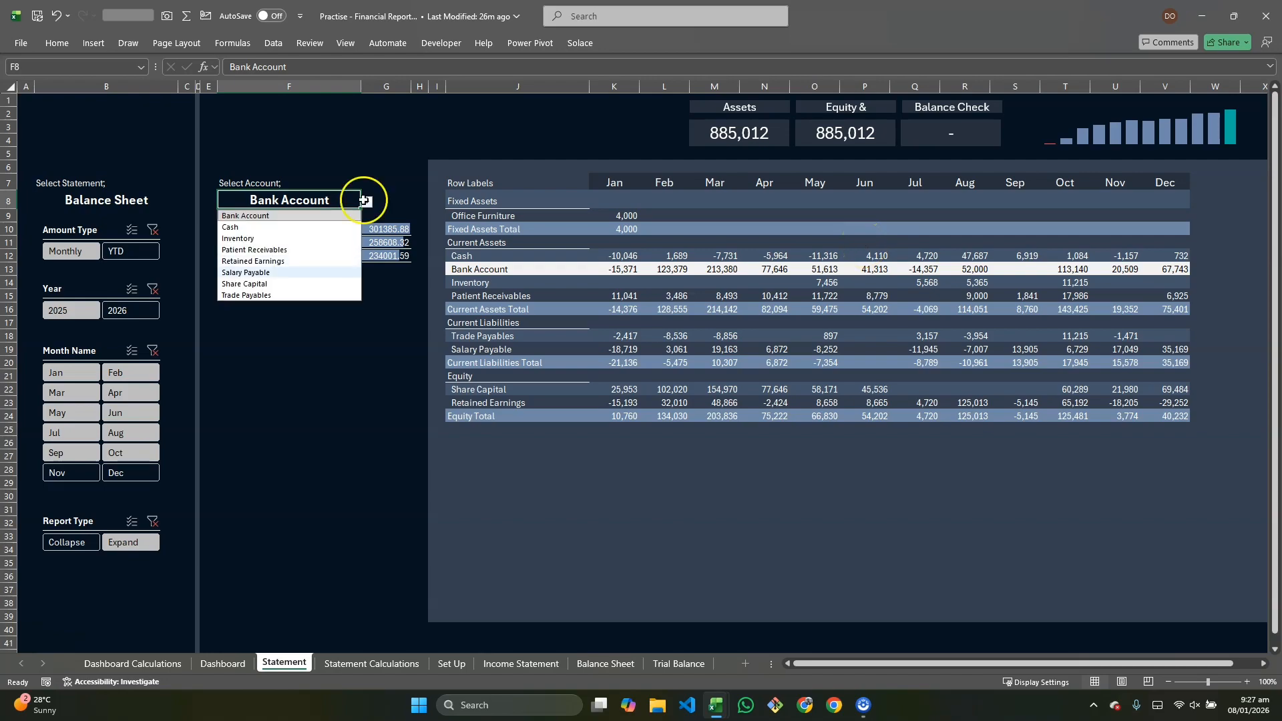
click(273, 300)
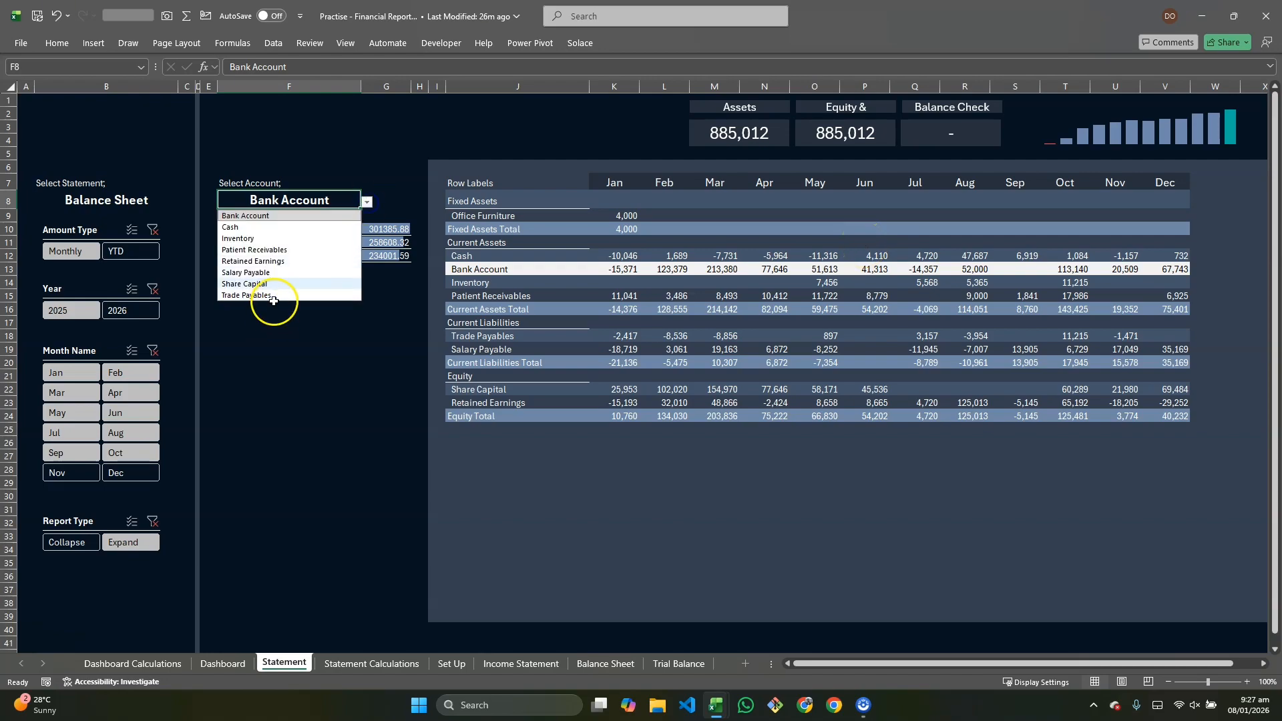
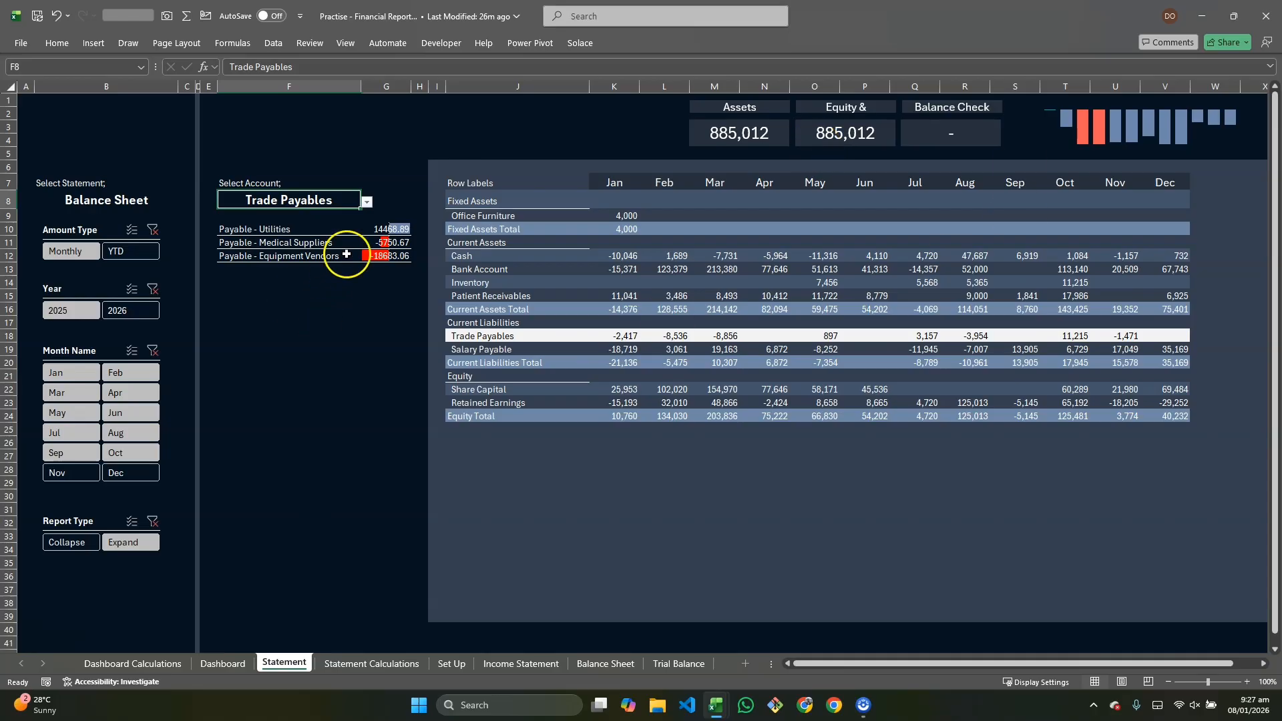
Step: Switch the Amount Type slicer to YTD to view year-to-date balances
click(144, 253)
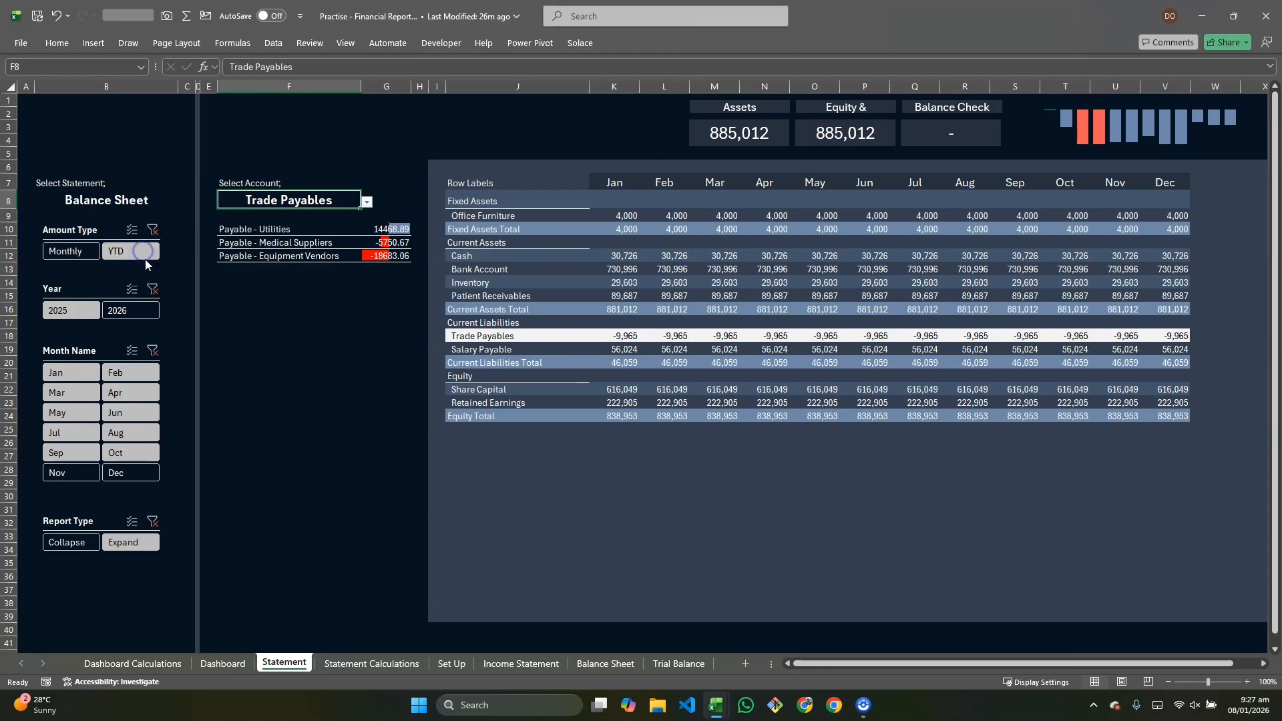